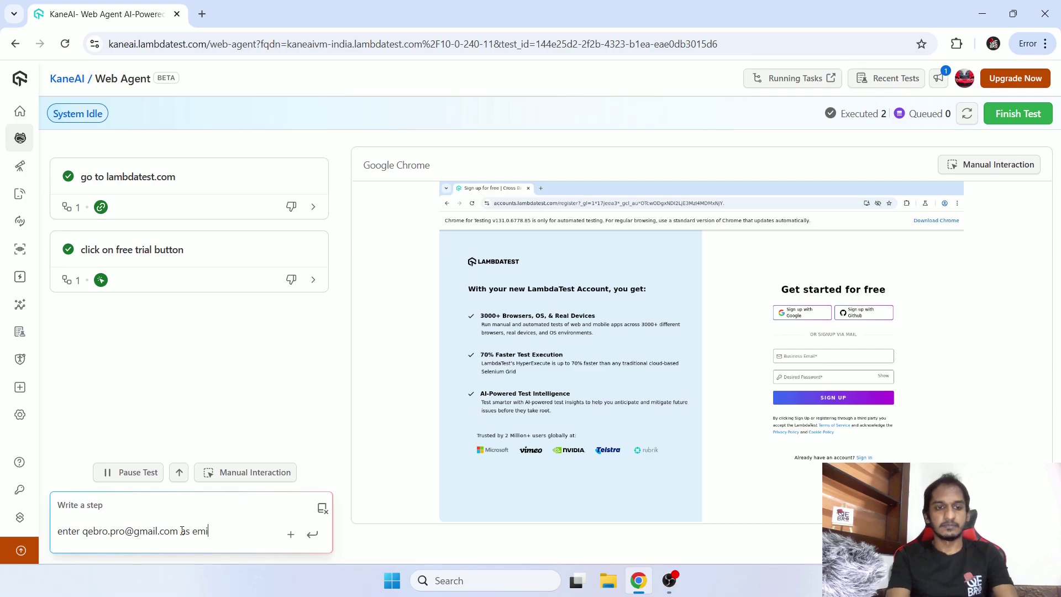
Submit the step that fills in the email address.
key(Return)
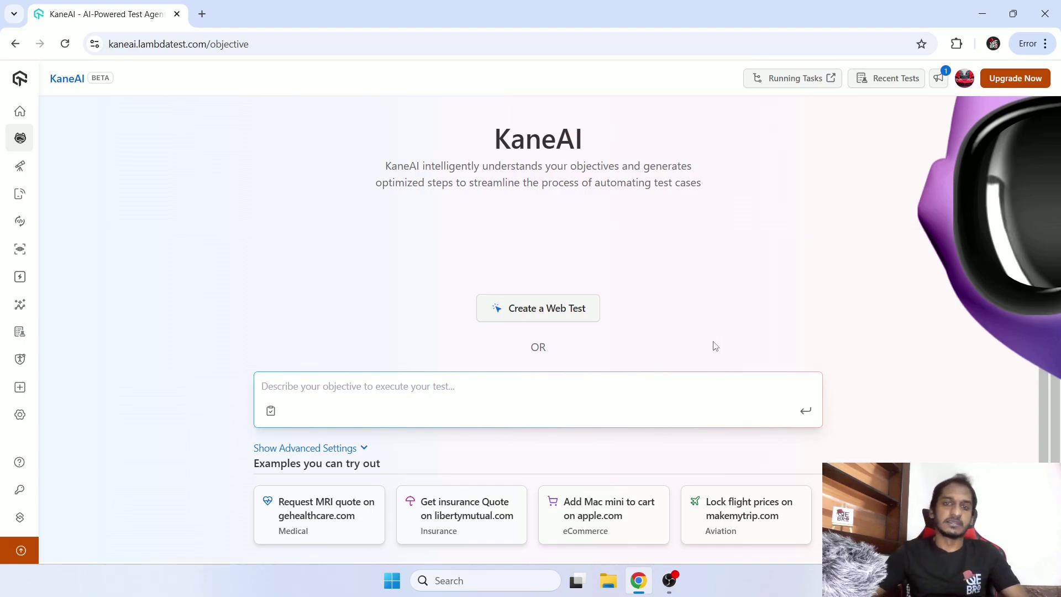
mouse_move(33, 122)
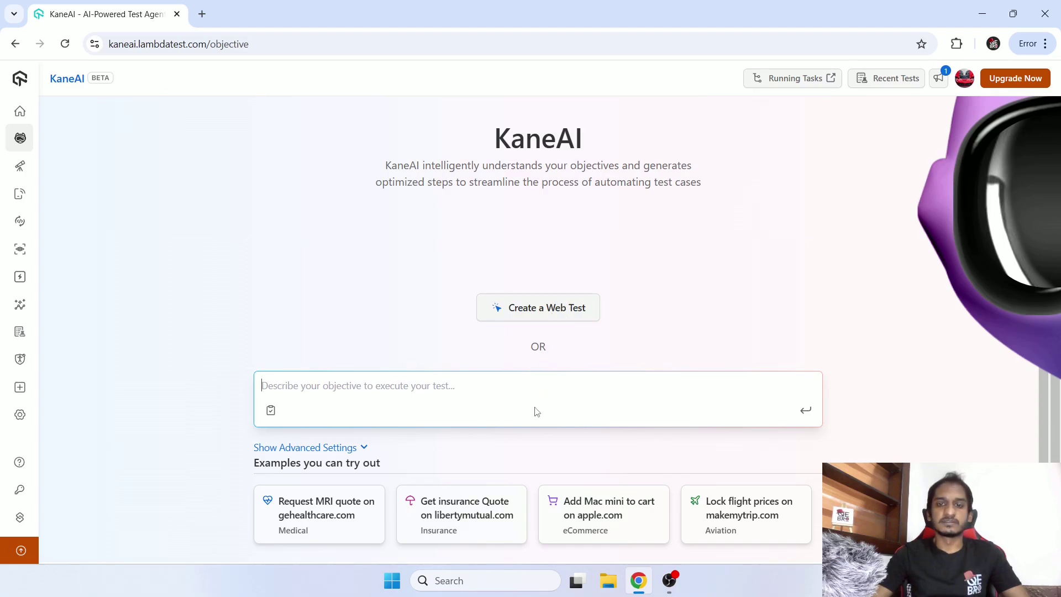
click(325, 453)
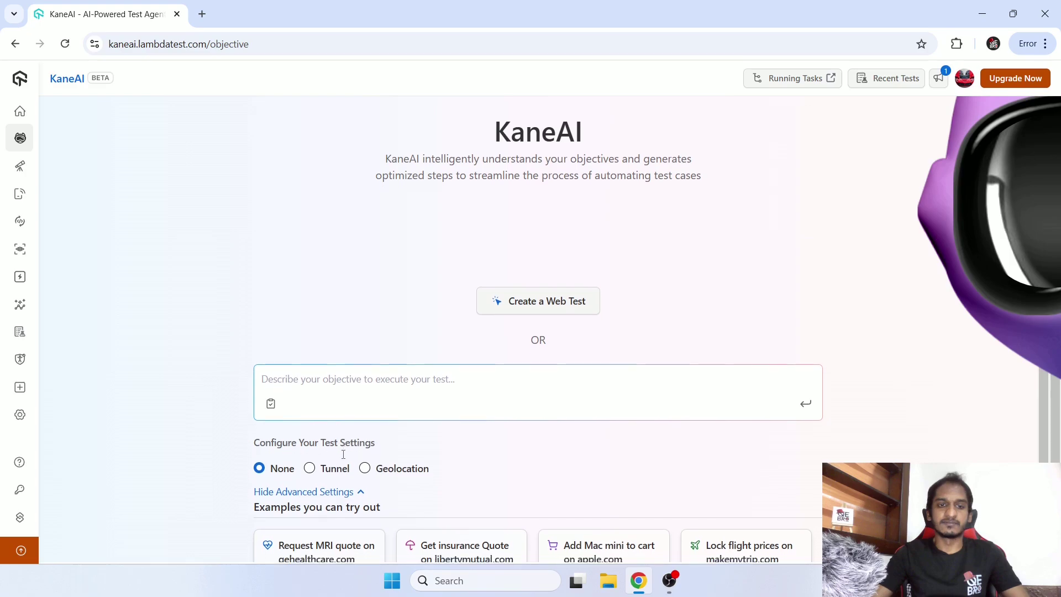
scroll(343, 455, down, 1)
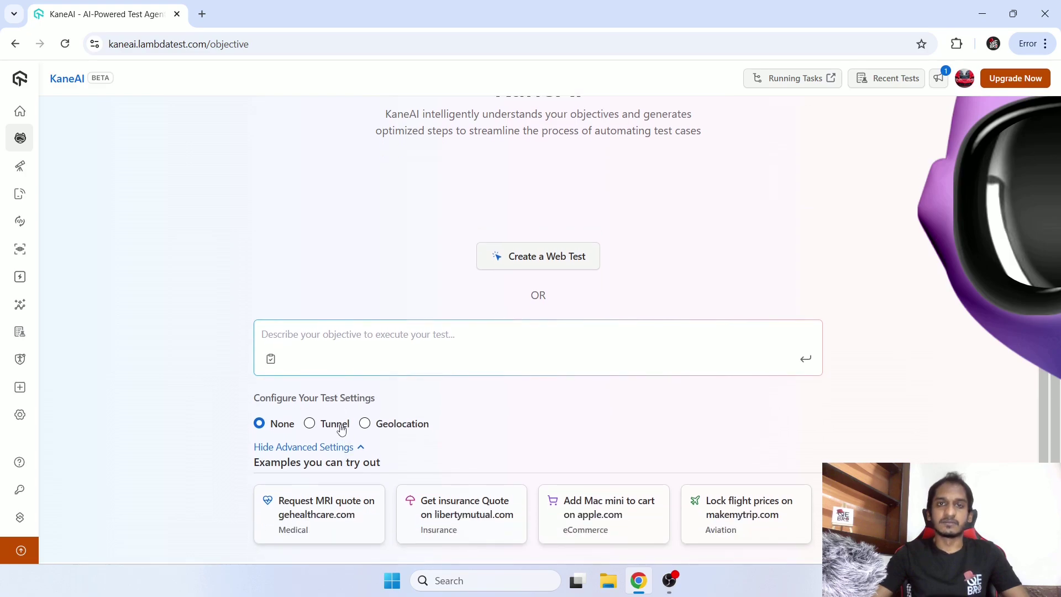
click(335, 432)
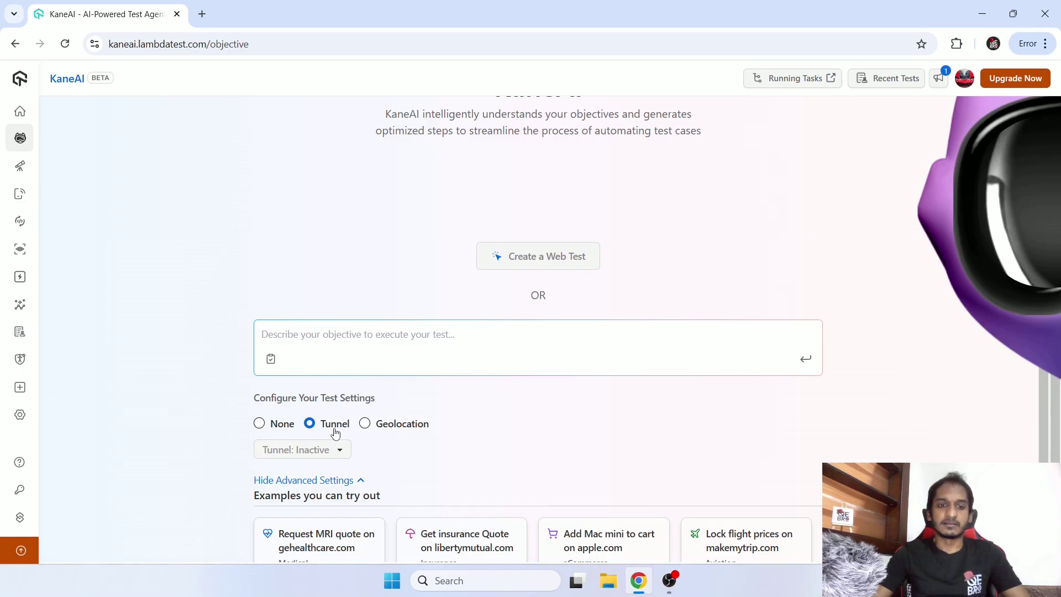
click(396, 426)
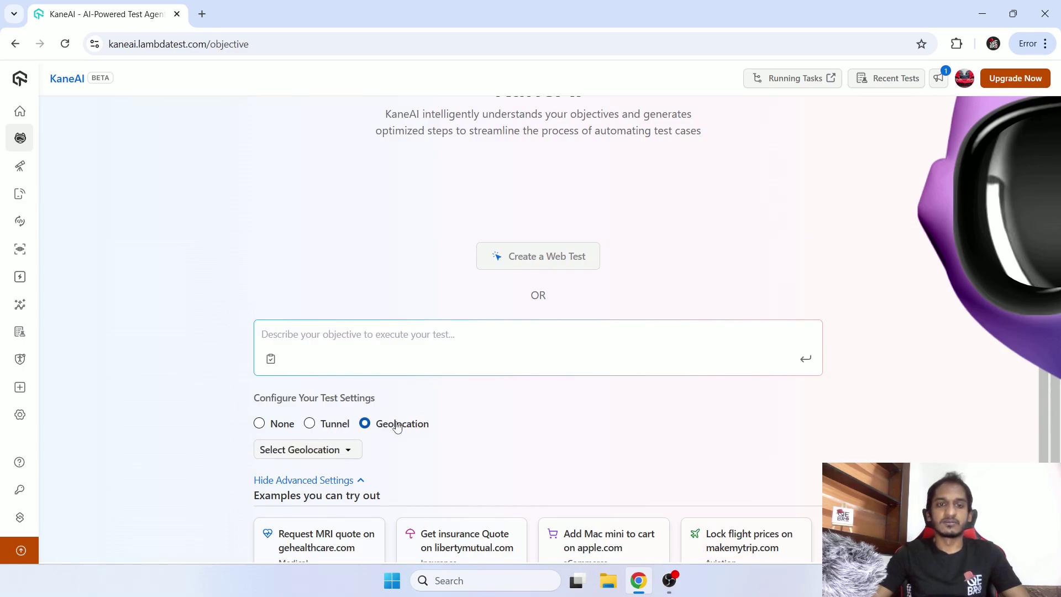
click(345, 452)
scroll(360, 360, down, 3)
scroll(361, 361, up, 3)
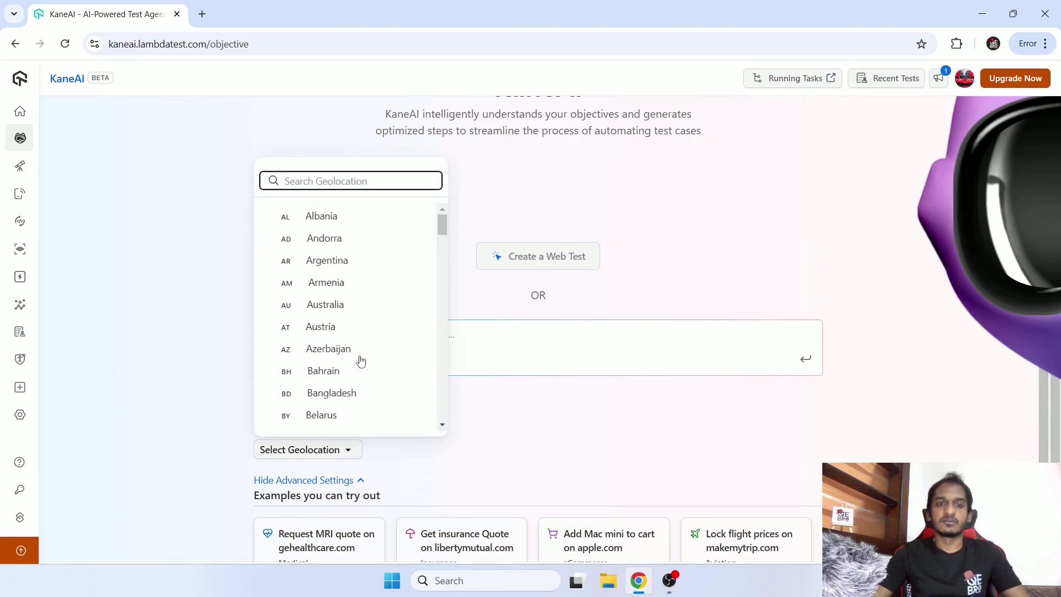
click(528, 427)
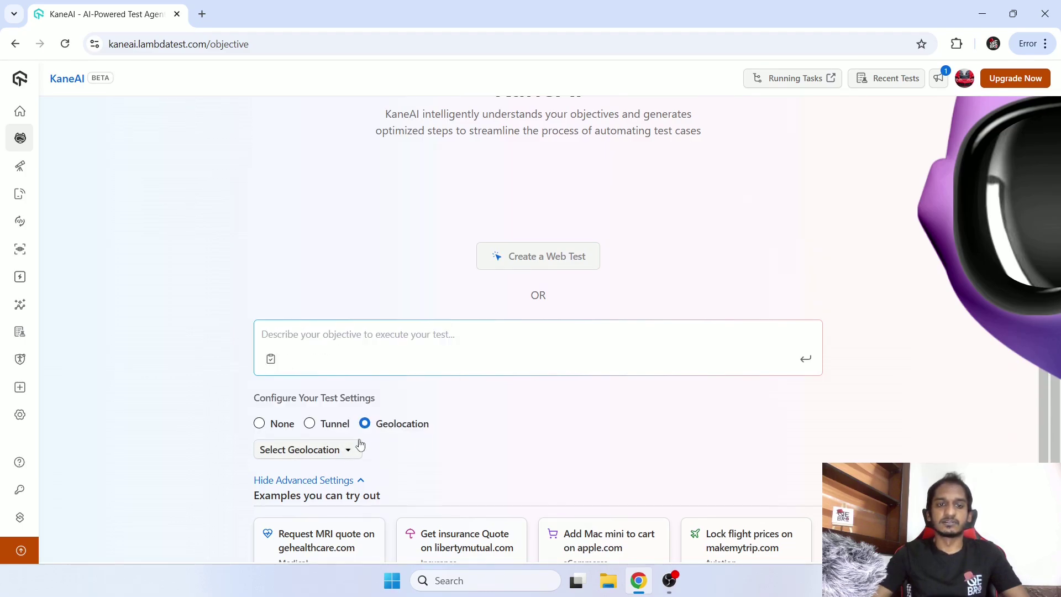
click(328, 427)
click(381, 428)
click(280, 428)
click(336, 448)
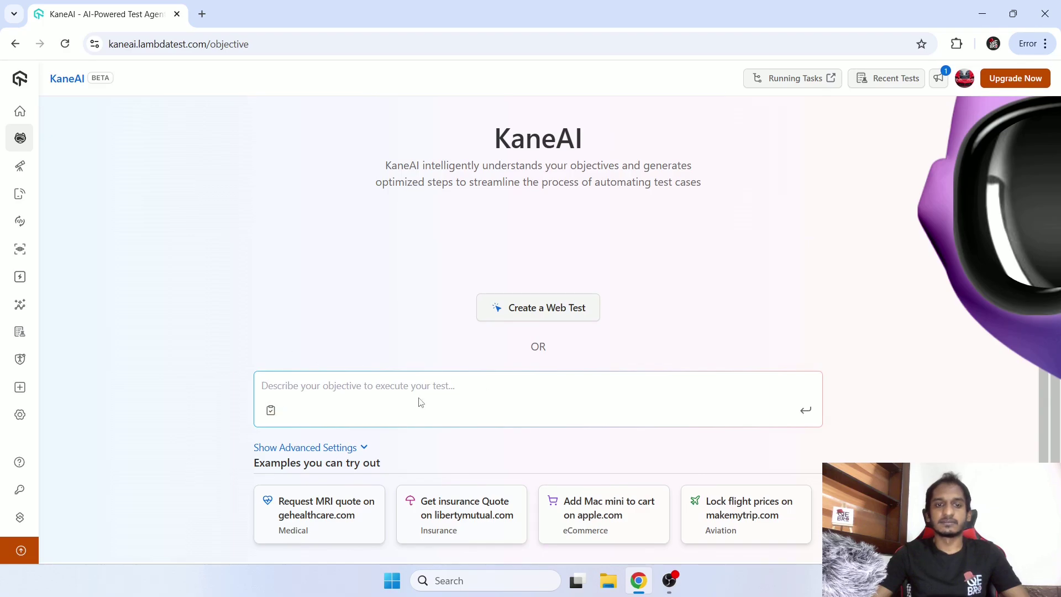
Create a new web test, opening the Web Agent playground with a remote Chrome session.
click(545, 307)
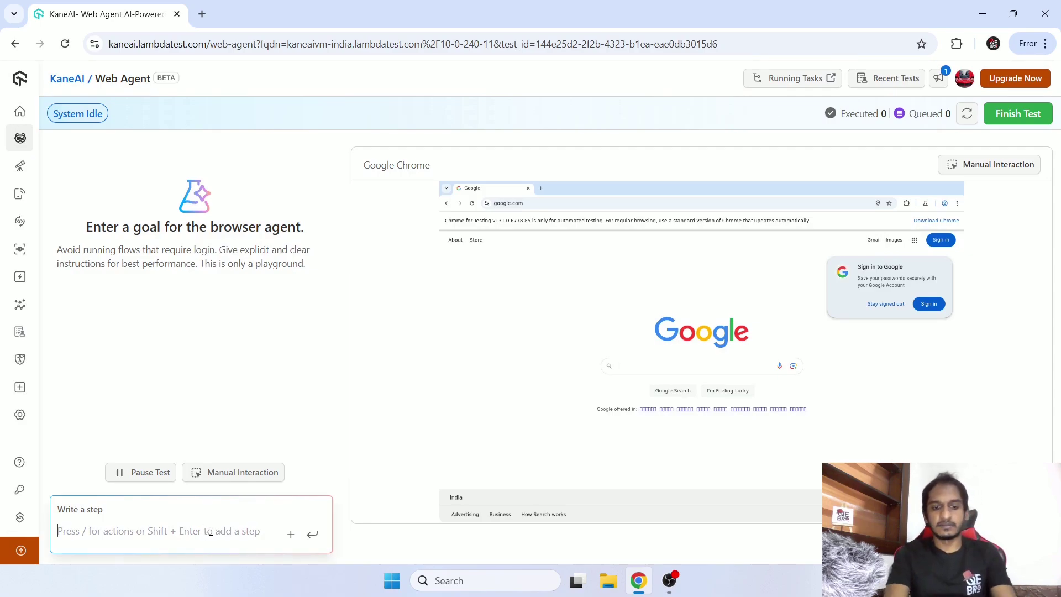
Add and run the step 'go to lambdatest.com' so the browser loads the LambdaTest homepage.
text(go to lambdatest.c)
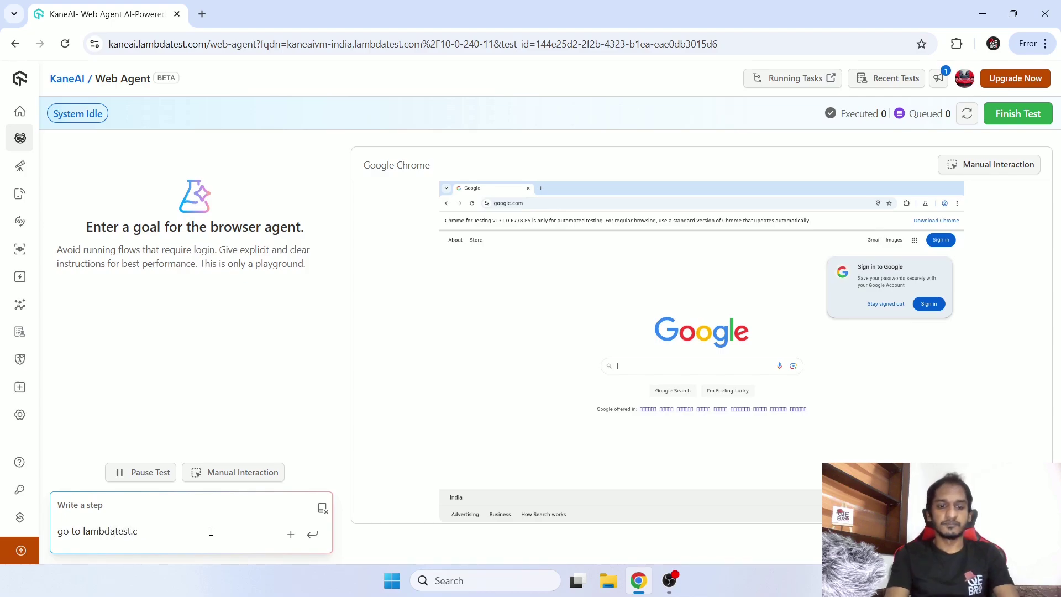
text(om)
key(Return)
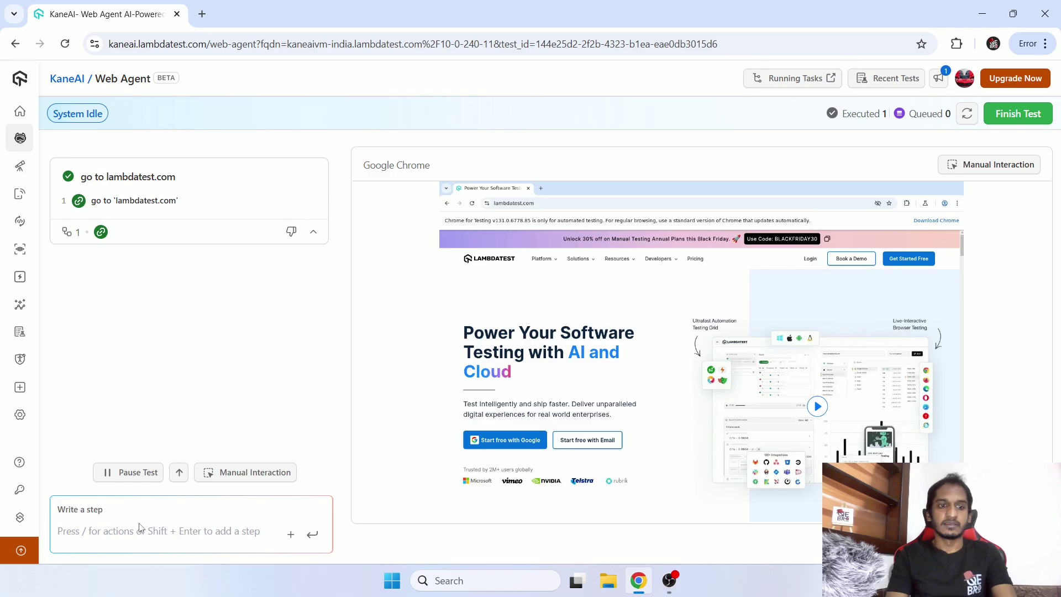
click(134, 538)
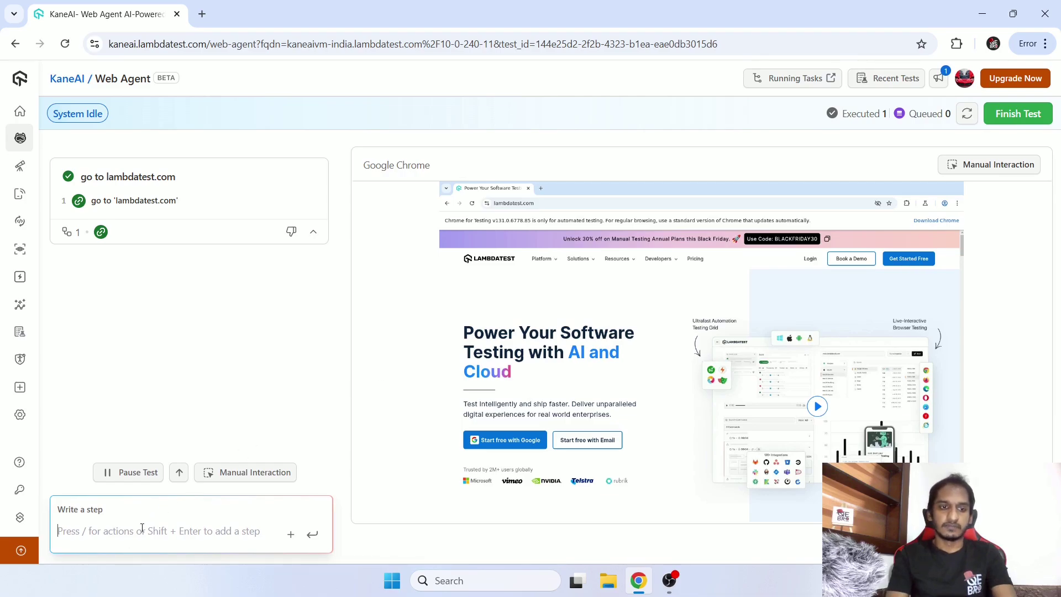
Write the second step 'click on free trial button' in the step box.
text(click on )
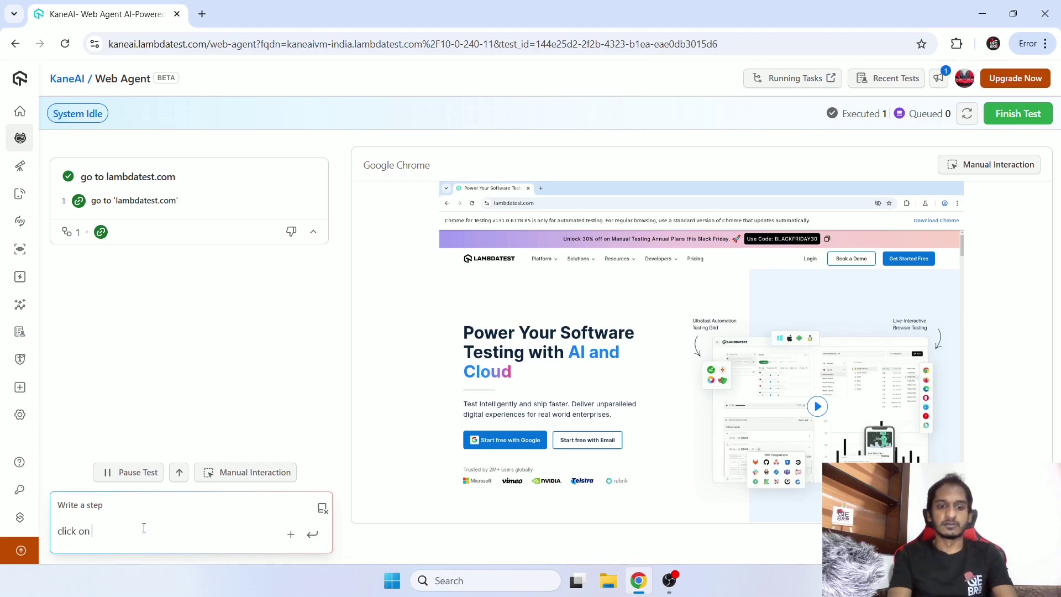
text(free)
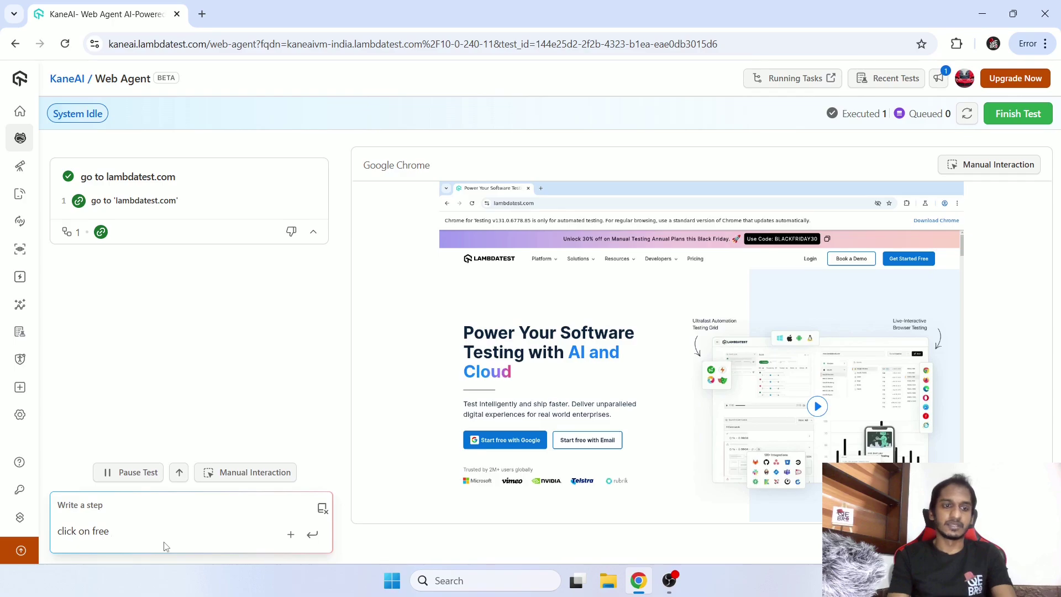
text(trial butto)
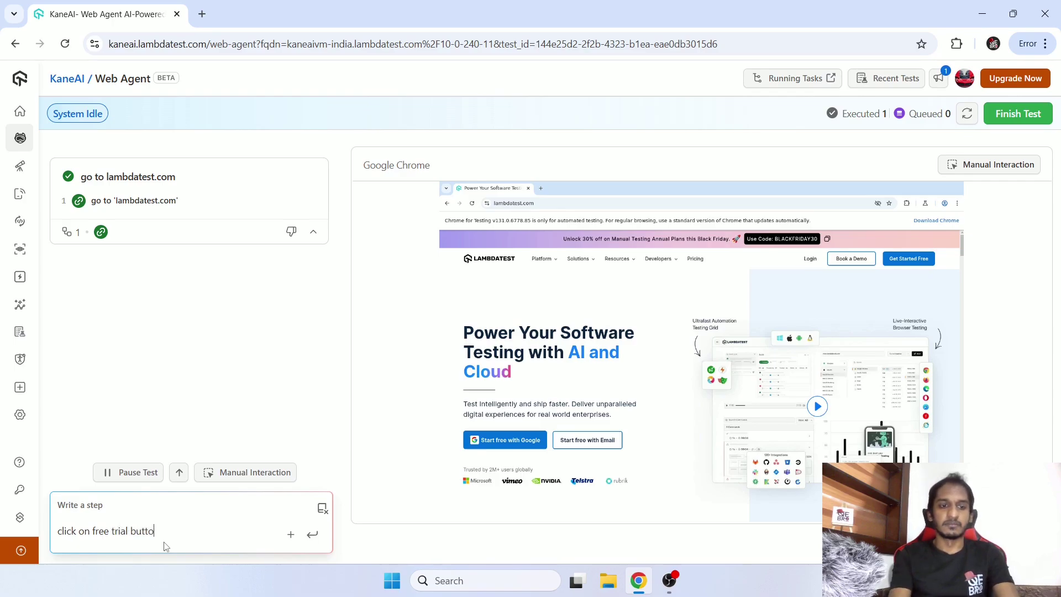
text(n)
Run the 'click on free trial button' step to reach the sign-up page, and read its reasoning.
key(Return)
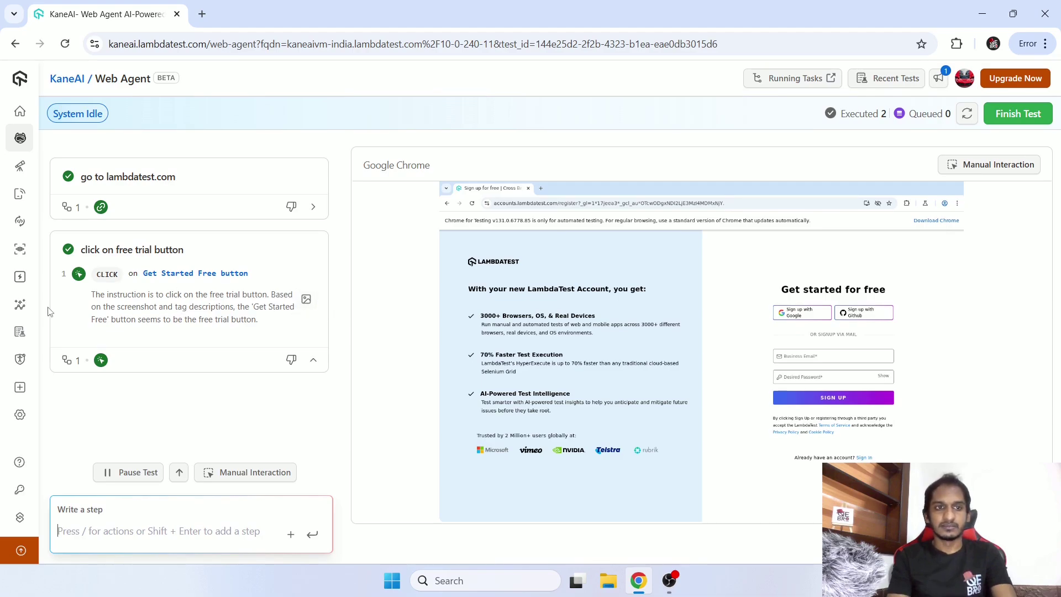
drag(97, 294, 267, 336)
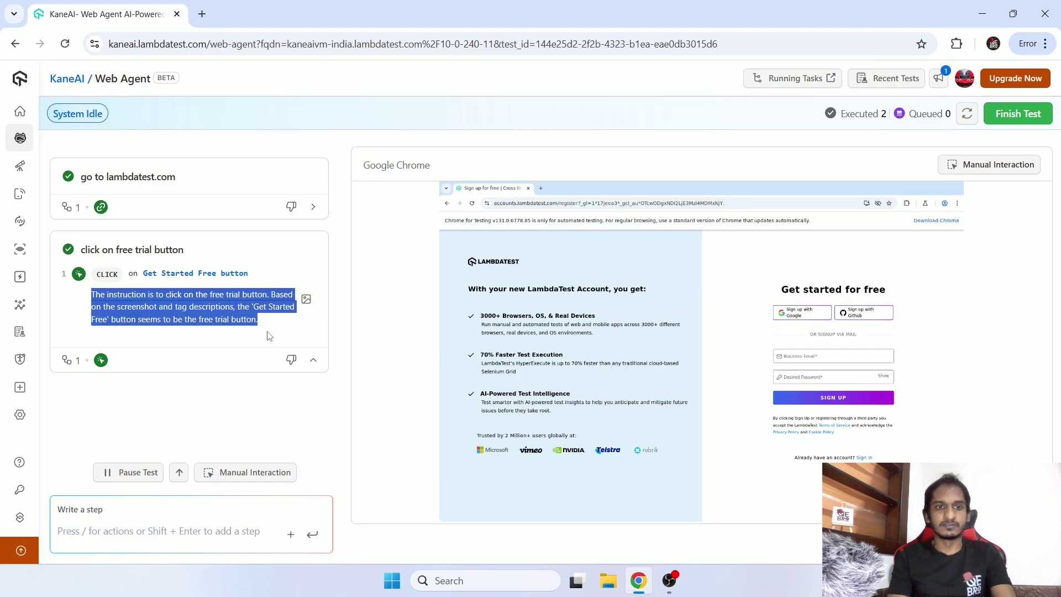
click(268, 336)
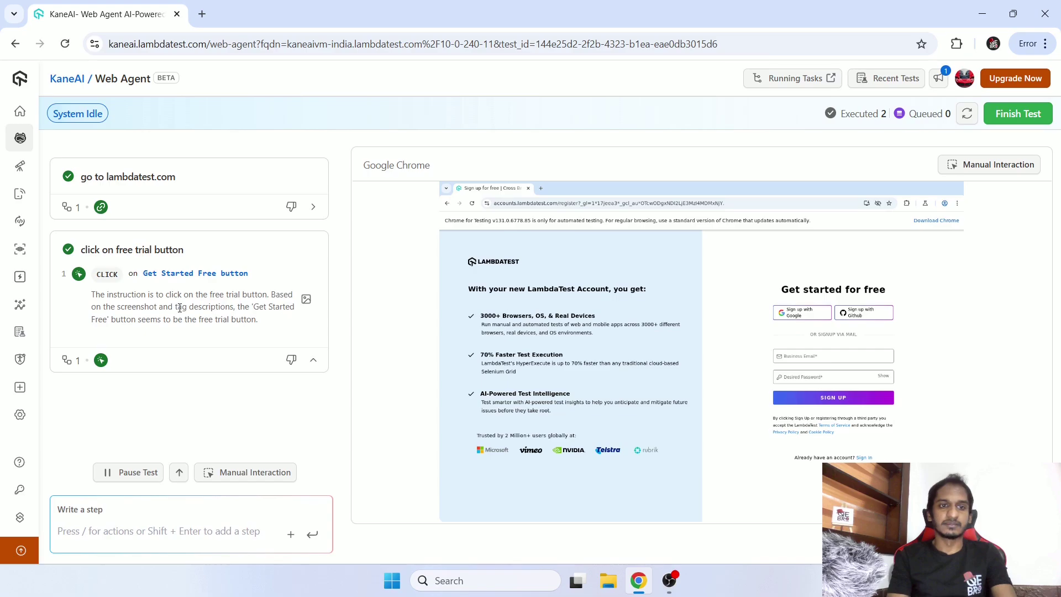
drag(179, 308, 234, 306)
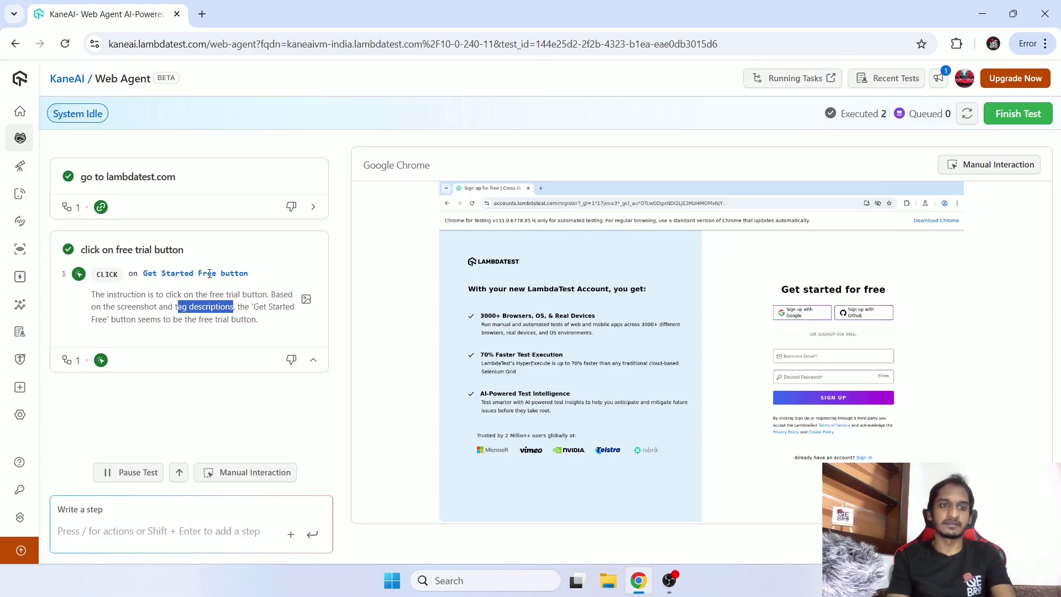
View the free trial step's captured screenshot, close it, and collapse that step card.
click(307, 300)
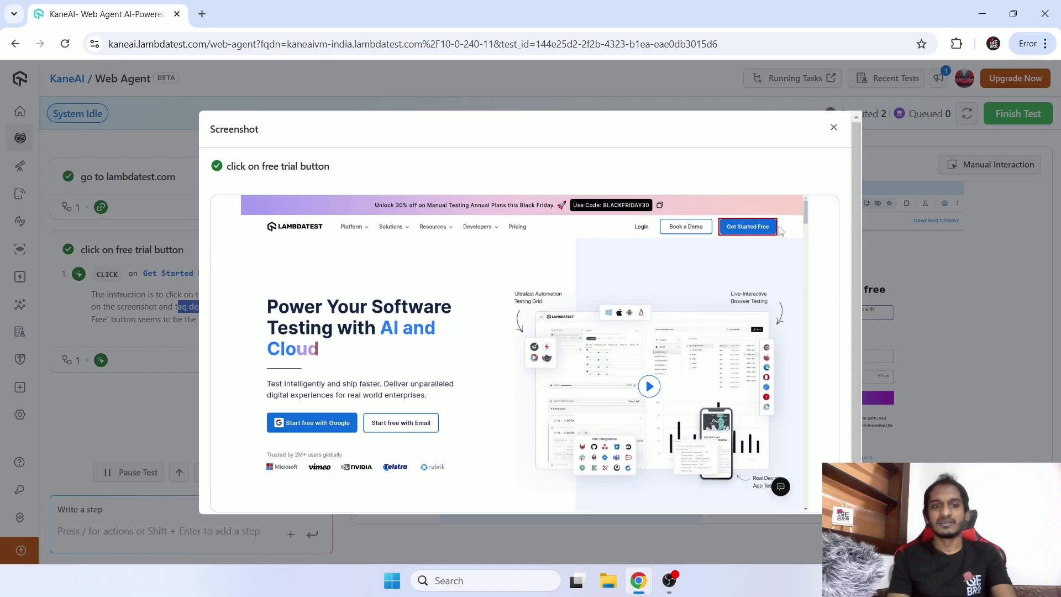
click(834, 128)
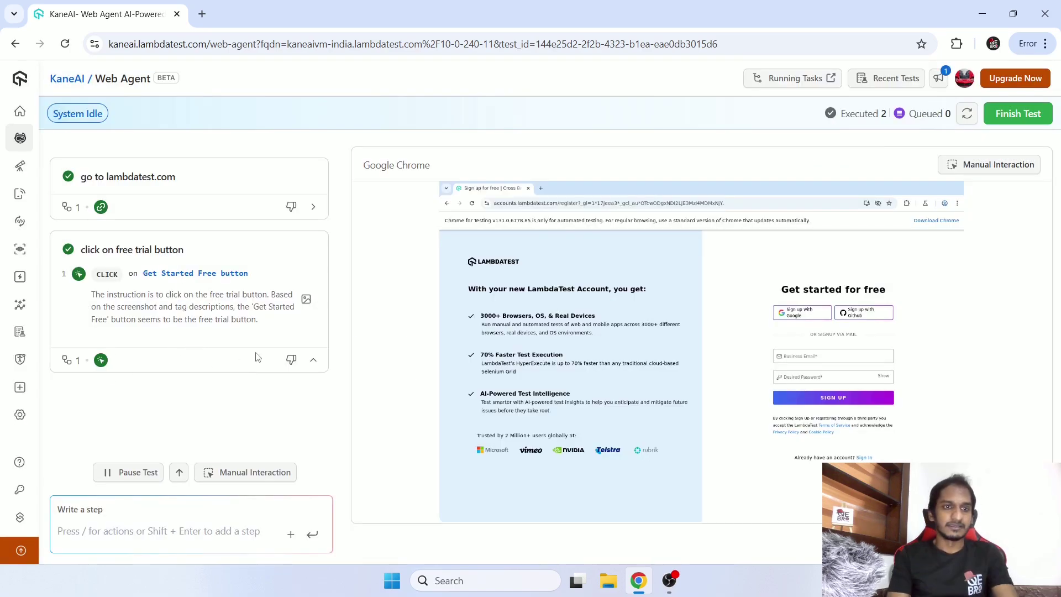
click(313, 361)
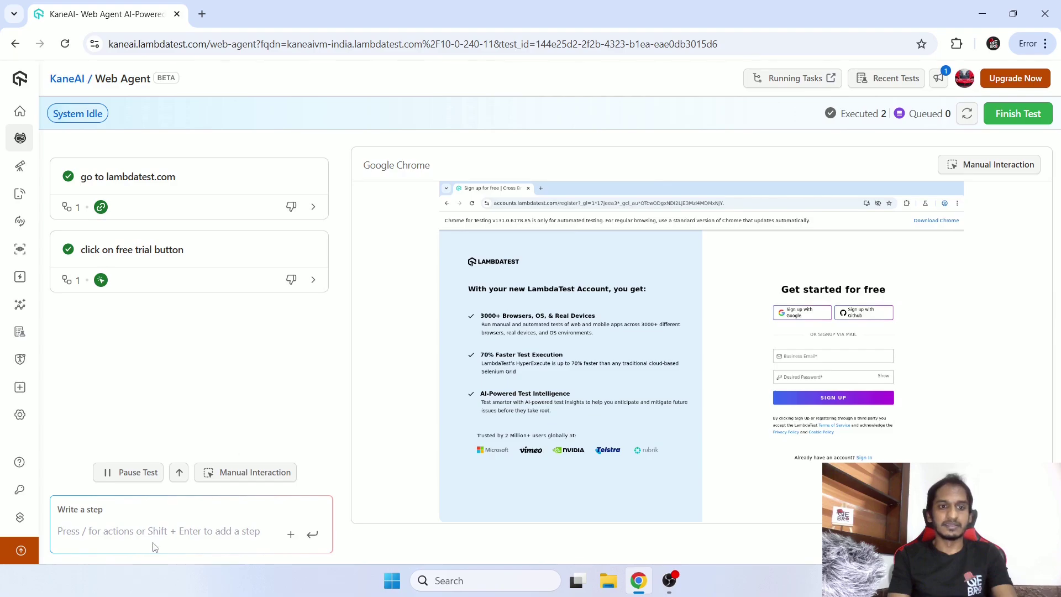
Add and run a step that enters the sign-up email address as the email.
click(182, 531)
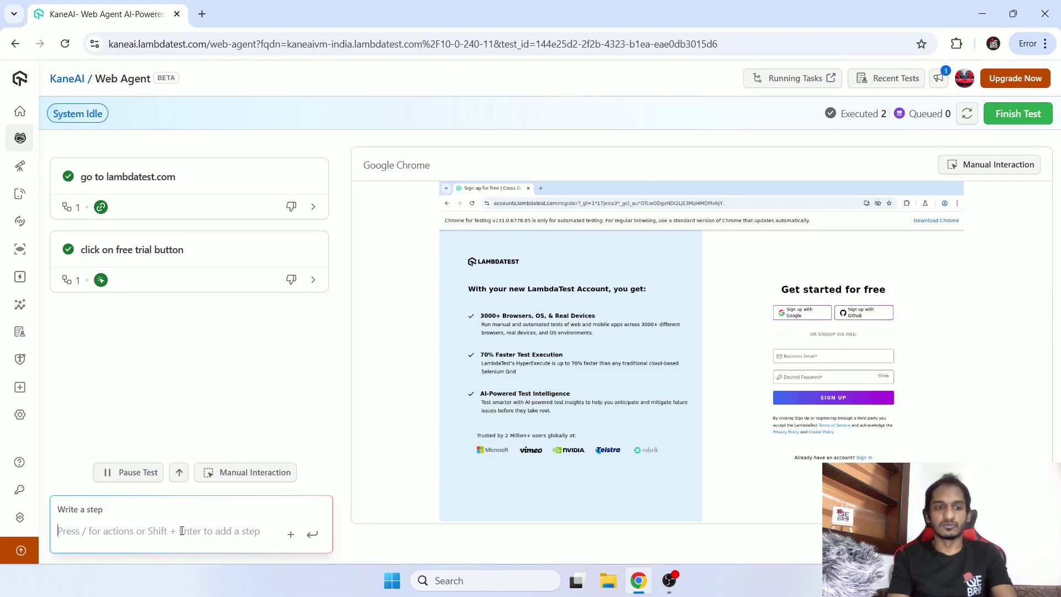
text(e)
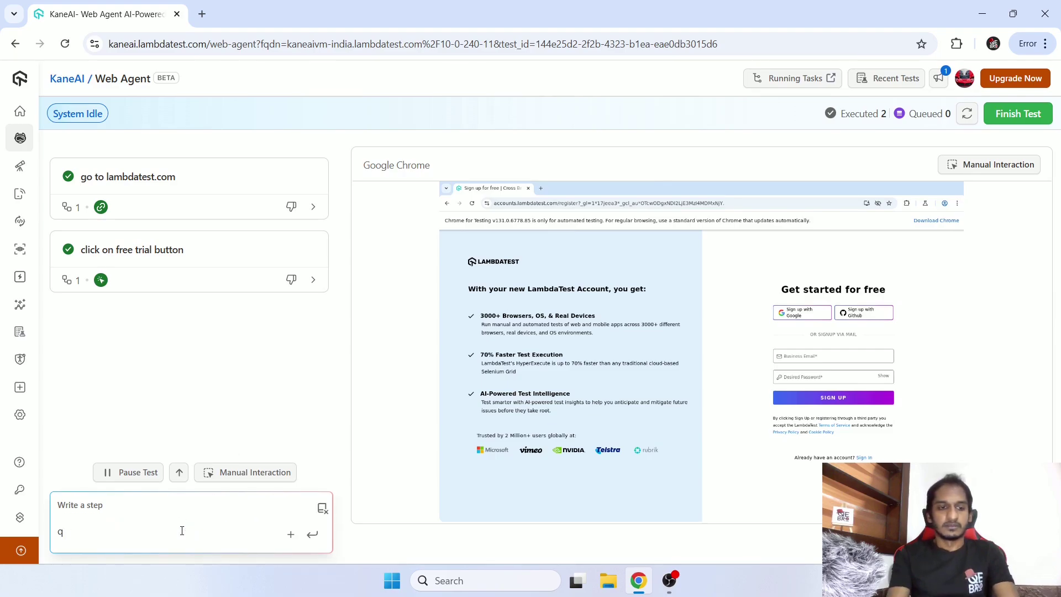
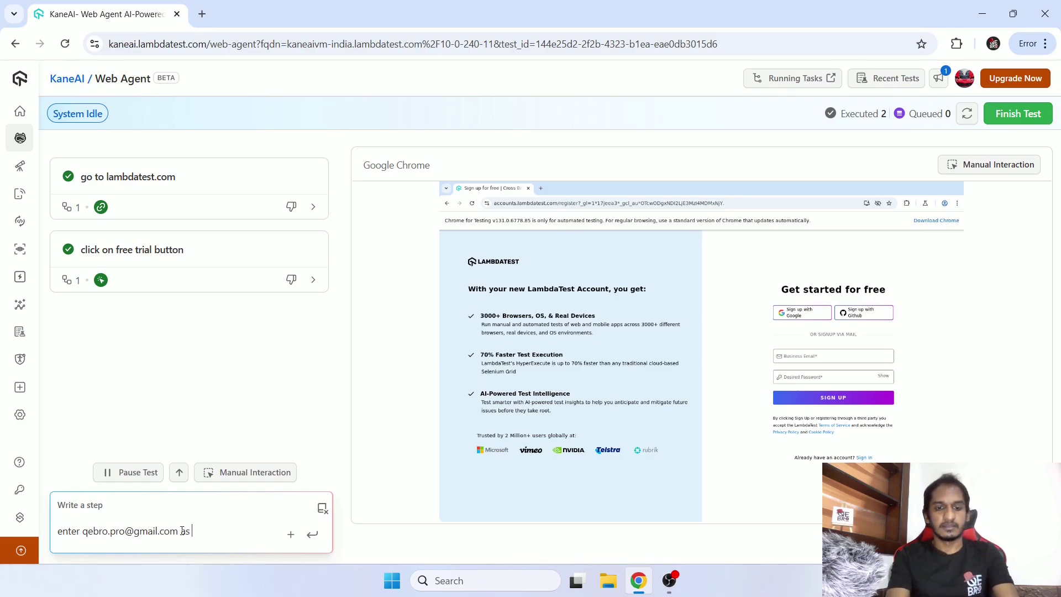
text( email)
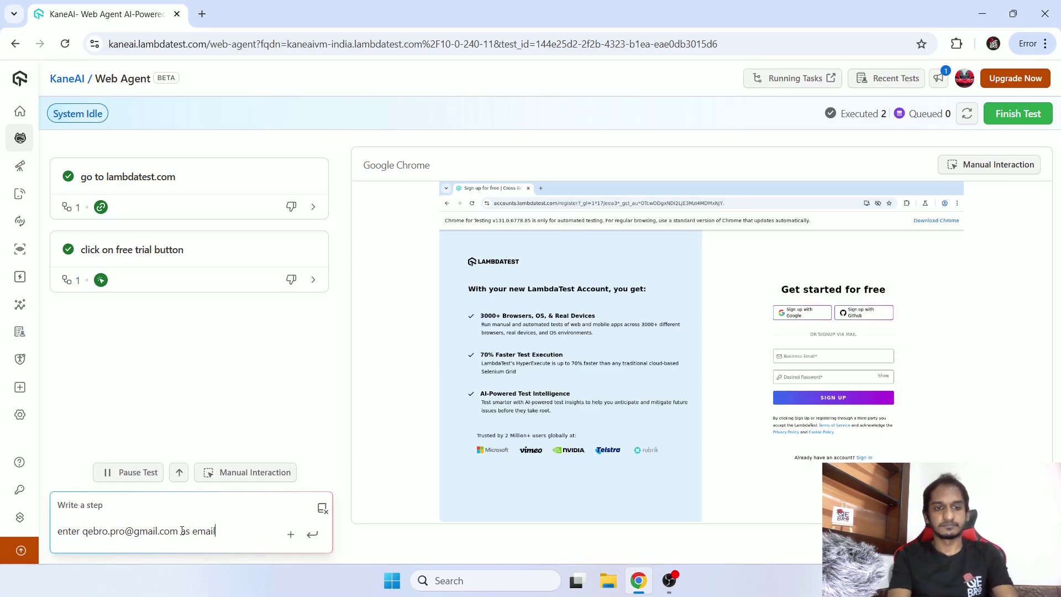
key(Return)
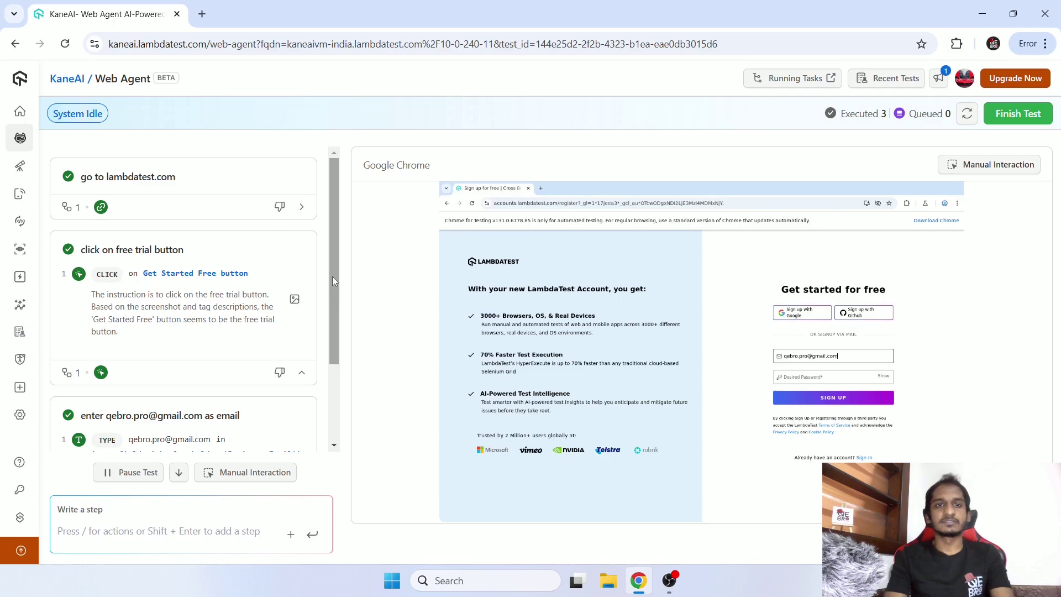
drag(333, 276, 332, 234)
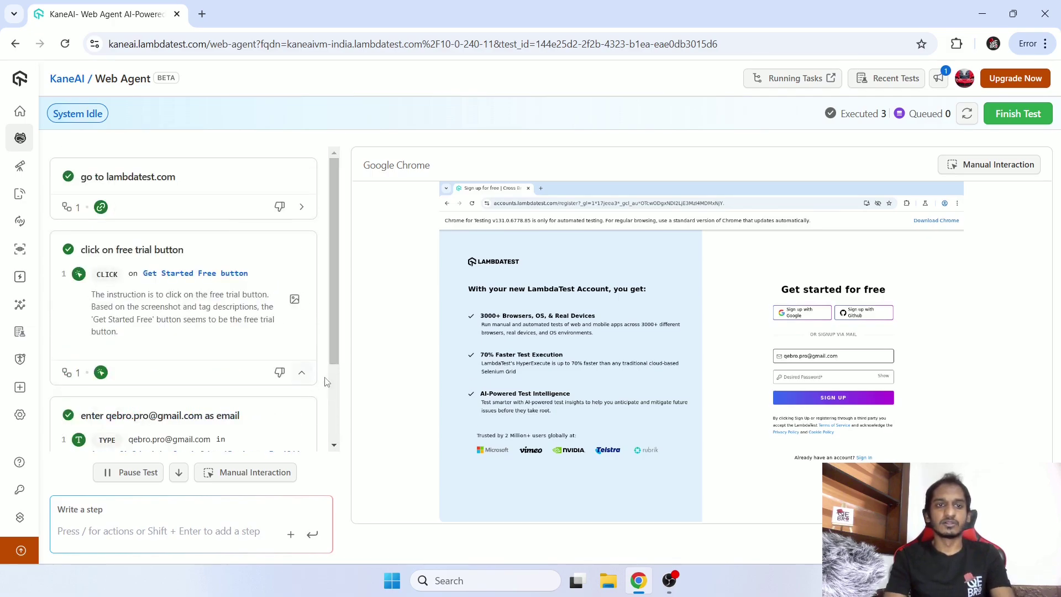
drag(339, 336, 337, 480)
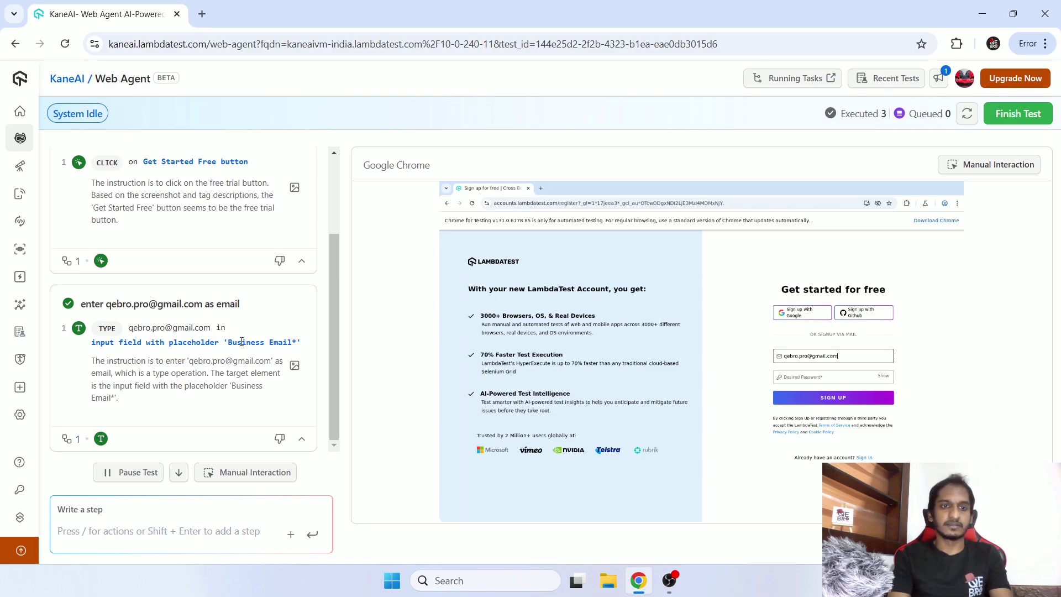
drag(226, 337, 308, 340)
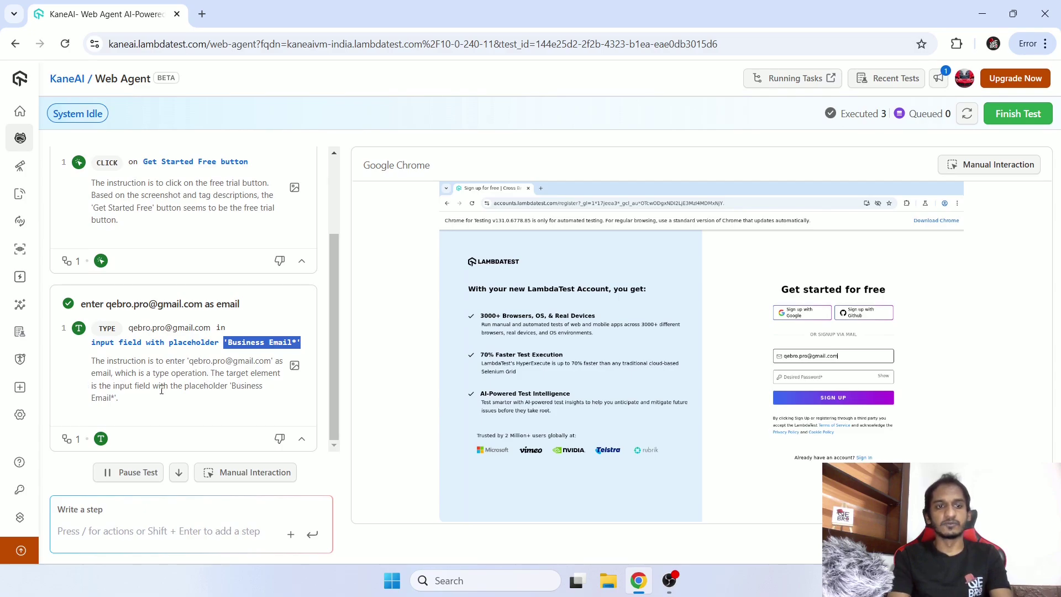
double_click(200, 386)
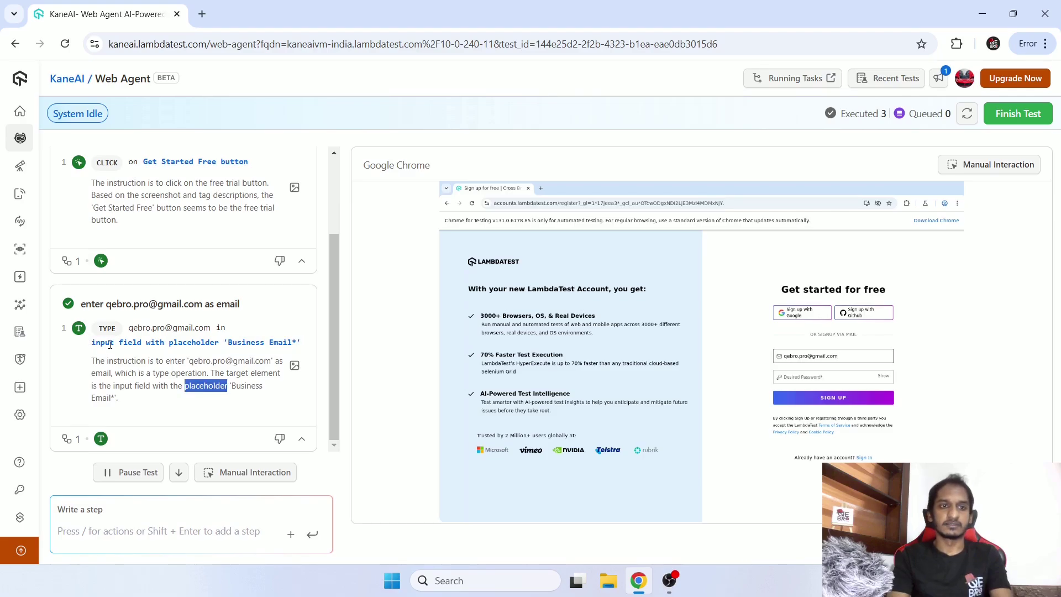
click(170, 376)
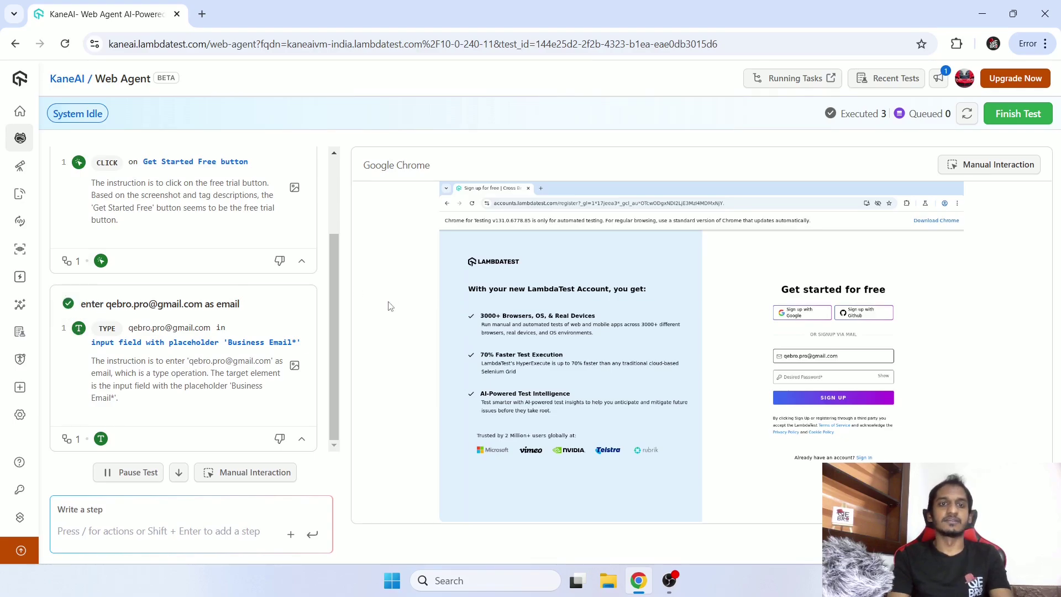
drag(335, 308, 360, 220)
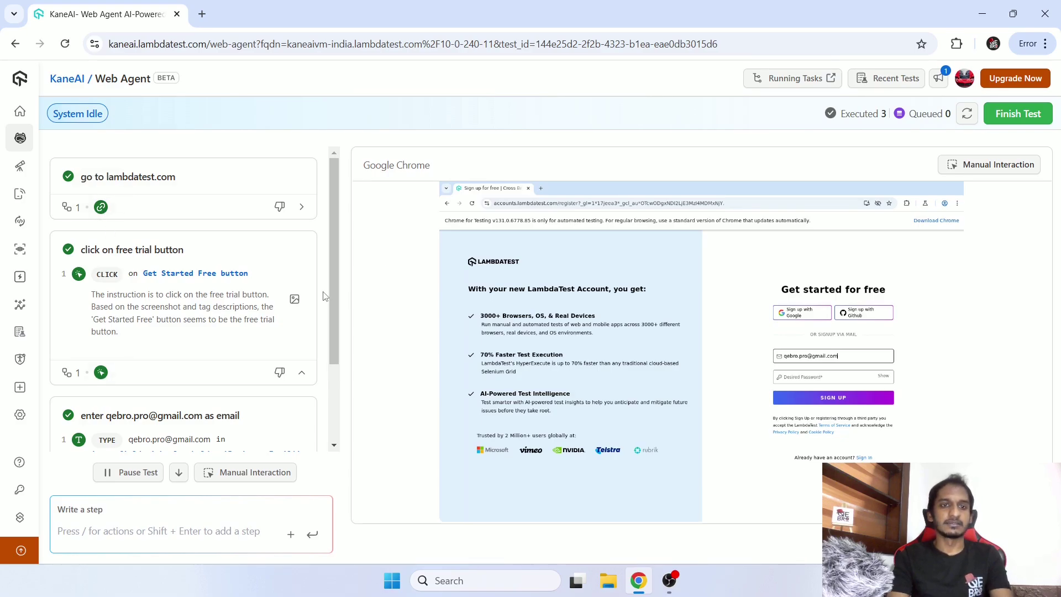
drag(331, 294, 326, 391)
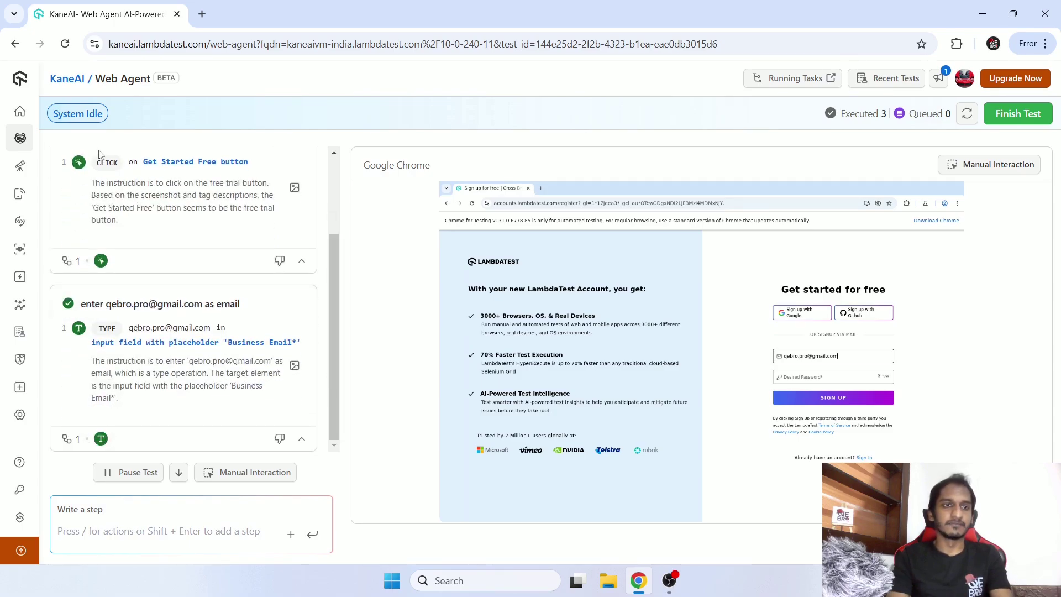
click(295, 366)
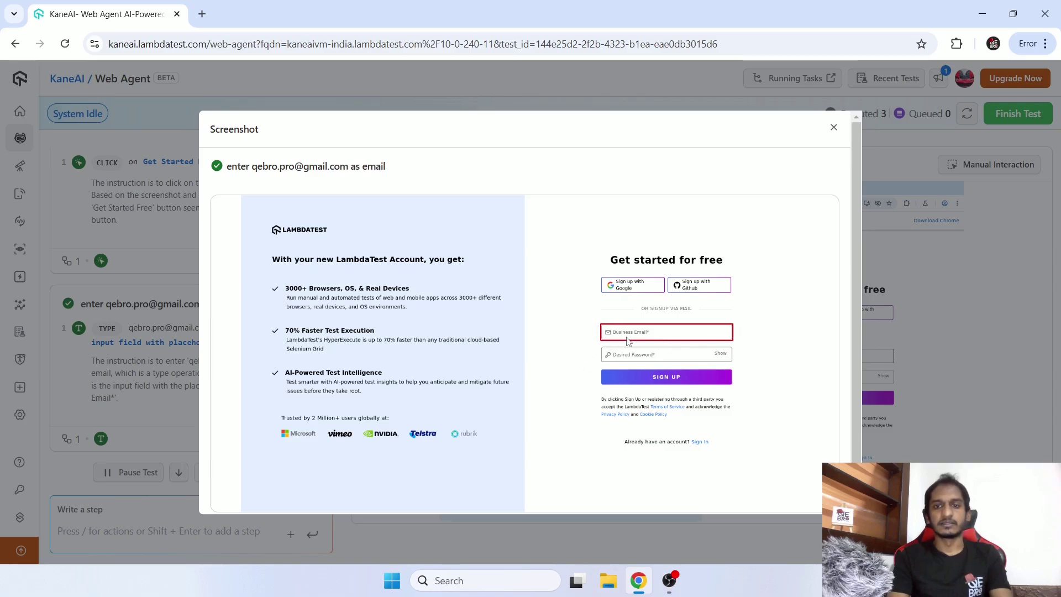
click(834, 127)
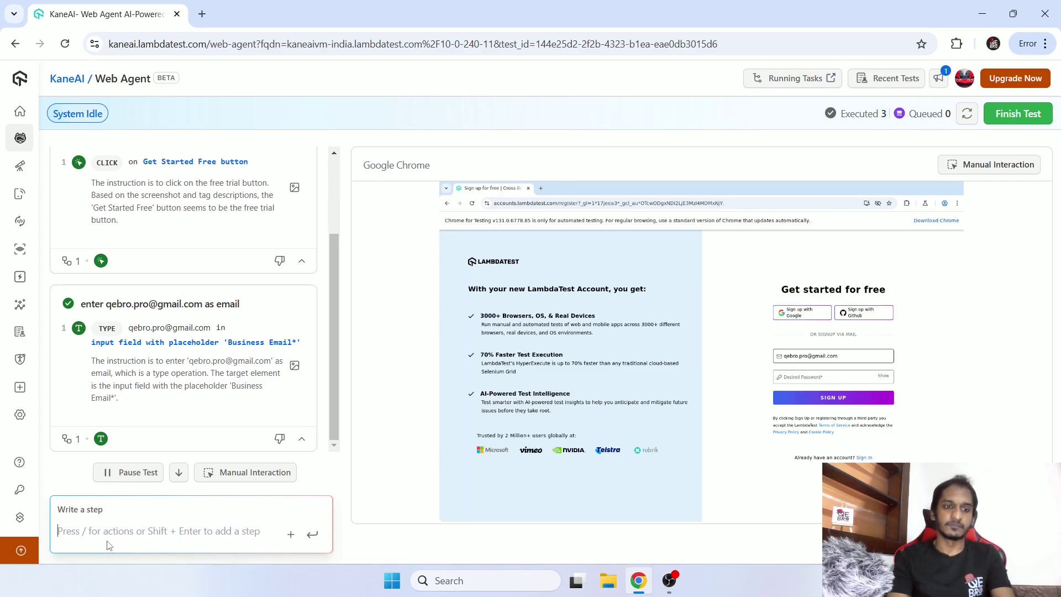
Add and run the step 'click signup button', then scroll to the empty-password error.
text(click su)
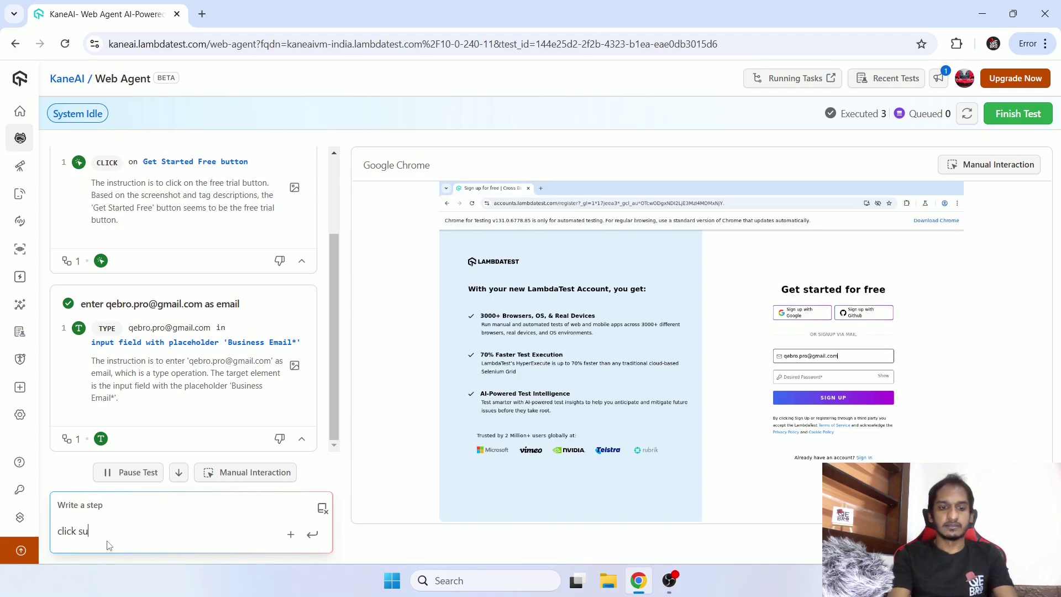
key(BackSpace)
key(ctrl+a)
key(BackSpace)
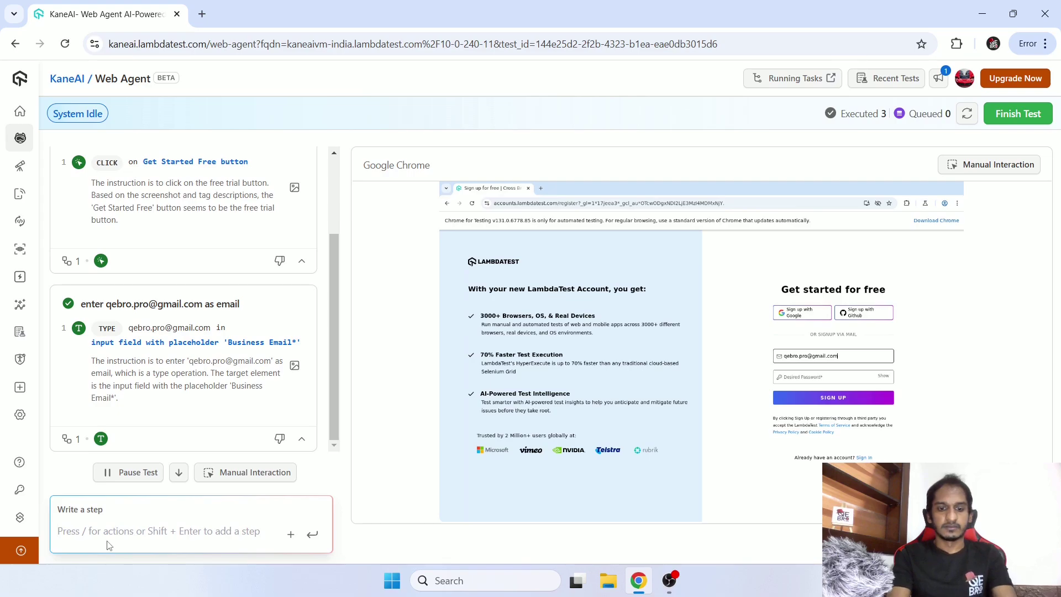
text(click sign)
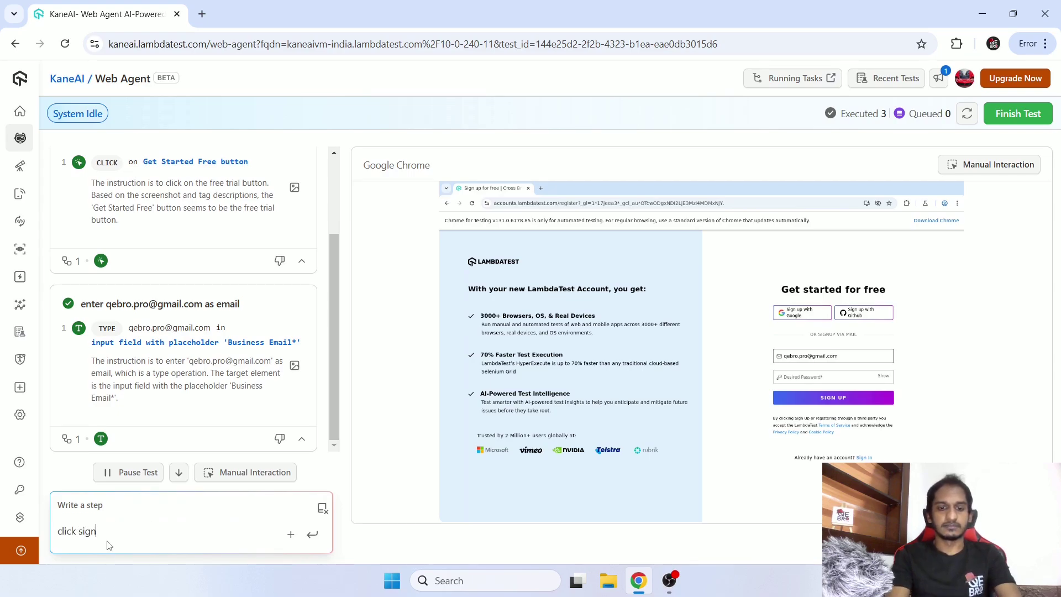
text(up button)
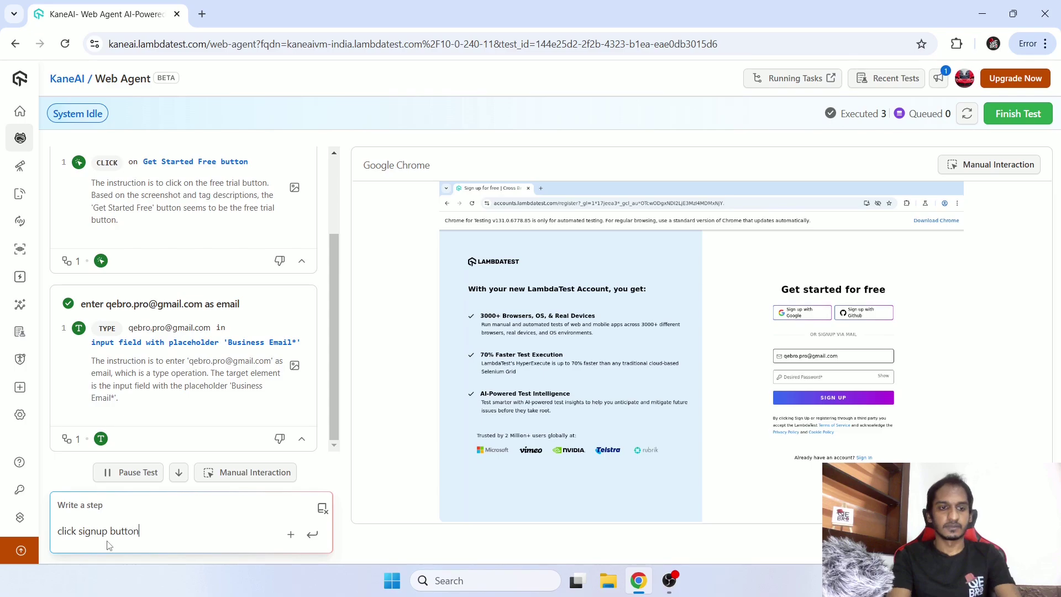
key(Return)
scroll(334, 405, down, 1)
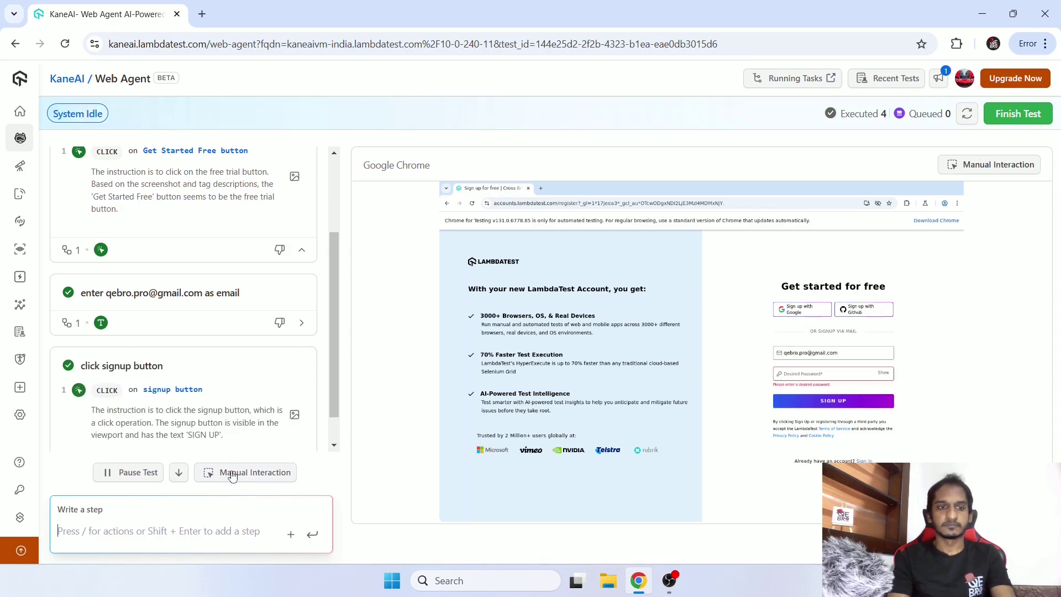
scroll(331, 331, down, 1)
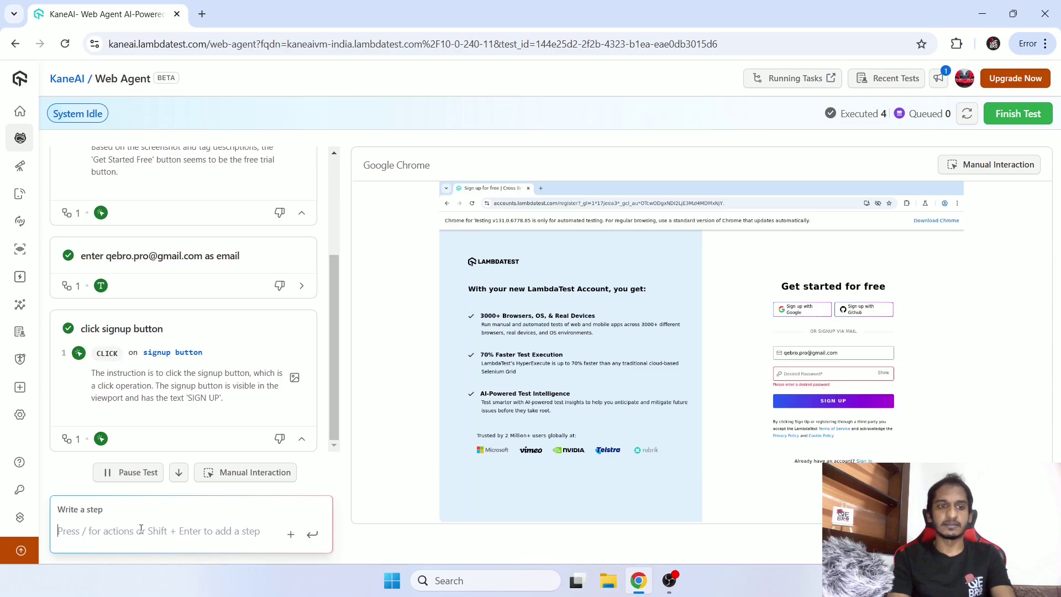
Add and run the check 'check an error message is visible for empty password'.
text(c)
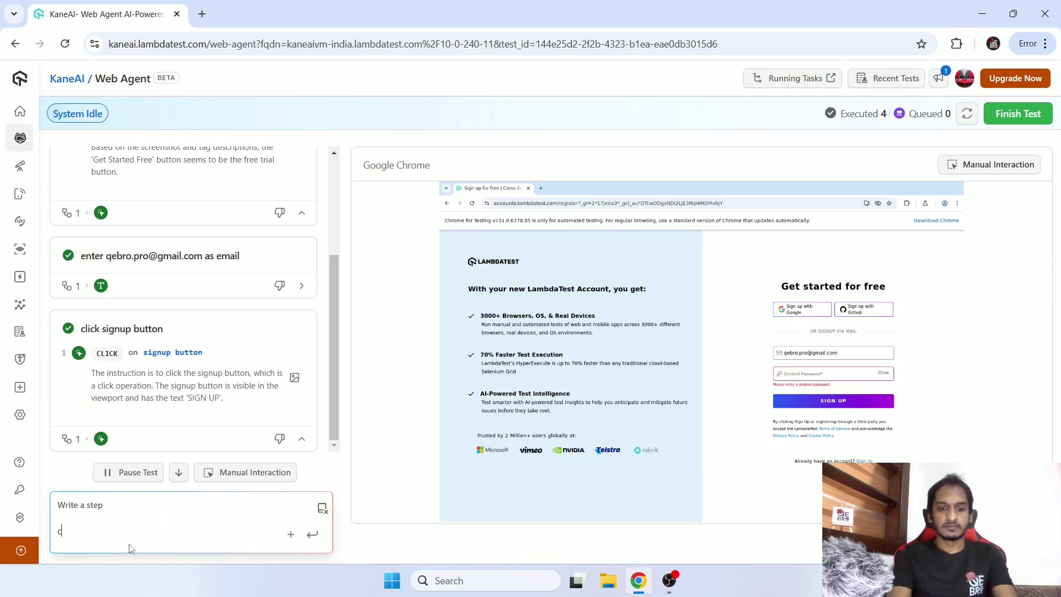
text(heck an errro ma)
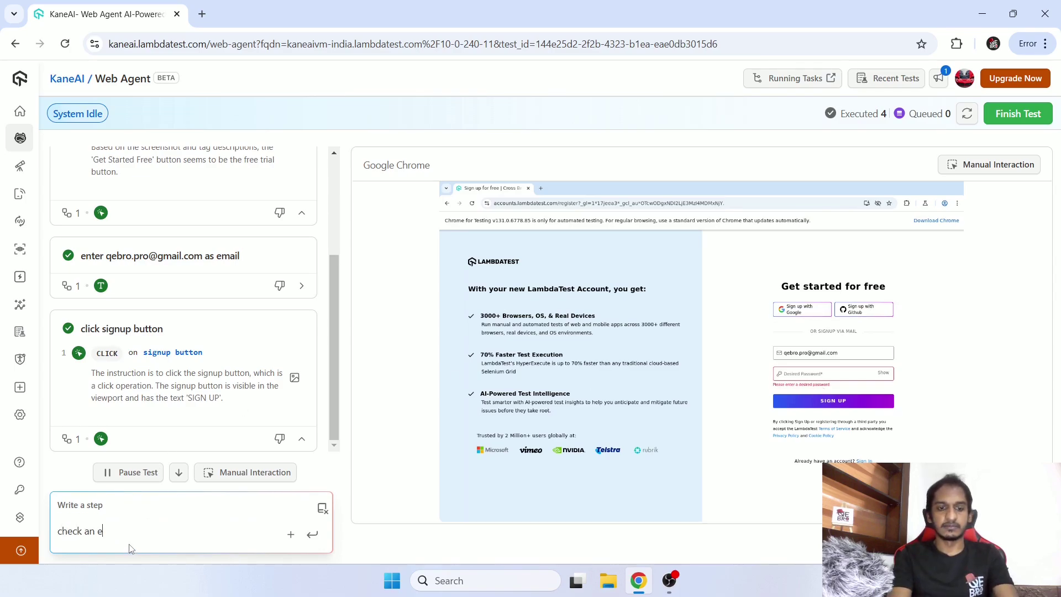
key(BackSpace)
key(BackSpace)
key(BackSpace)
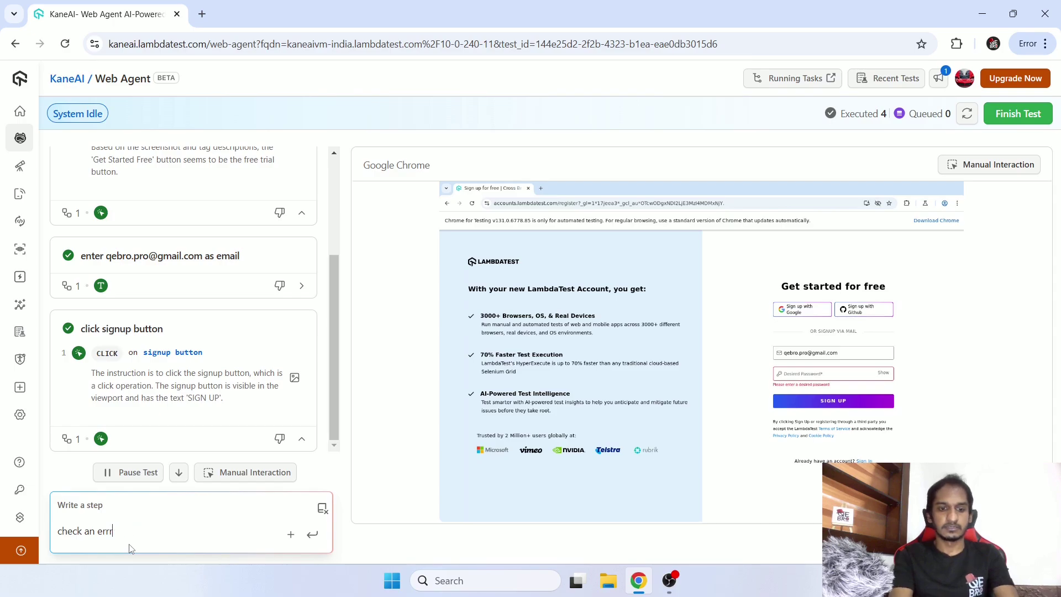
text(or m)
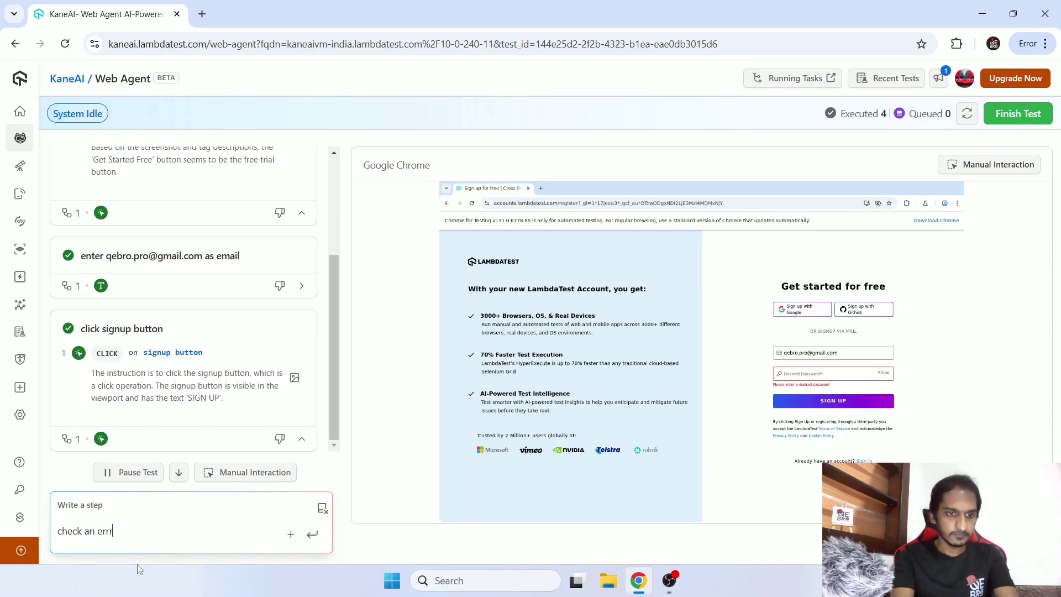
text(ror me)
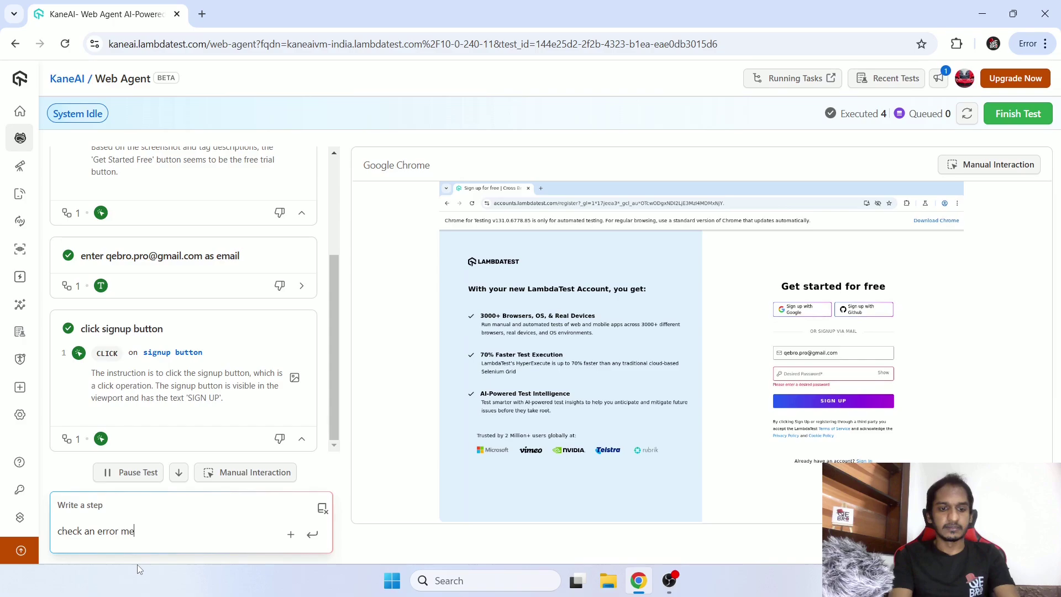
text(ssage is vi)
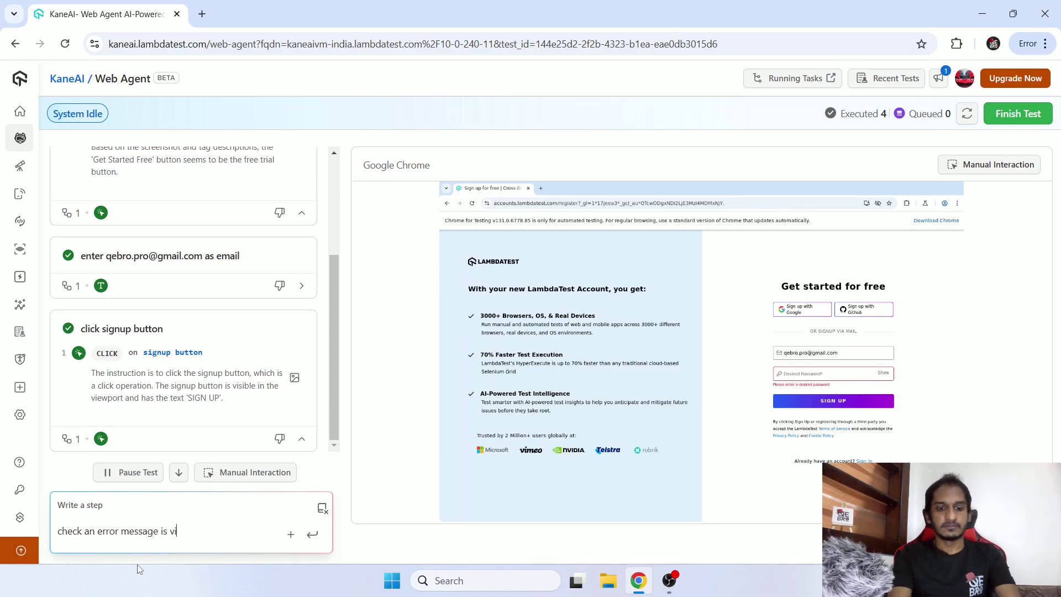
text(sible for)
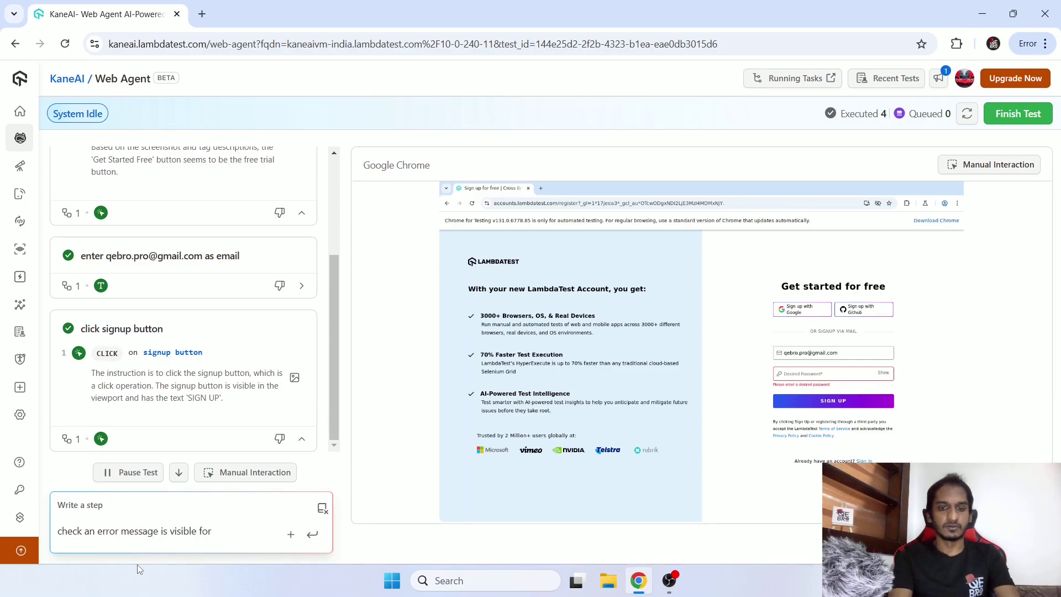
text( empty password)
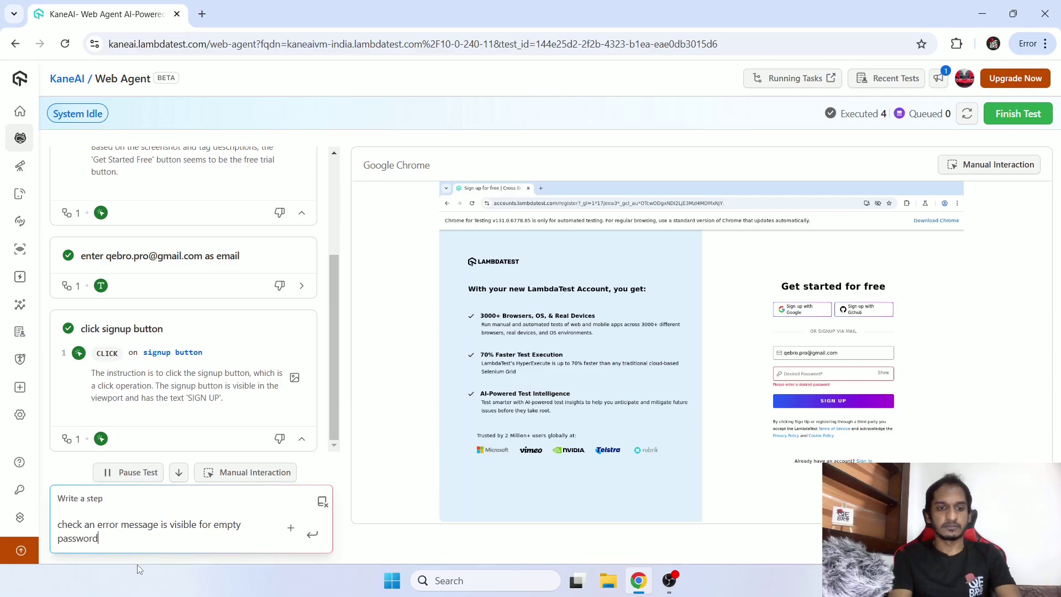
key(Return)
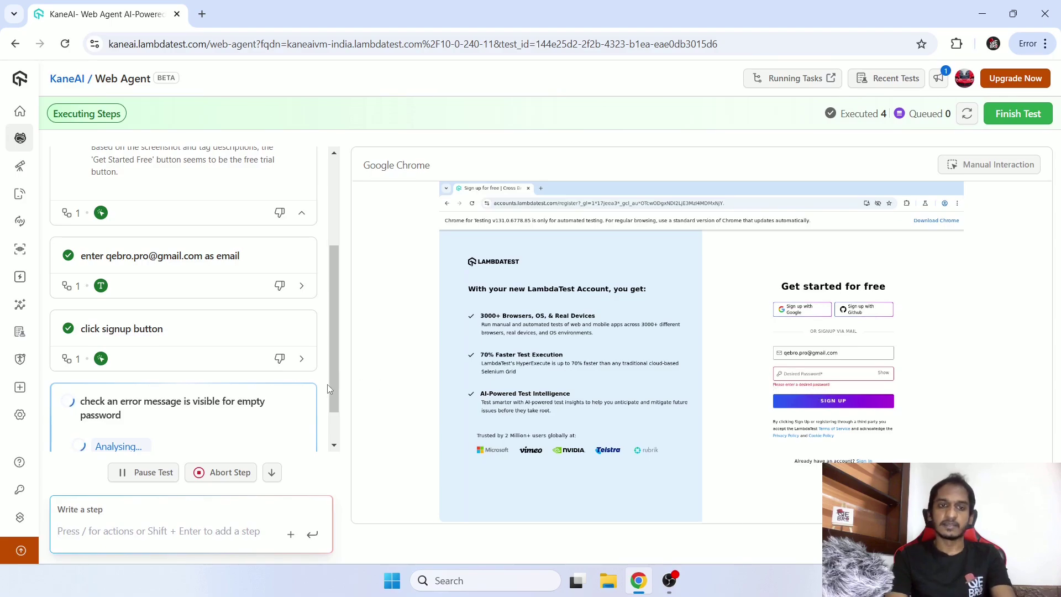
click(334, 444)
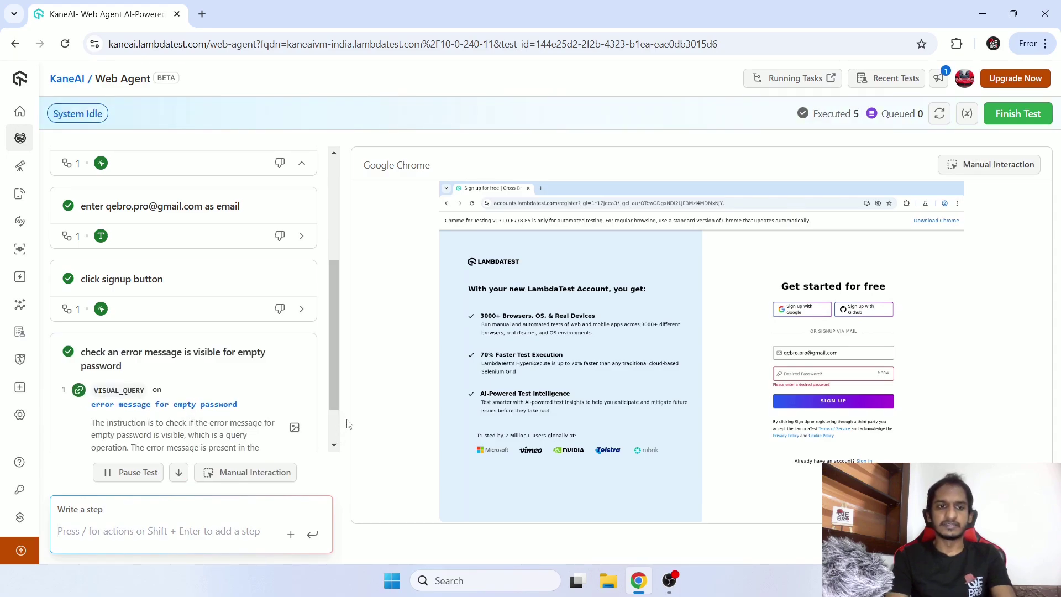
drag(332, 392, 331, 422)
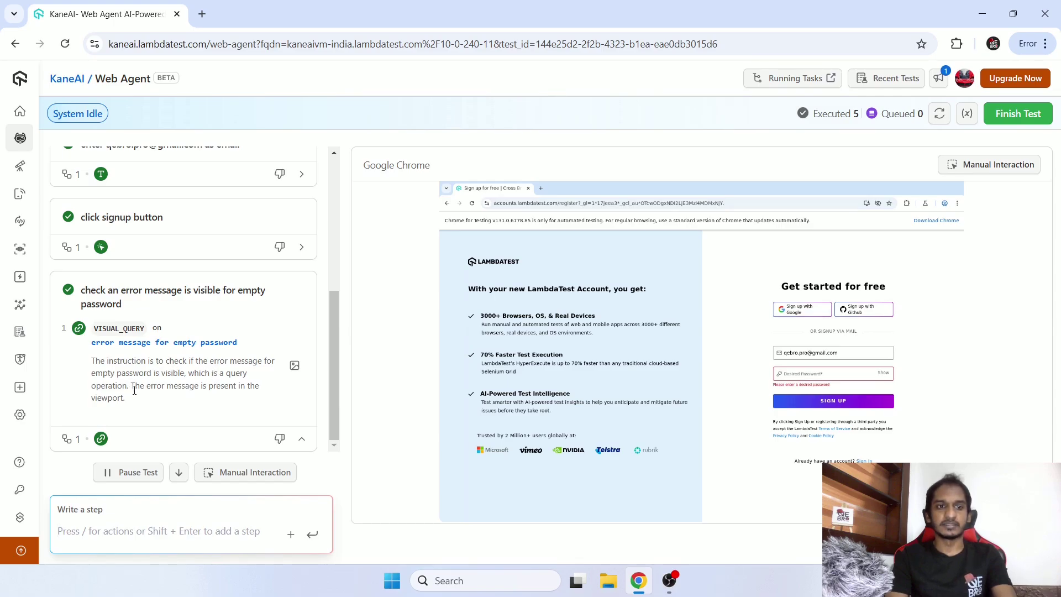
click(295, 365)
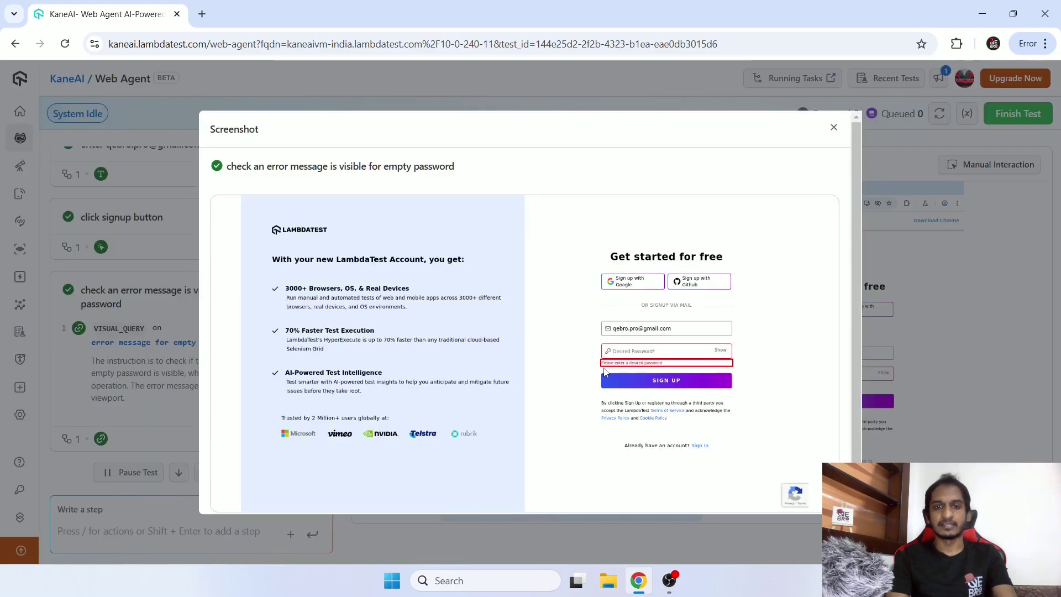
click(834, 128)
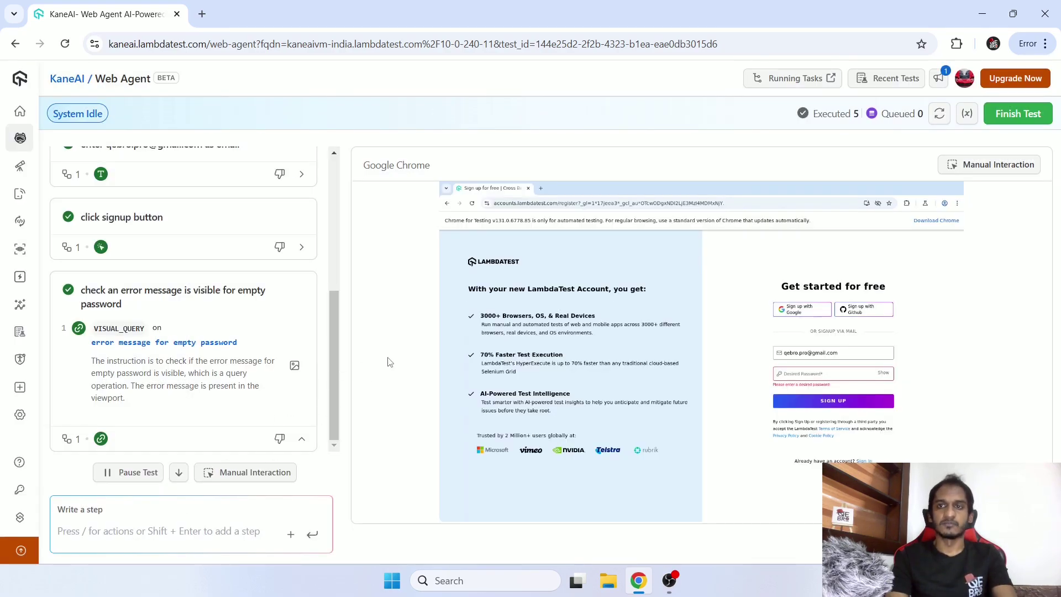
scroll(254, 420, up, 10)
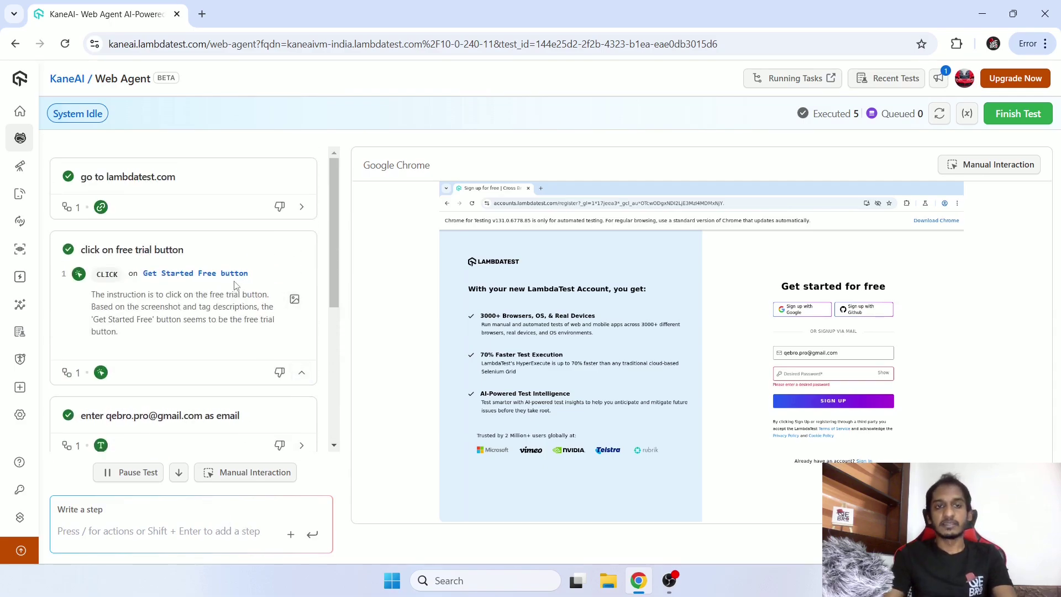
scroll(247, 269, down, 2)
scroll(247, 269, down, 3)
scroll(265, 356, up, 5)
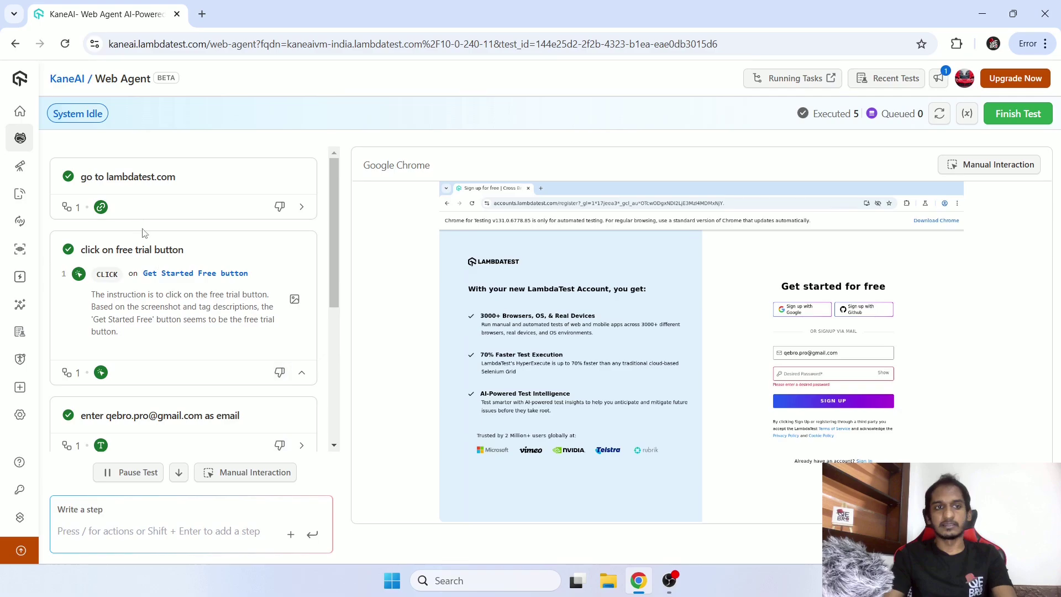
scroll(157, 337, down, 5)
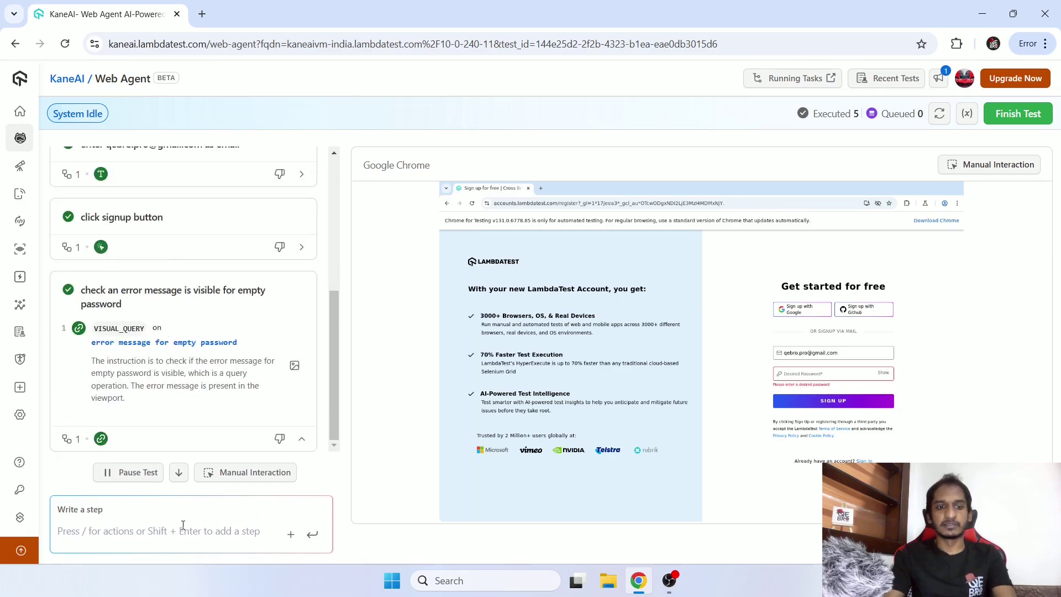
click(291, 535)
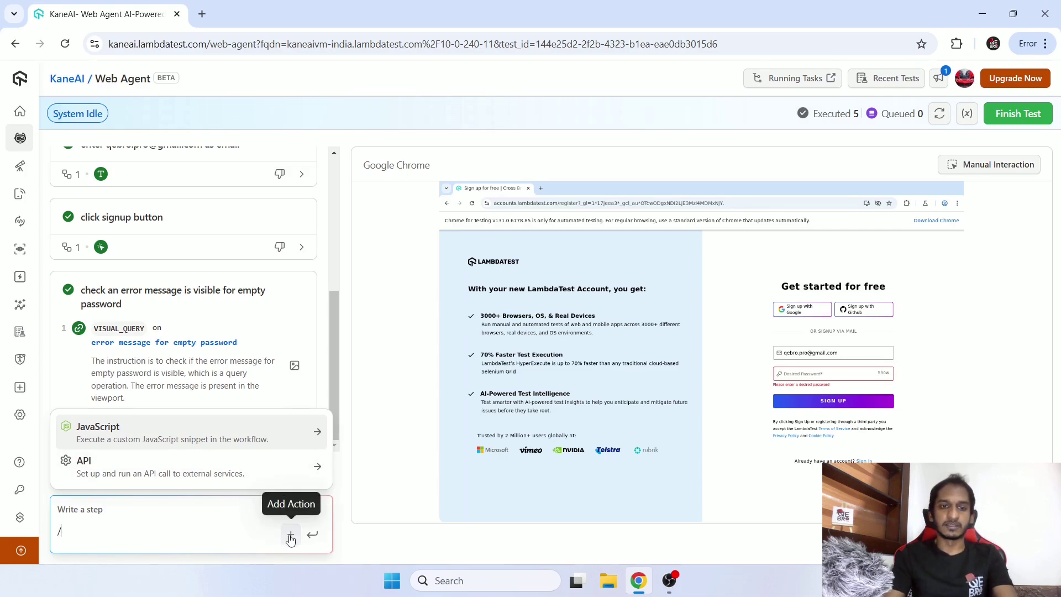
click(141, 475)
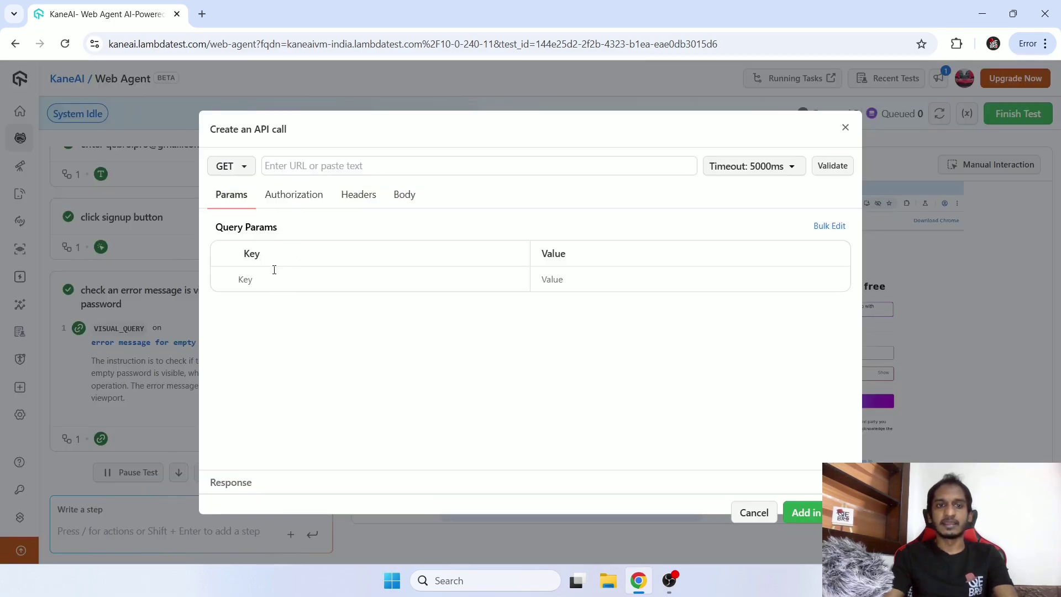
click(443, 279)
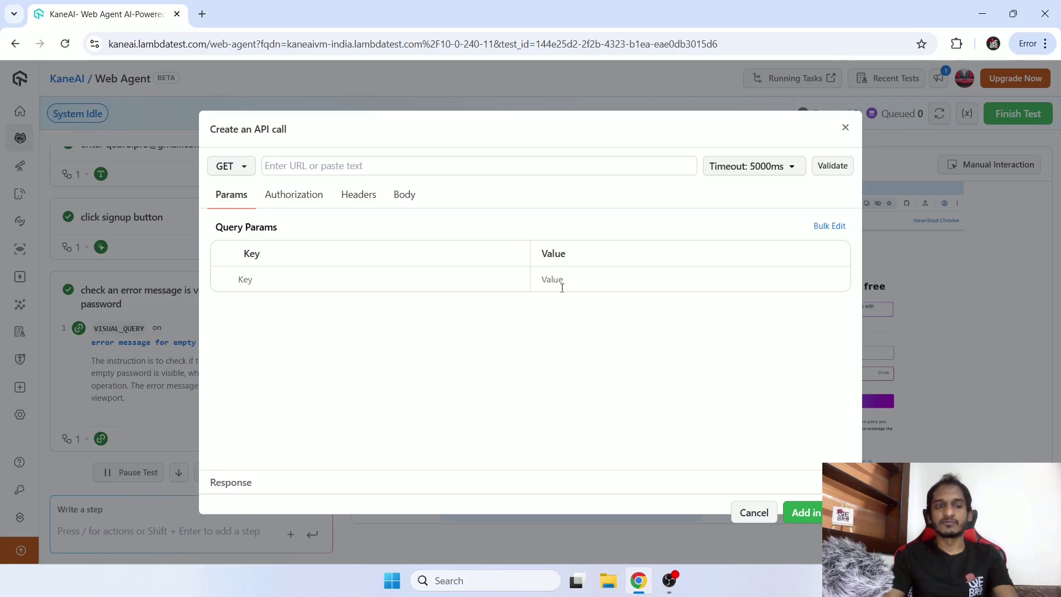
click(313, 198)
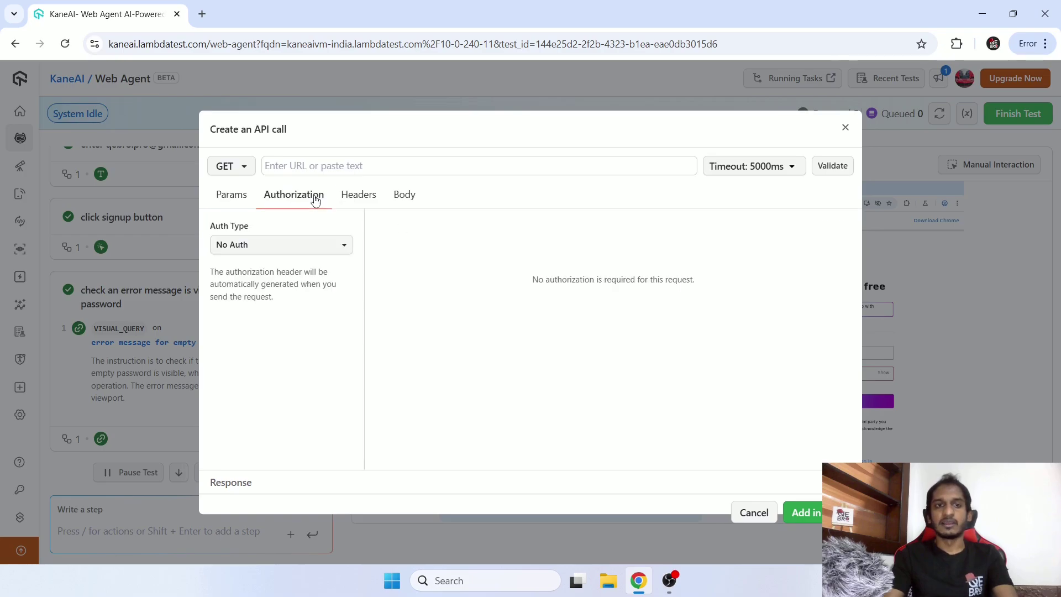
click(355, 200)
click(398, 199)
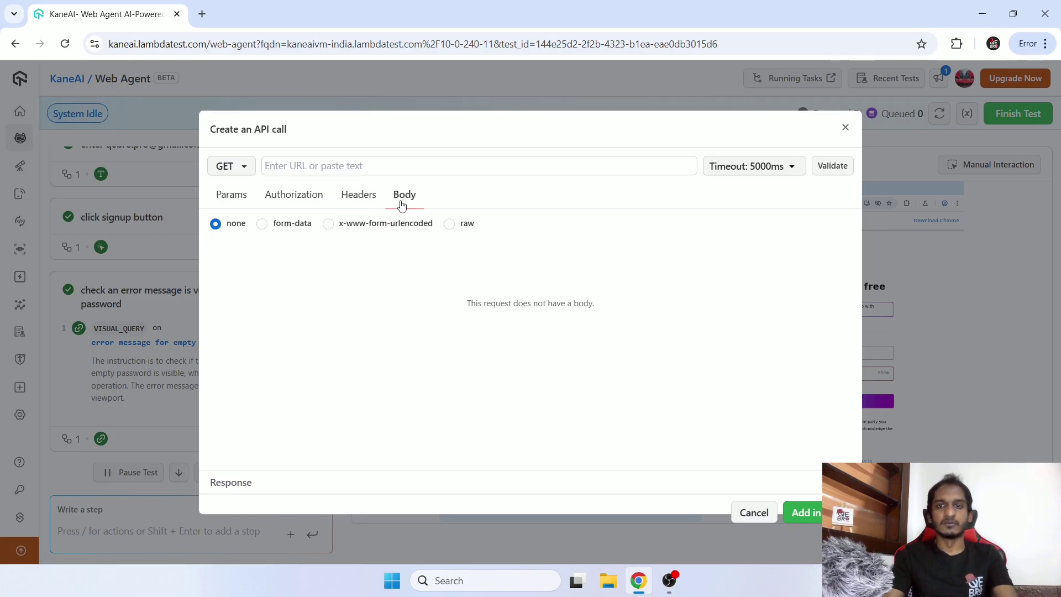
click(241, 200)
click(324, 166)
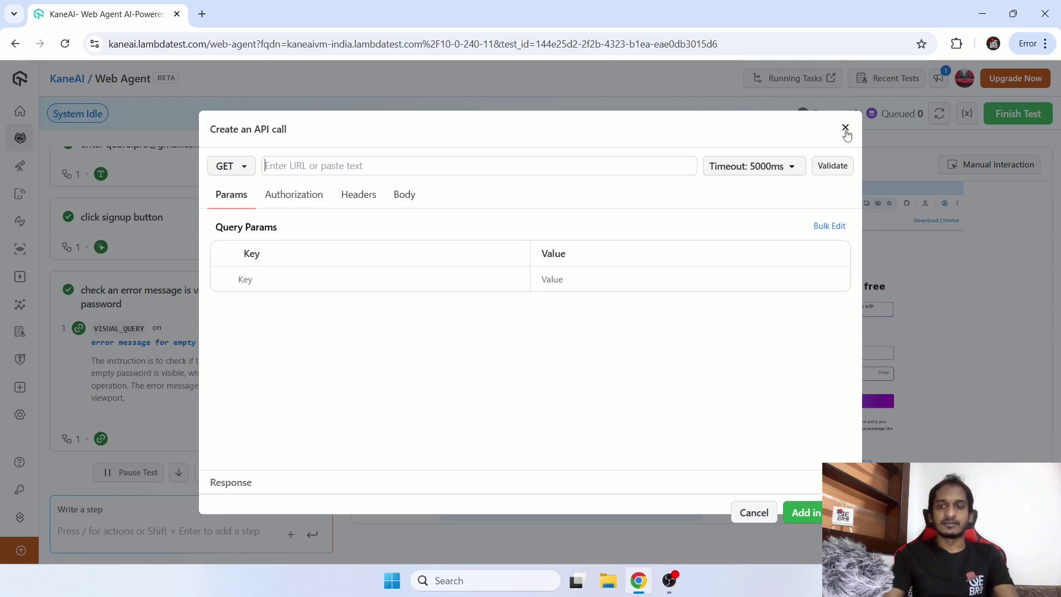
click(754, 513)
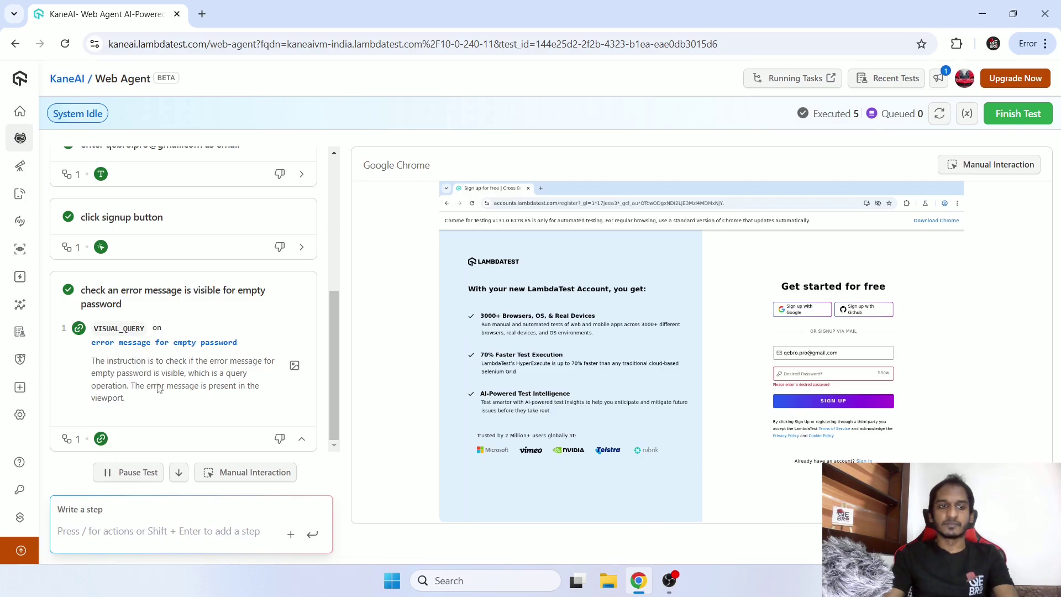
scroll(175, 224, down, 5)
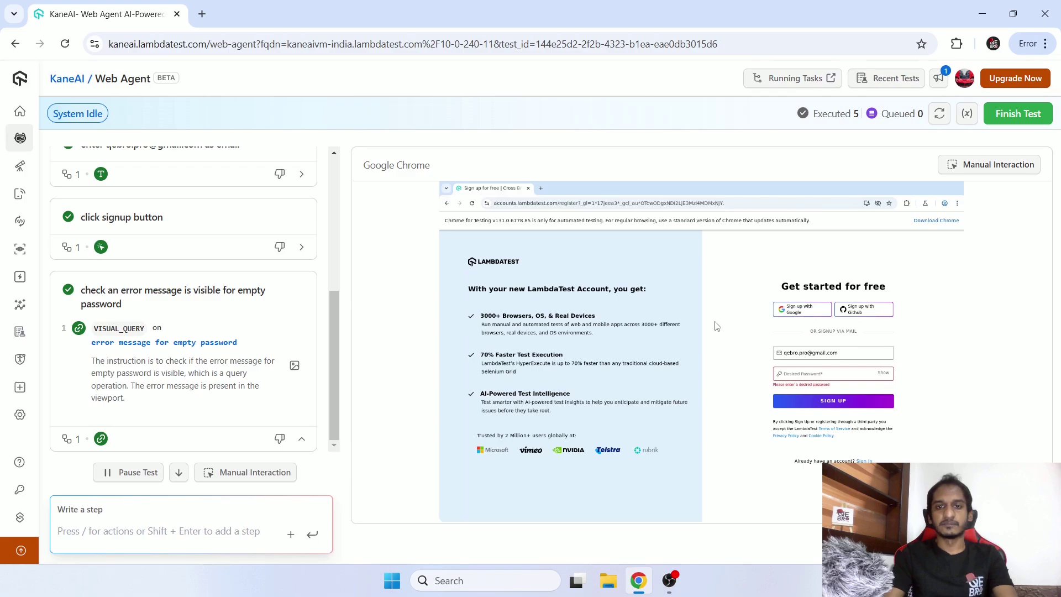
click(291, 533)
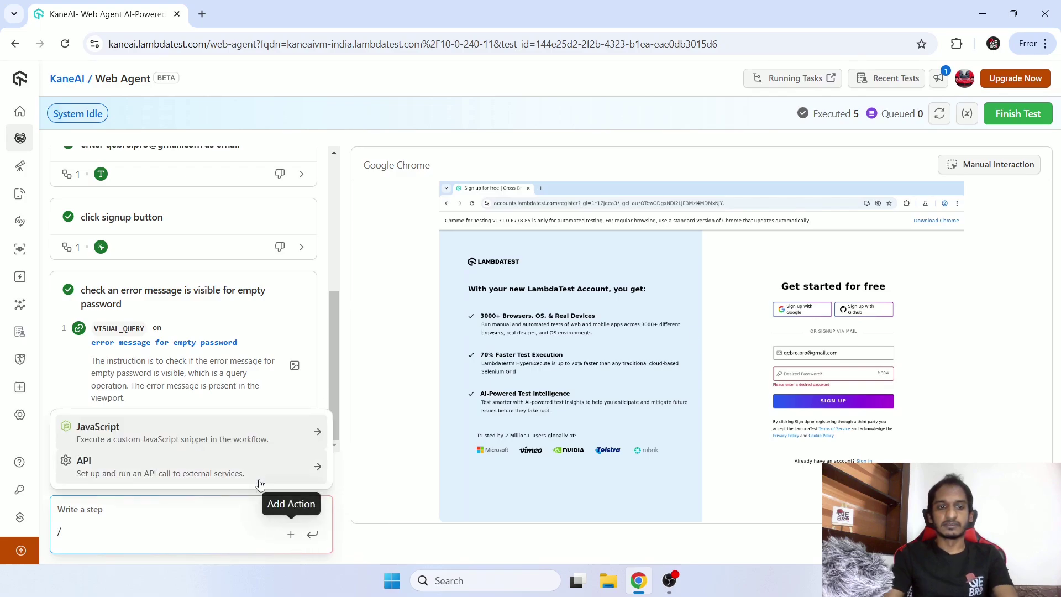
click(129, 437)
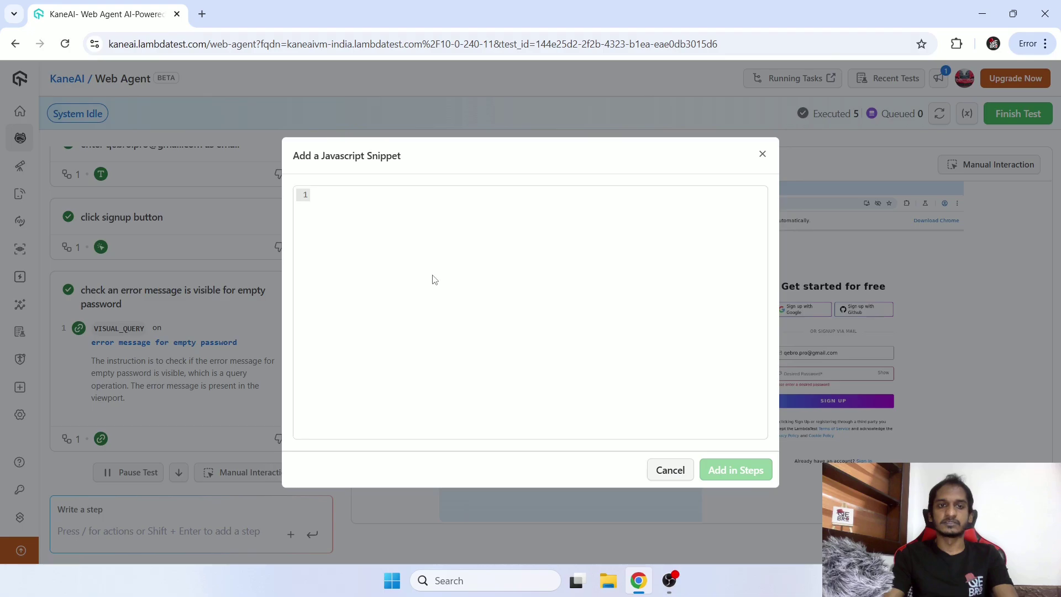
click(763, 154)
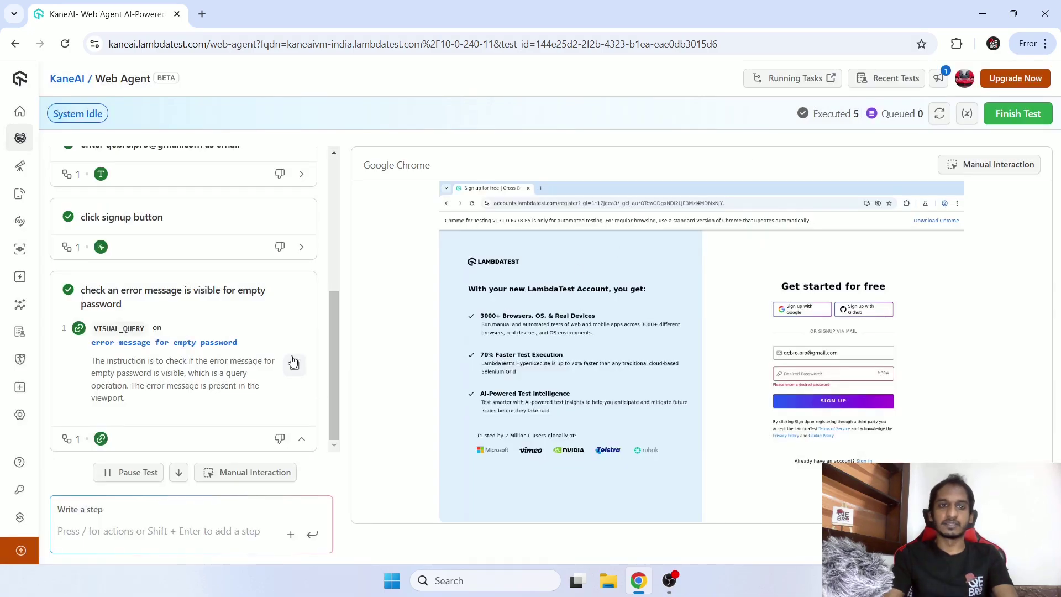
scroll(293, 362, up, 5)
scroll(293, 349, down, 5)
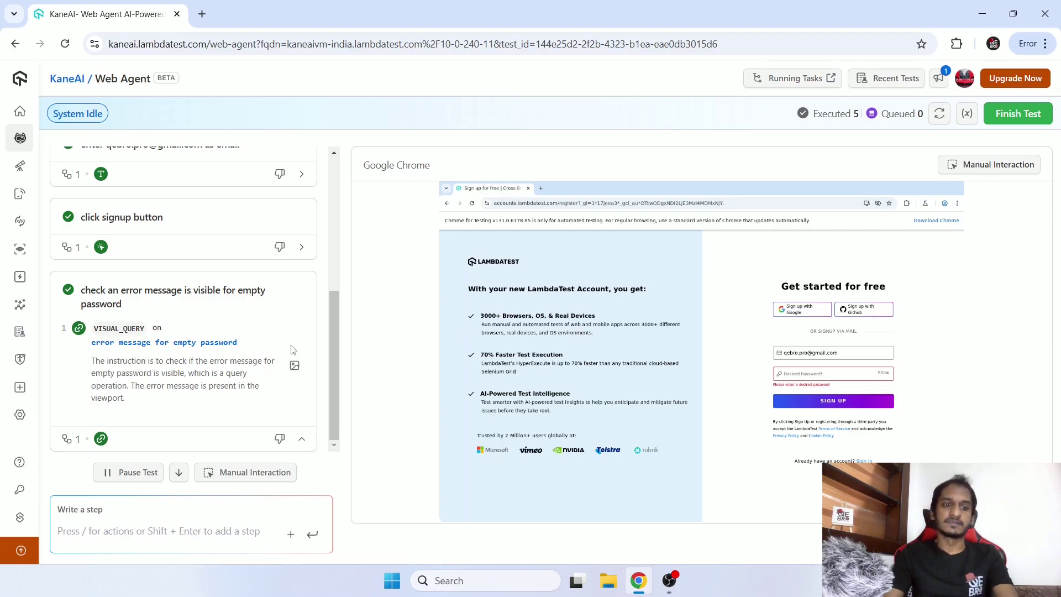
scroll(307, 295, up, 5)
scroll(307, 296, down, 5)
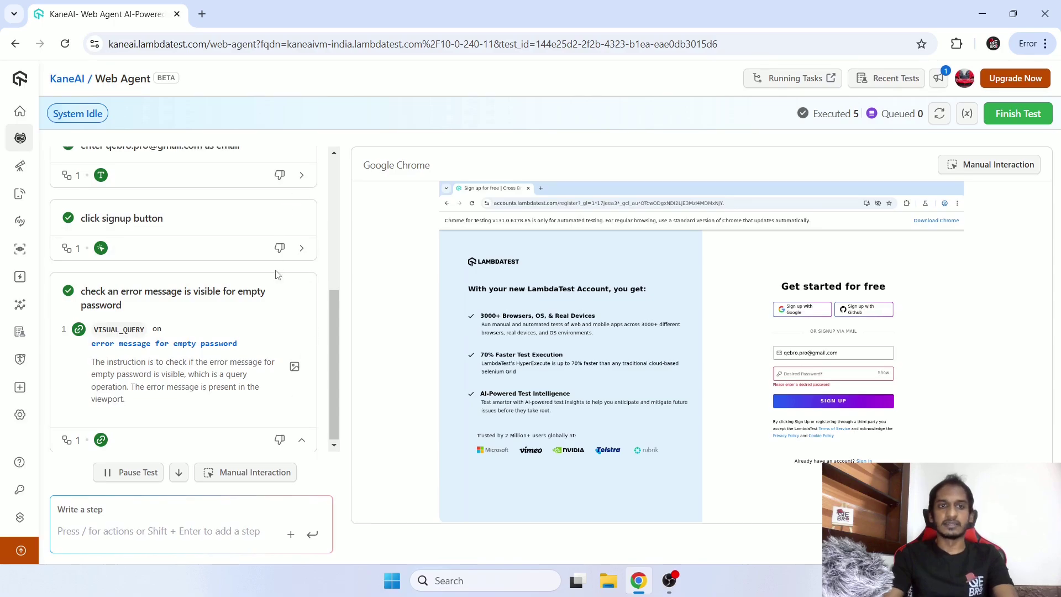
scroll(277, 274, up, 5)
scroll(255, 343, down, 5)
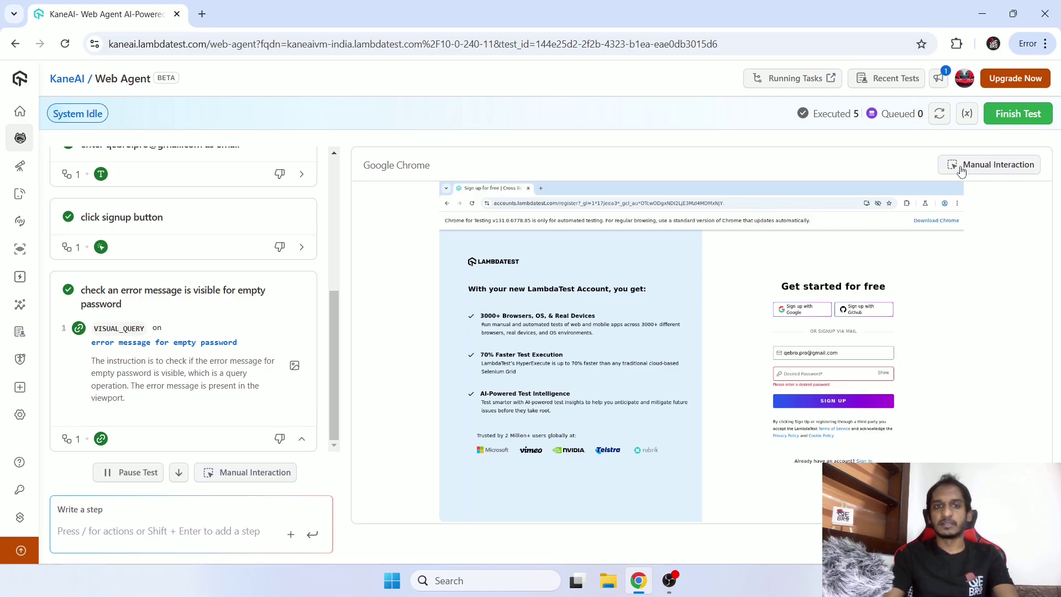
Switch to Manual Interaction and follow the Sign In link to the LambdaTest login page.
click(998, 165)
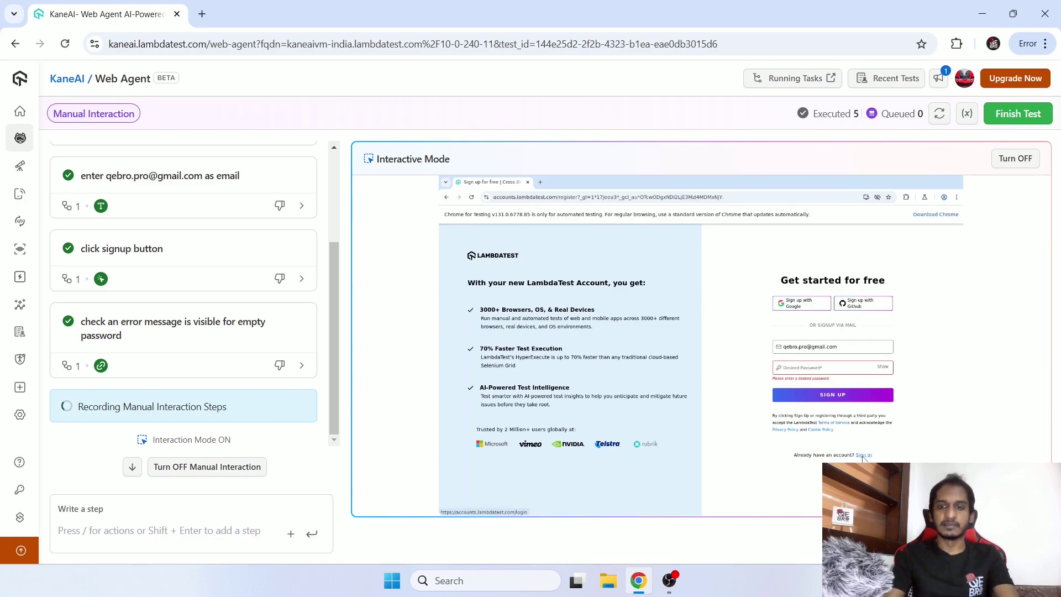
click(863, 455)
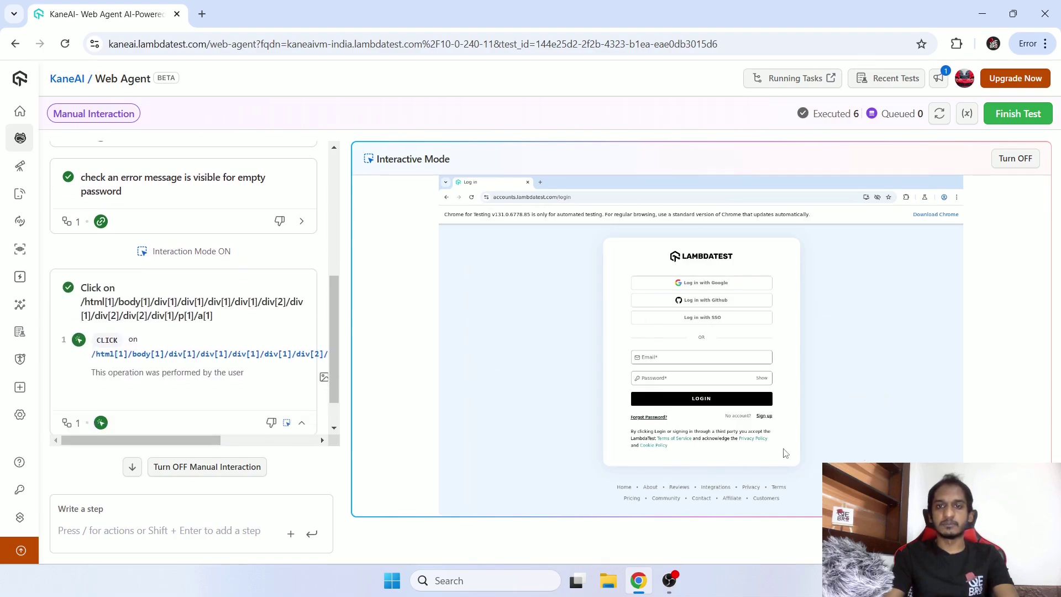
scroll(199, 254, up, 1)
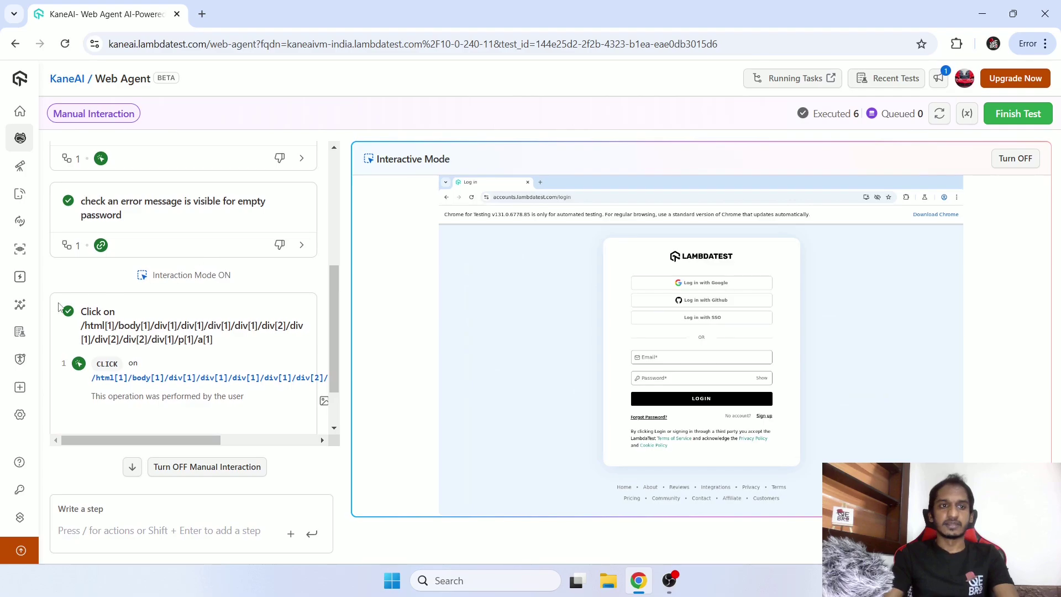
scroll(87, 309, down, 1)
scroll(100, 285, down, 1)
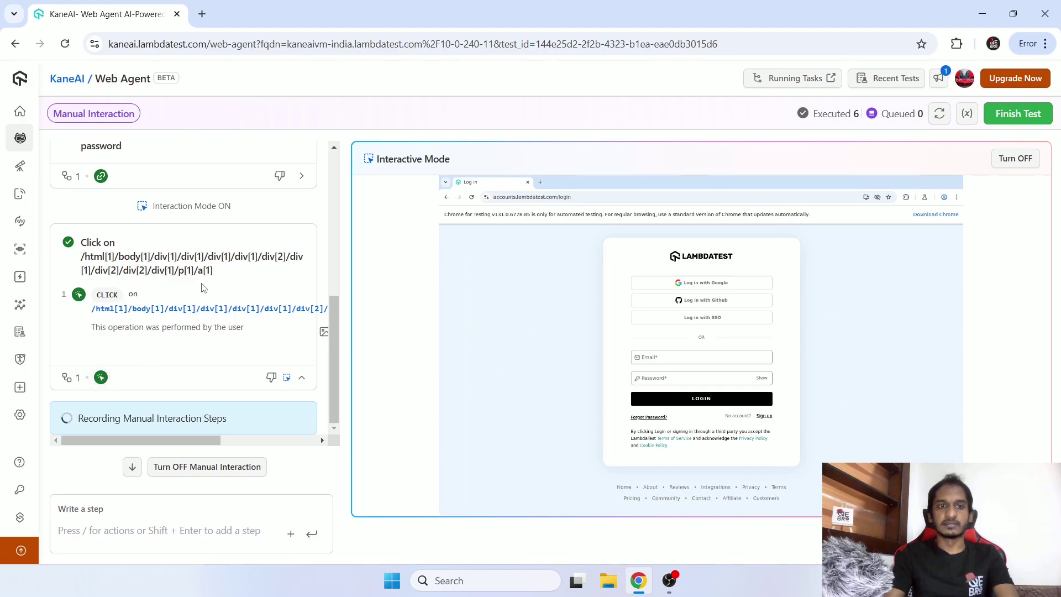
scroll(210, 301, up, 3)
scroll(210, 301, down, 3)
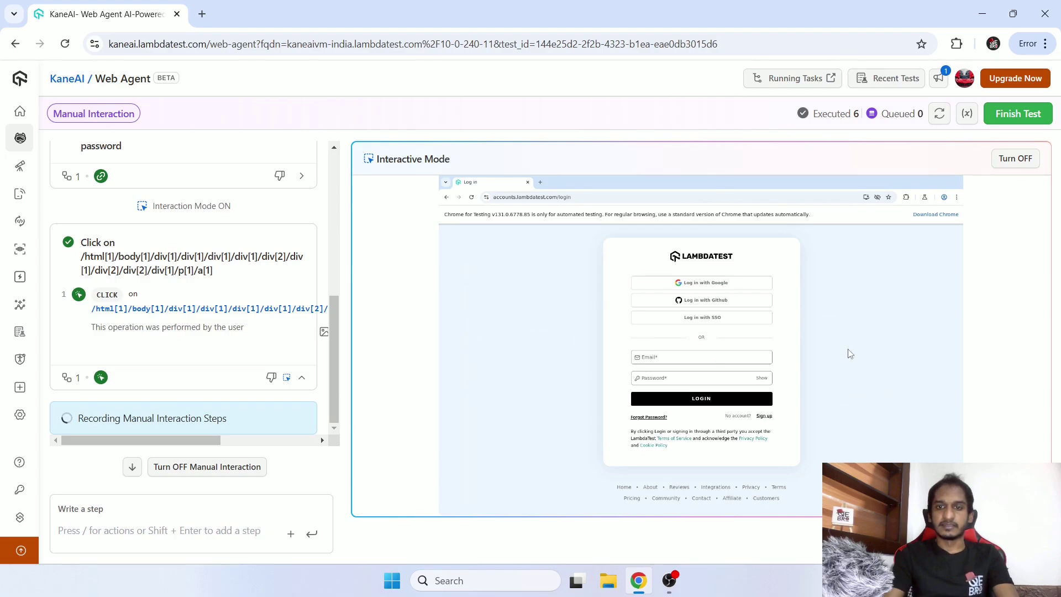
Submit the login form with empty fields to trigger the required-field errors.
click(693, 403)
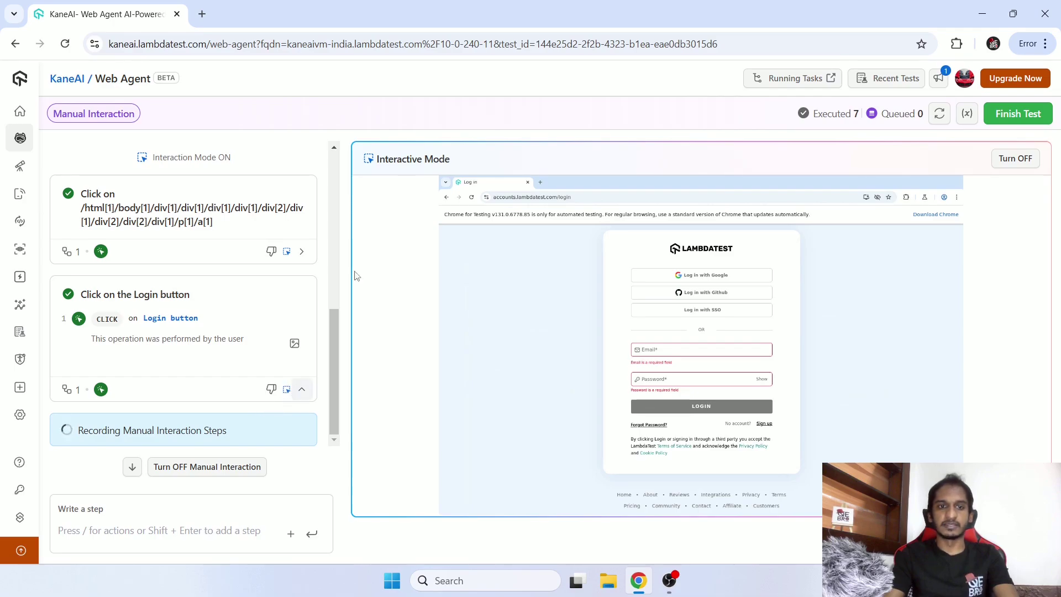
scroll(279, 359, up, 3)
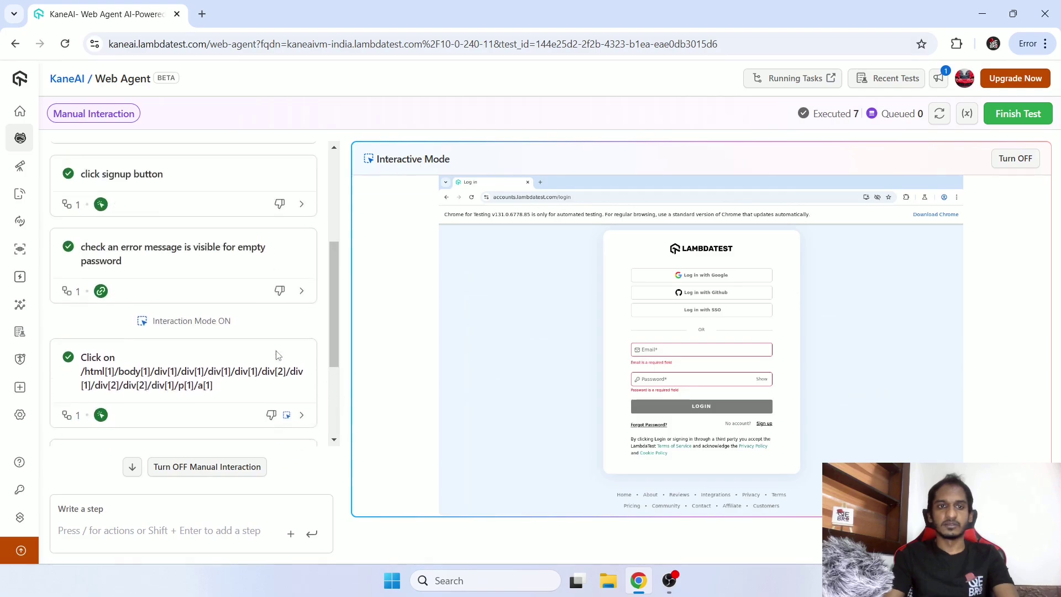
scroll(276, 331, down, 3)
scroll(288, 264, up, 3)
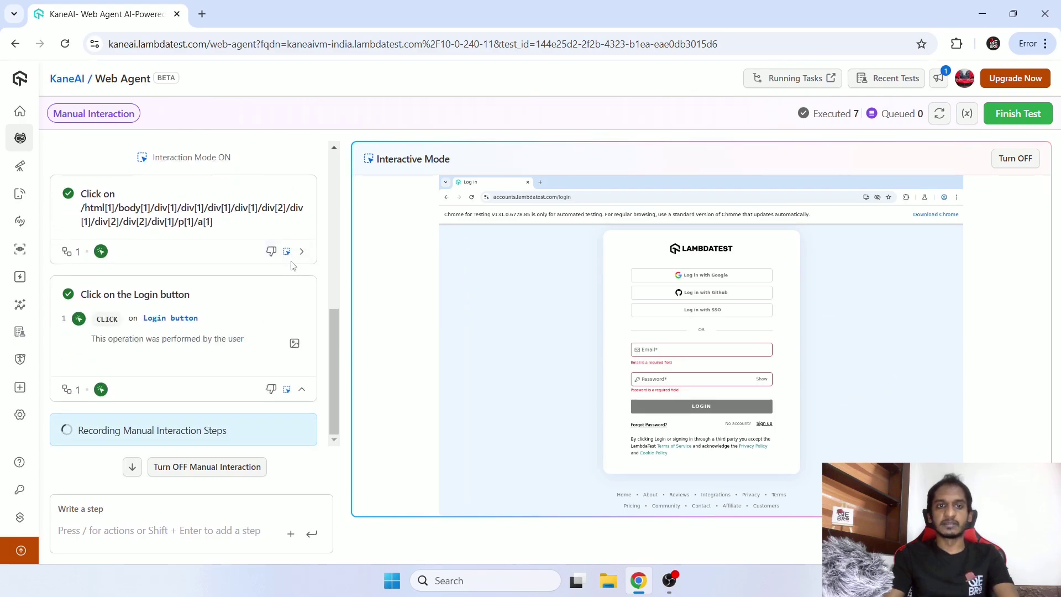
scroll(291, 264, up, 3)
scroll(271, 204, up, 3)
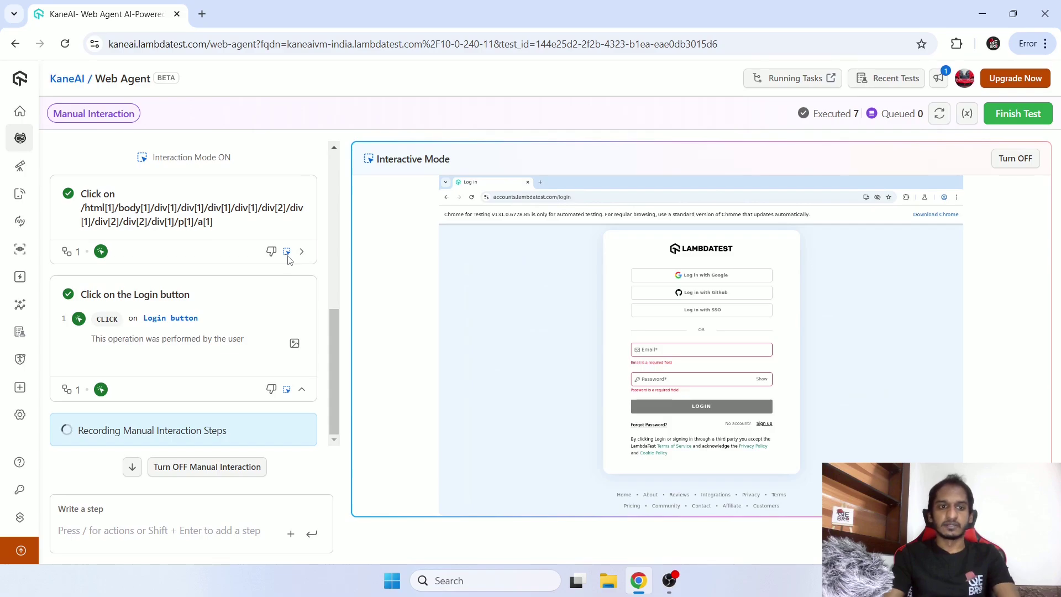
Turn off Interactive Mode so the two manually recorded steps are kept.
click(1025, 159)
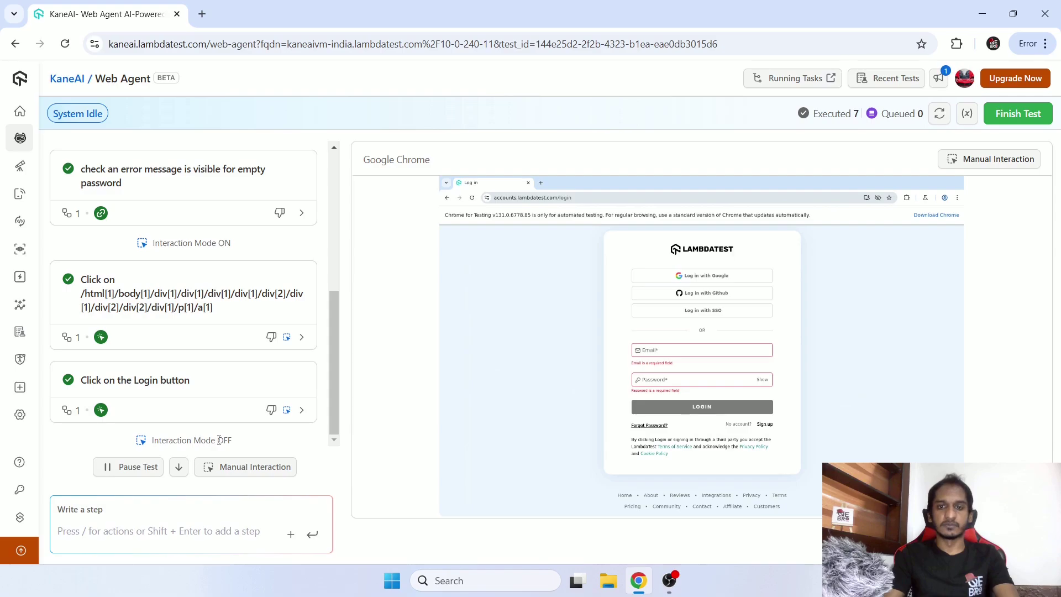
click(191, 528)
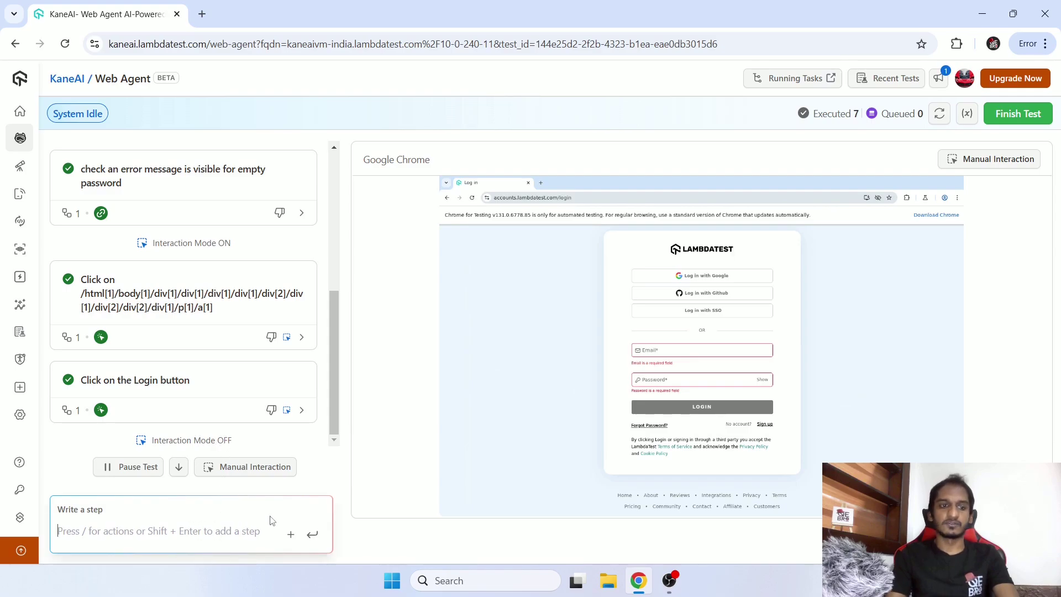
Add and run the step 'verify error message is present for email and password'.
text(vaida)
key(BackSpace)
key(BackSpace)
key(BackSpace)
key(BackSpace)
key(BackSpace)
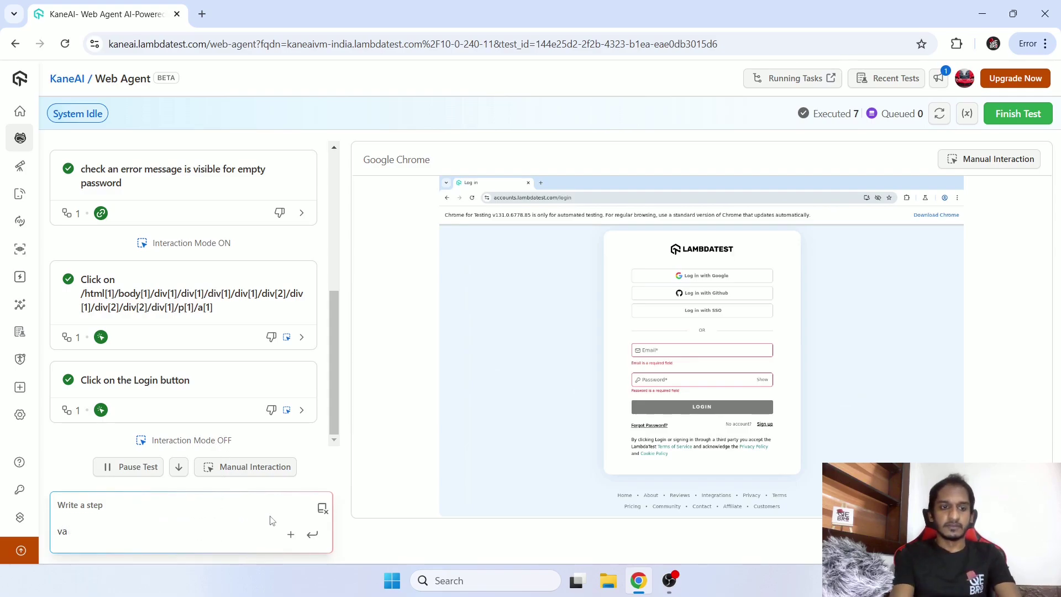
text(v)
key(BackSpace)
text(ver)
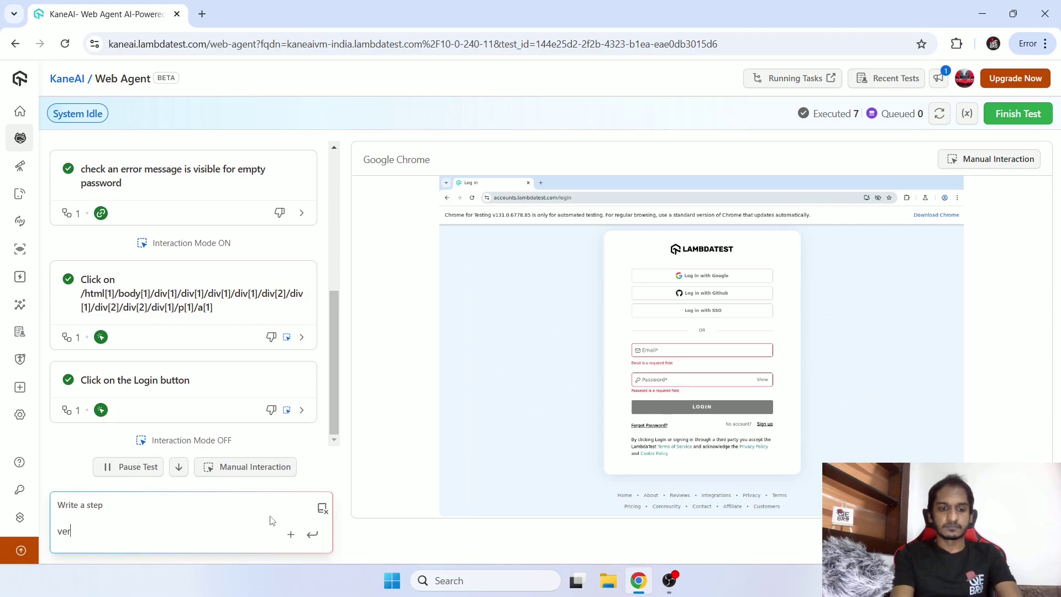
text(ify error)
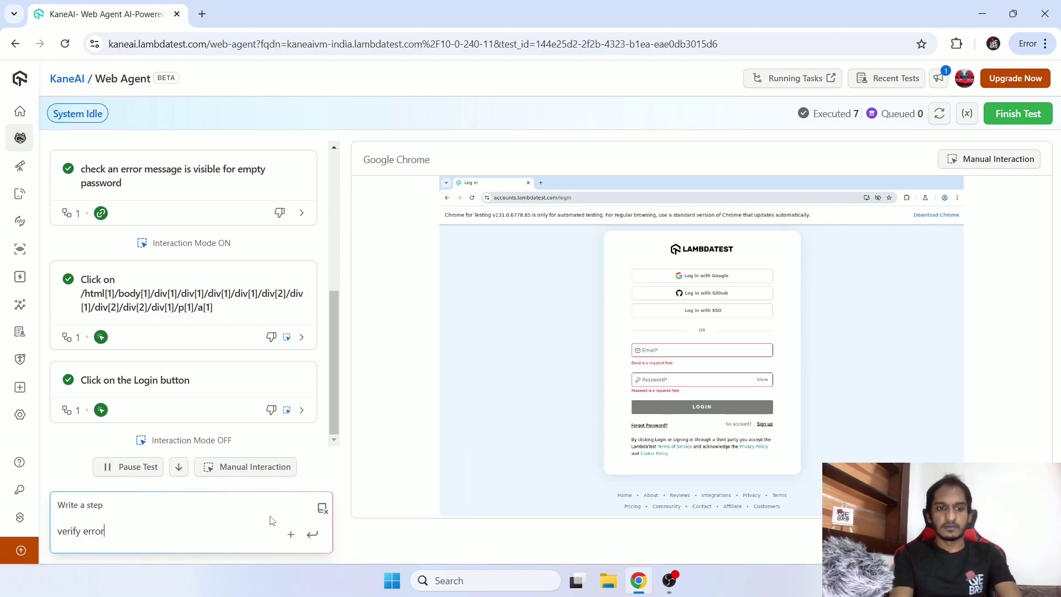
text( message is p)
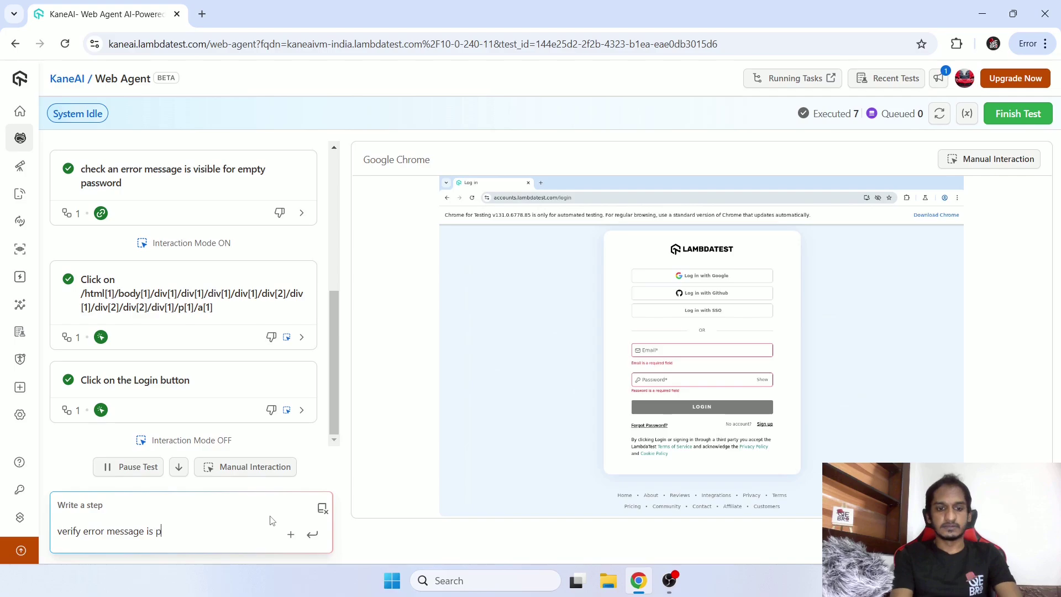
text(resent for mea)
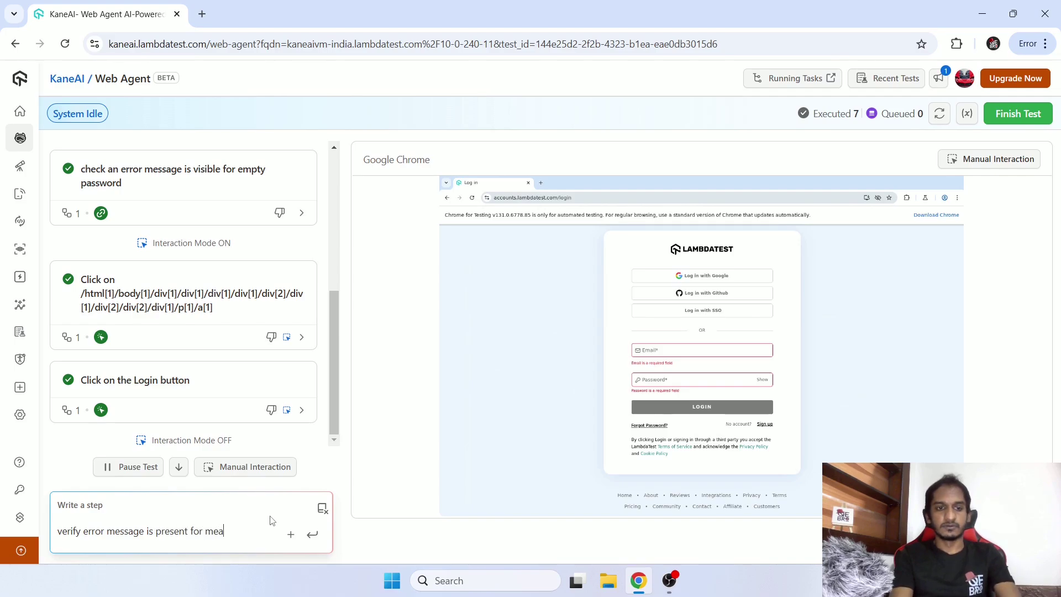
key(BackSpace)
key(BackSpace)
key(BackSpace)
text(email )
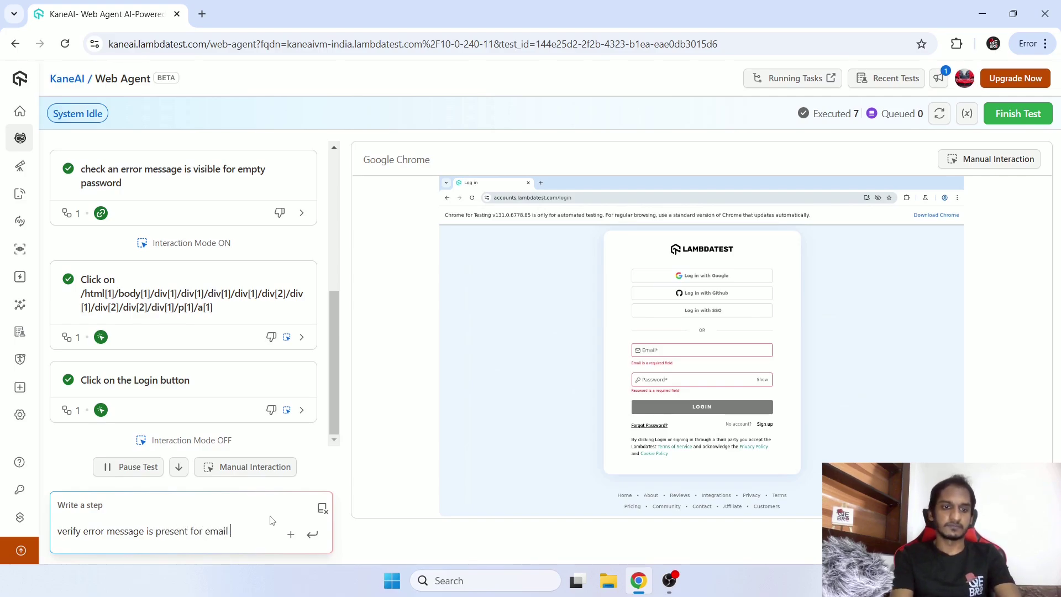
text(anf pas)
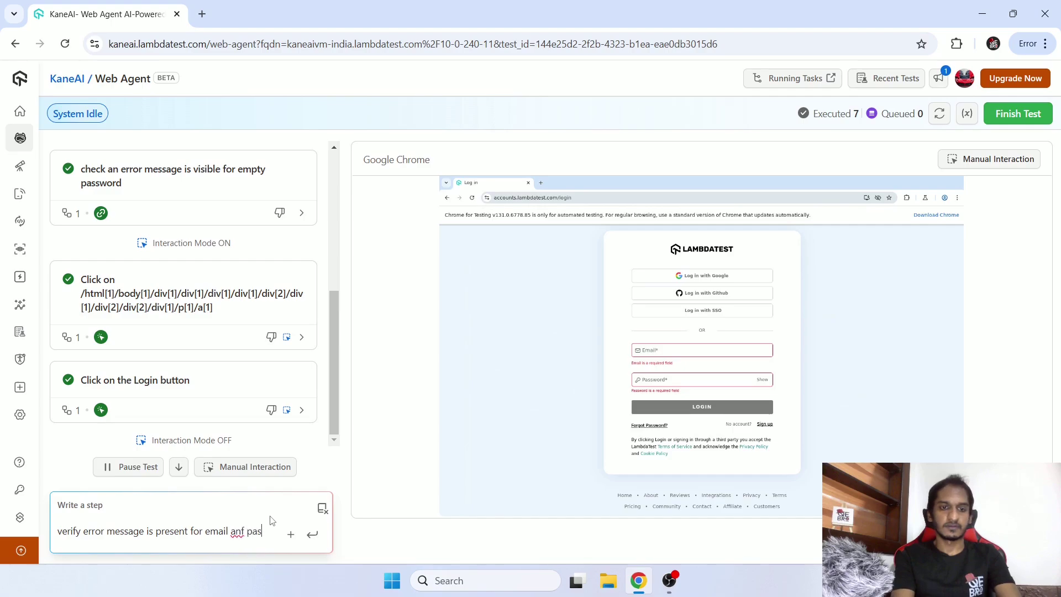
text(d password)
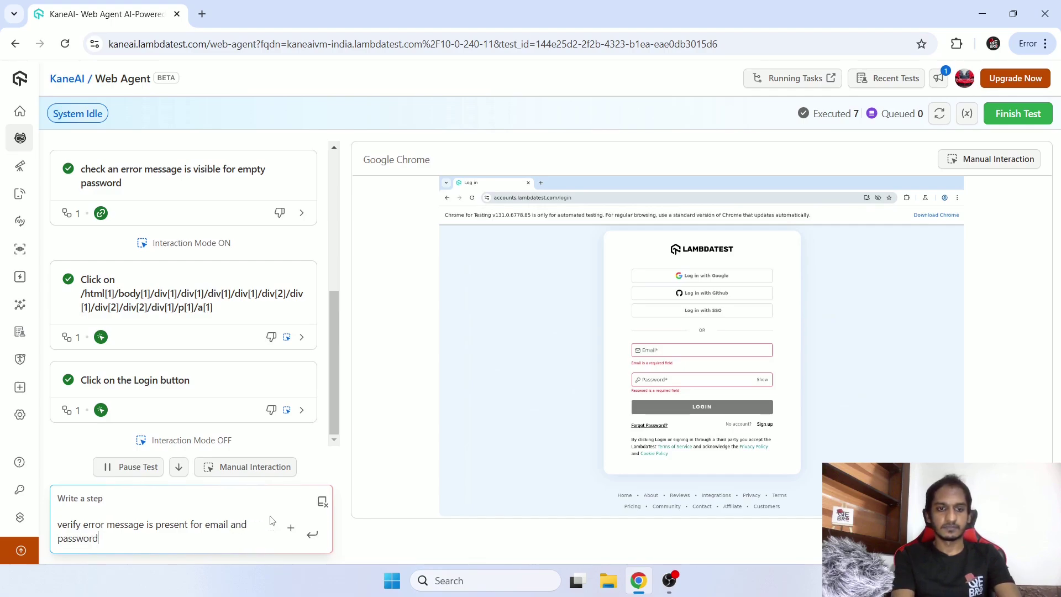
key(Return)
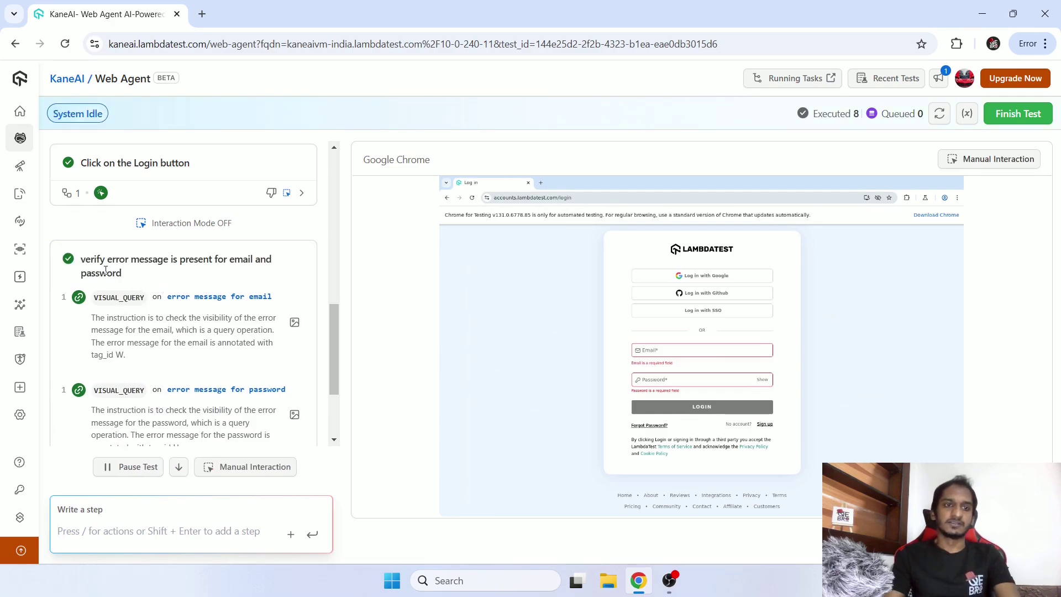
drag(97, 260, 189, 259)
click(145, 278)
click(248, 259)
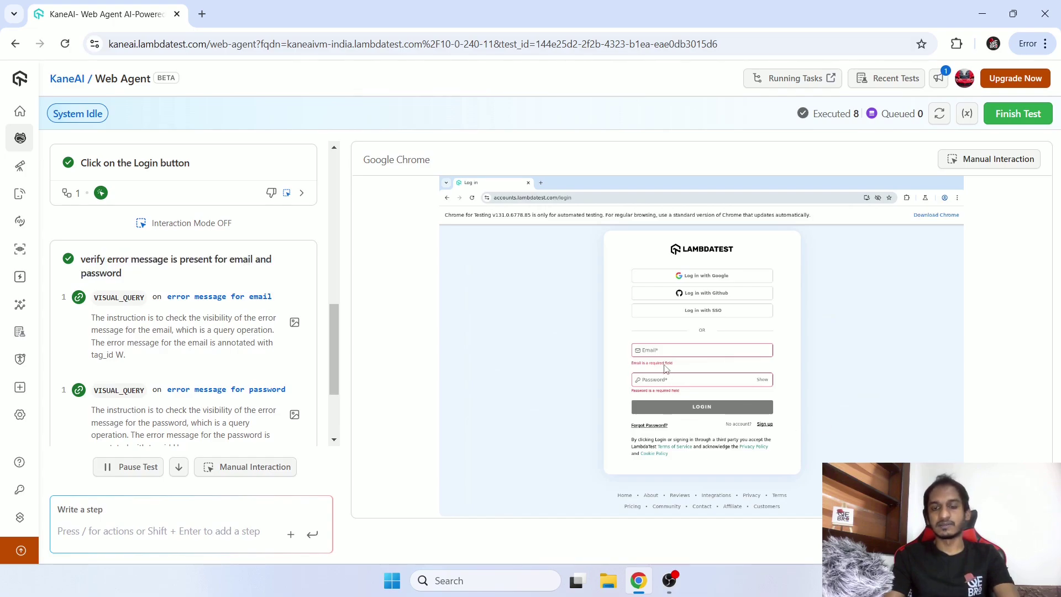
scroll(165, 358, down, 3)
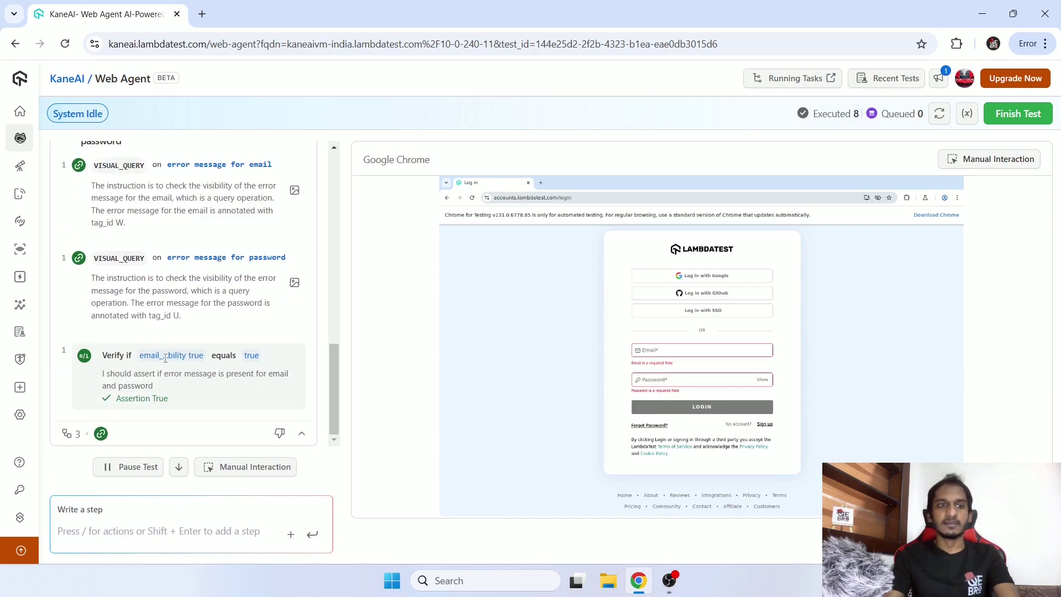
scroll(131, 291, up, 1)
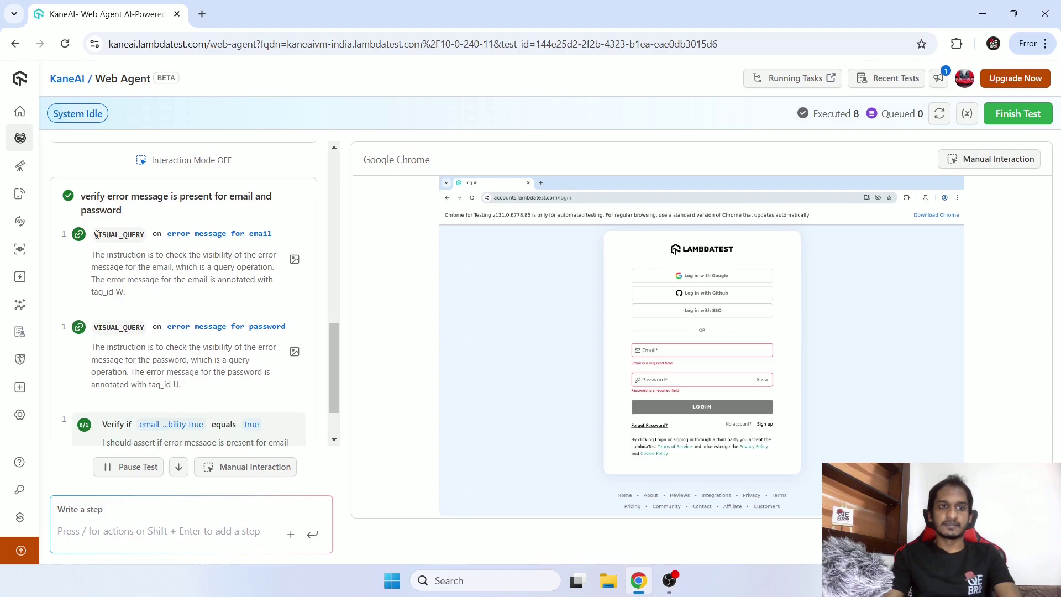
drag(97, 234, 271, 235)
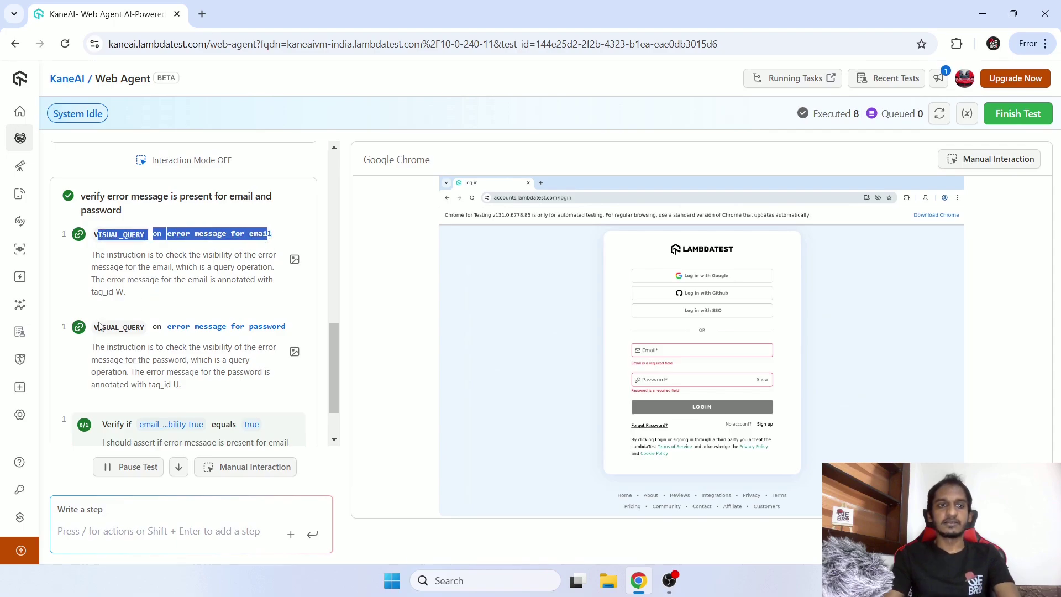
drag(98, 327, 276, 319)
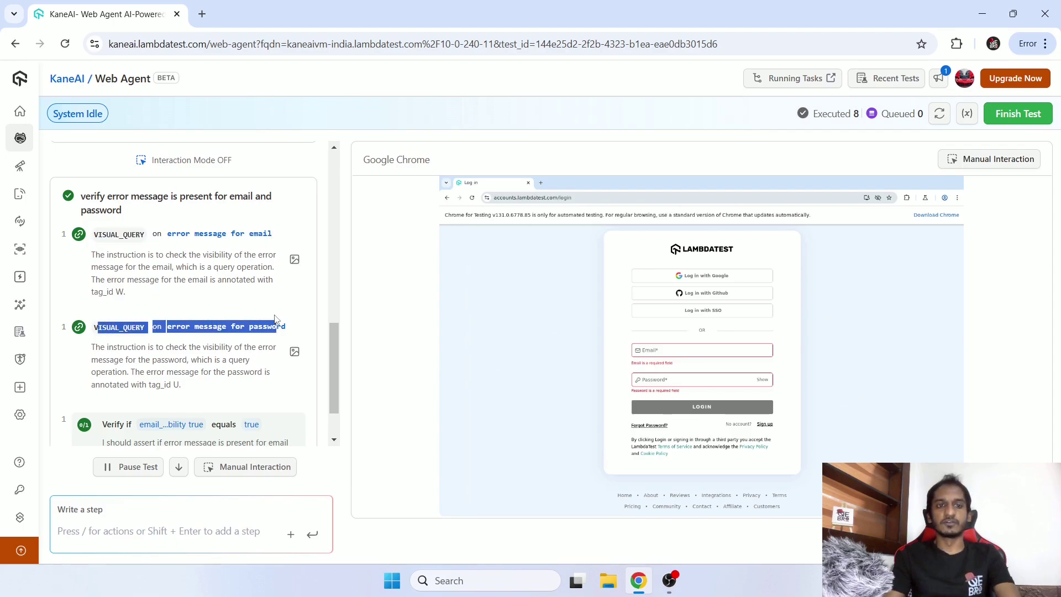
scroll(274, 319, down, 1)
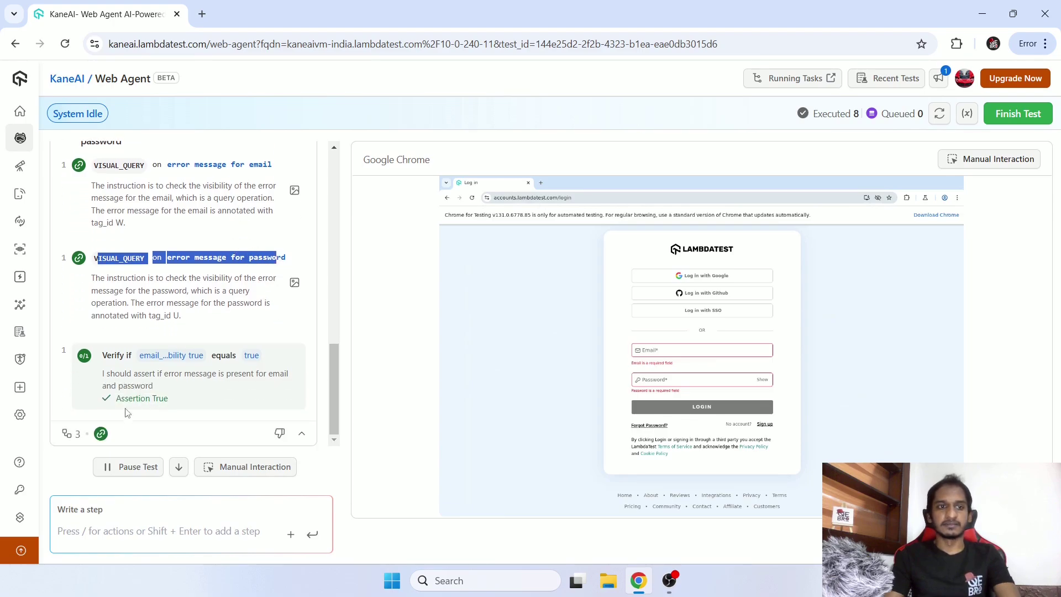
click(116, 358)
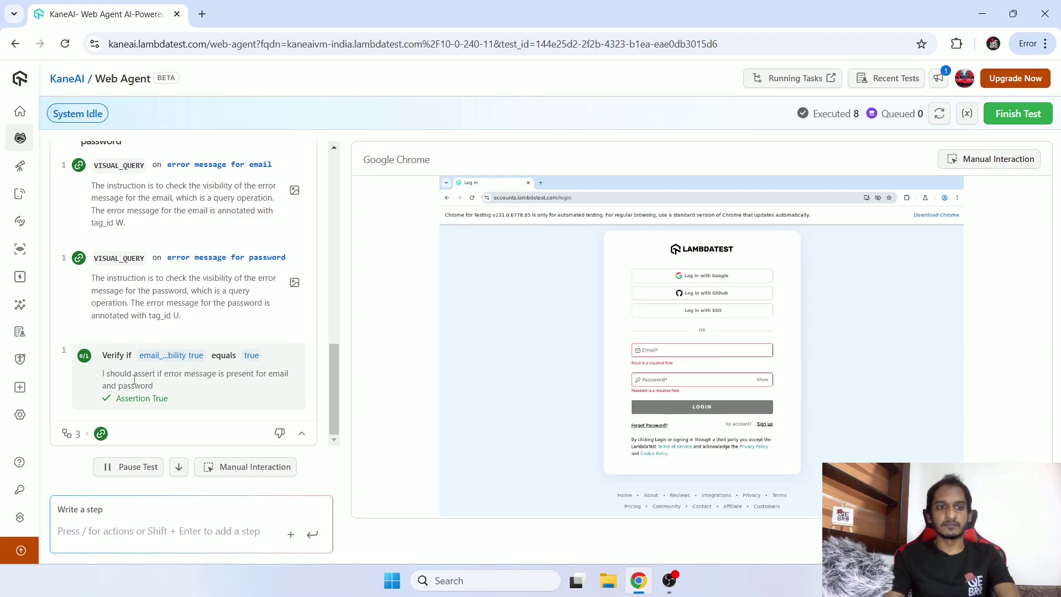
drag(116, 399, 174, 400)
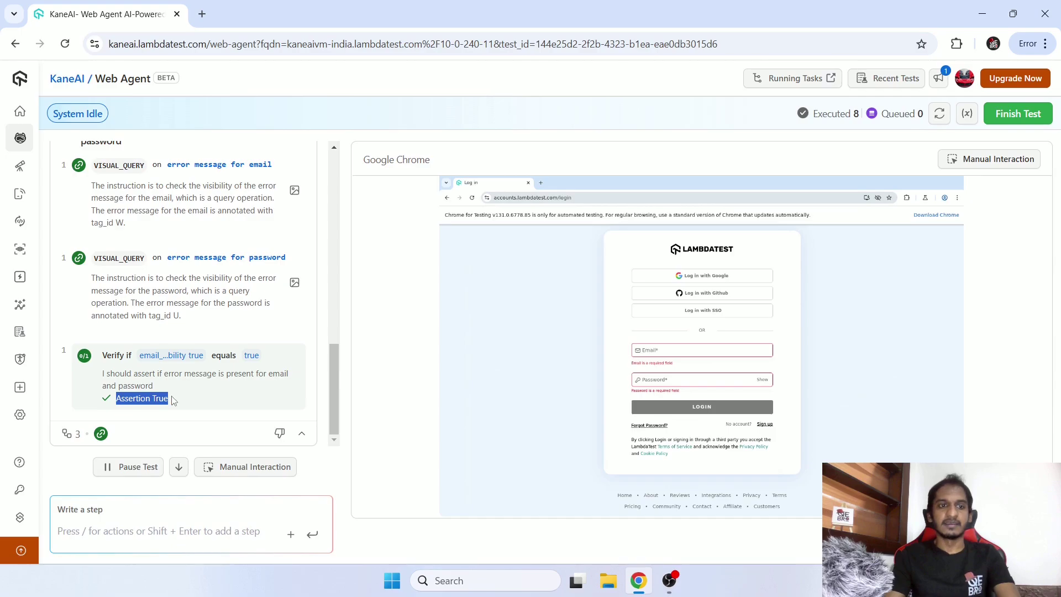
scroll(180, 399, up, 3)
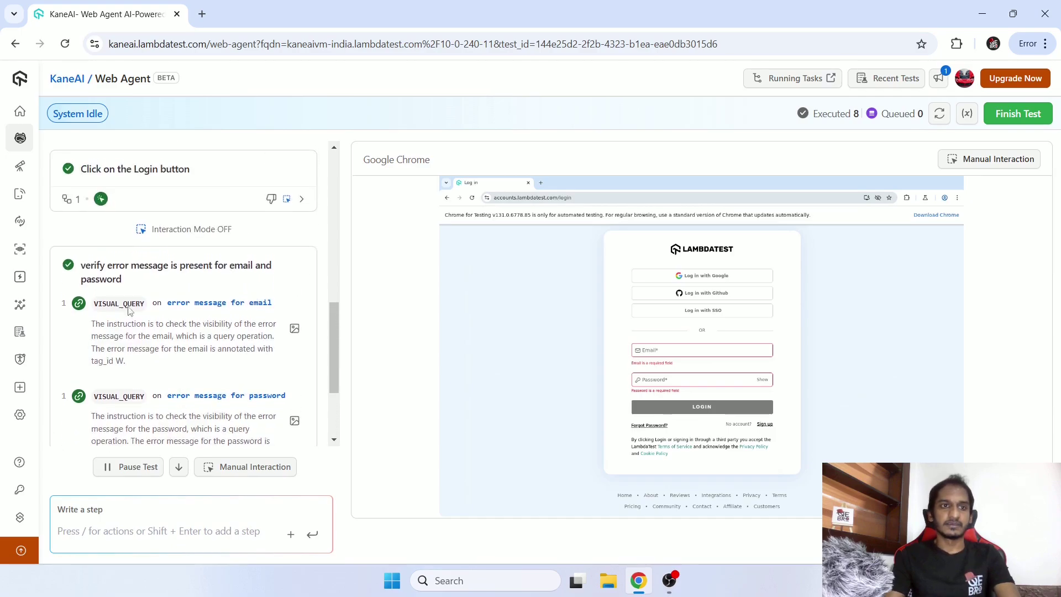
drag(81, 267, 109, 264)
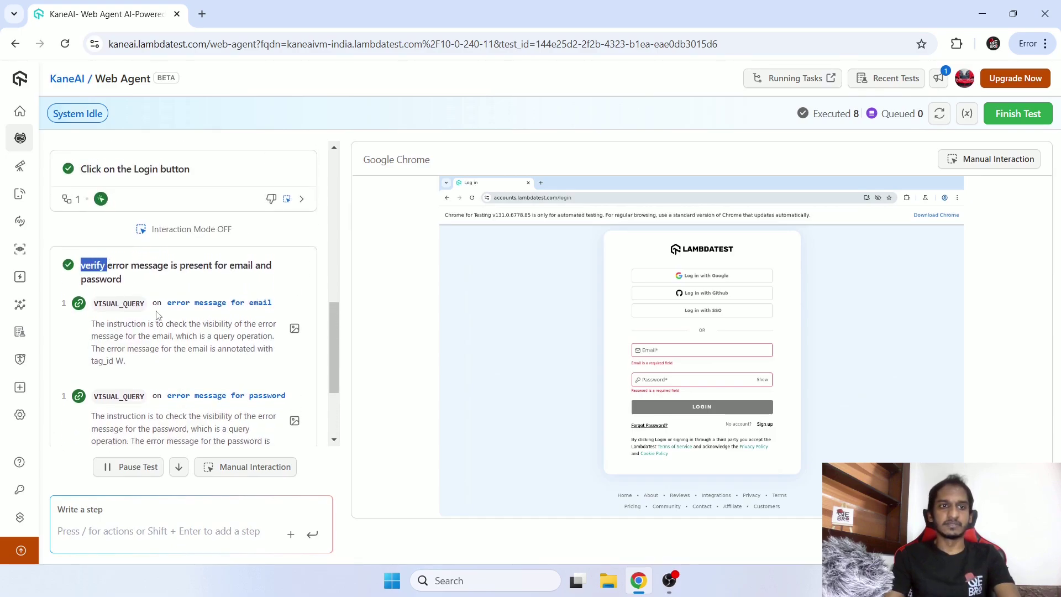
scroll(157, 315, up, 3)
scroll(159, 316, up, 1)
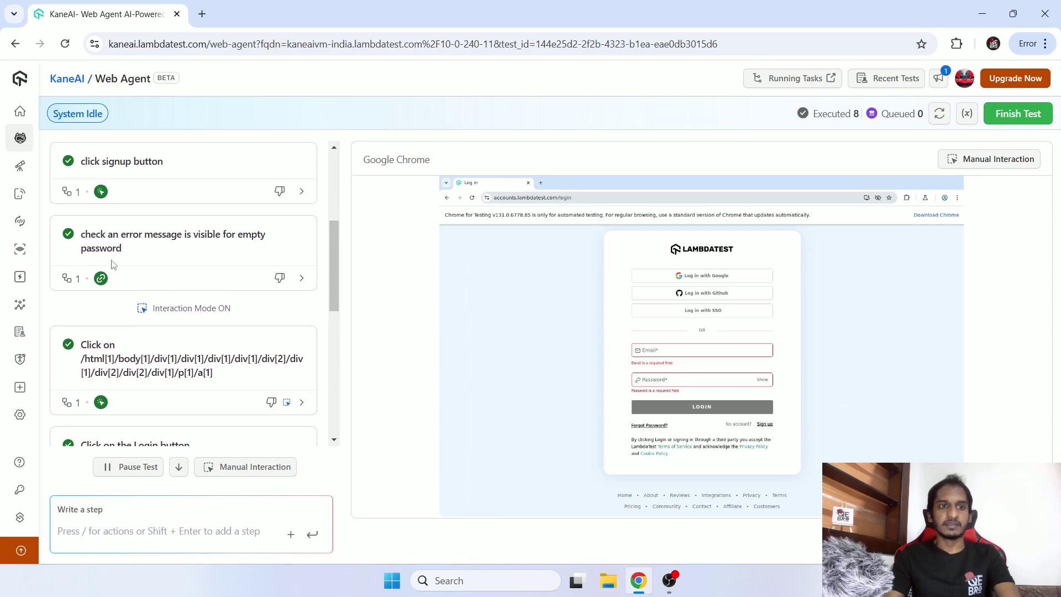
drag(80, 234, 159, 234)
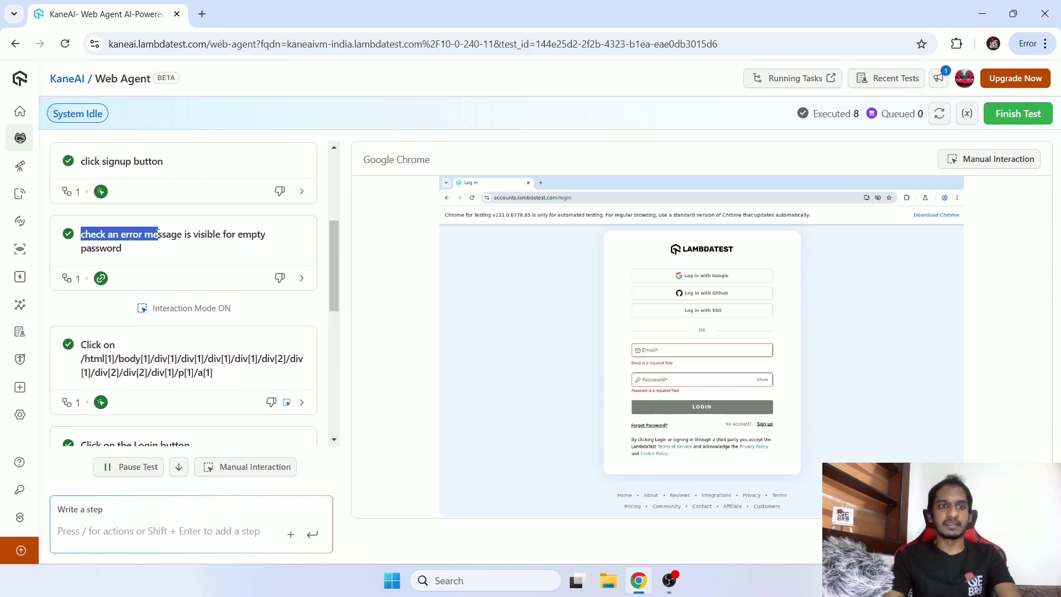
scroll(155, 287, down, 4)
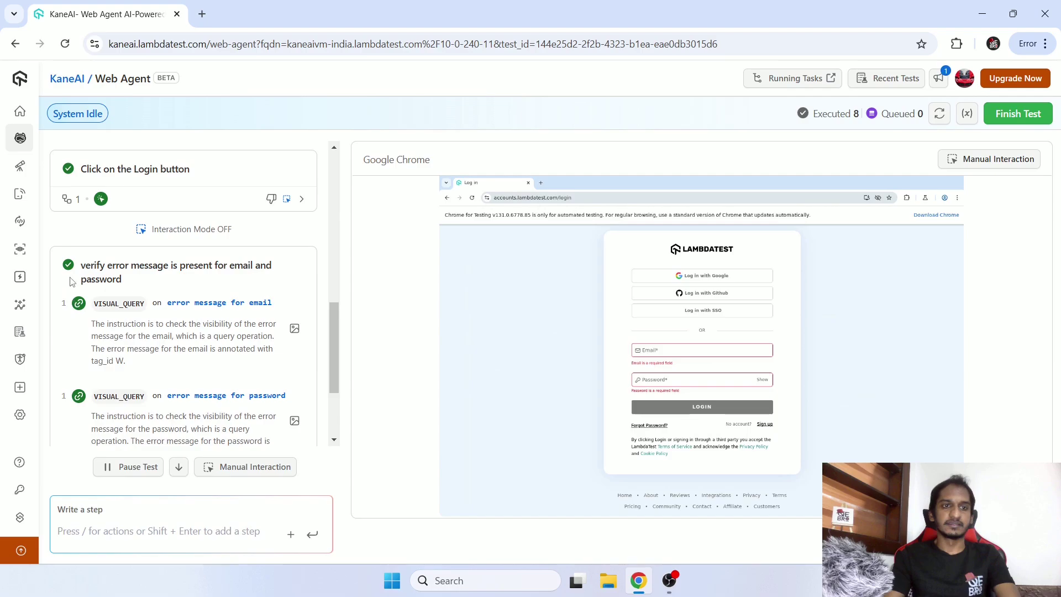
drag(86, 266, 155, 265)
drag(80, 266, 107, 266)
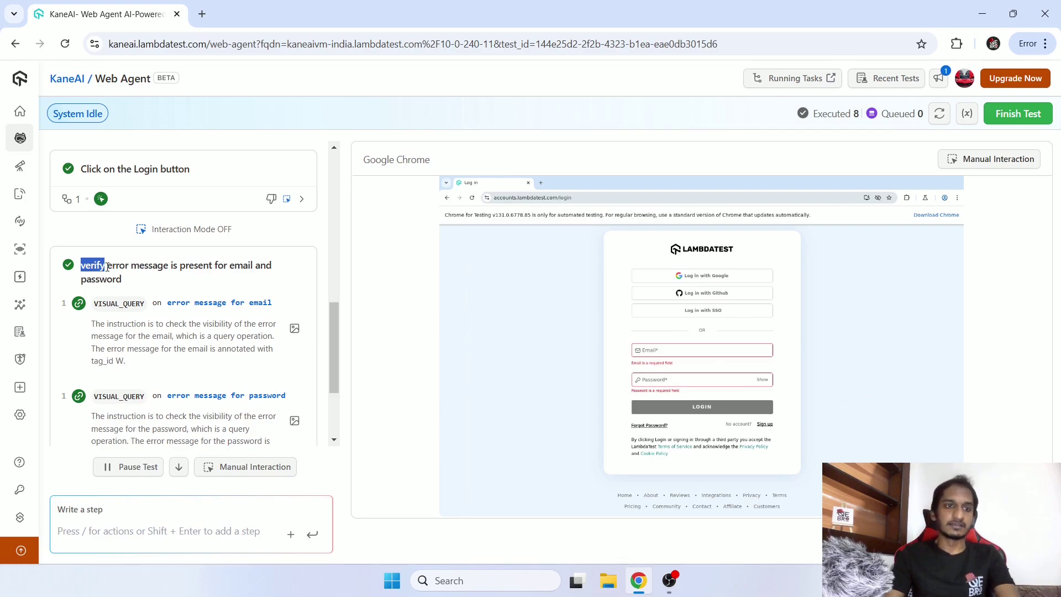
scroll(116, 287, down, 3)
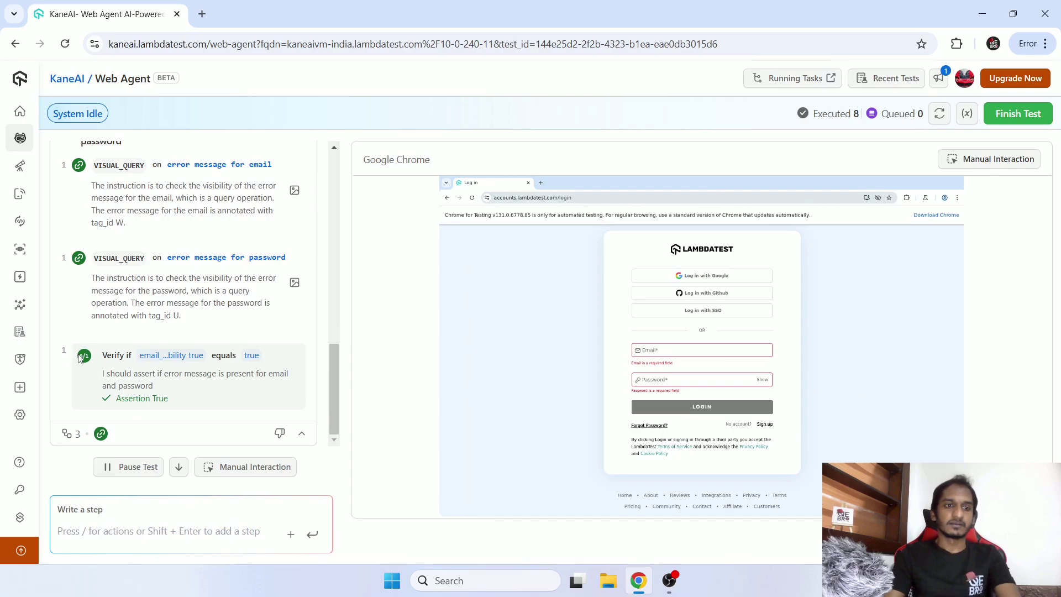
drag(113, 351, 178, 402)
click(180, 403)
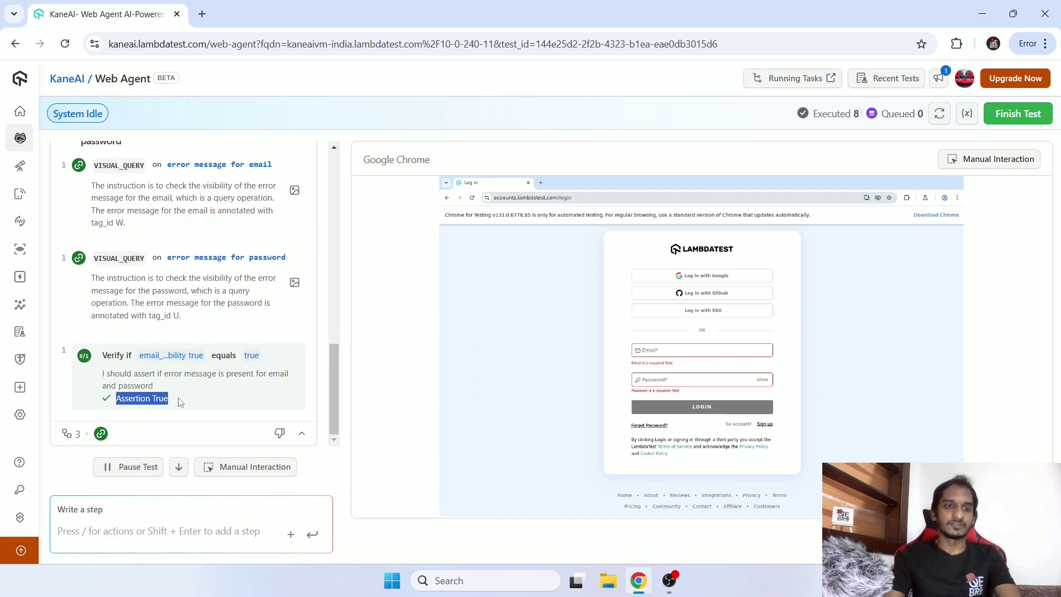
scroll(183, 354, up, 10)
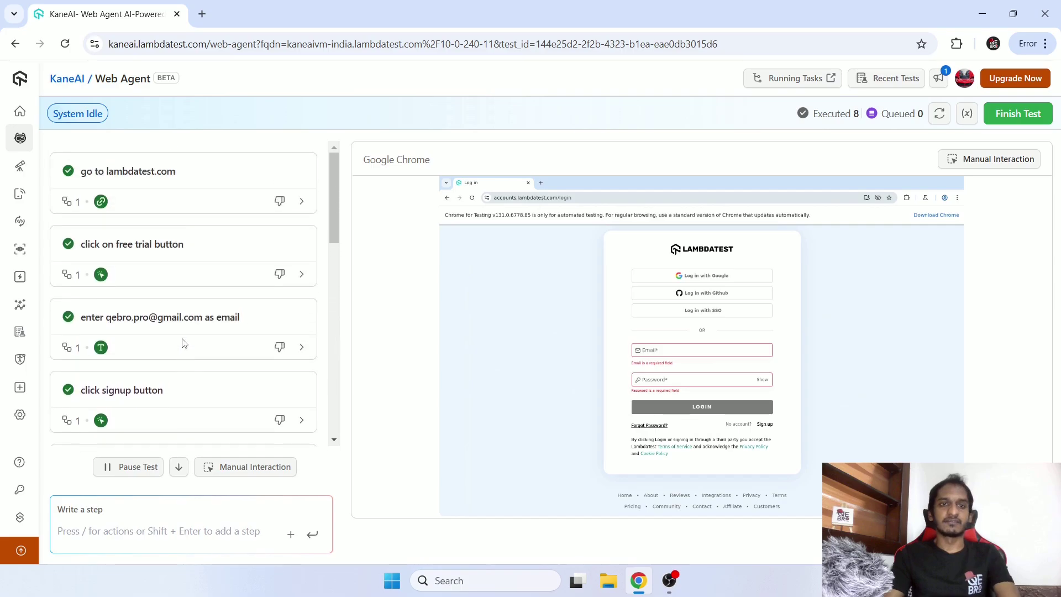
scroll(176, 221, down, 10)
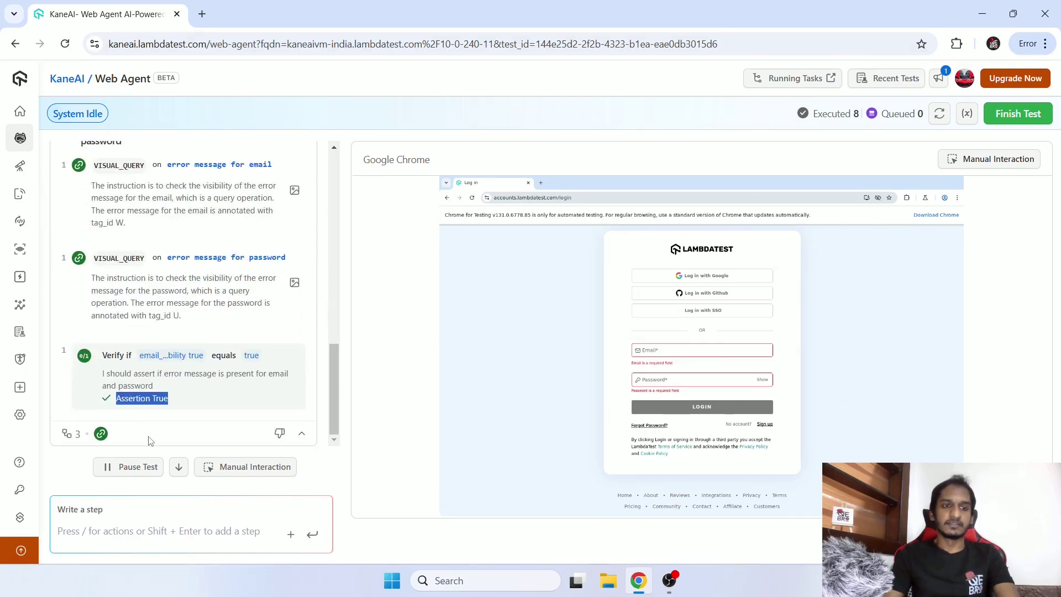
click(149, 438)
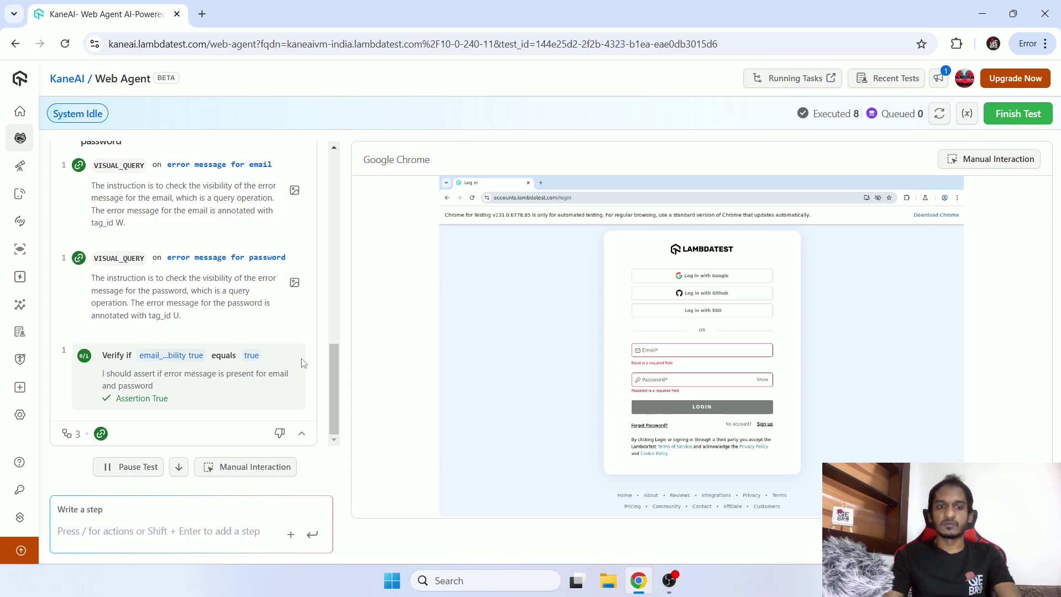
scroll(312, 353, up, 10)
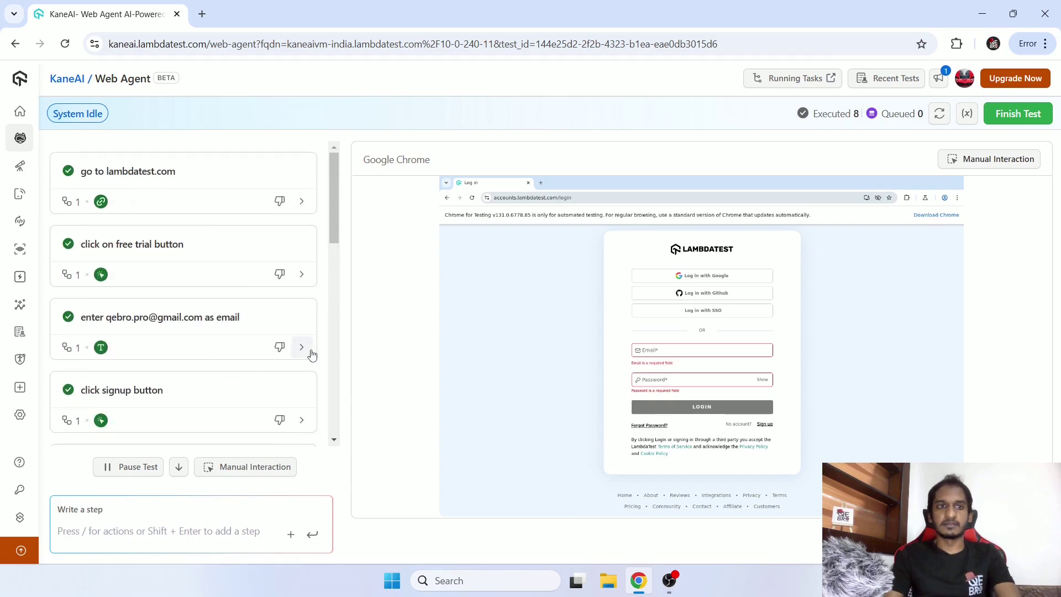
scroll(312, 354, down, 10)
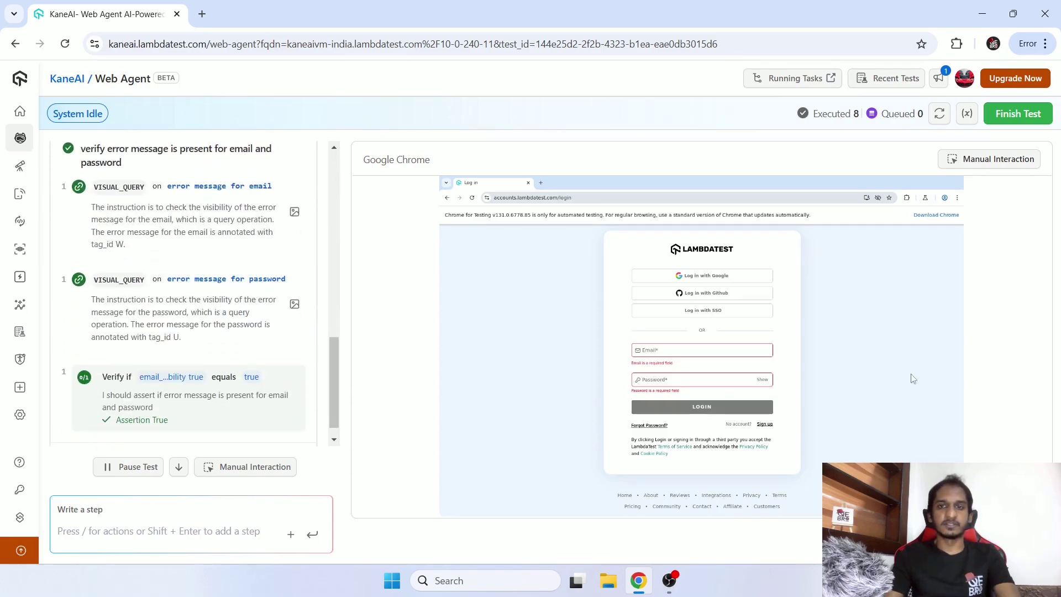
scroll(315, 360, down, 1)
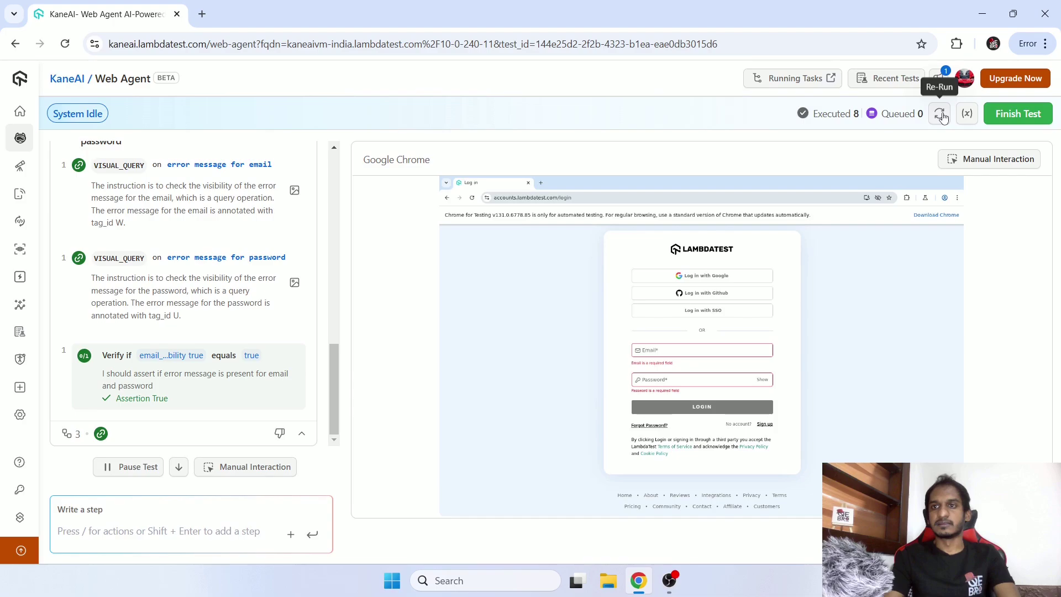
scroll(268, 313, up, 10)
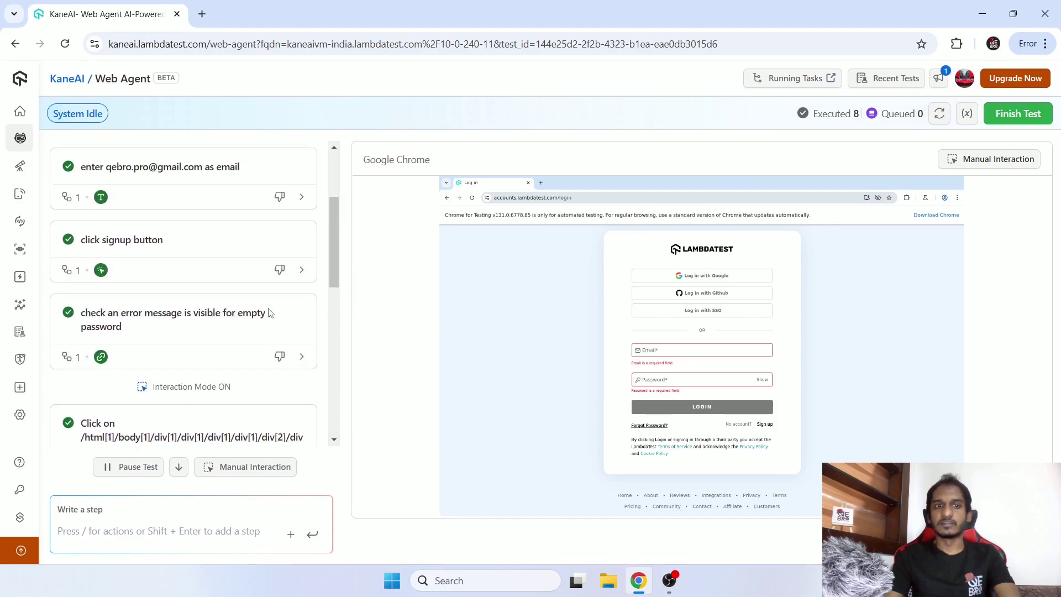
Re-run all eight test steps and wait until the assertions pass again.
click(942, 117)
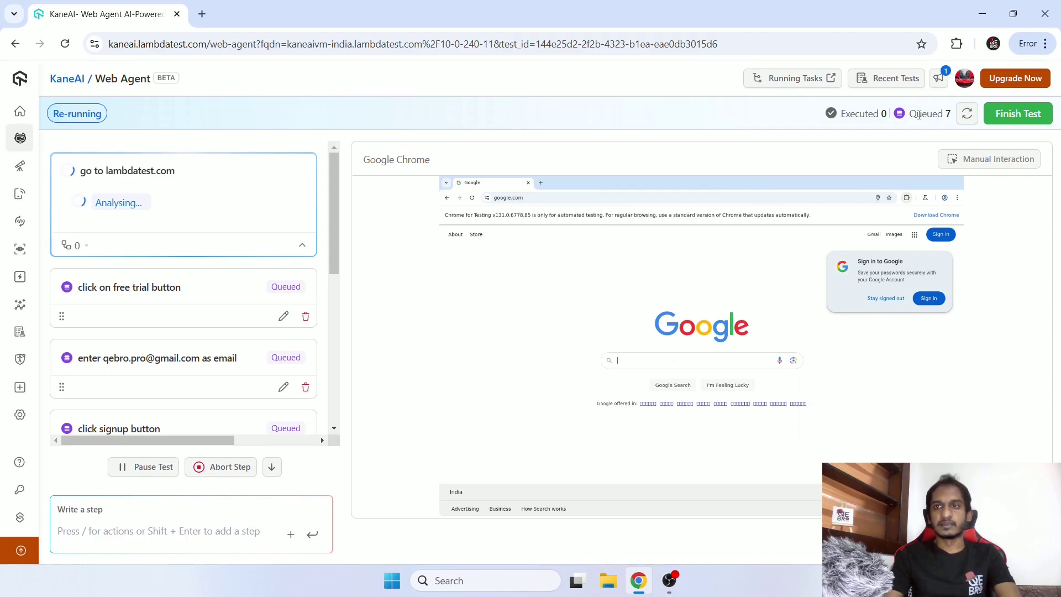
drag(850, 114, 953, 114)
scroll(136, 266, down, 6)
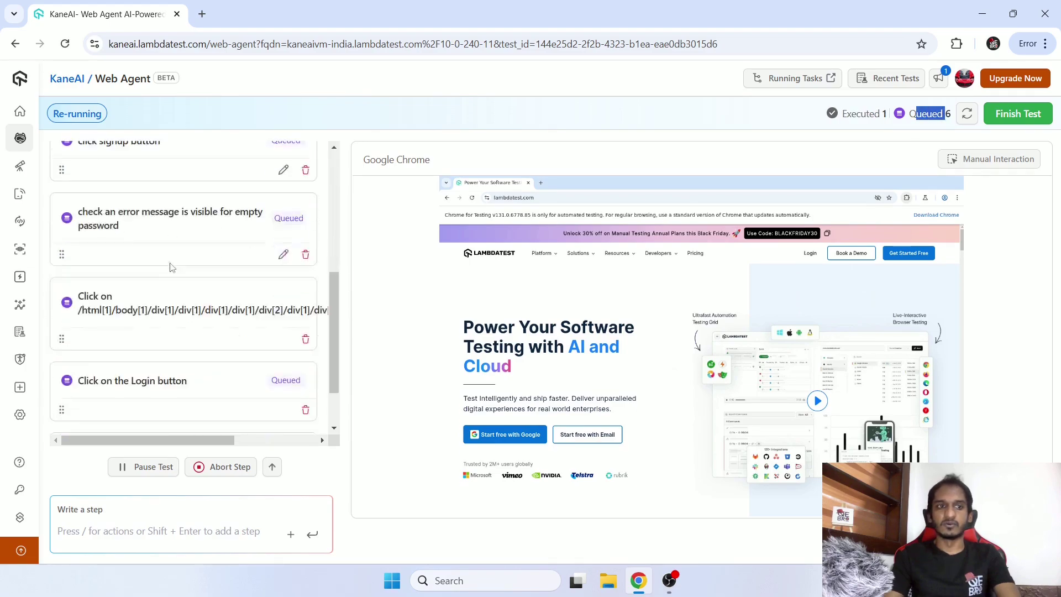
scroll(142, 324, up, 5)
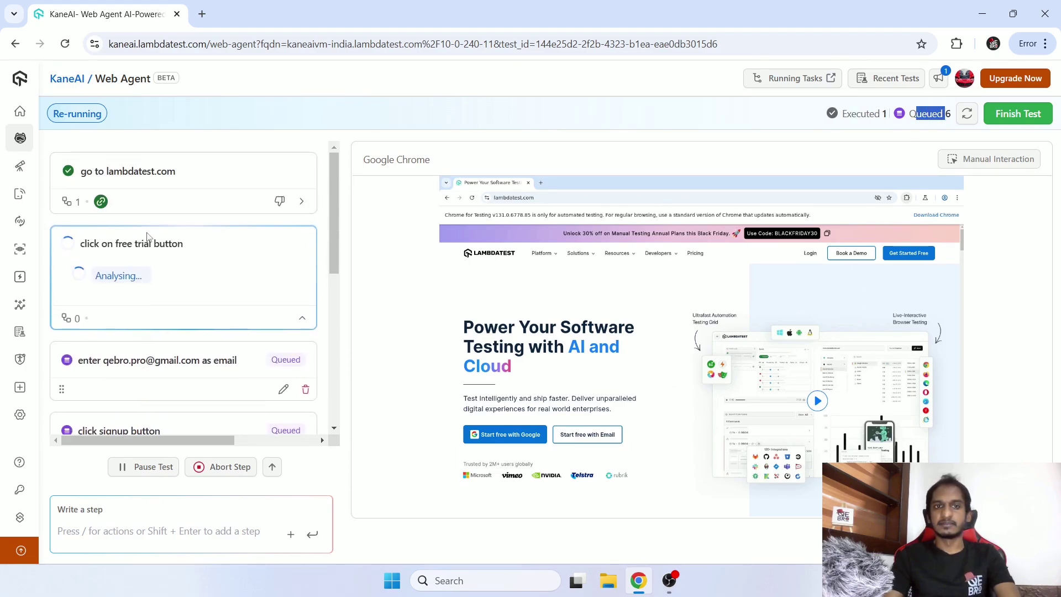
drag(879, 114, 884, 114)
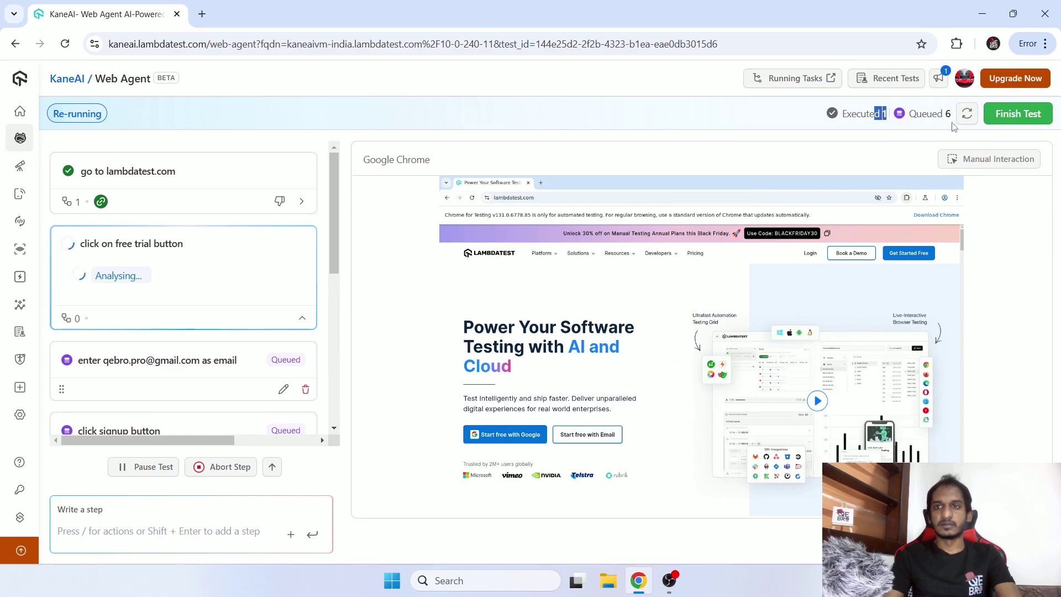
drag(952, 115, 938, 114)
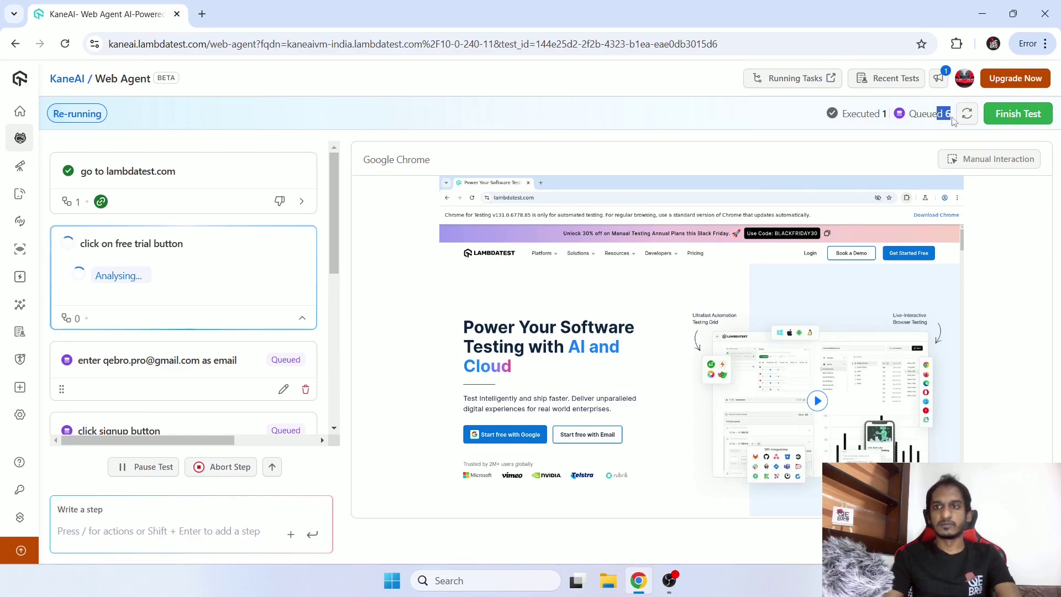
click(801, 122)
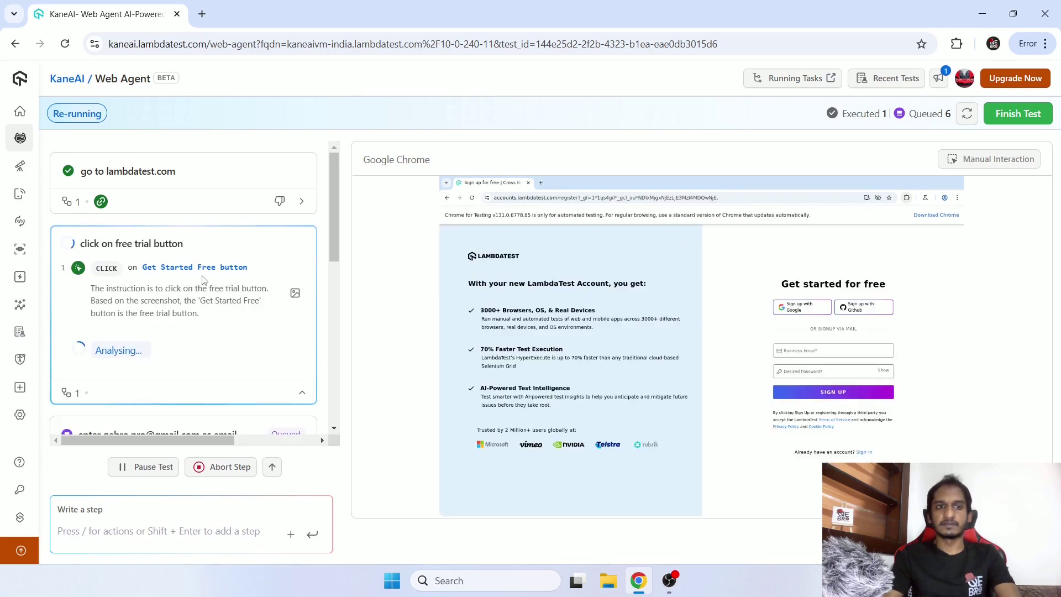
scroll(204, 280, down, 2)
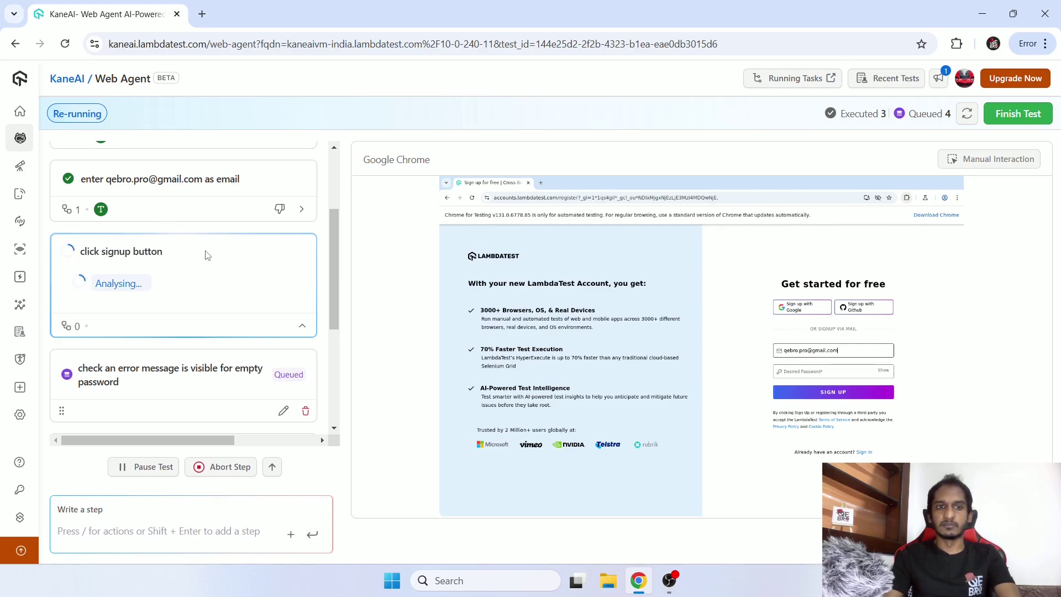
scroll(207, 255, down, 3)
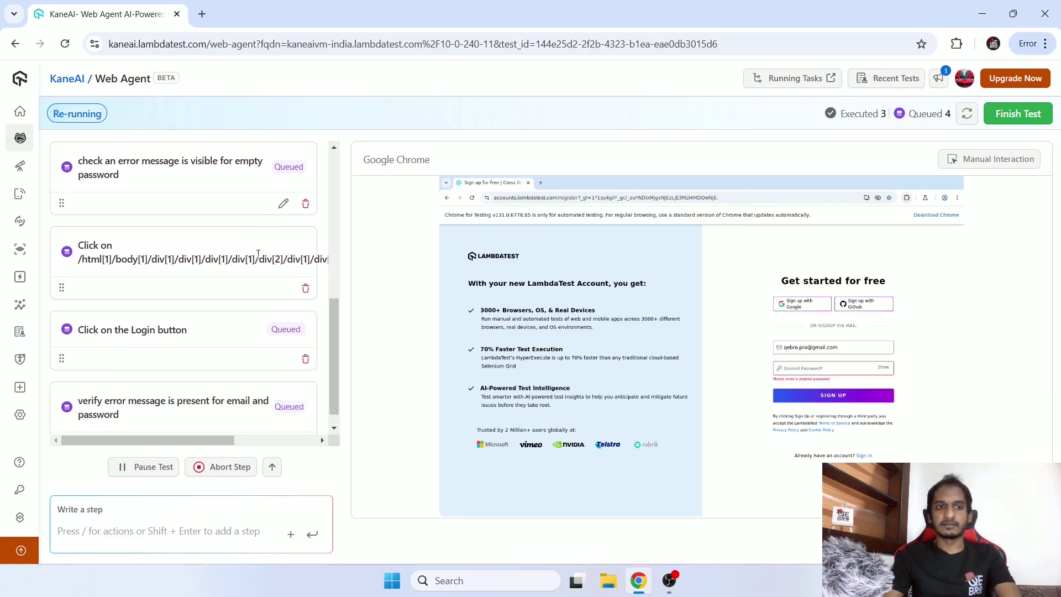
scroll(212, 348, down, 1)
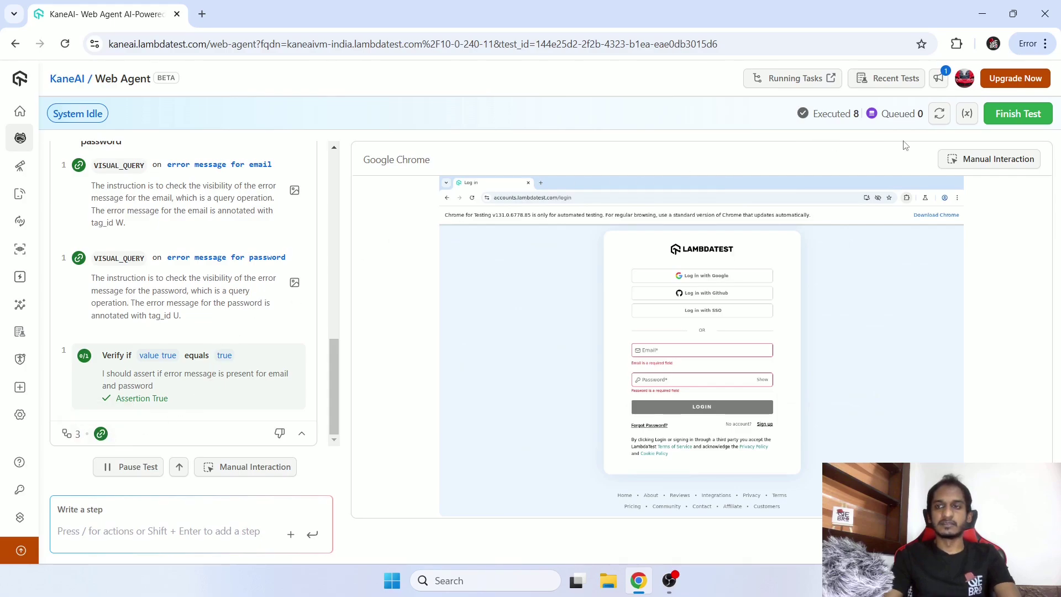
click(965, 116)
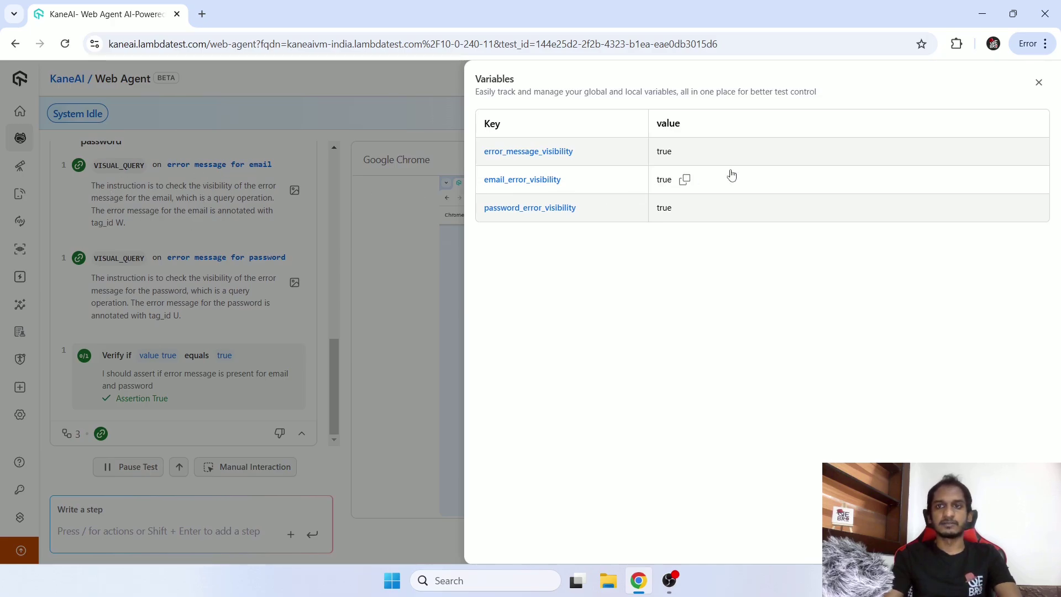
click(1039, 82)
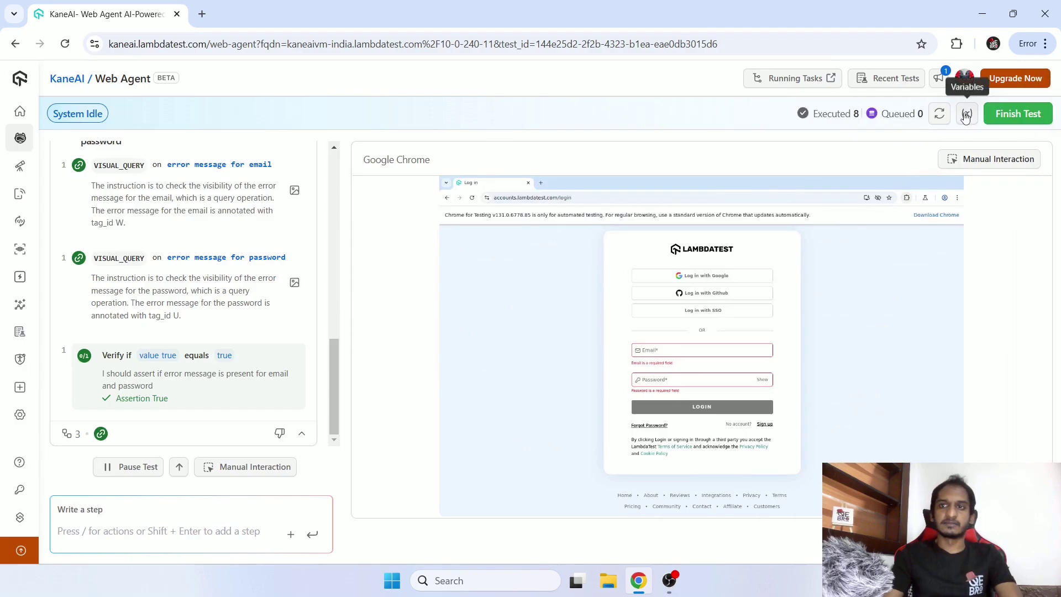
scroll(223, 326, up, 15)
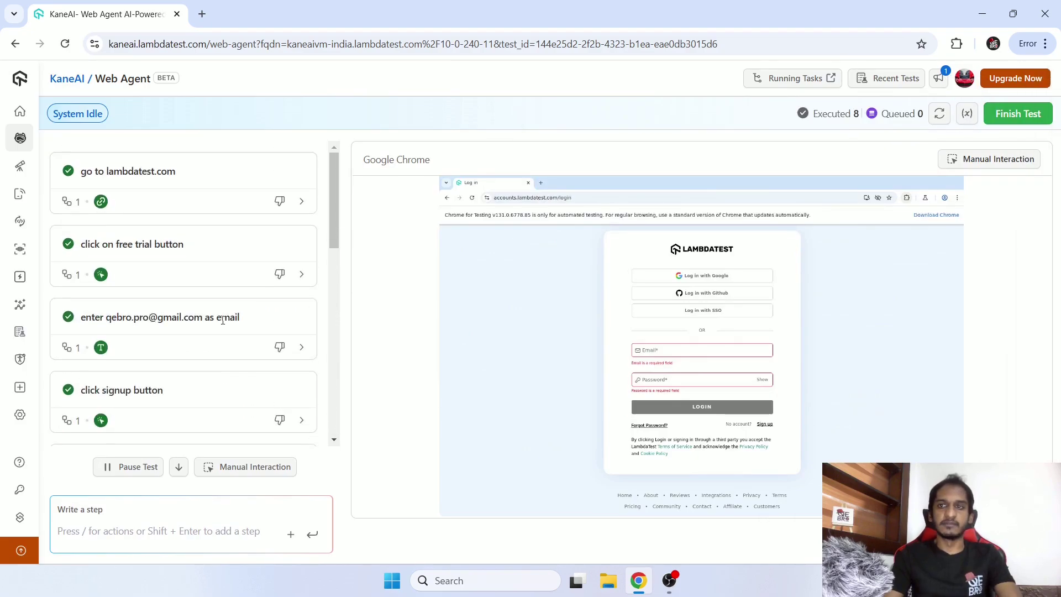
scroll(223, 321, down, 15)
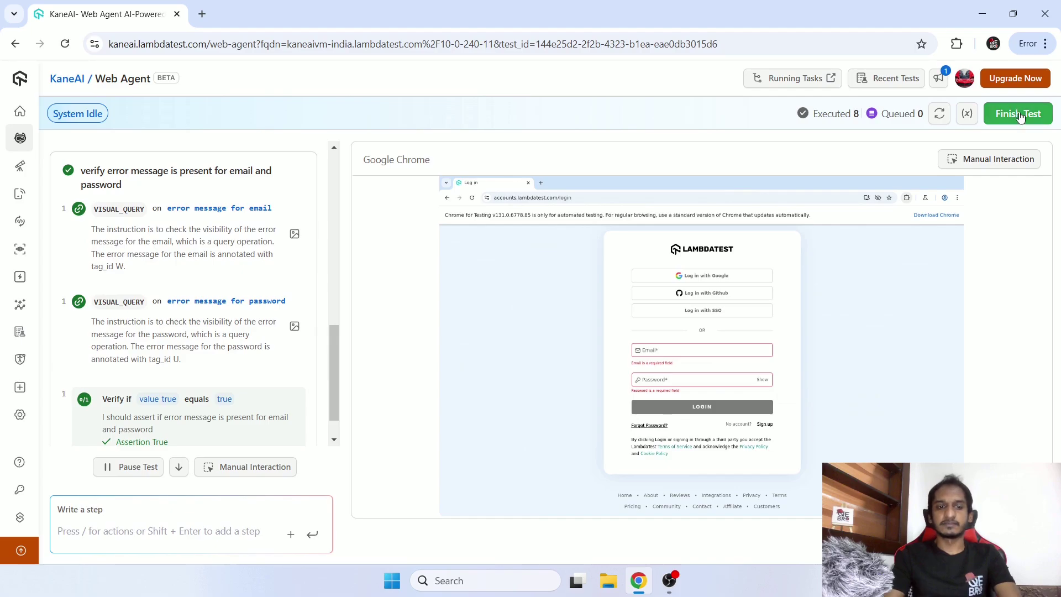
Finish the test and file it in the KaneAI Generated project's Untitled folder.
click(1019, 116)
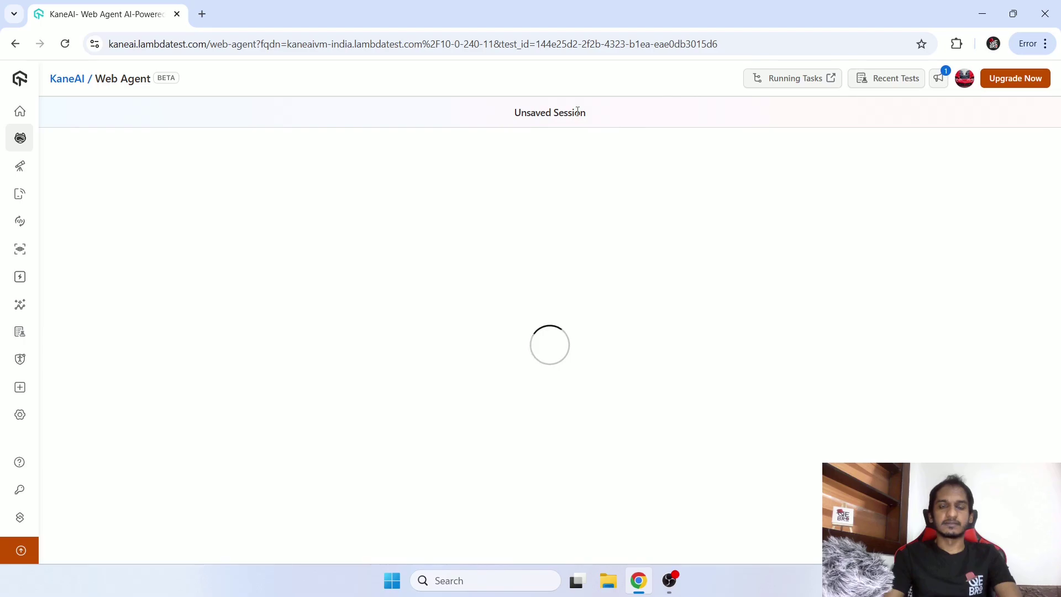
click(411, 245)
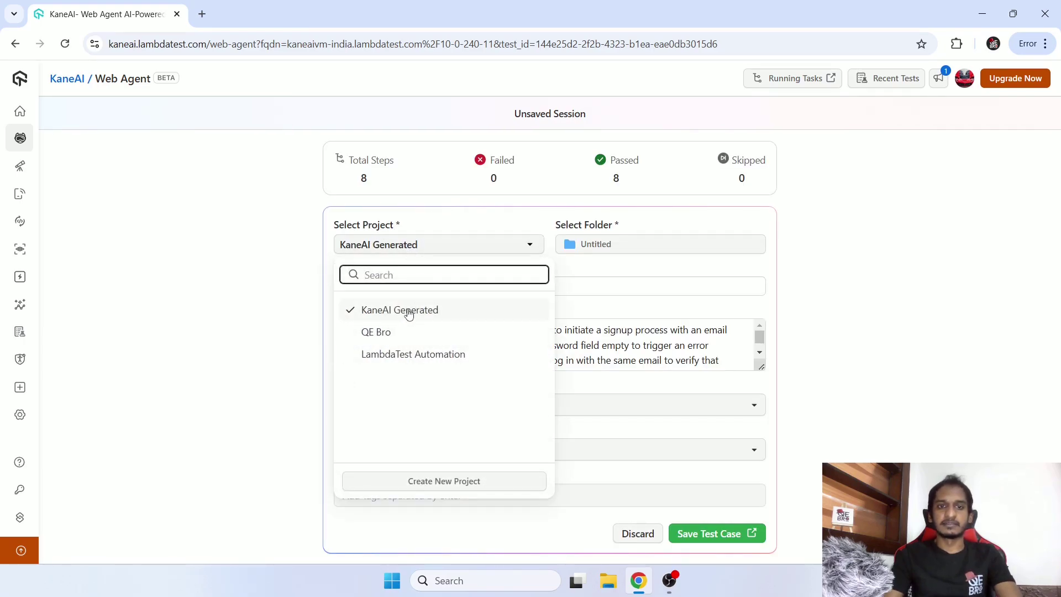
click(431, 310)
click(594, 246)
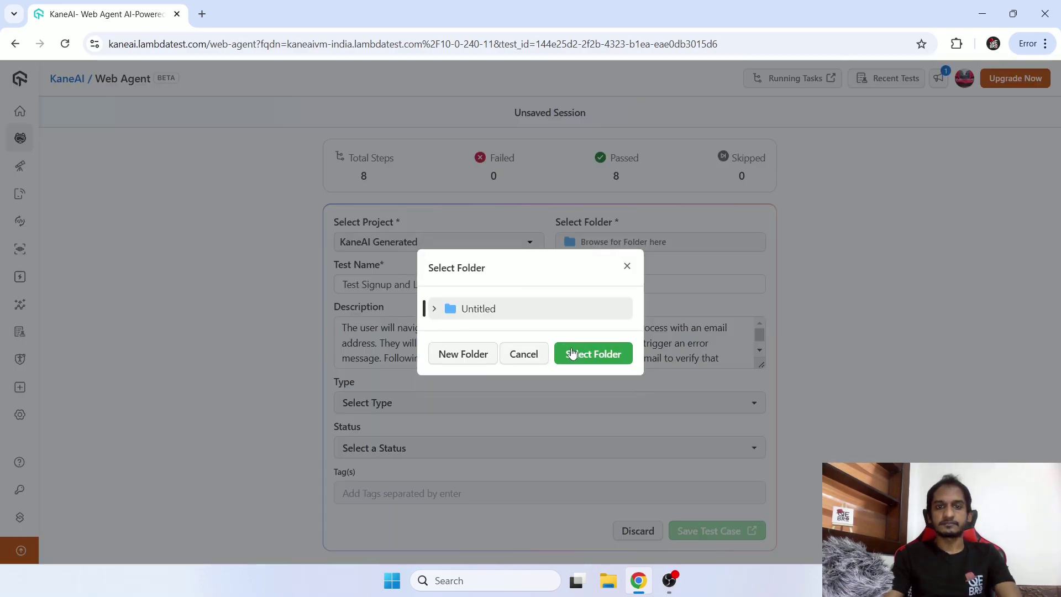
click(571, 354)
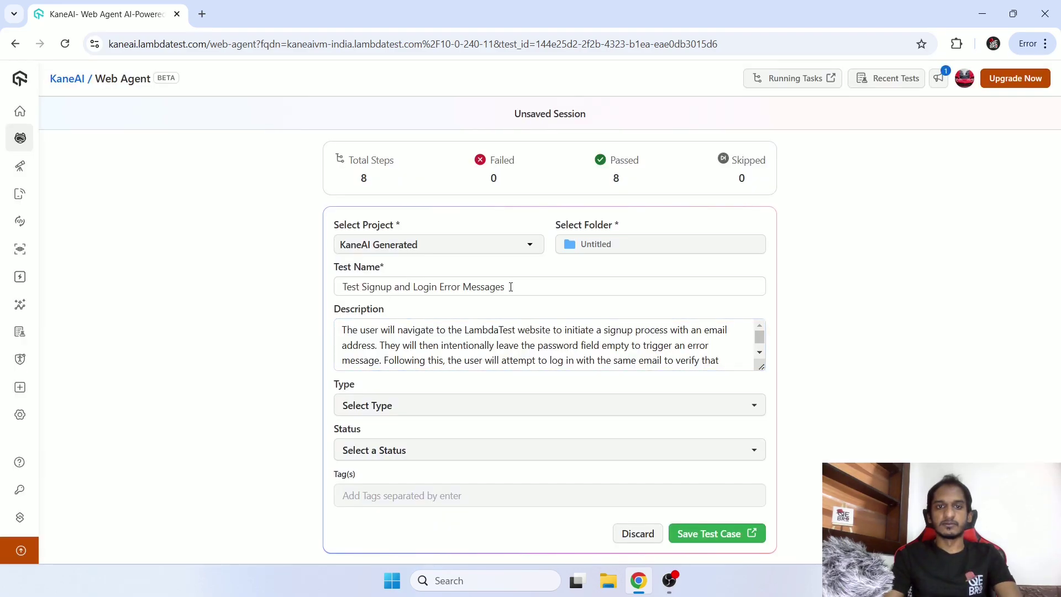
Review the generated name and description, adding a comma after 'Following this'.
drag(510, 287, 343, 287)
drag(415, 331, 439, 348)
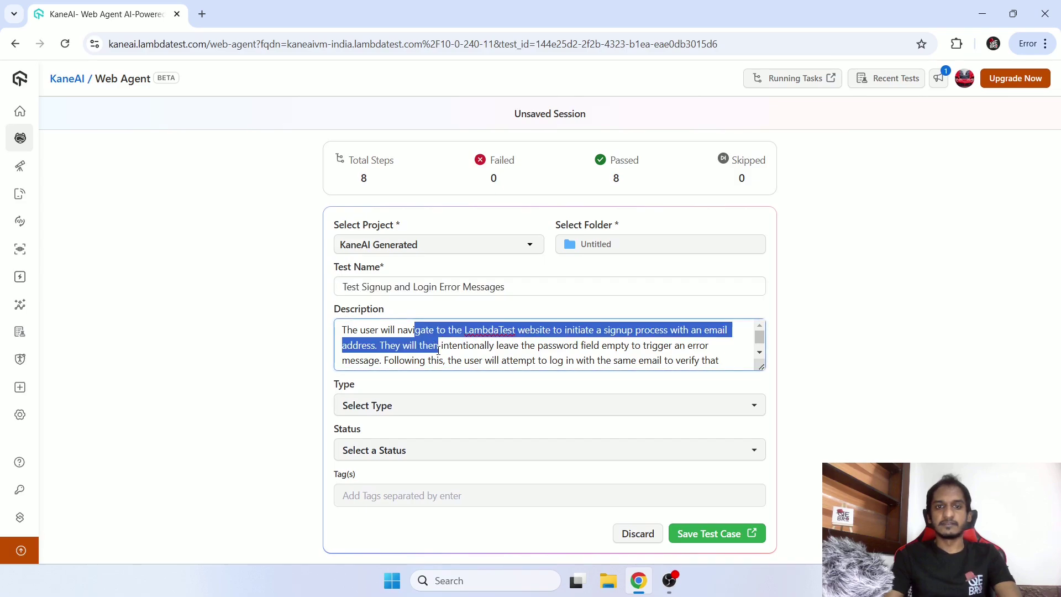
click(441, 351)
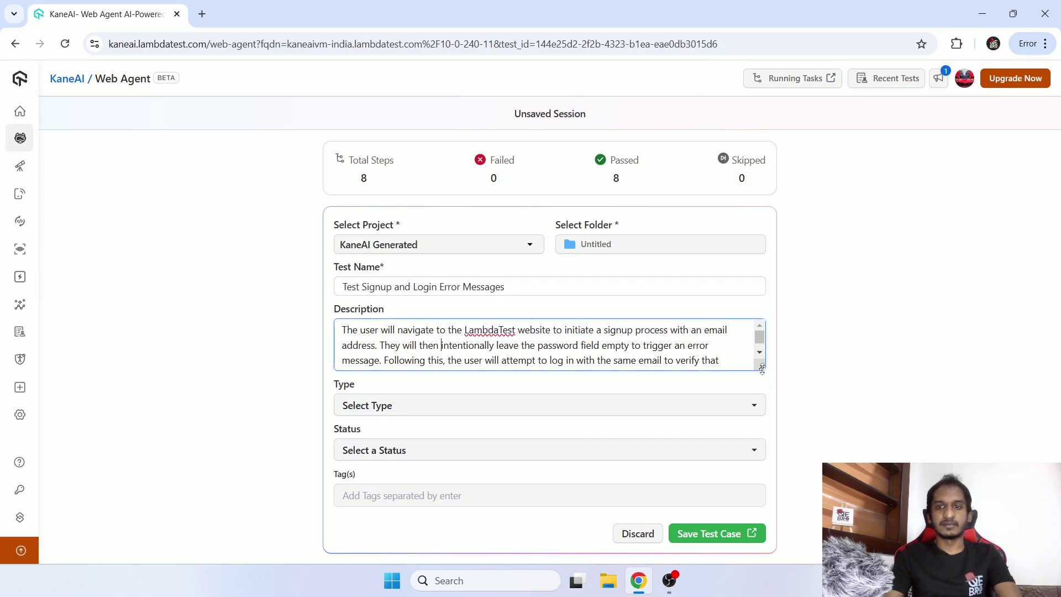
drag(763, 367, 751, 419)
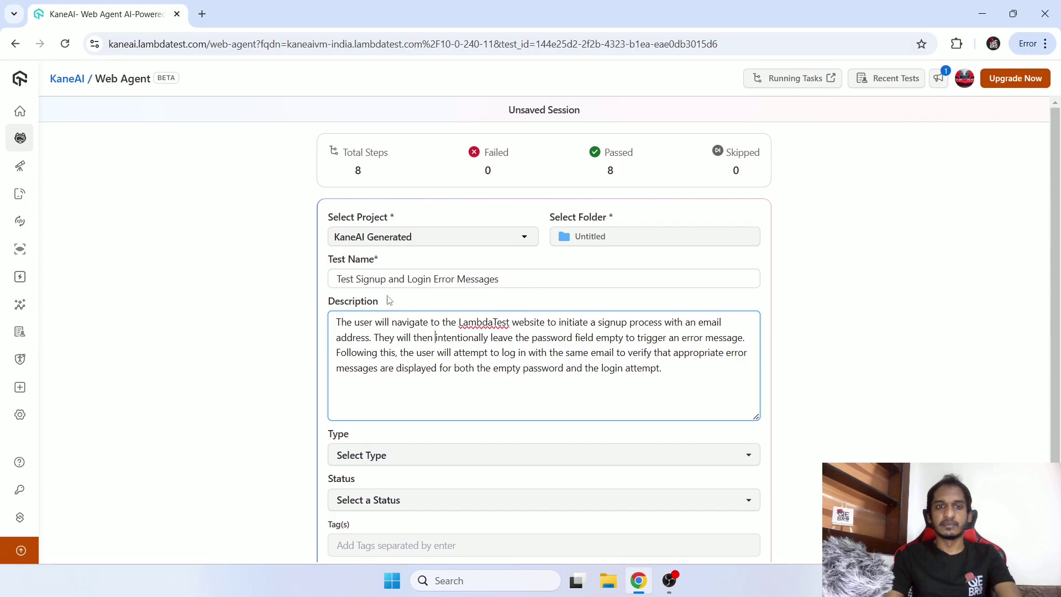
drag(505, 278, 337, 278)
click(448, 352)
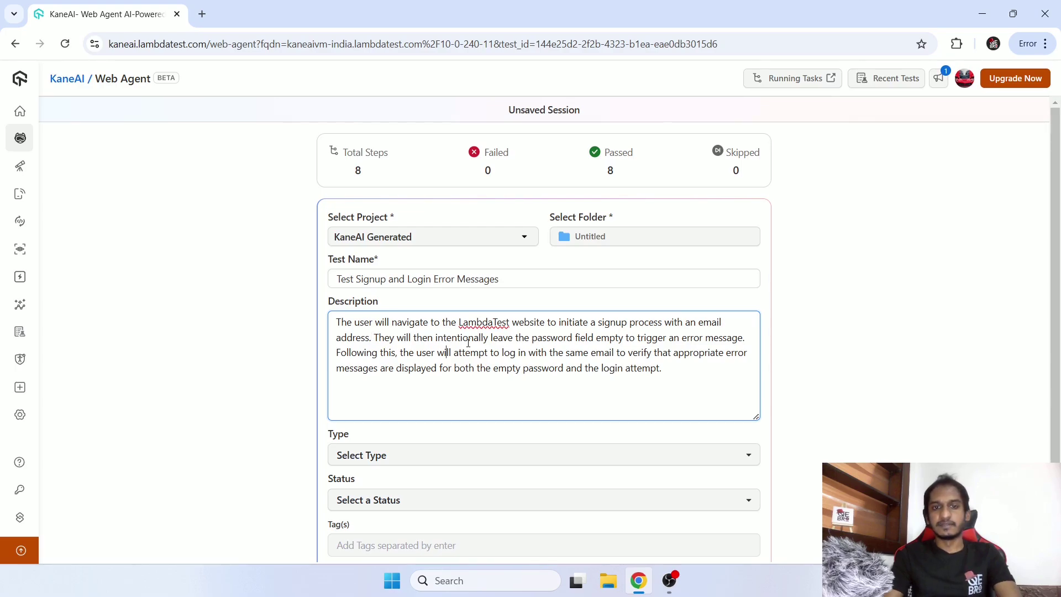
click(398, 355)
text(,)
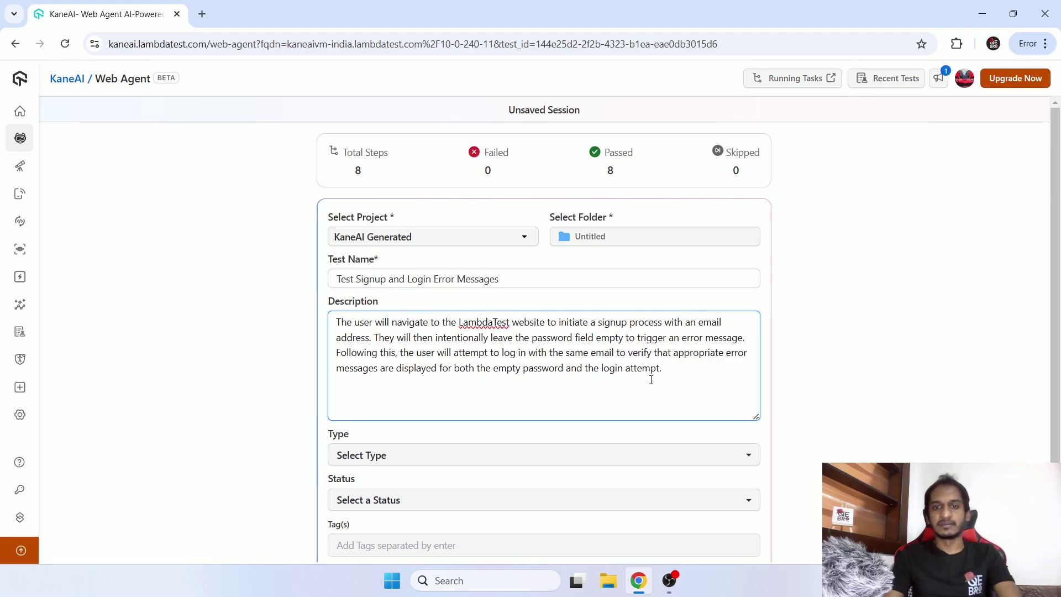
scroll(881, 370, down, 1)
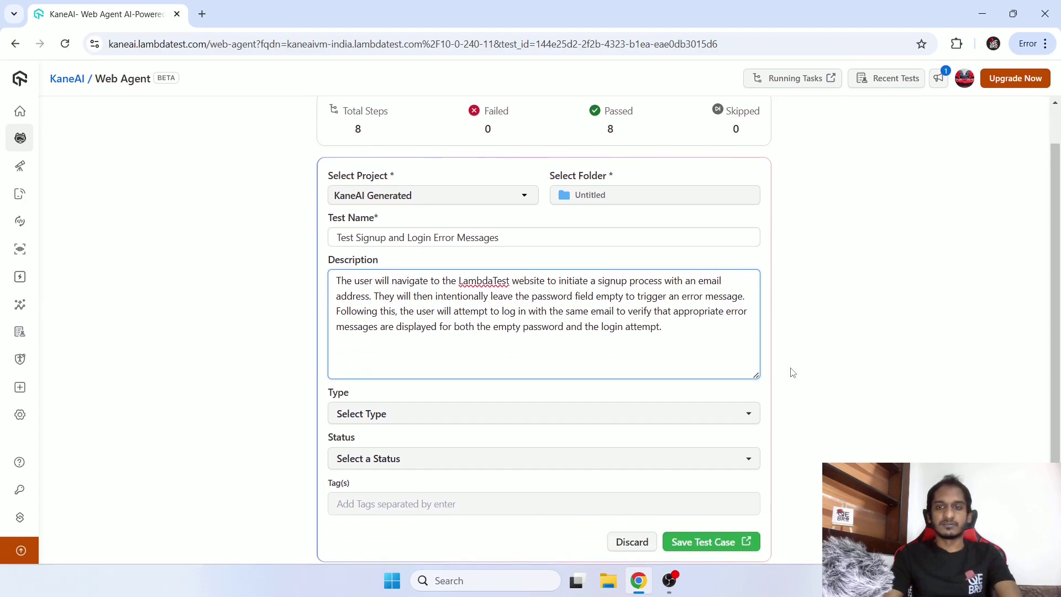
Set type Functional, status Ready and tag 'ui', then save the test case.
mouse_move(756, 376)
mouse_down()
mouse_move(760, 347)
mouse_move(760, 359)
mouse_up()
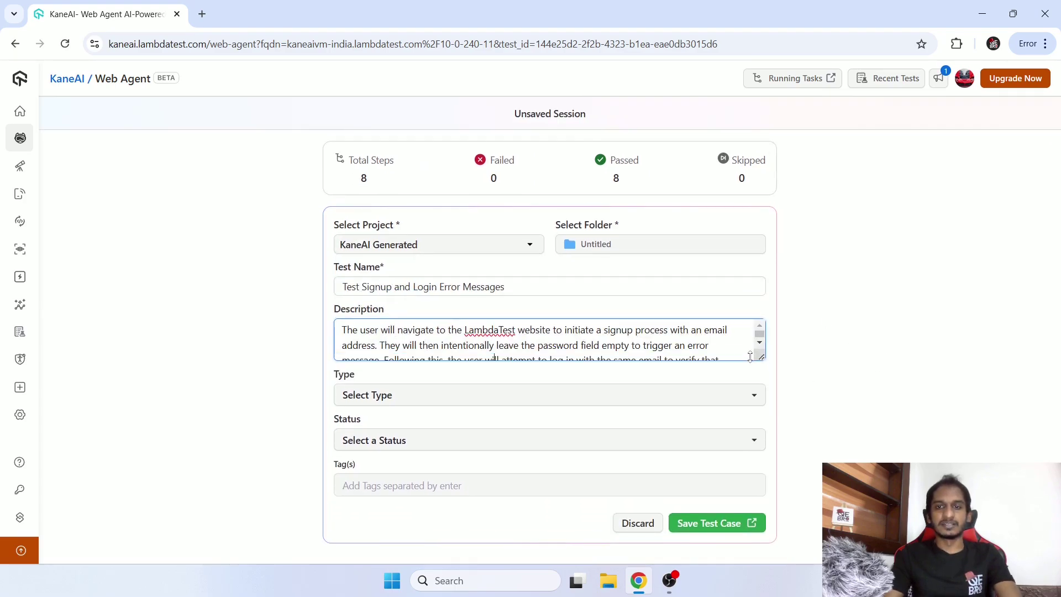
click(739, 405)
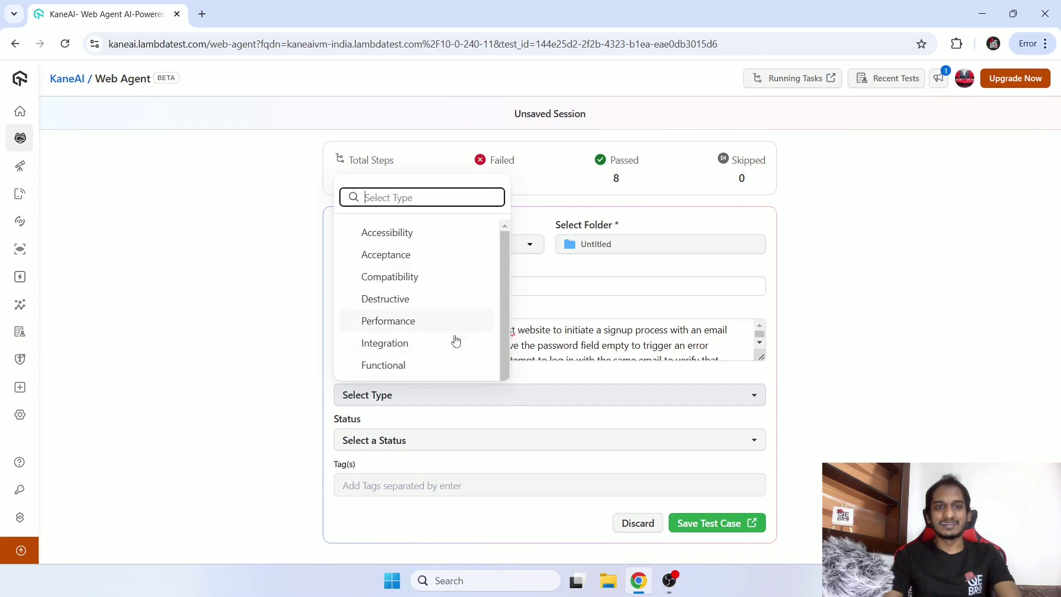
click(445, 367)
click(447, 439)
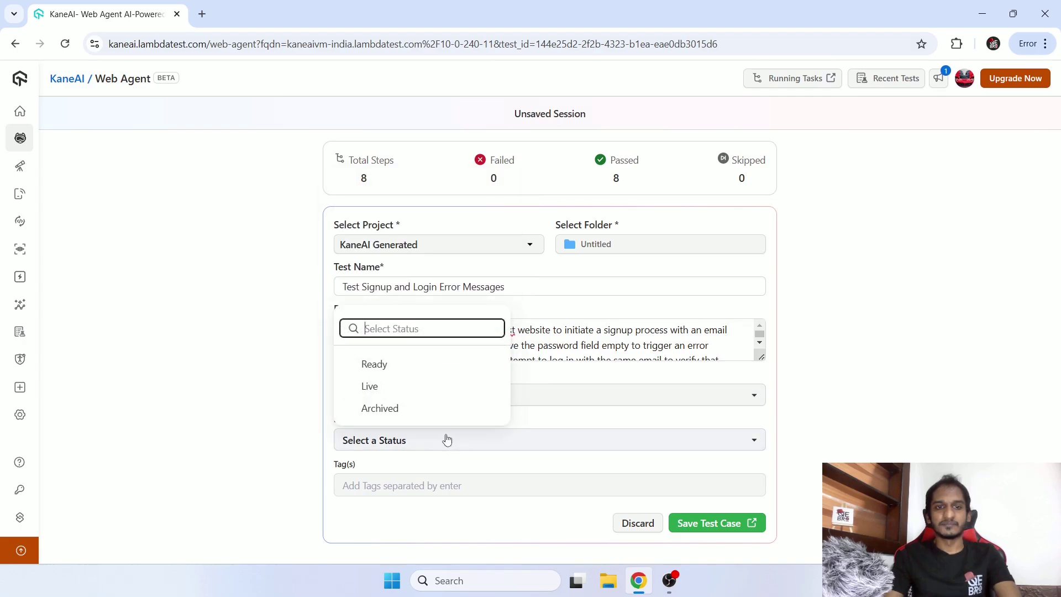
click(425, 364)
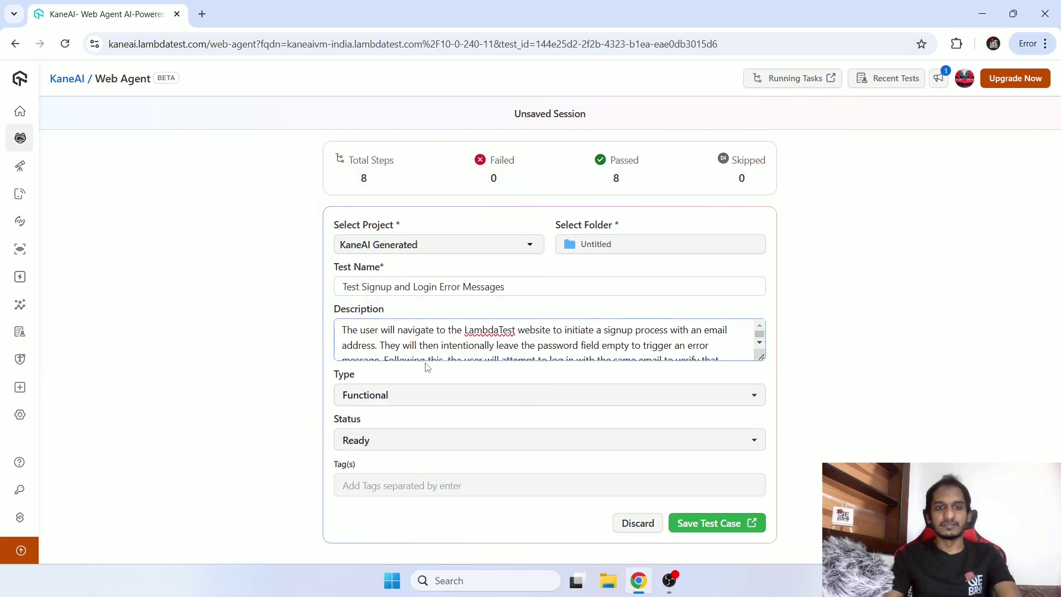
click(485, 488)
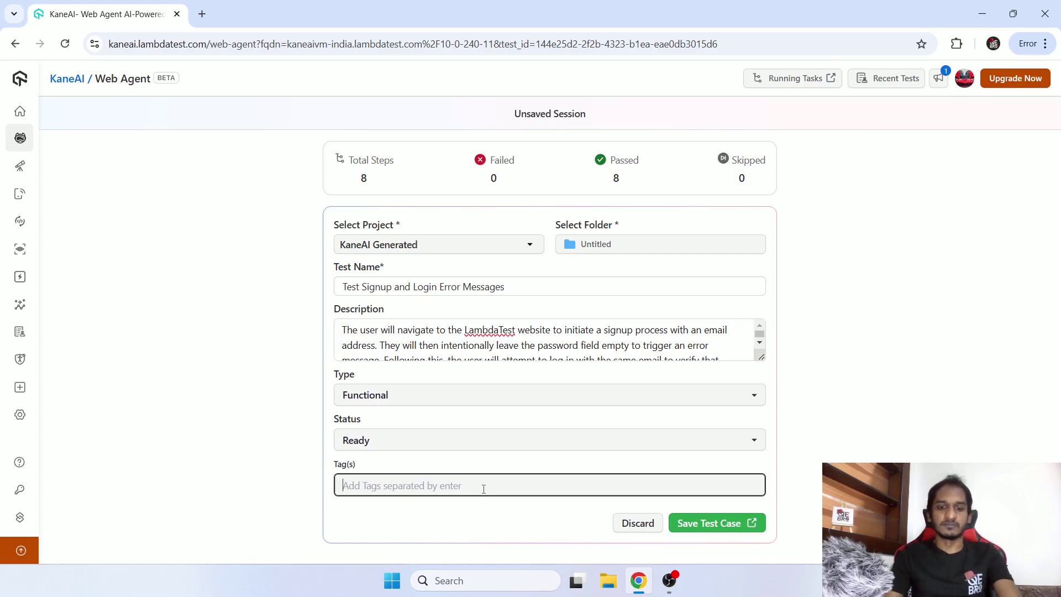
text(ui)
key(Return)
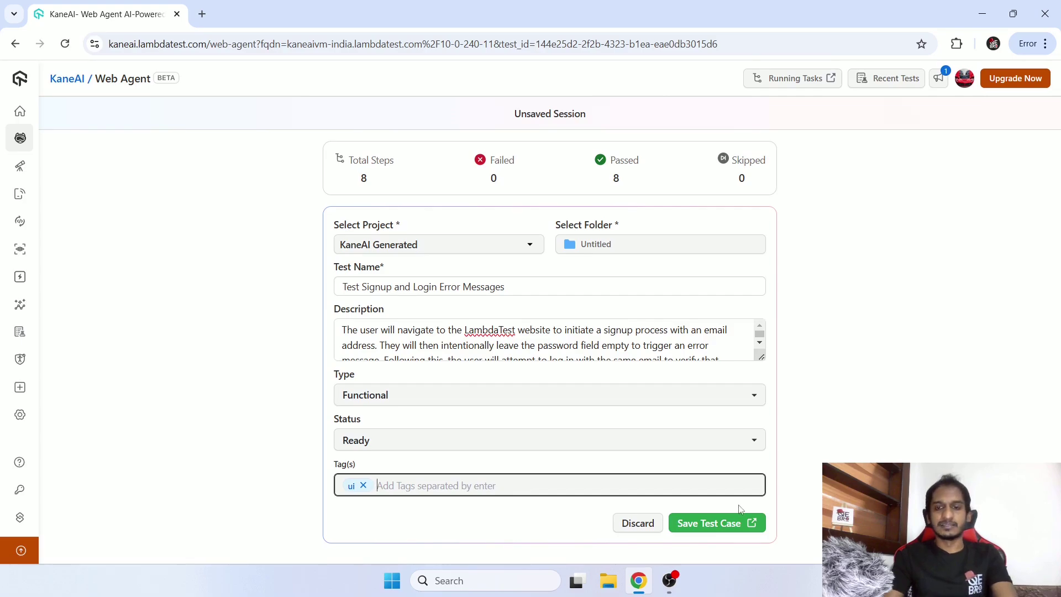
click(708, 524)
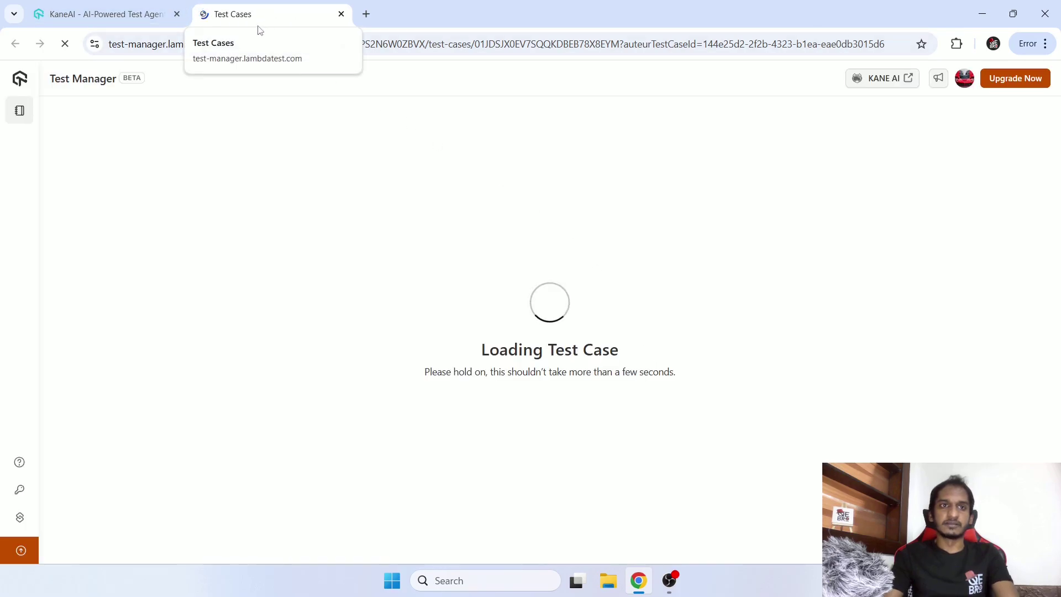
Scroll through the saved test's steps and view its generated Python code.
scroll(522, 214, down, 15)
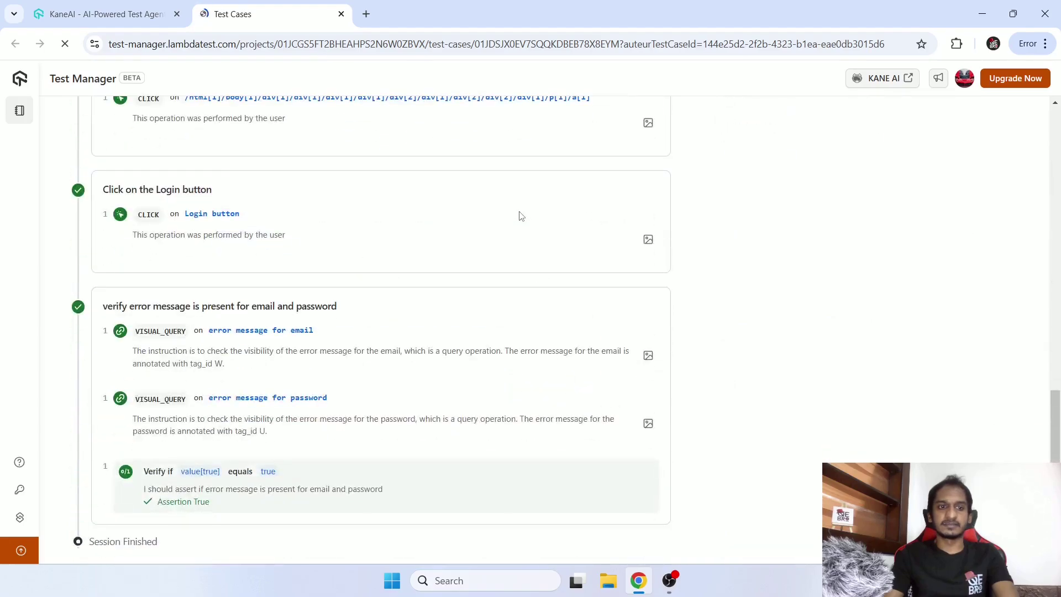
scroll(519, 216, up, 15)
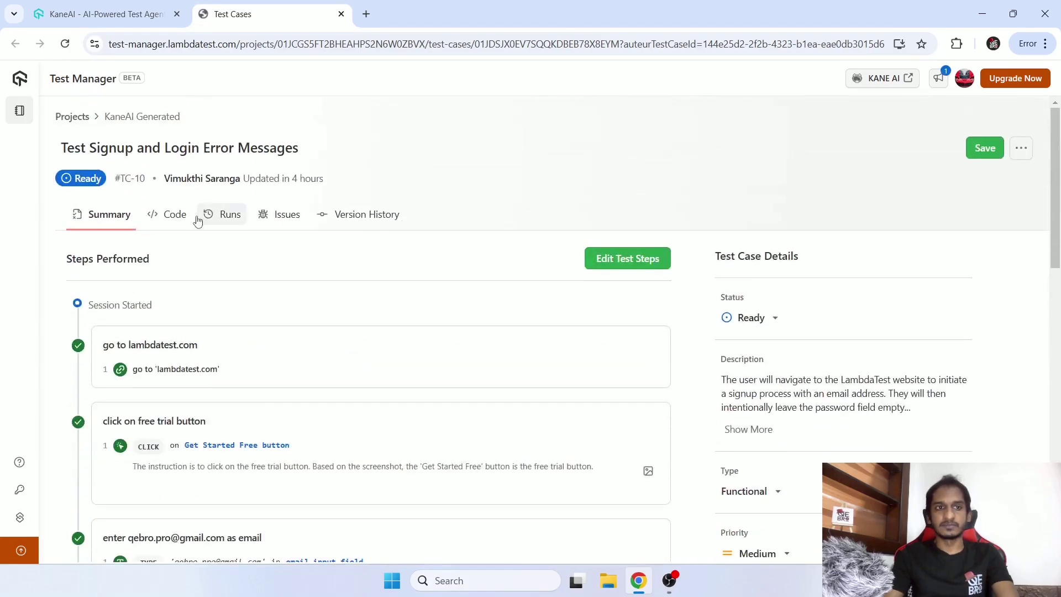
click(172, 215)
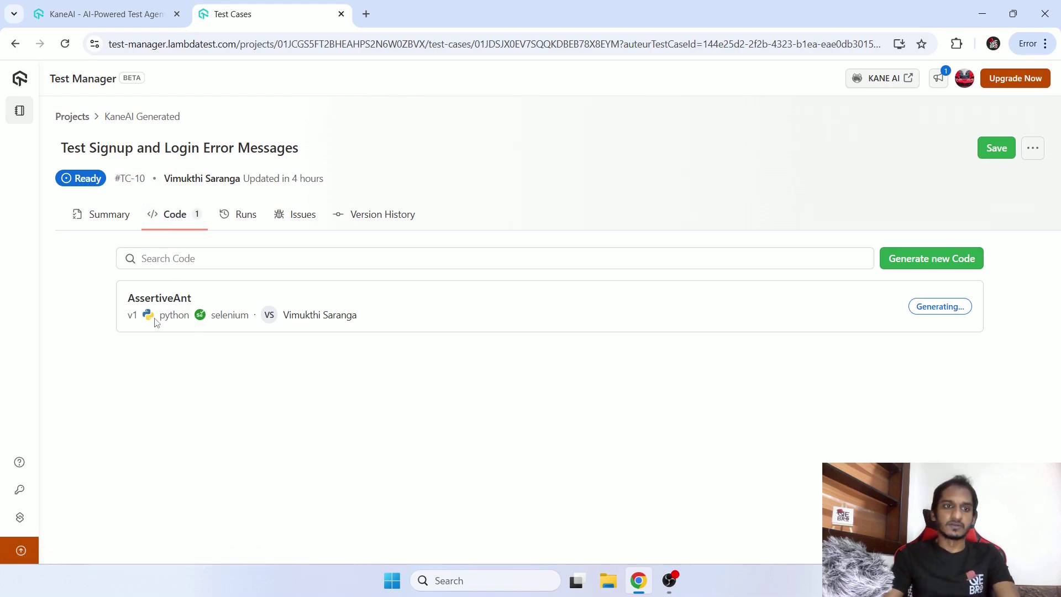
drag(156, 324, 237, 327)
click(677, 387)
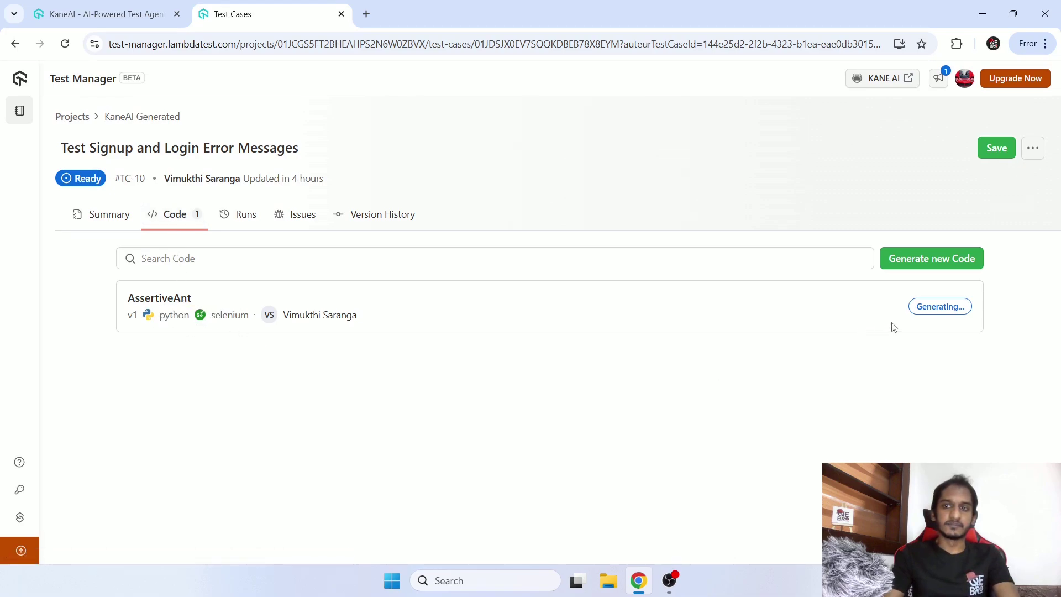
Check the Runs, Issues and Version History tabs, recheck Code, and return to Summary.
click(241, 221)
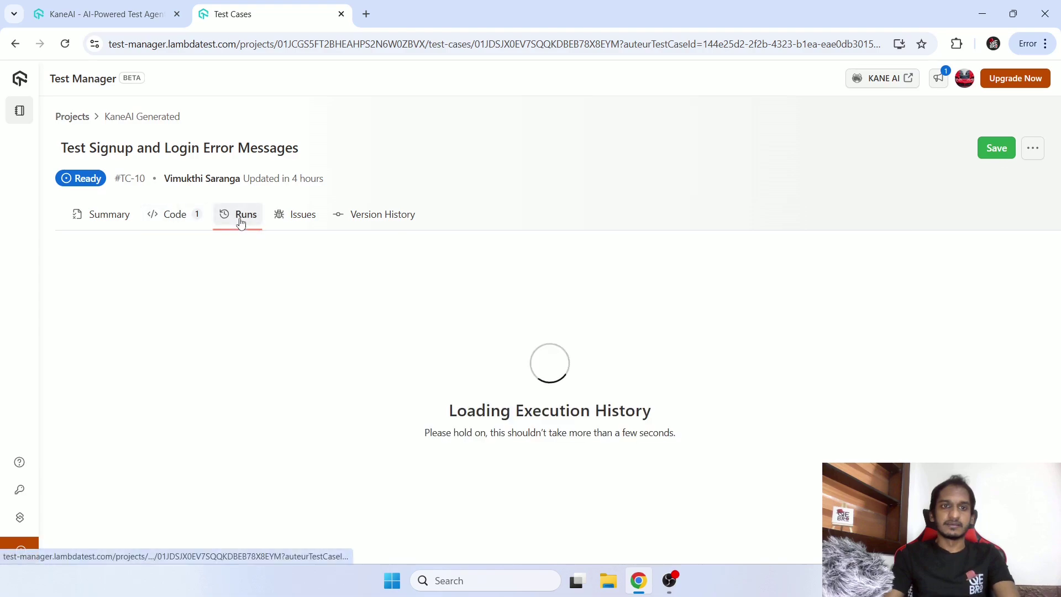
click(301, 225)
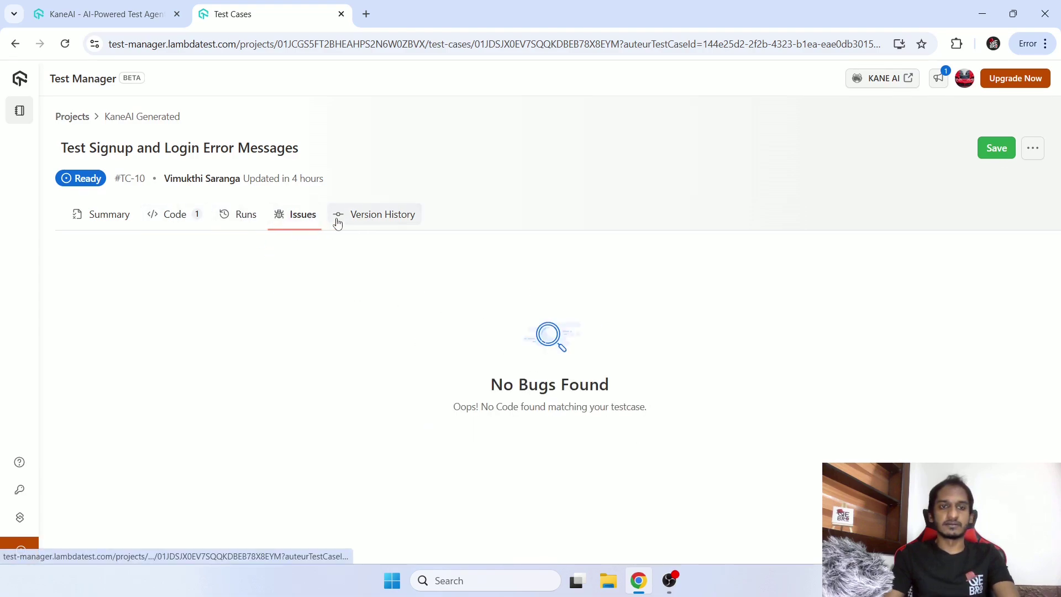
click(385, 228)
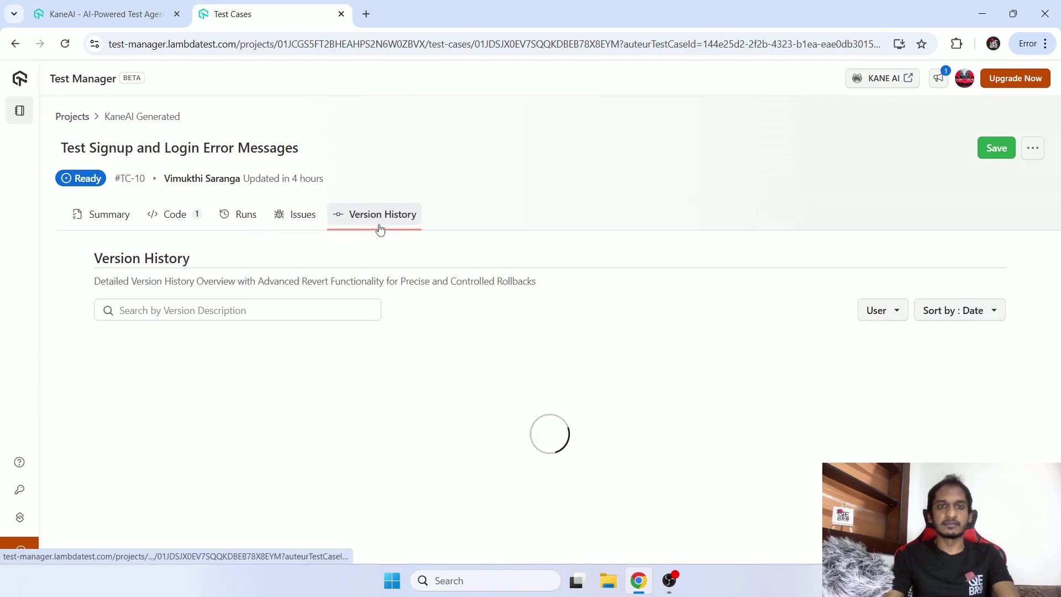
click(176, 217)
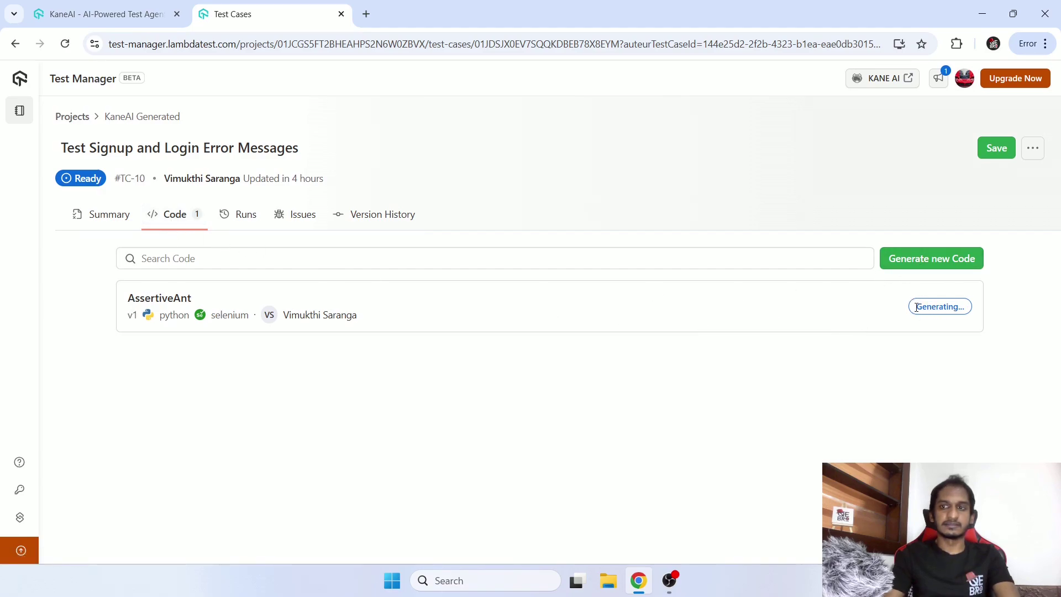
drag(916, 308, 974, 317)
click(955, 381)
click(122, 215)
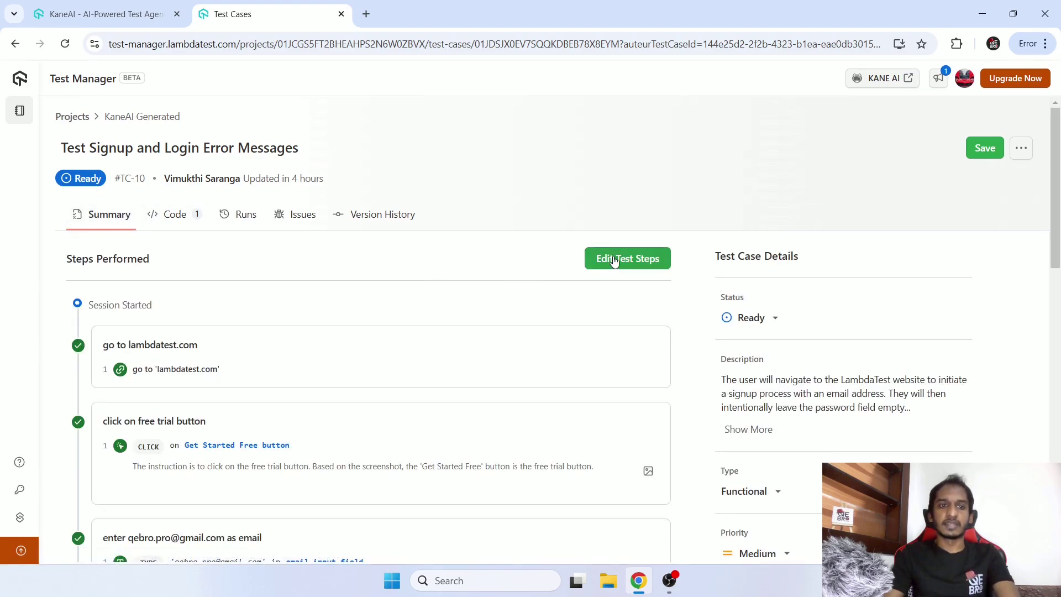
Scroll through the steps and save the updated test case in Test Manager.
scroll(472, 352, down, 2)
scroll(472, 352, down, 15)
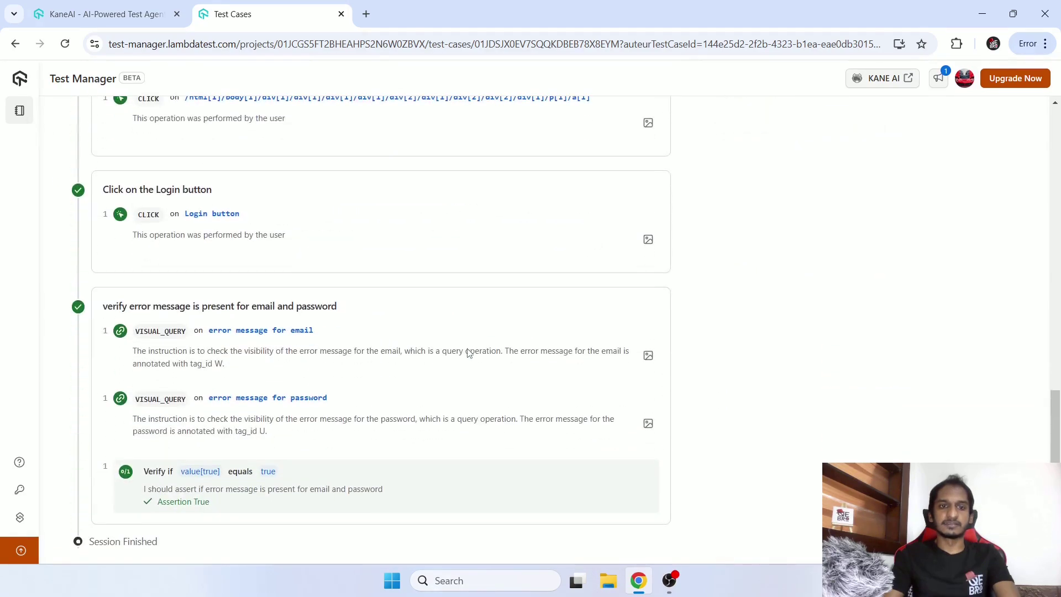
scroll(468, 349, up, 8)
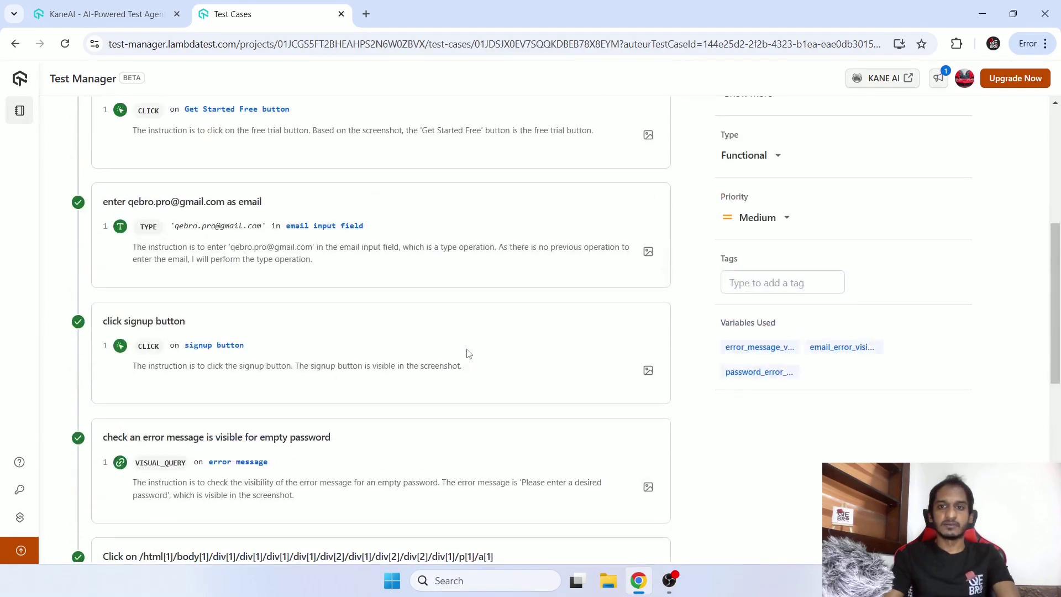
scroll(468, 352, up, 7)
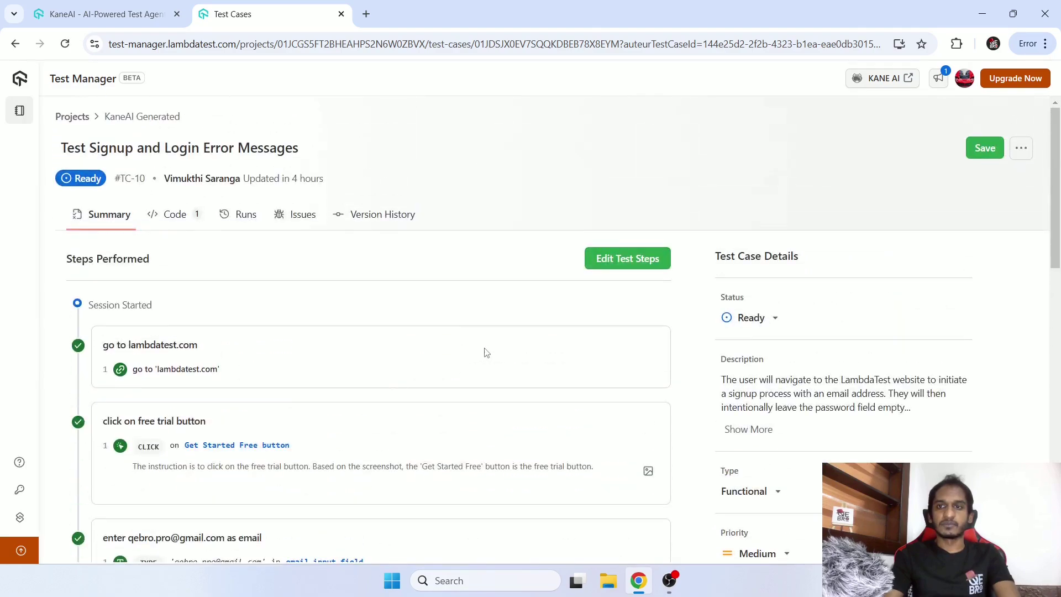
click(971, 157)
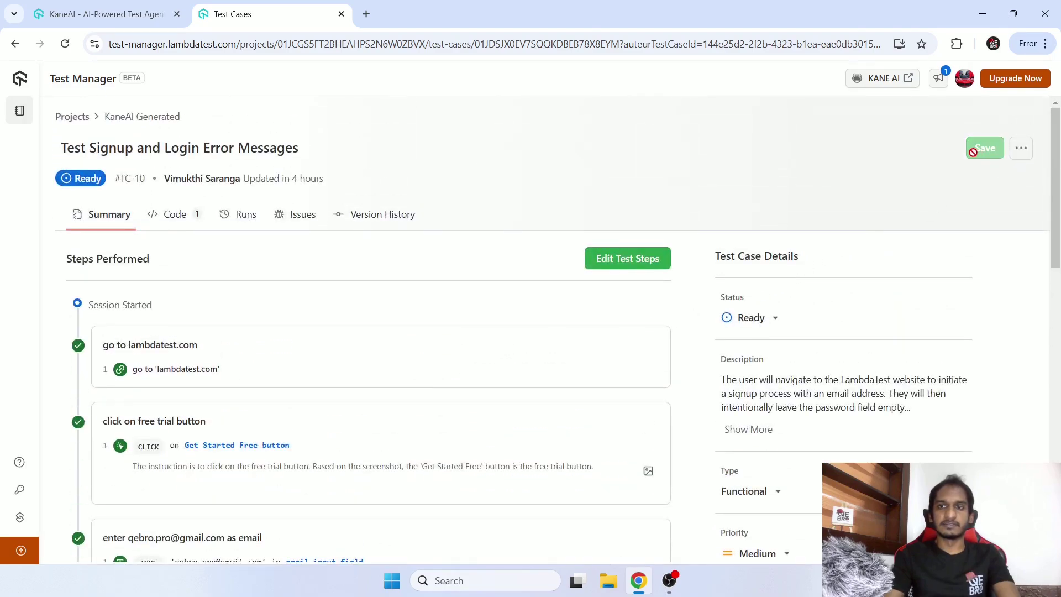
click(1020, 154)
click(509, 151)
click(530, 109)
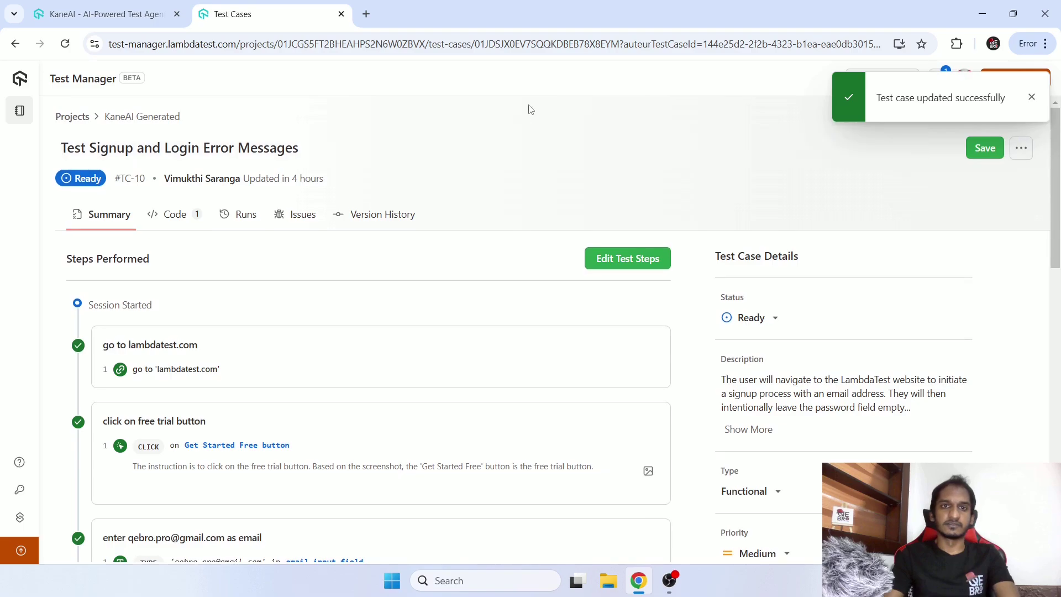
Confirm the Python Selenium code still shows Generating..., then return to the KaneAI tab.
click(155, 221)
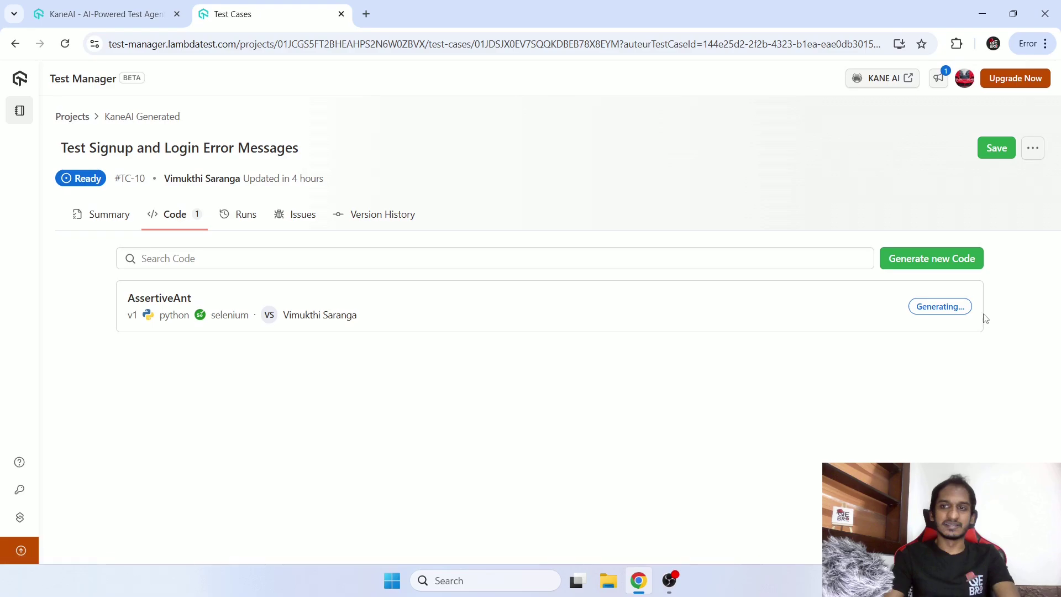
drag(917, 307, 971, 307)
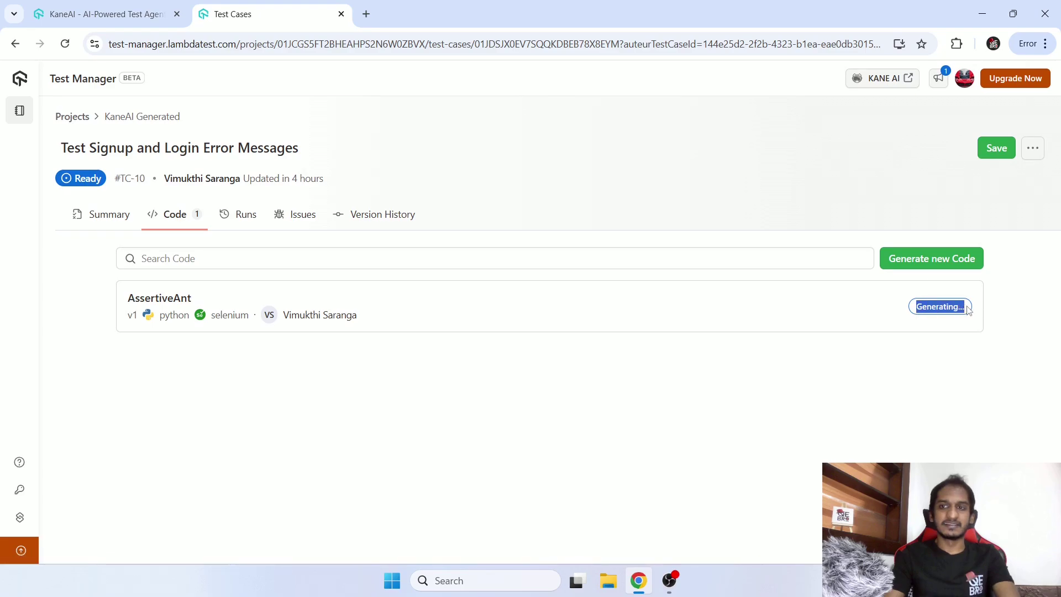
click(951, 335)
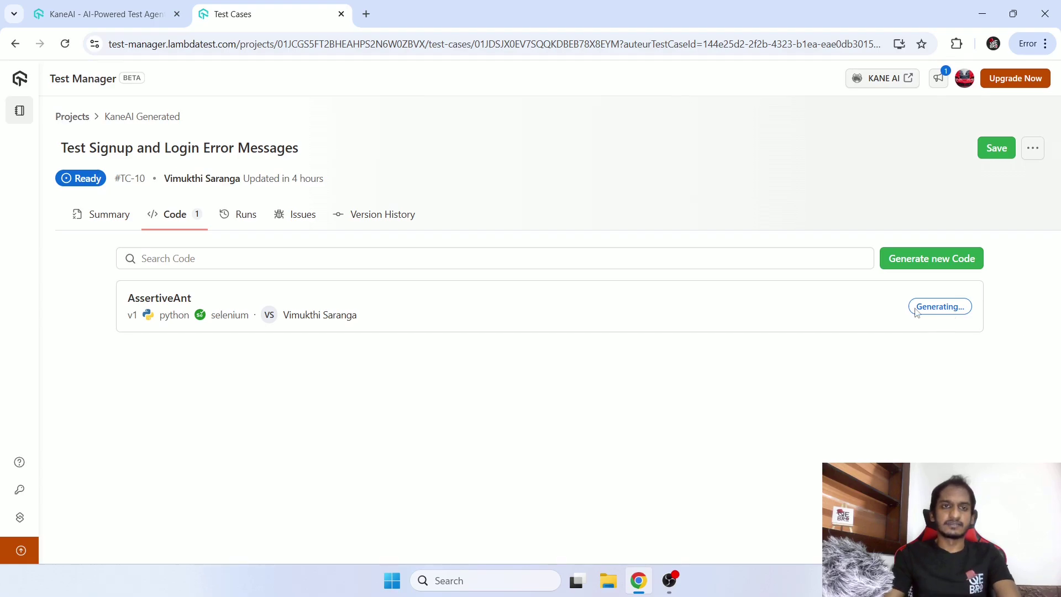
drag(930, 316, 985, 318)
key(ctrl+shift+Tab)
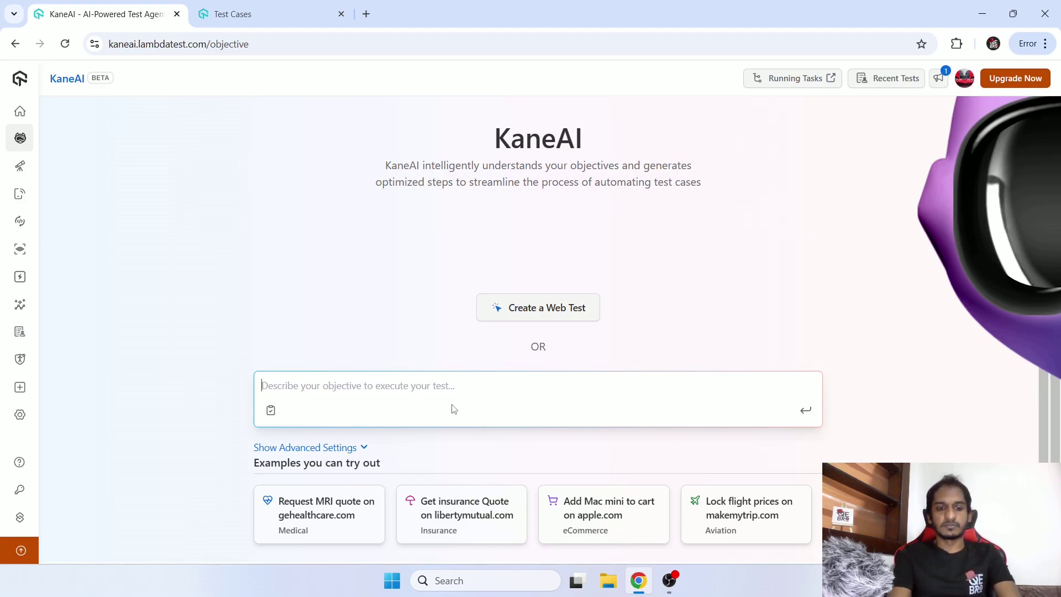
Submit the objective: visit lambdatest.com, free trial, enter an email, sign up, verify empty-password error.
text(visit l)
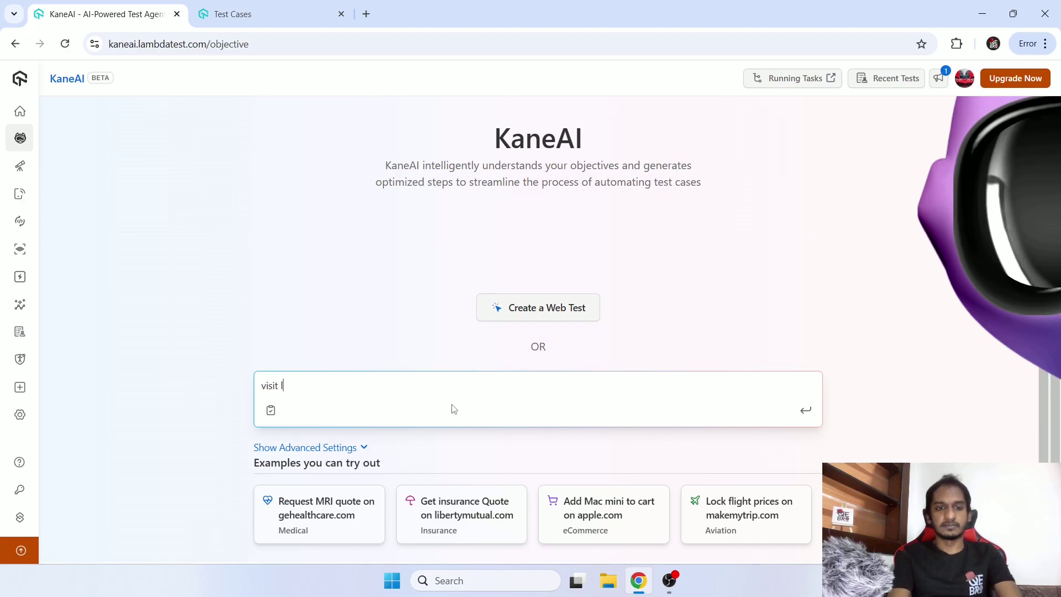
text(ambdatetst)
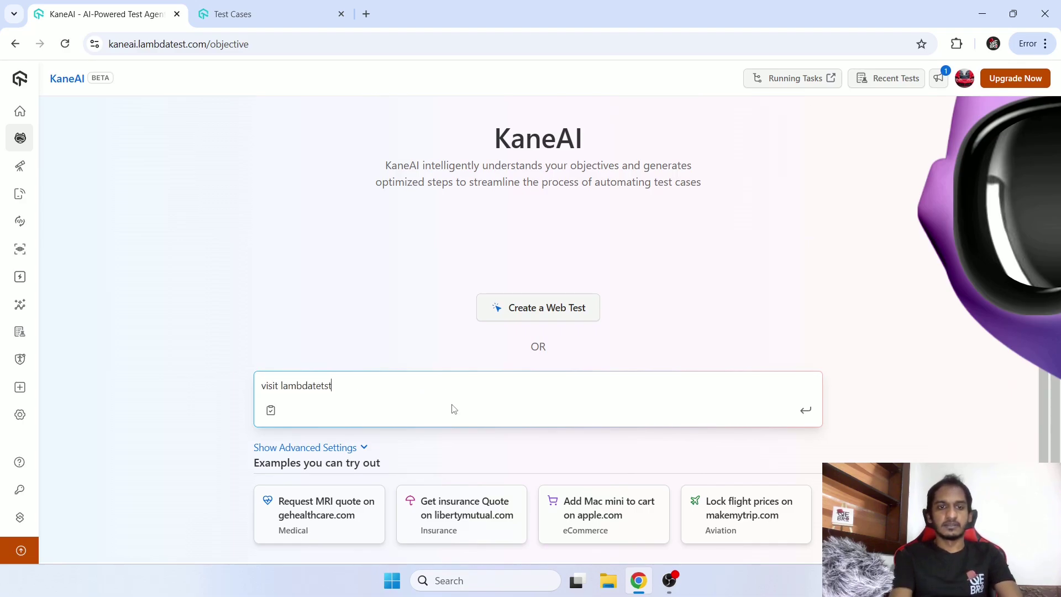
text(.com website)
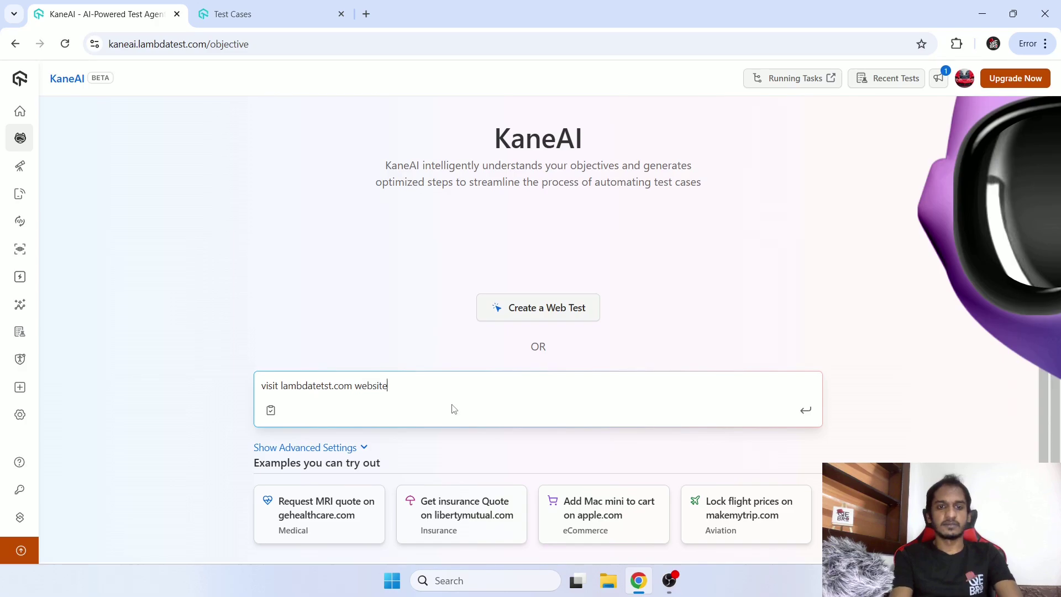
text( and click on)
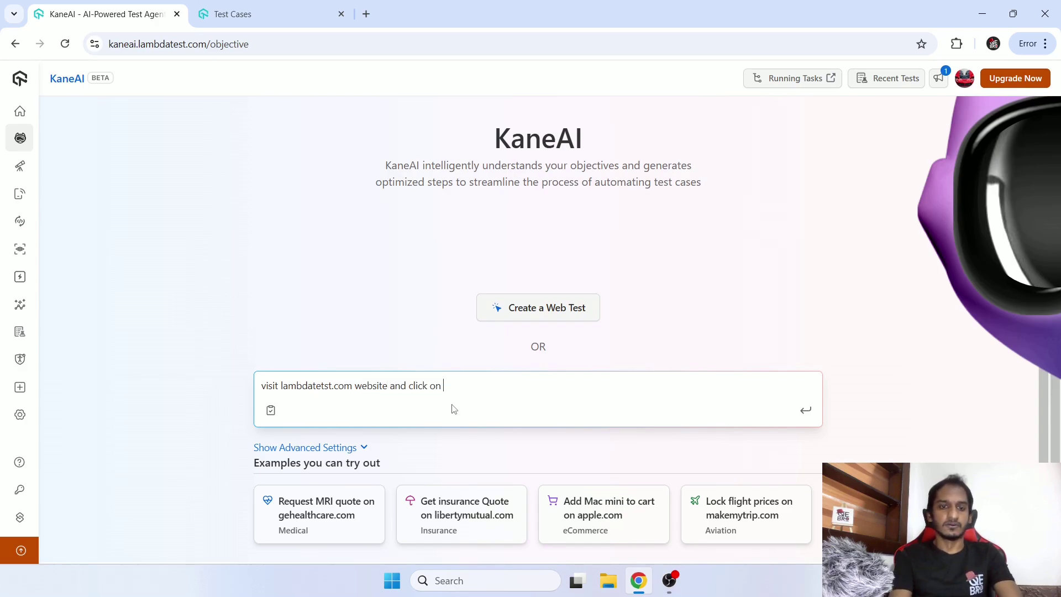
text( free t)
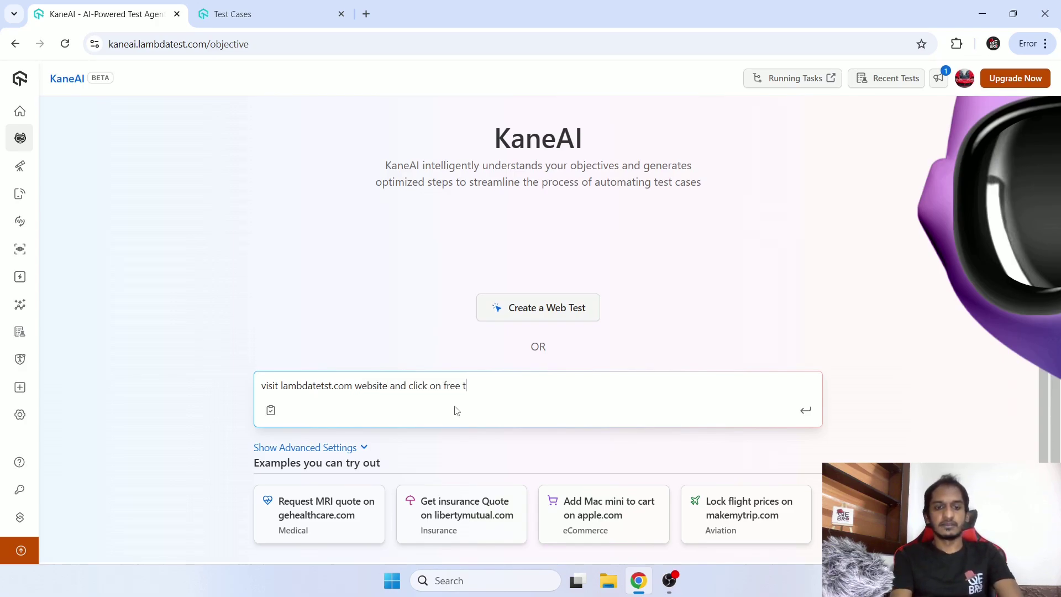
text(rial button)
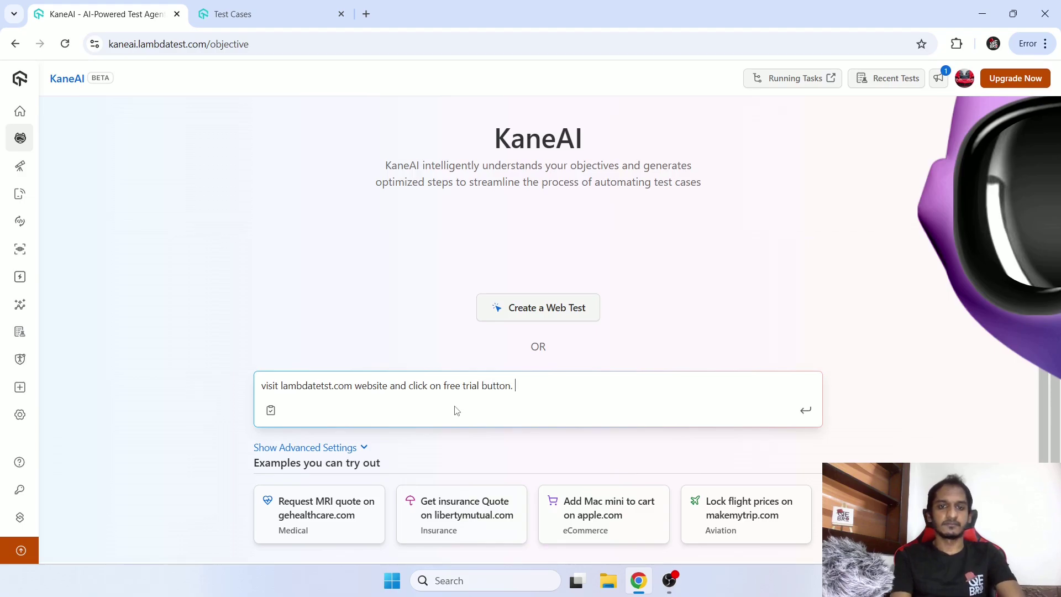
text(. then )
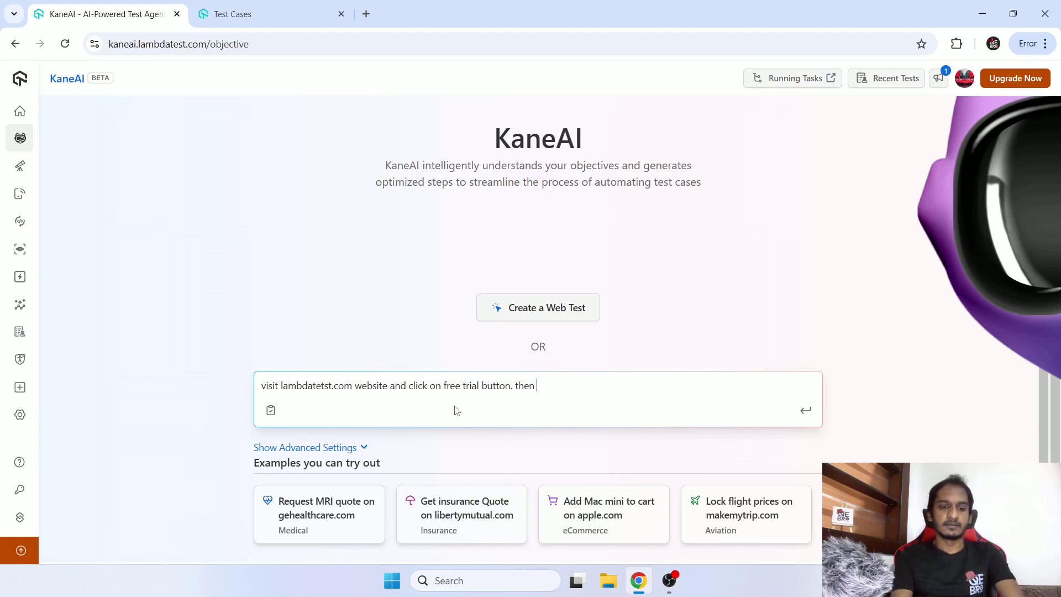
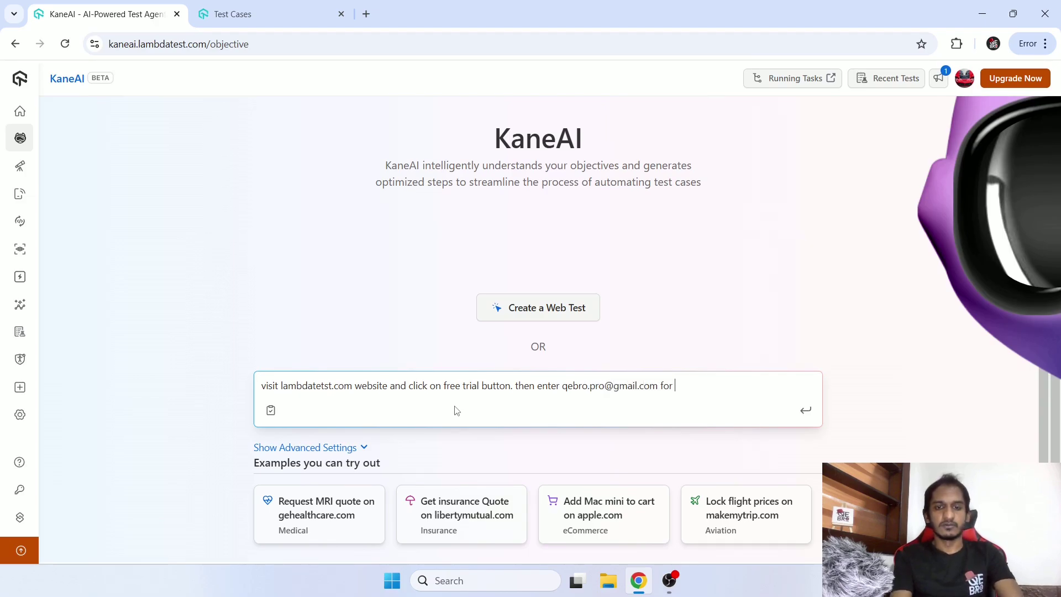
text( the ema;)
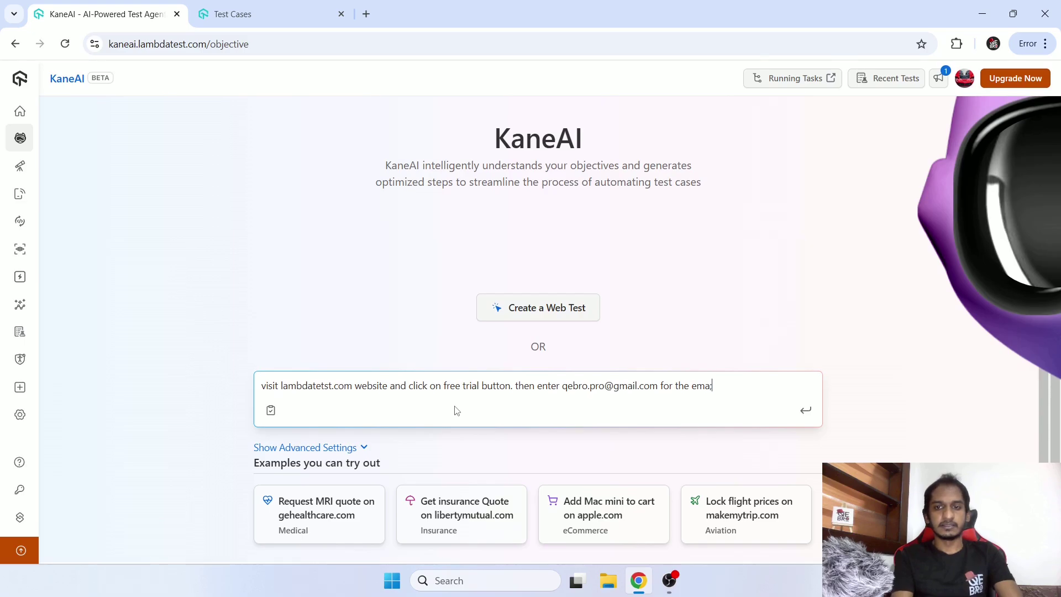
key(BackSpace)
text(il)
key(BackSpace)
key(BackSpace)
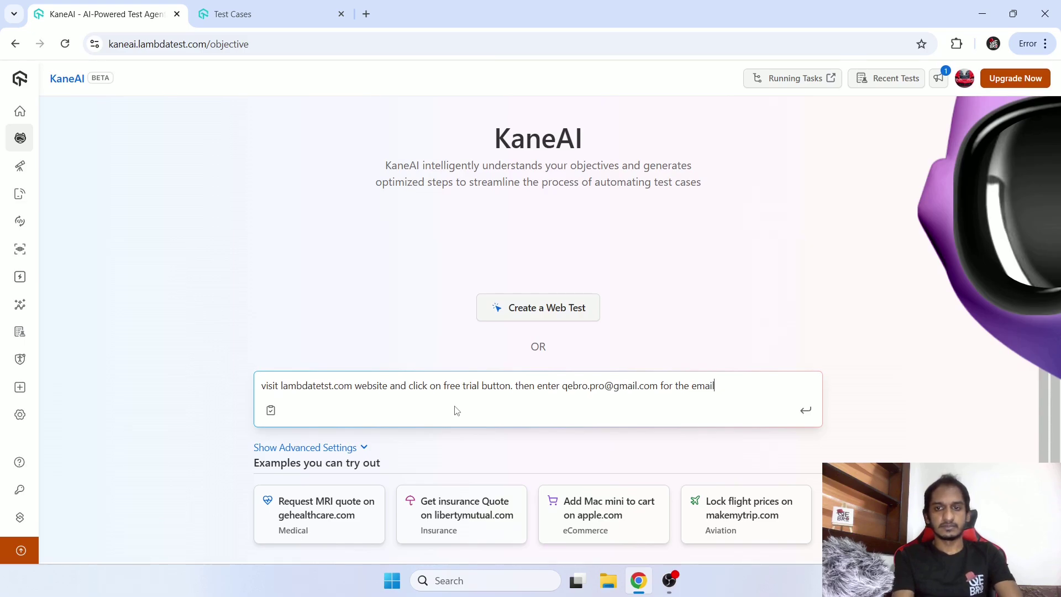
text(il field and cli)
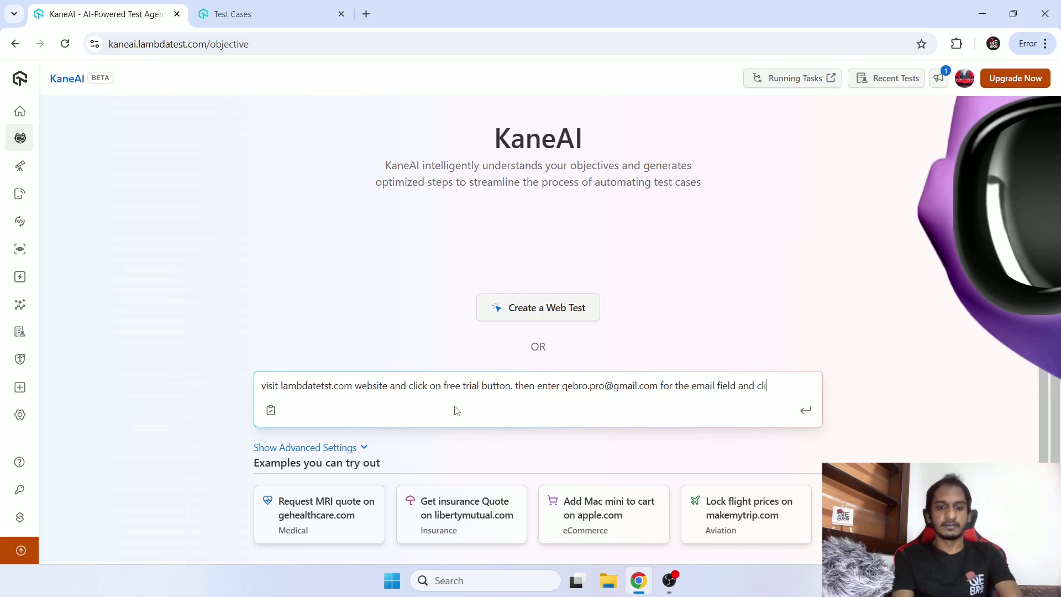
text(ck the si)
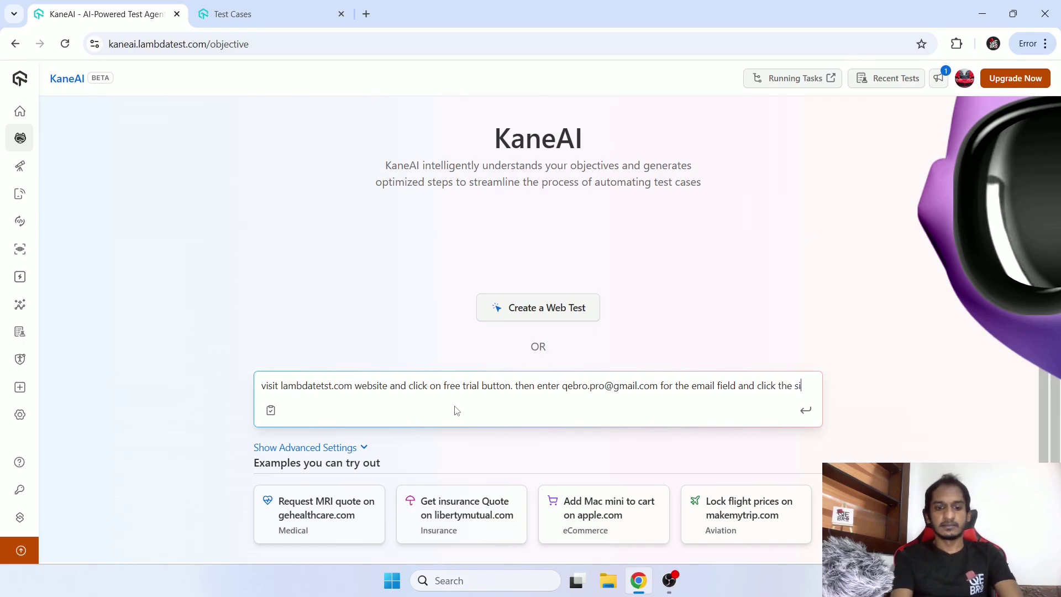
text(gn up button)
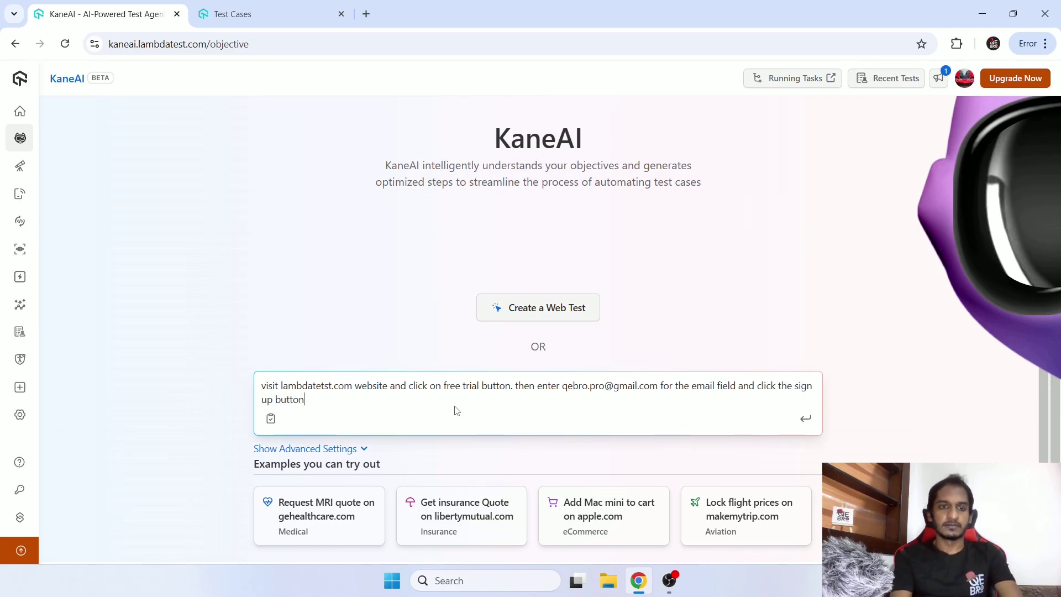
text(. finally verify the er)
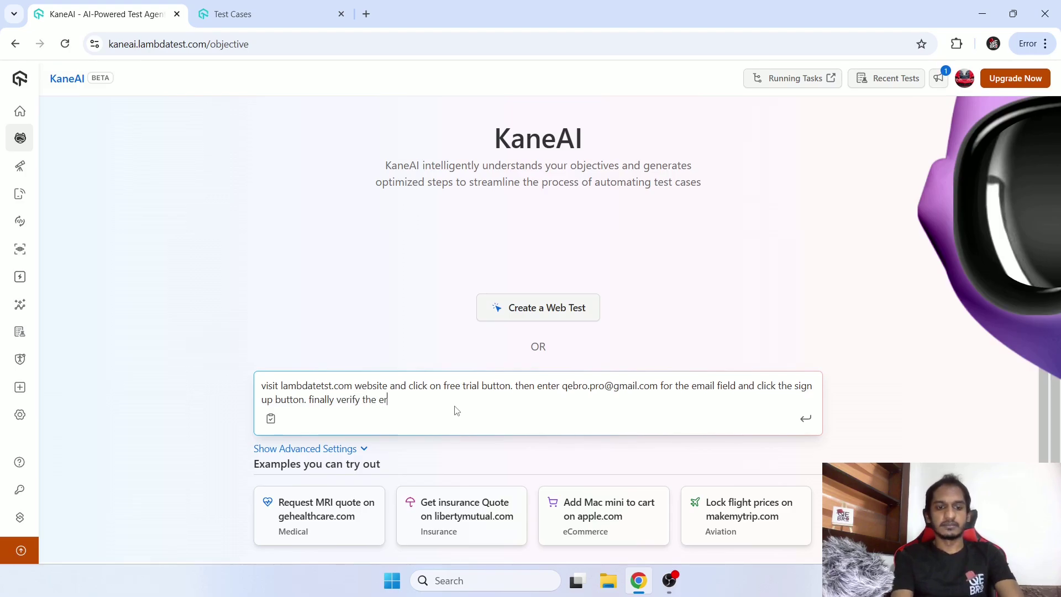
text(ror message for )
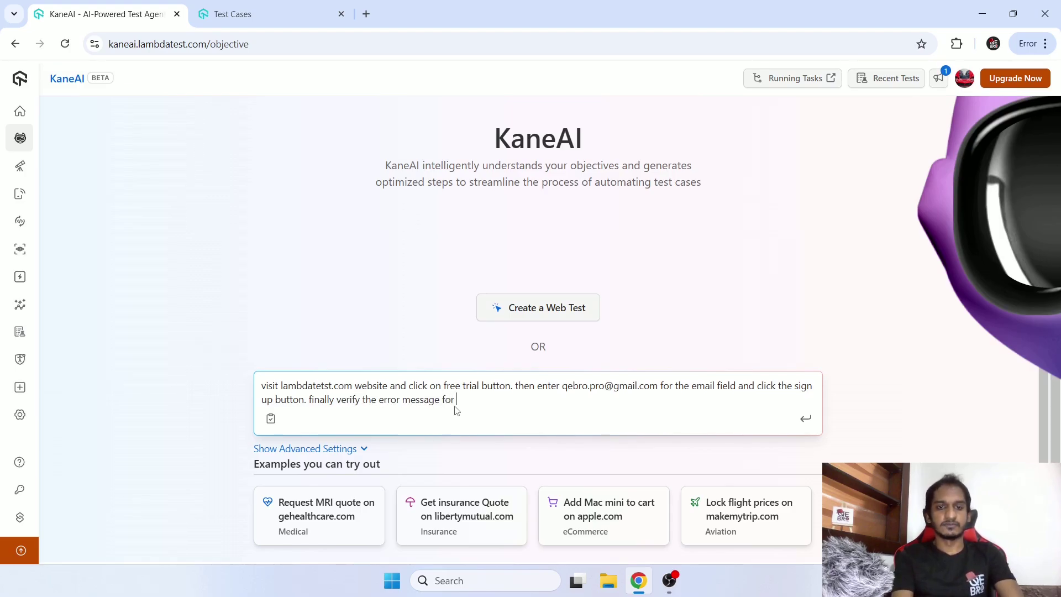
text(the empty pass)
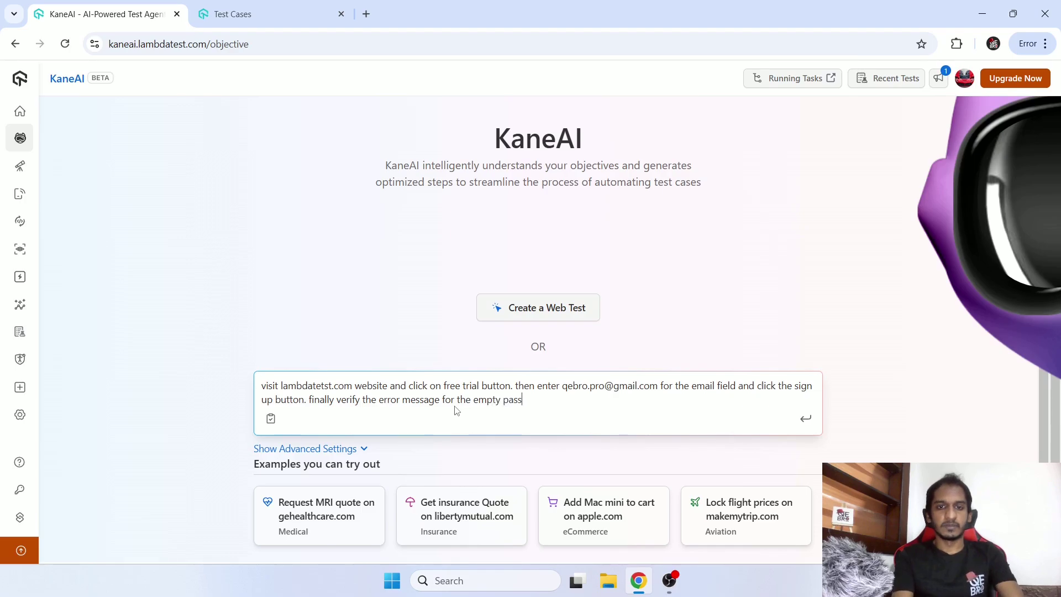
text(word.)
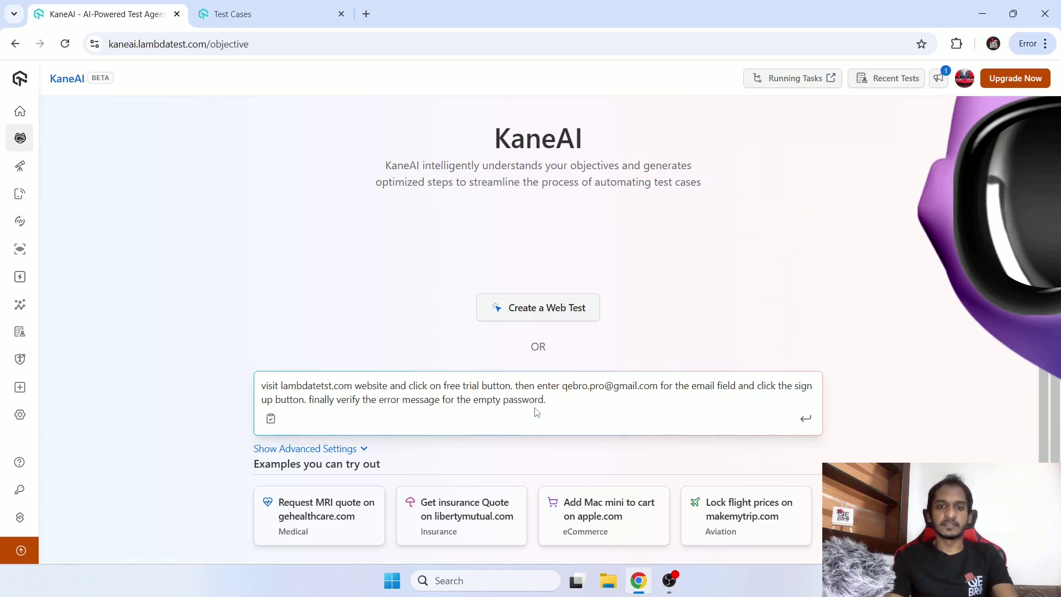
drag(535, 412, 236, 374)
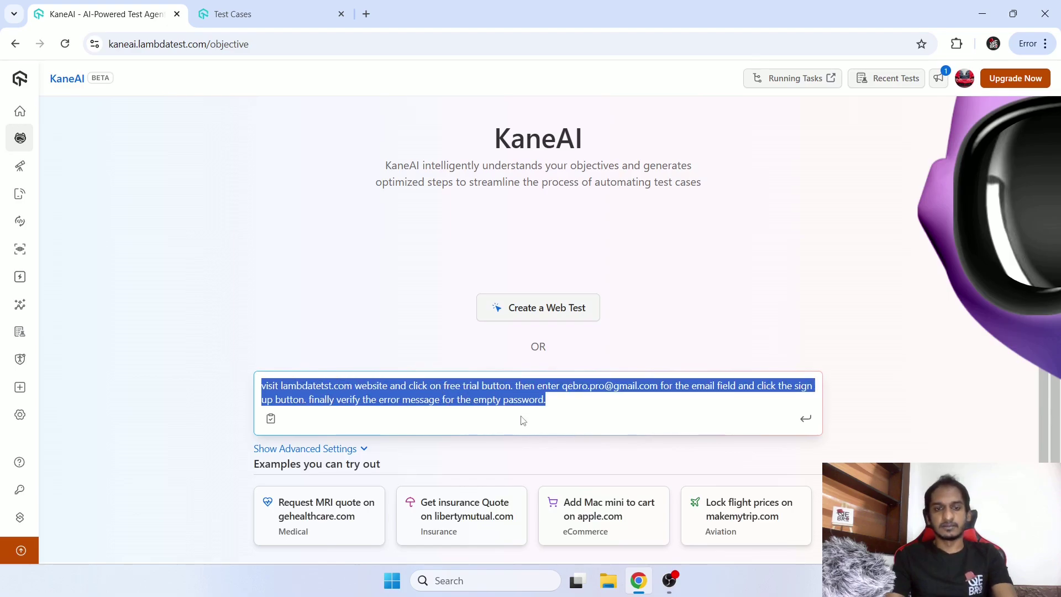
drag(564, 402, 206, 367)
click(645, 422)
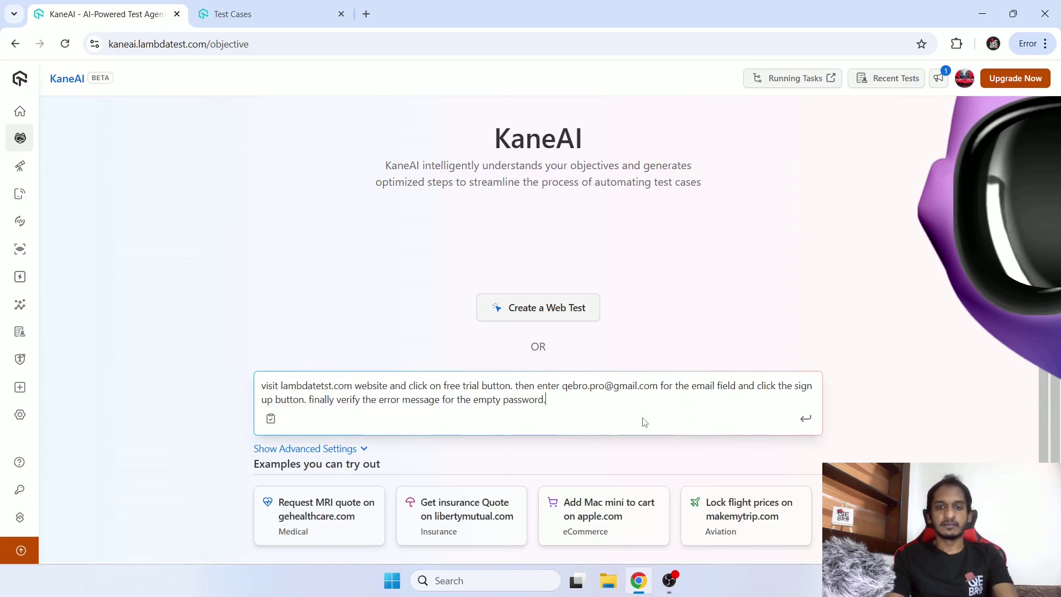
click(805, 420)
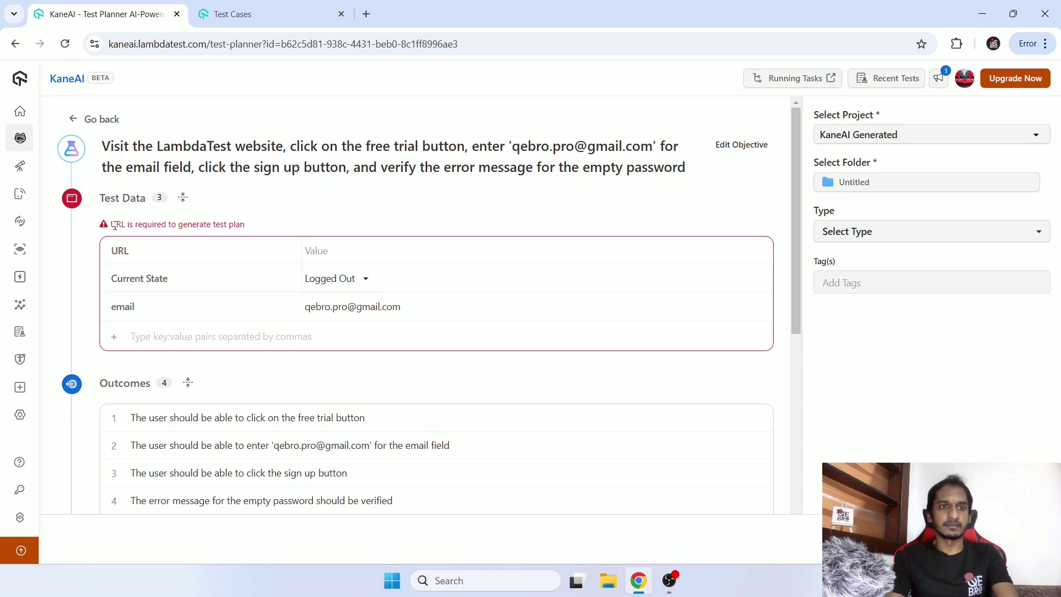
Enter lambdatest.com as the test URL and keep the current state Logged Out.
drag(114, 225, 255, 222)
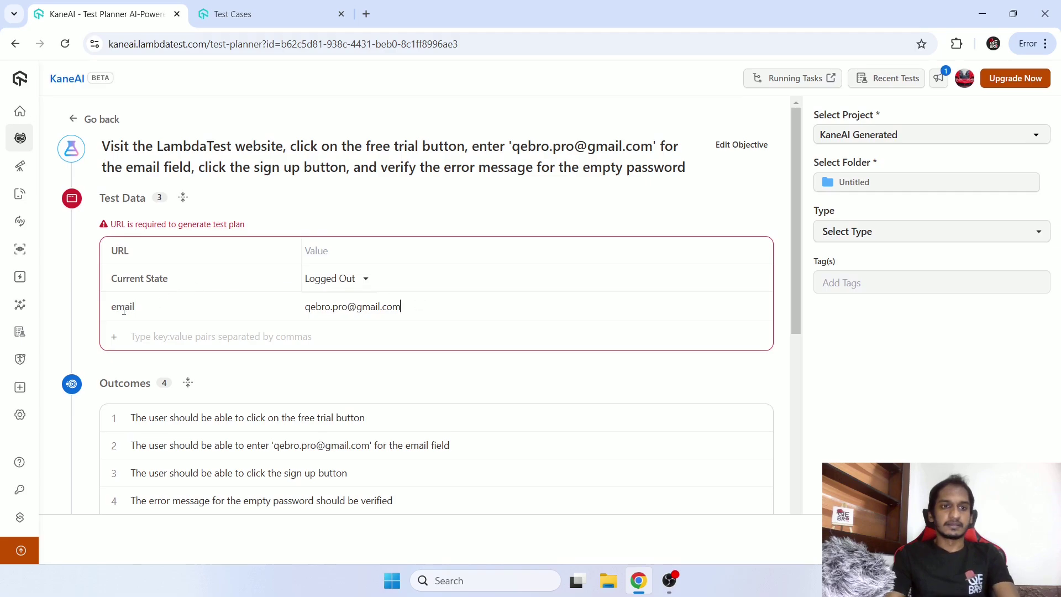
drag(305, 307, 416, 305)
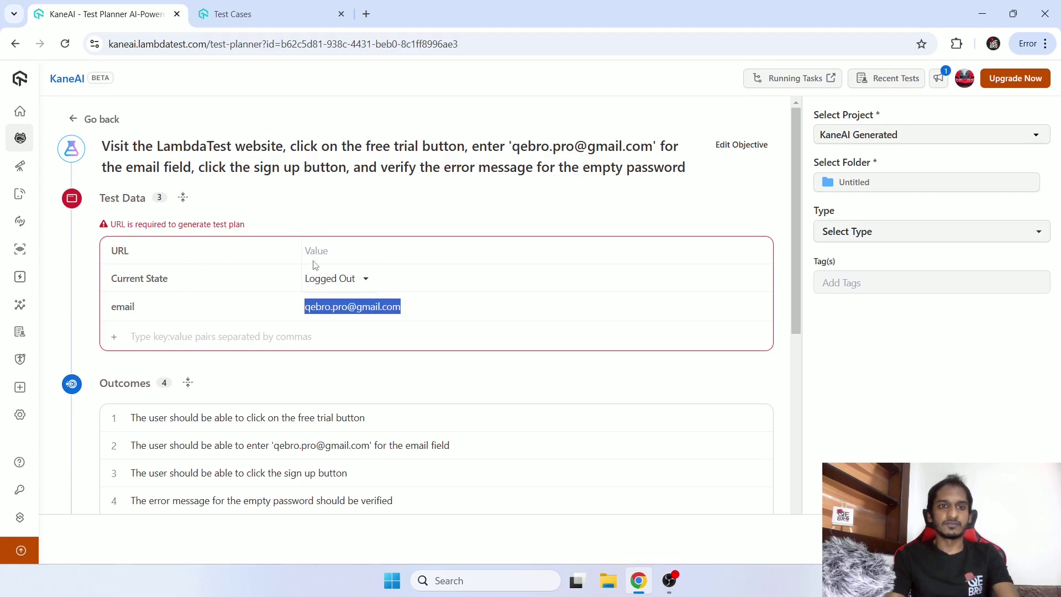
click(344, 246)
text(lam)
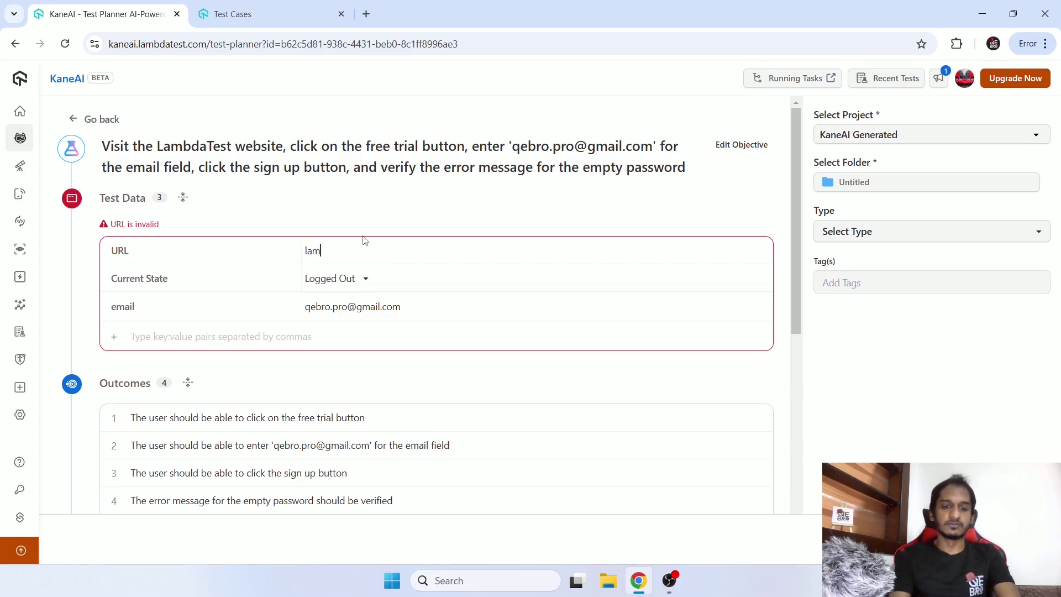
text(bdatest.com)
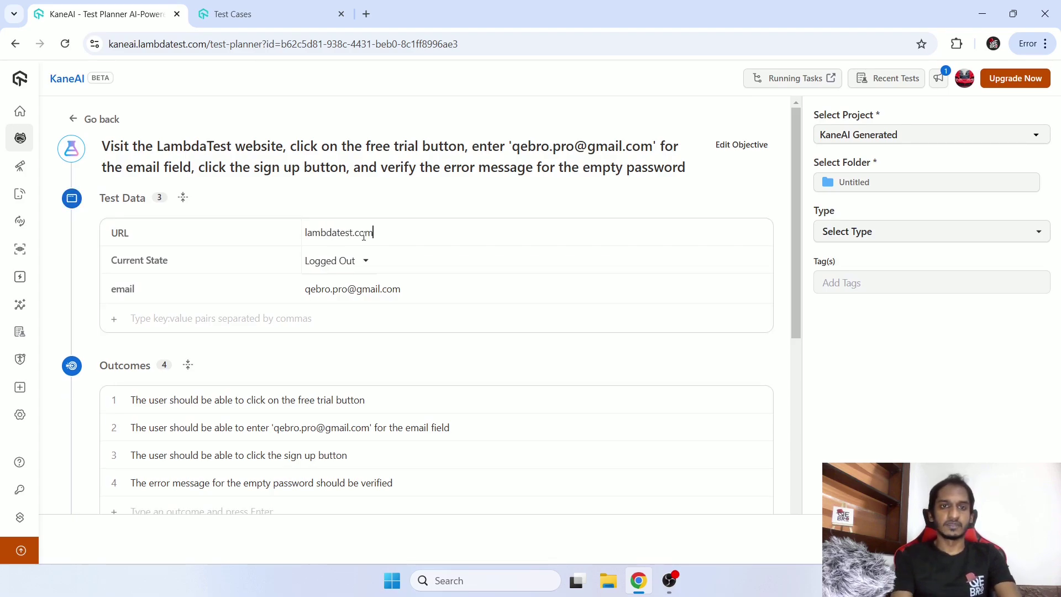
click(359, 267)
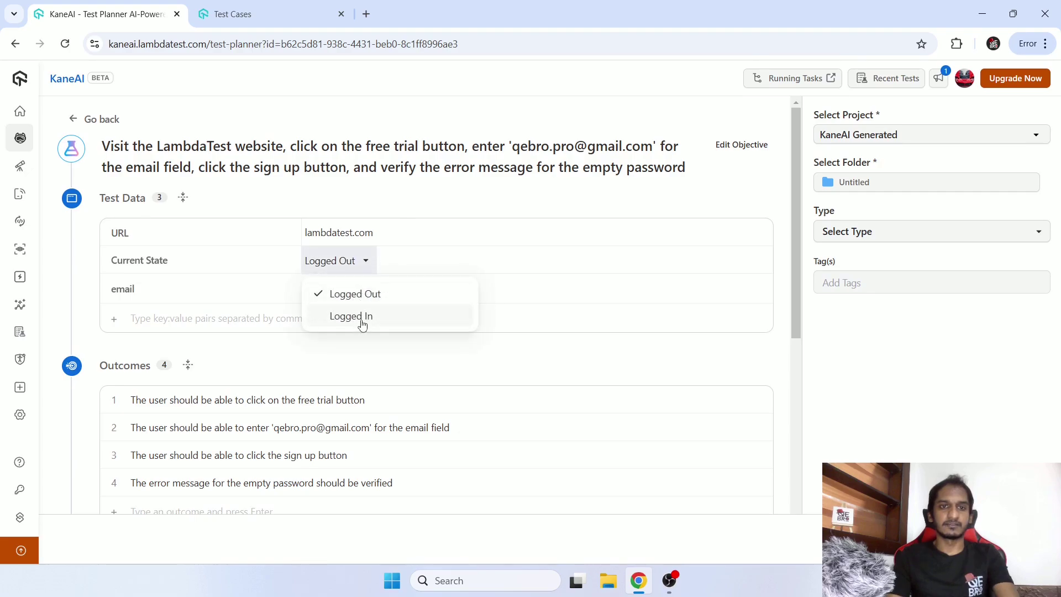
click(412, 267)
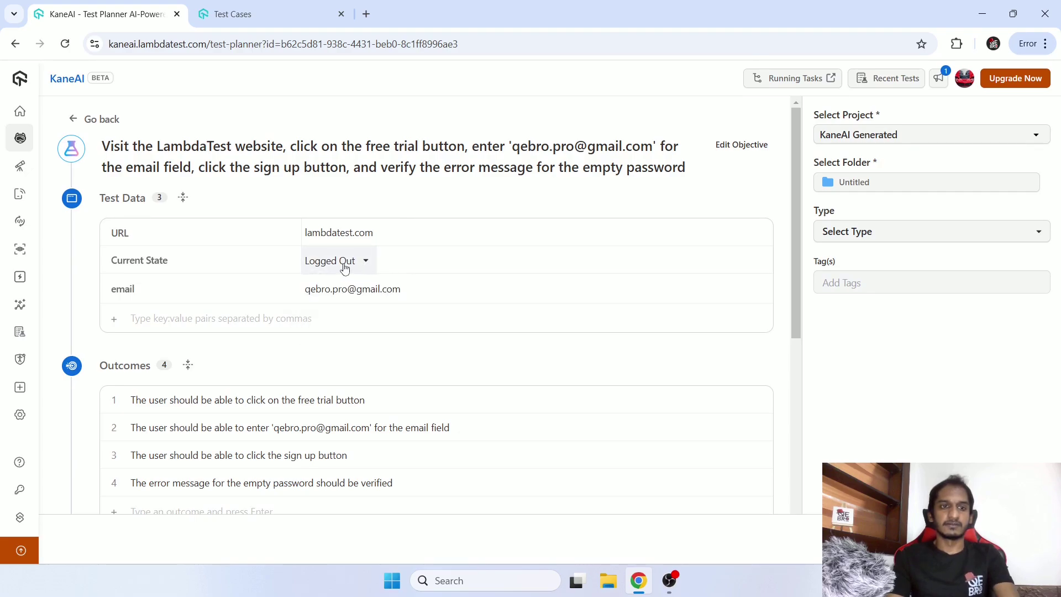
scroll(443, 346, down, 2)
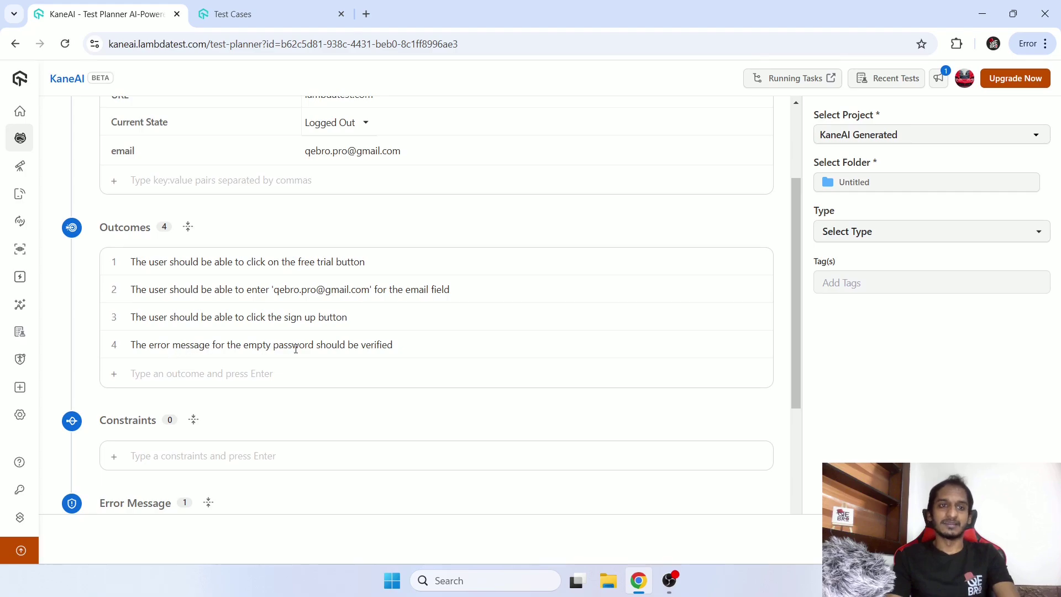
scroll(445, 343, down, 3)
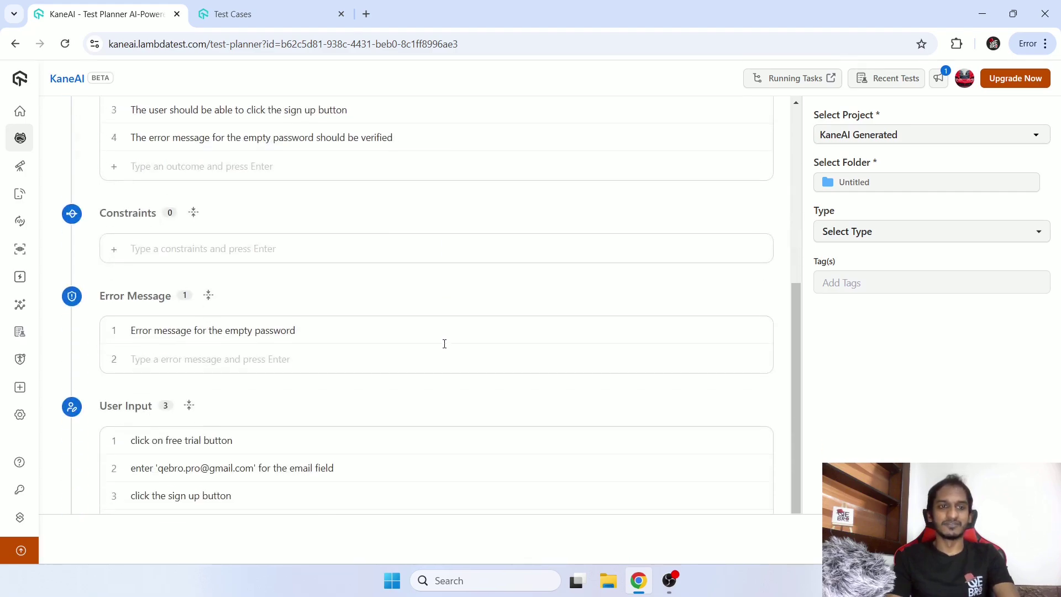
scroll(444, 343, down, 1)
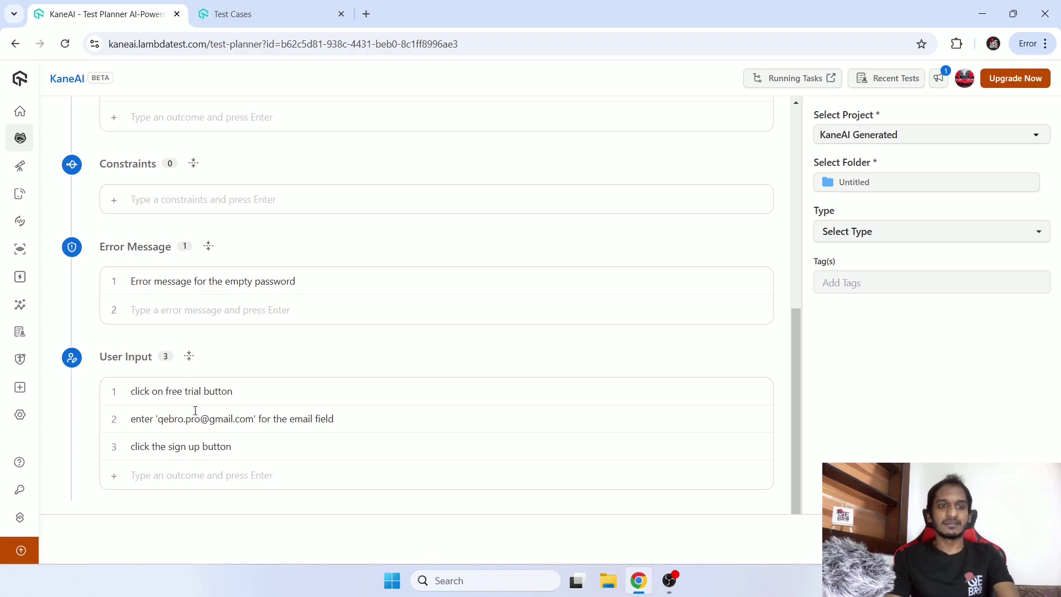
scroll(402, 376, up, 6)
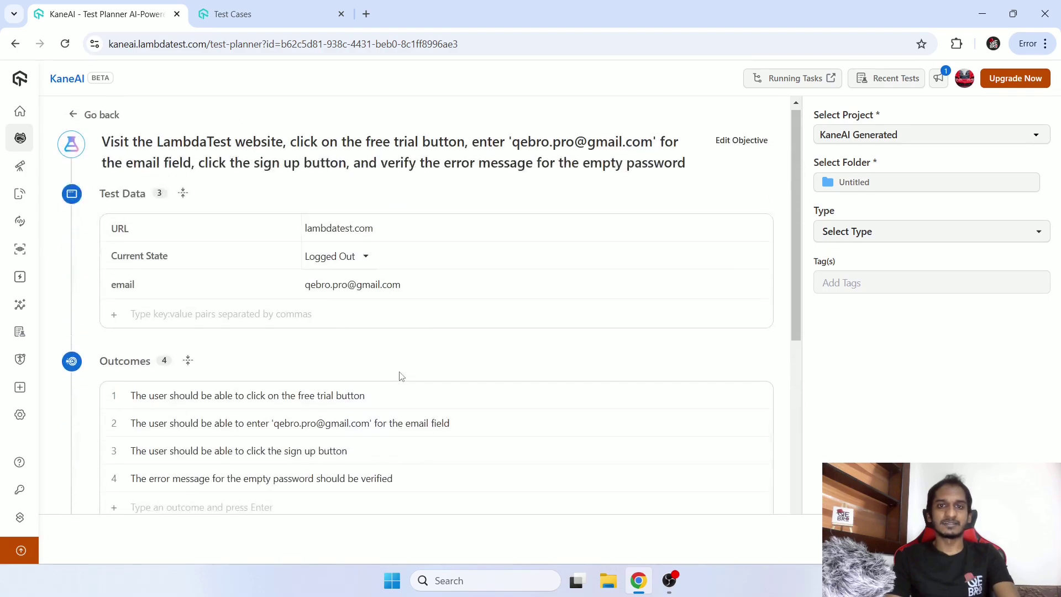
scroll(436, 280, down, 3)
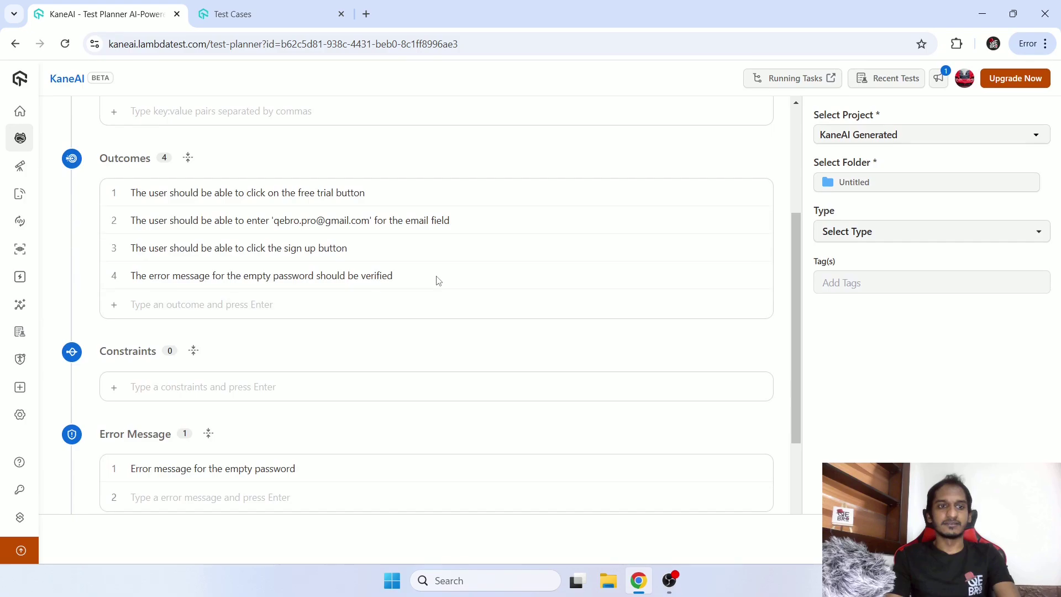
scroll(437, 277, down, 3)
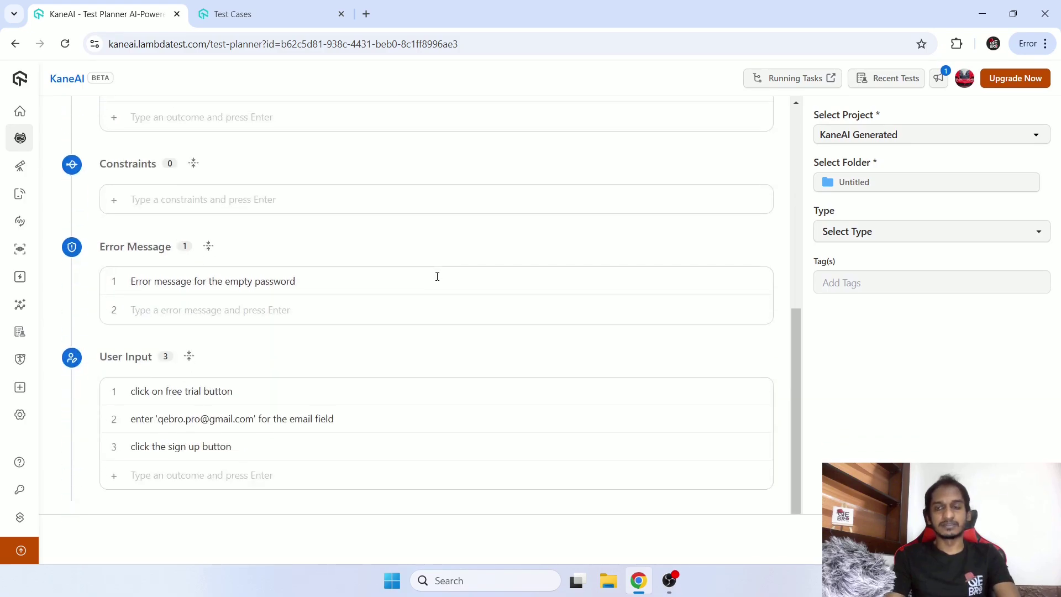
scroll(437, 276, up, 6)
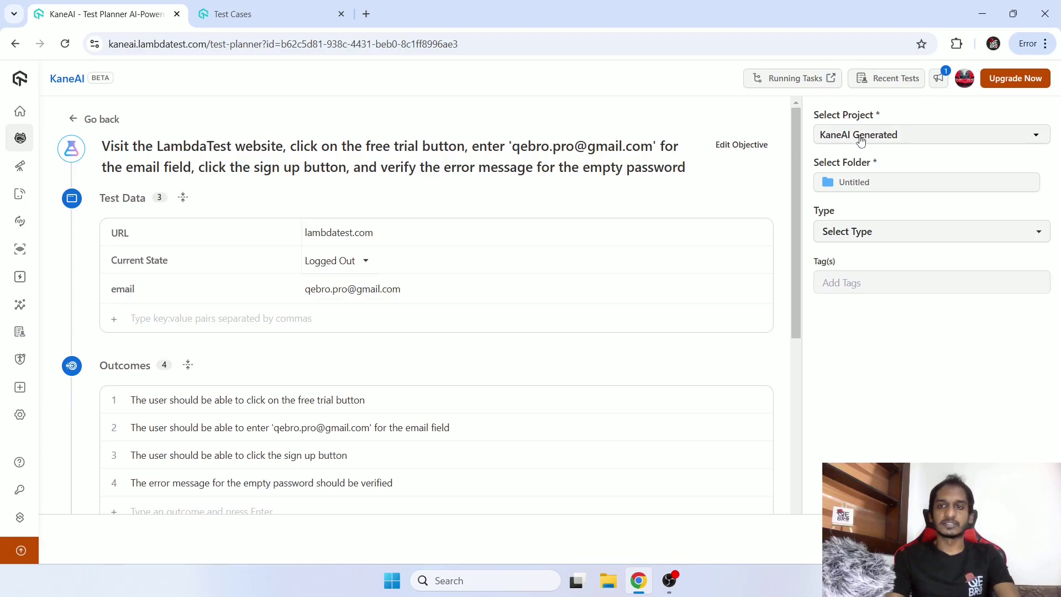
Set the plan's type to Functional, tag it 'ui', and submit it for execution.
click(862, 234)
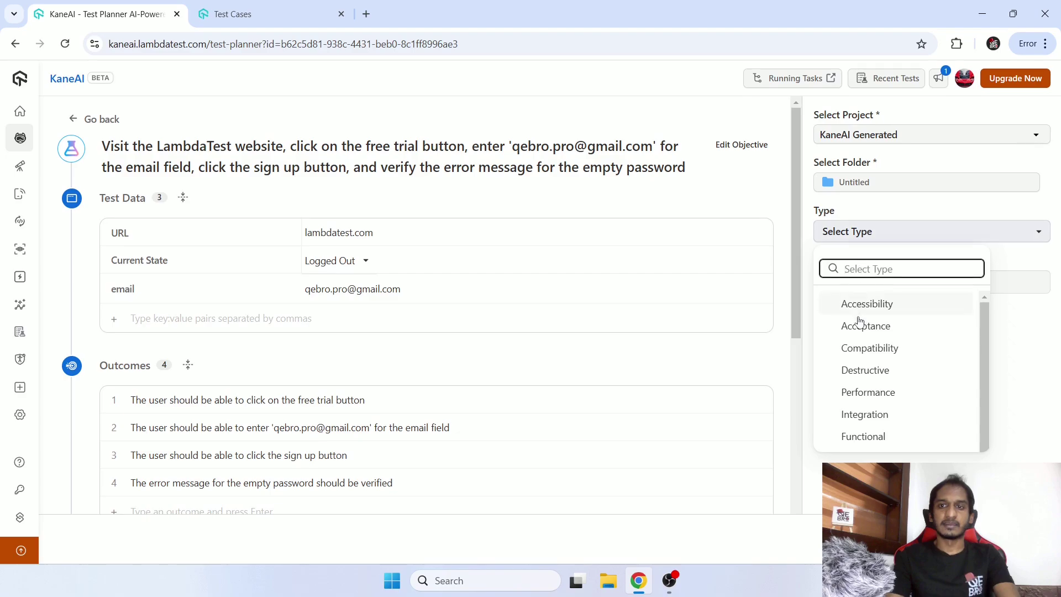
click(863, 436)
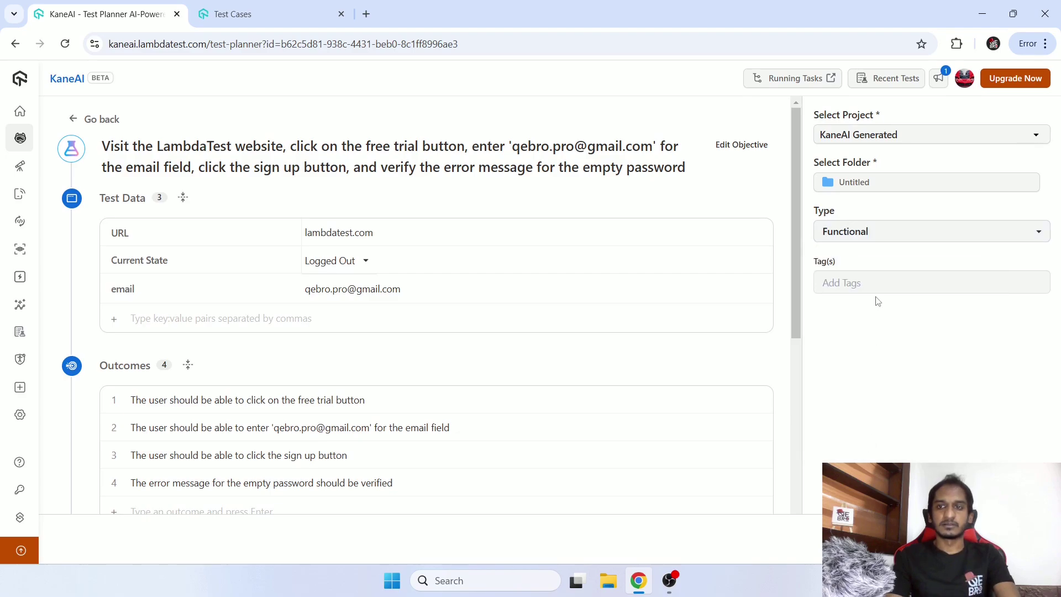
click(875, 287)
text(ui)
key(Return)
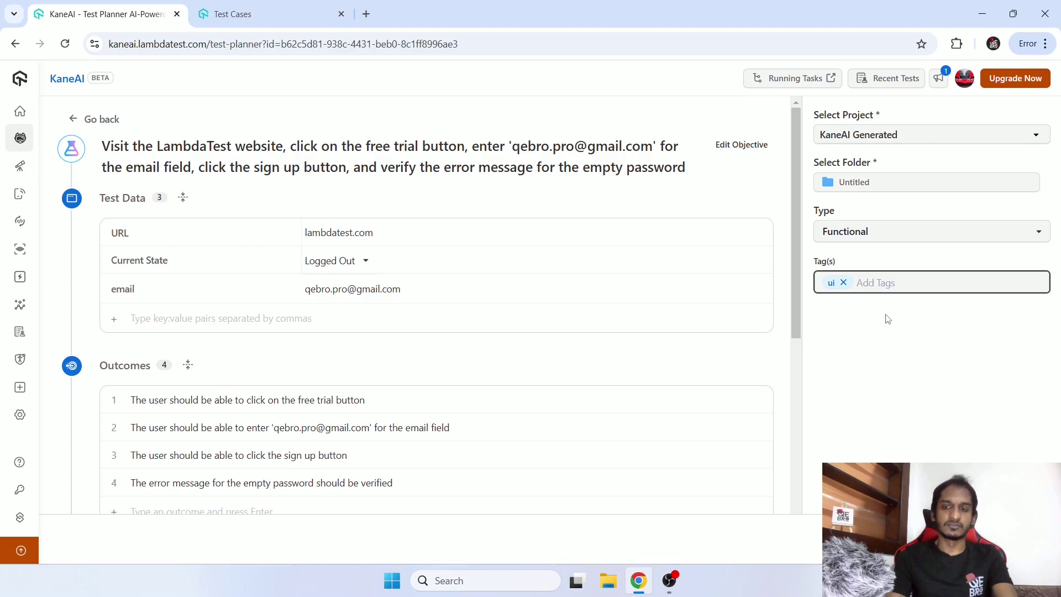
scroll(549, 249, down, 4)
scroll(549, 249, up, 4)
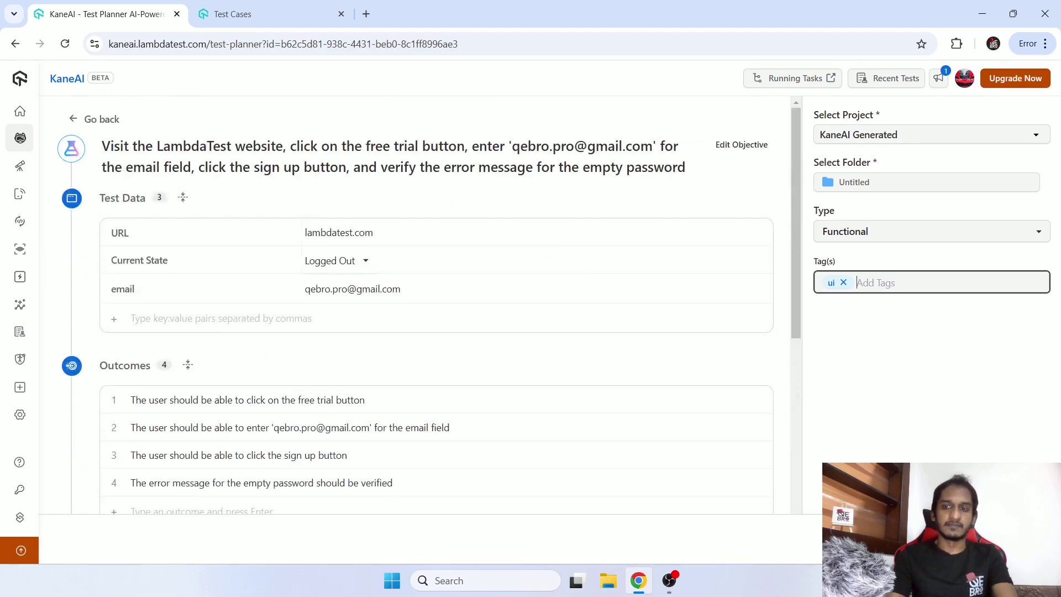
click(1002, 539)
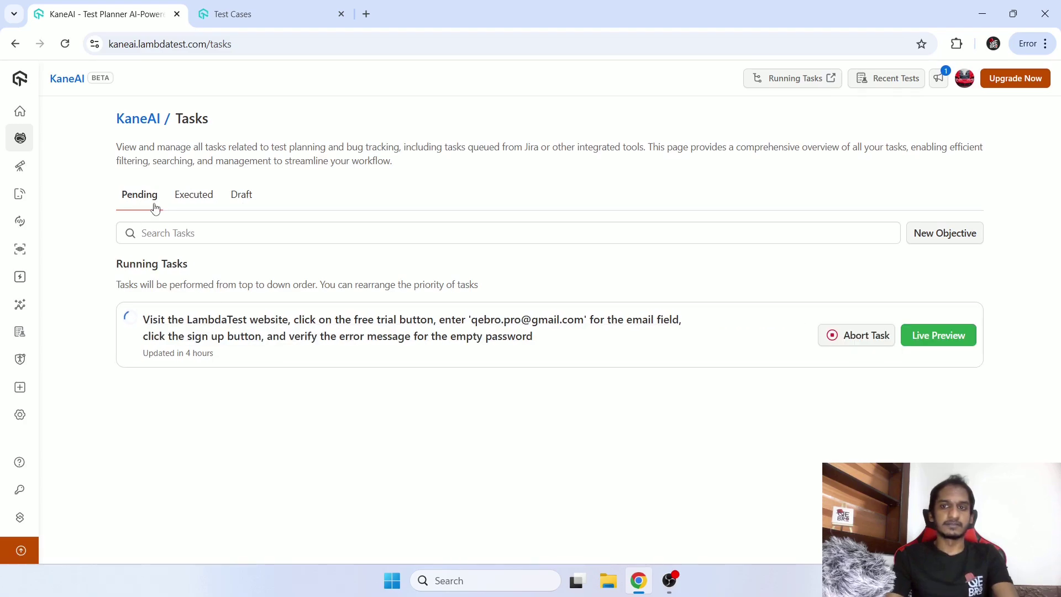
Watch the Web Agent run the signup test live and inspect the error-message step's screenshot.
click(933, 344)
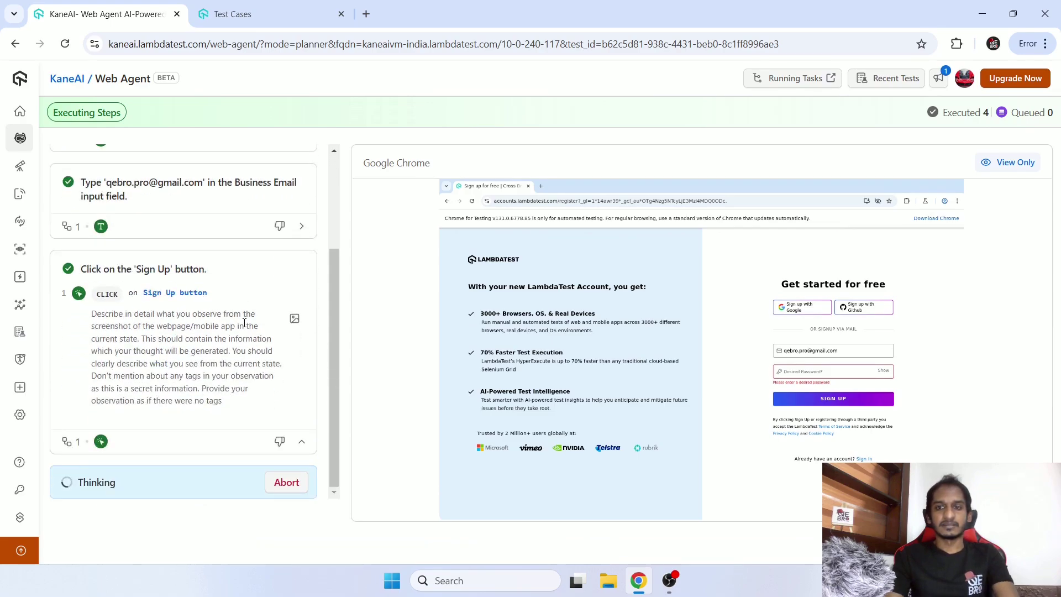
scroll(173, 272, up, 3)
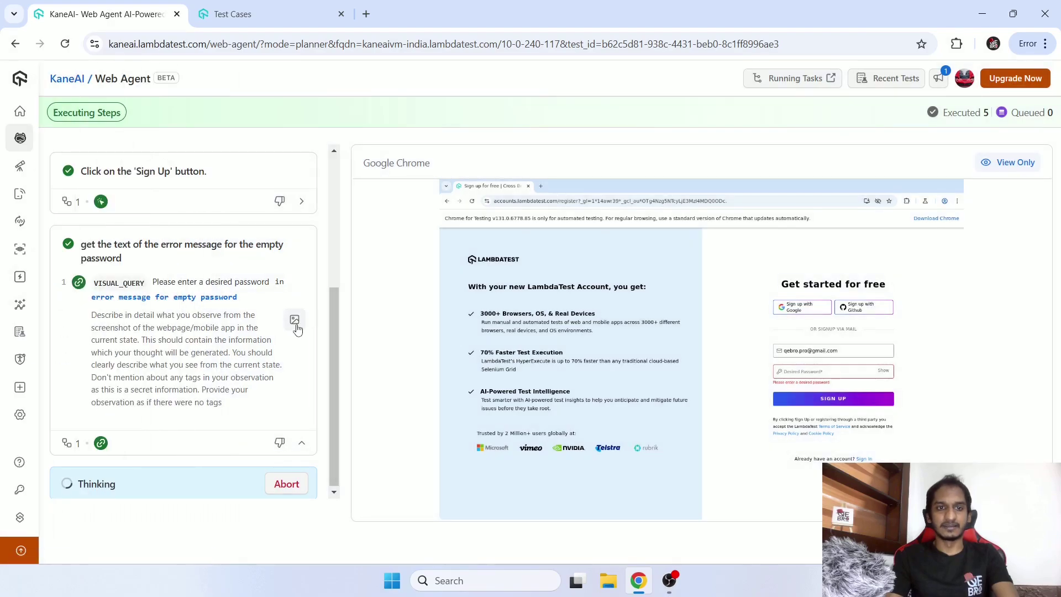
click(294, 321)
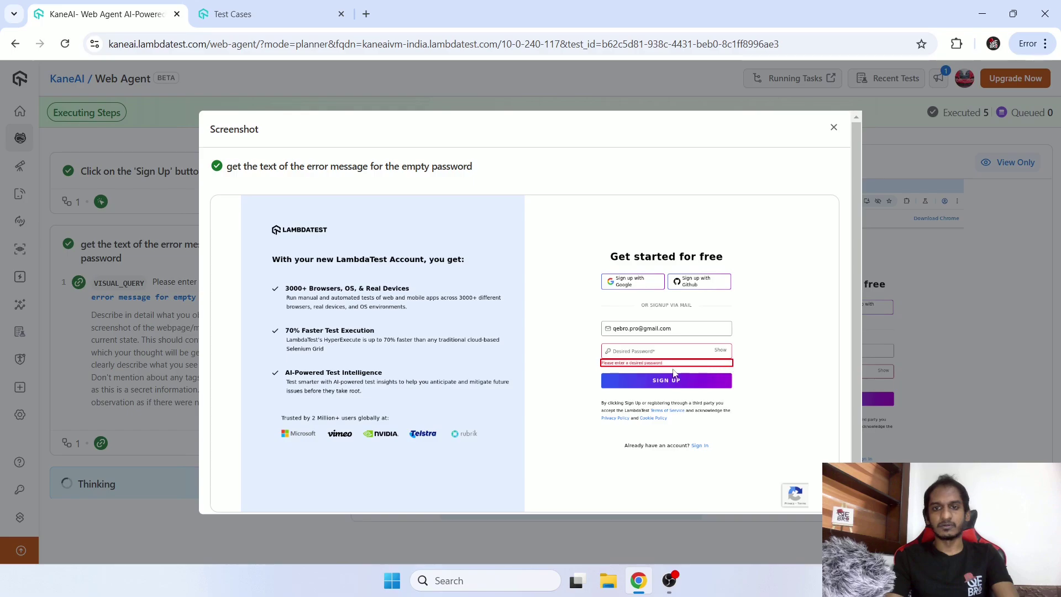
click(833, 128)
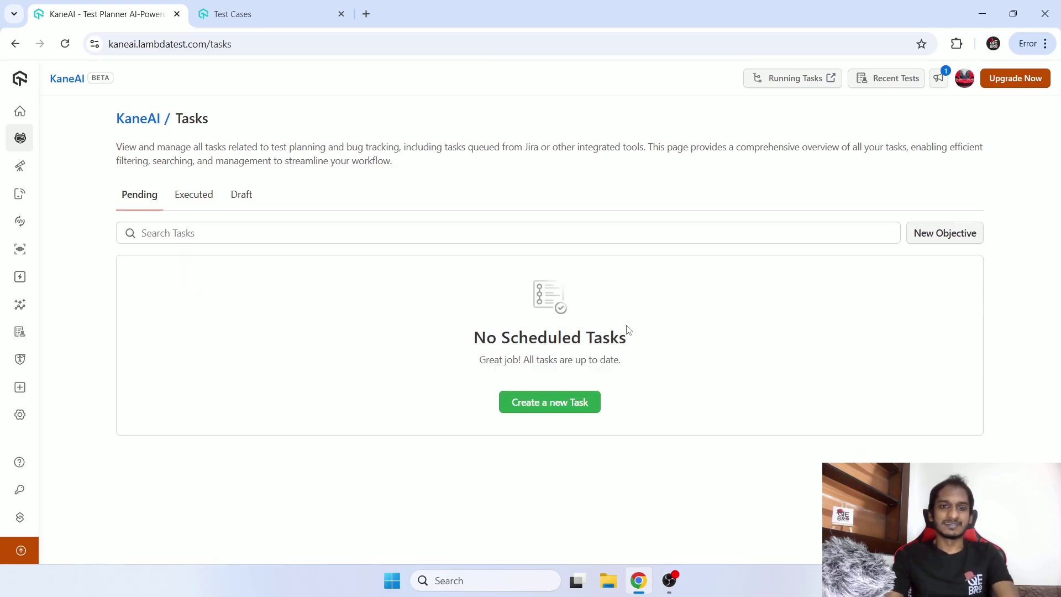
From the Executed tasks, open the empty-password signup task as test case TC-11.
click(202, 200)
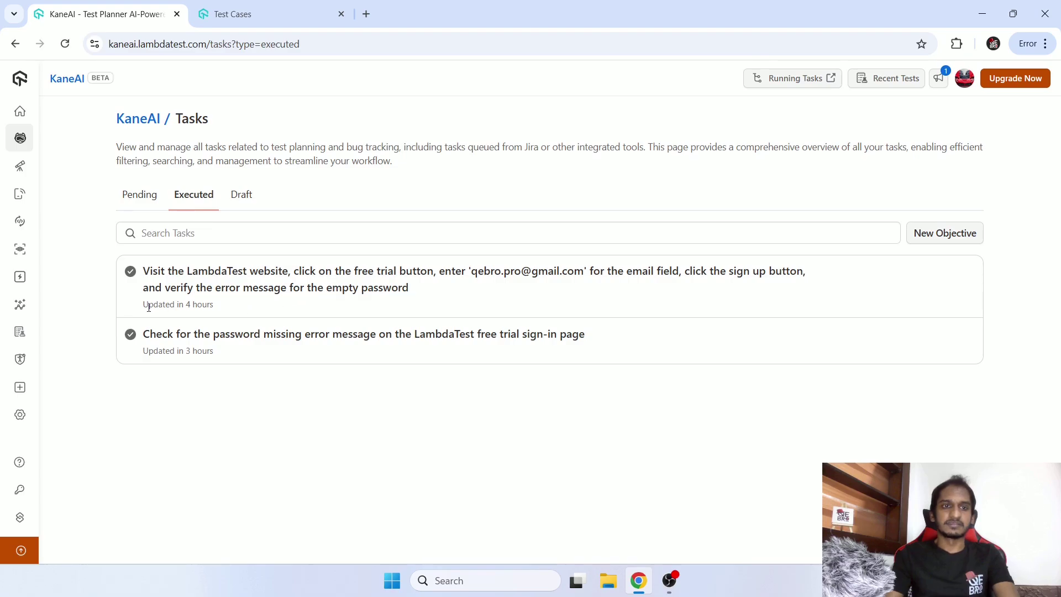
drag(149, 307, 215, 314)
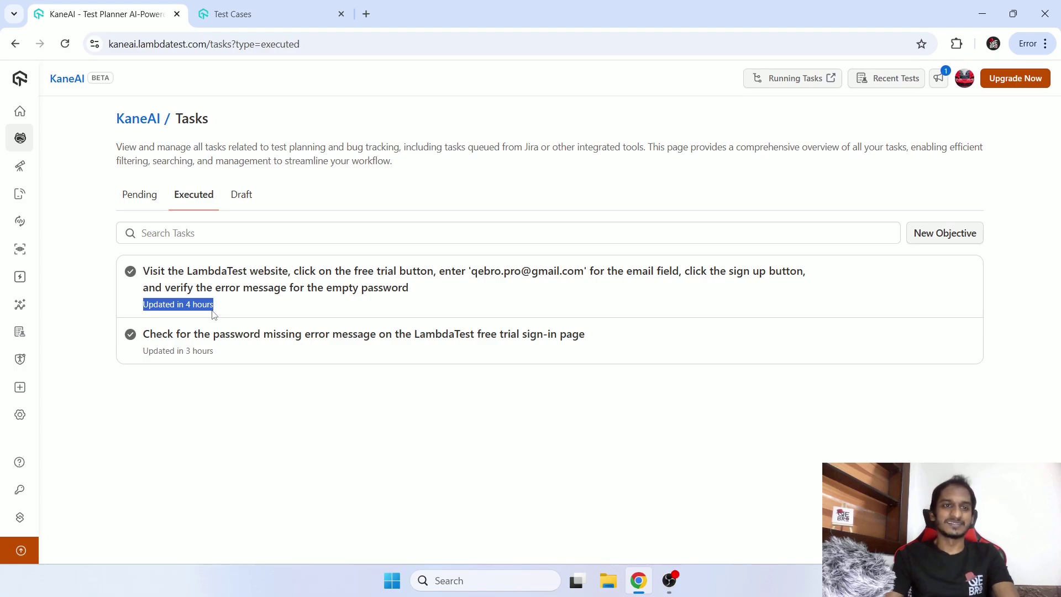
drag(215, 314, 213, 314)
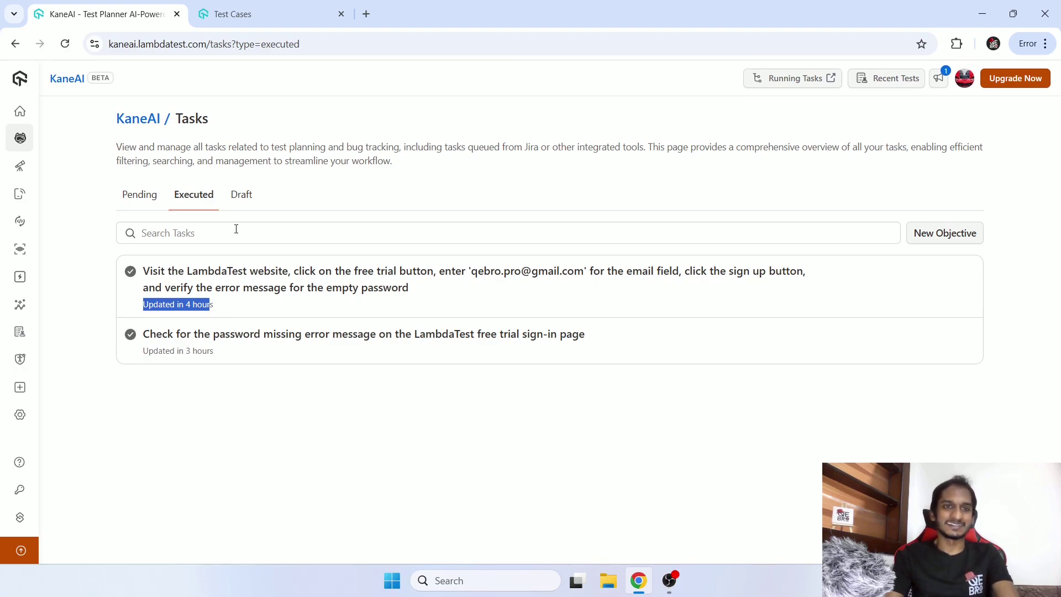
click(249, 205)
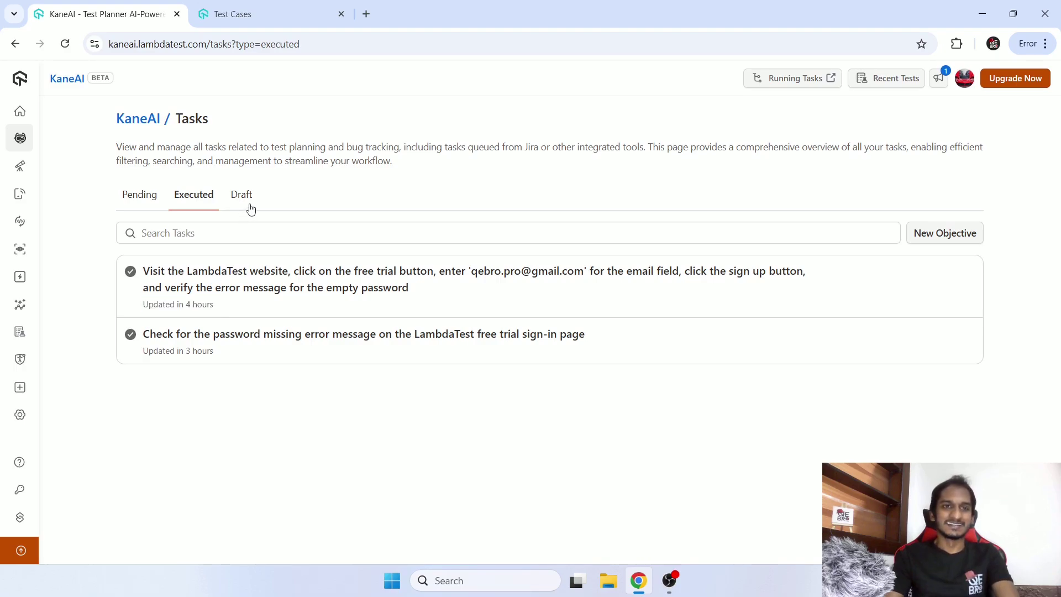
click(190, 203)
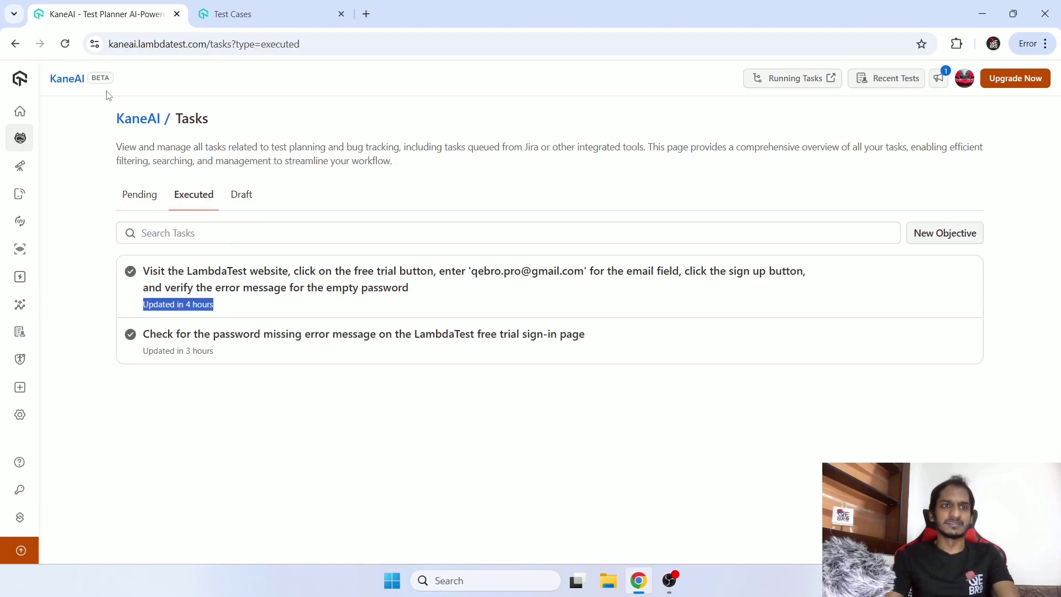
click(266, 287)
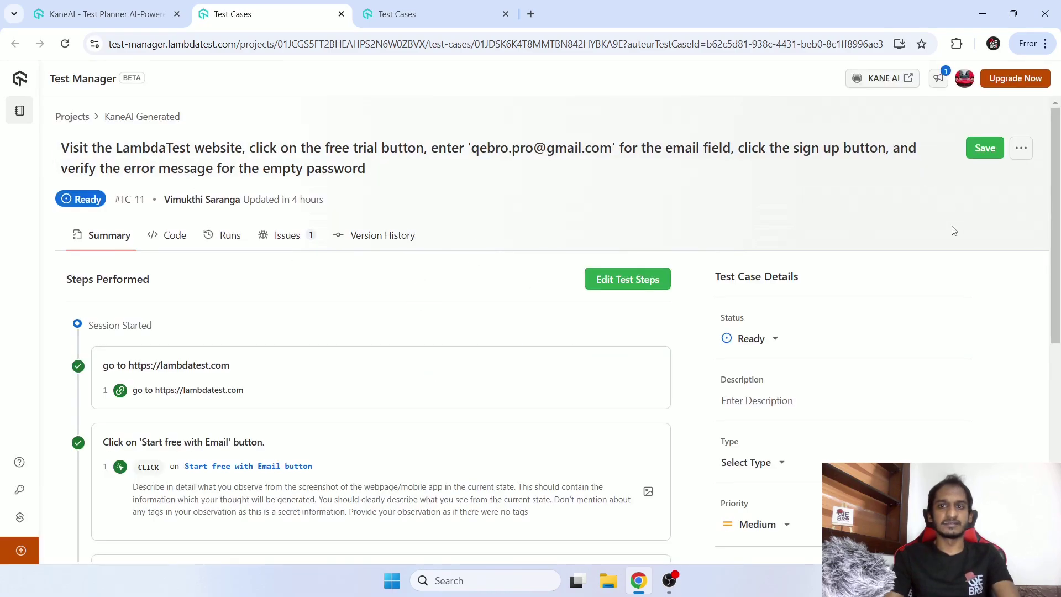
Scan TC-11's recorded steps and generated Python Selenium code, then show its high-priority issue.
scroll(191, 322, down, 3)
scroll(355, 173, down, 3)
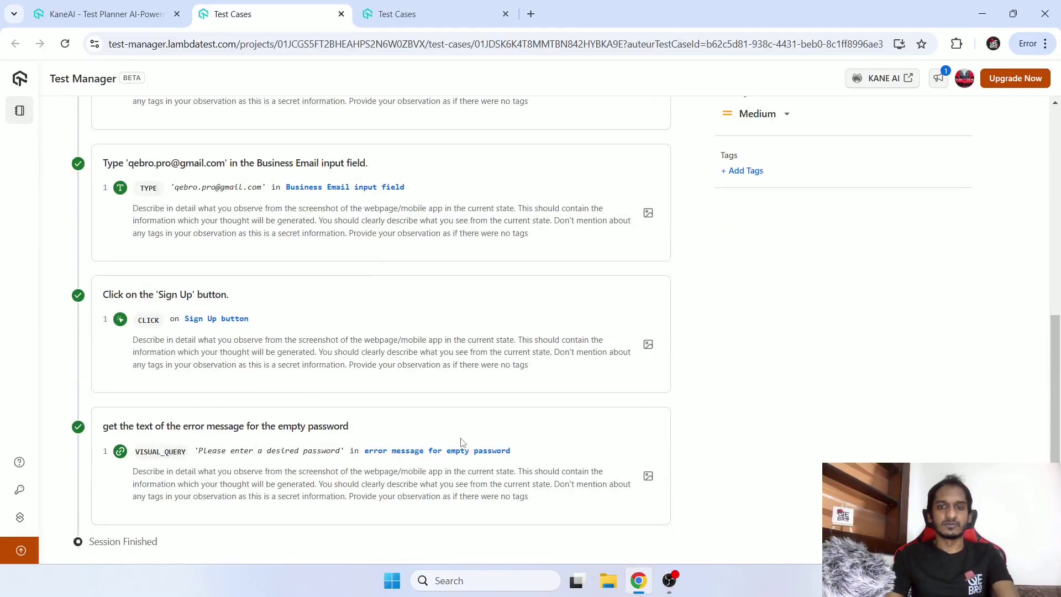
scroll(462, 437, up, 6)
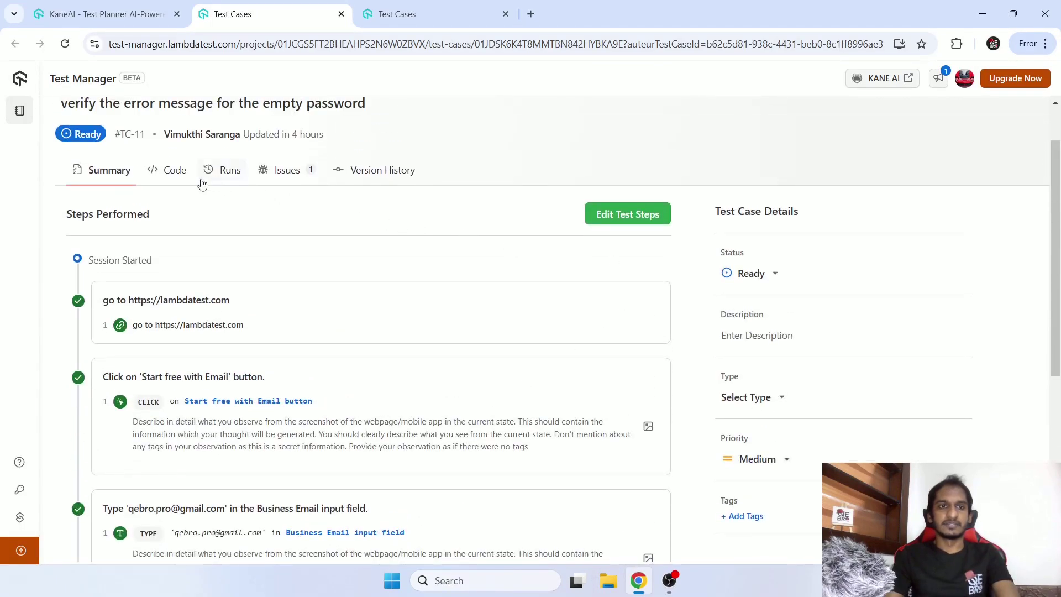
click(175, 171)
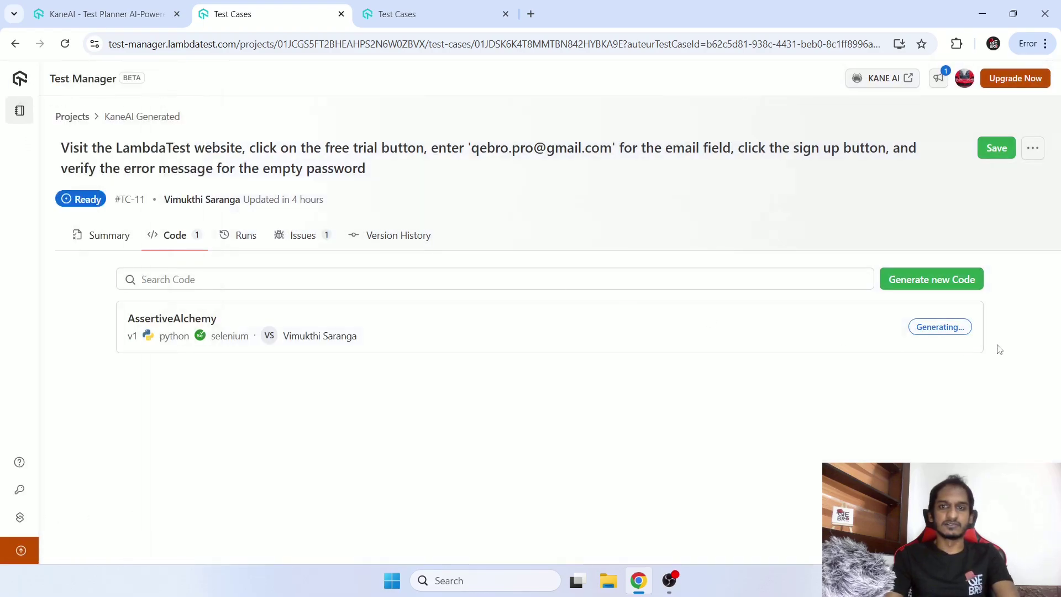
click(296, 238)
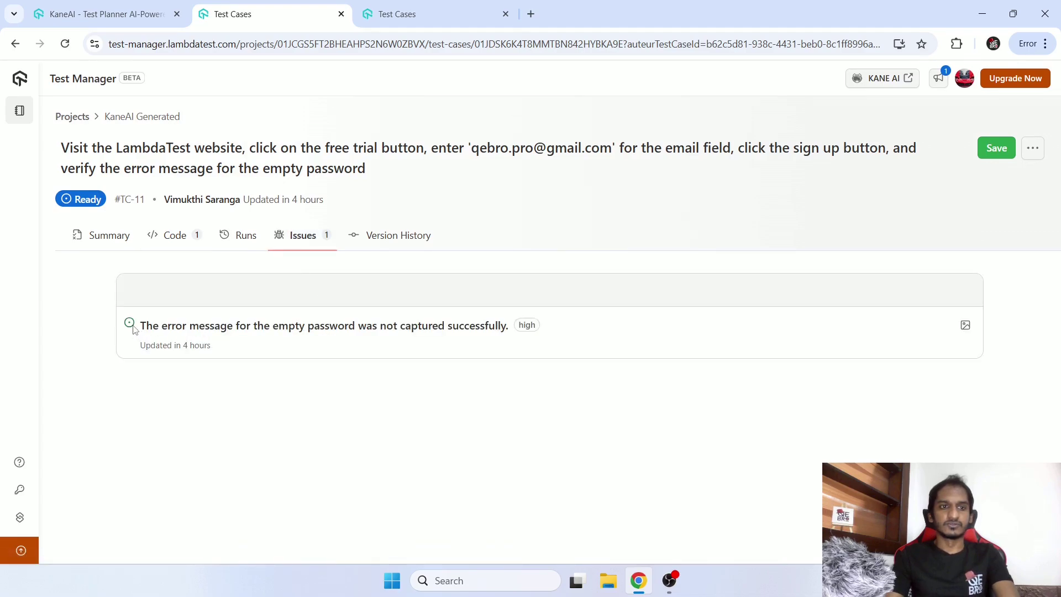
click(299, 330)
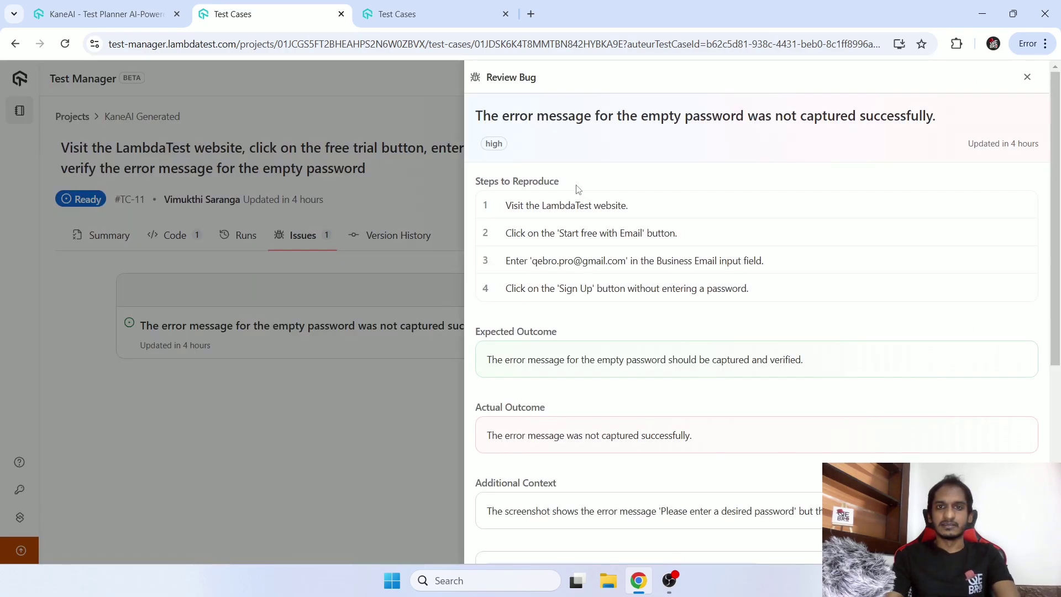
drag(525, 181, 605, 286)
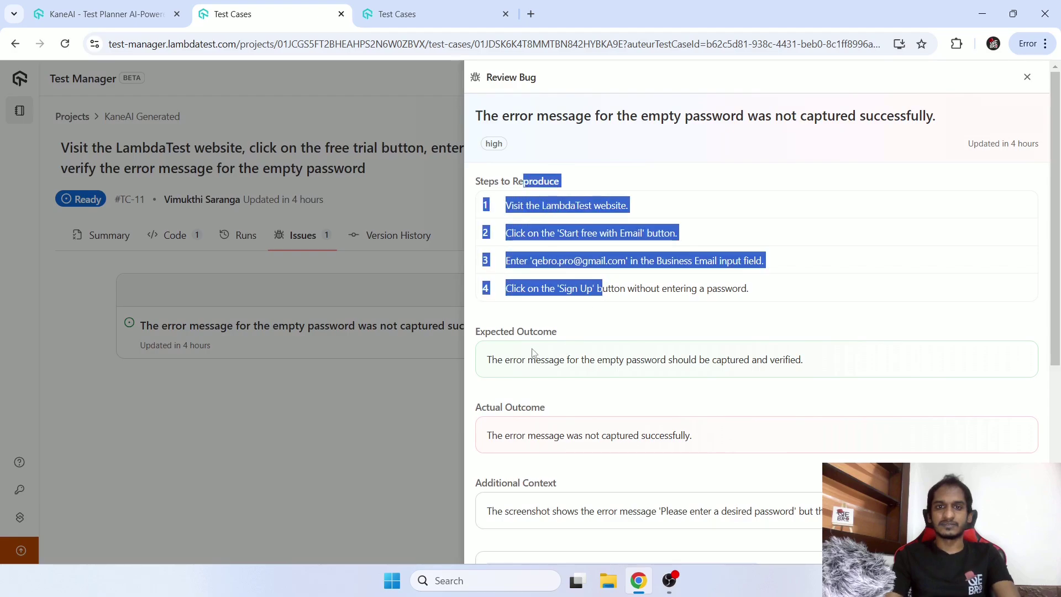
drag(534, 353, 633, 362)
drag(513, 412, 612, 448)
scroll(636, 450, down, 4)
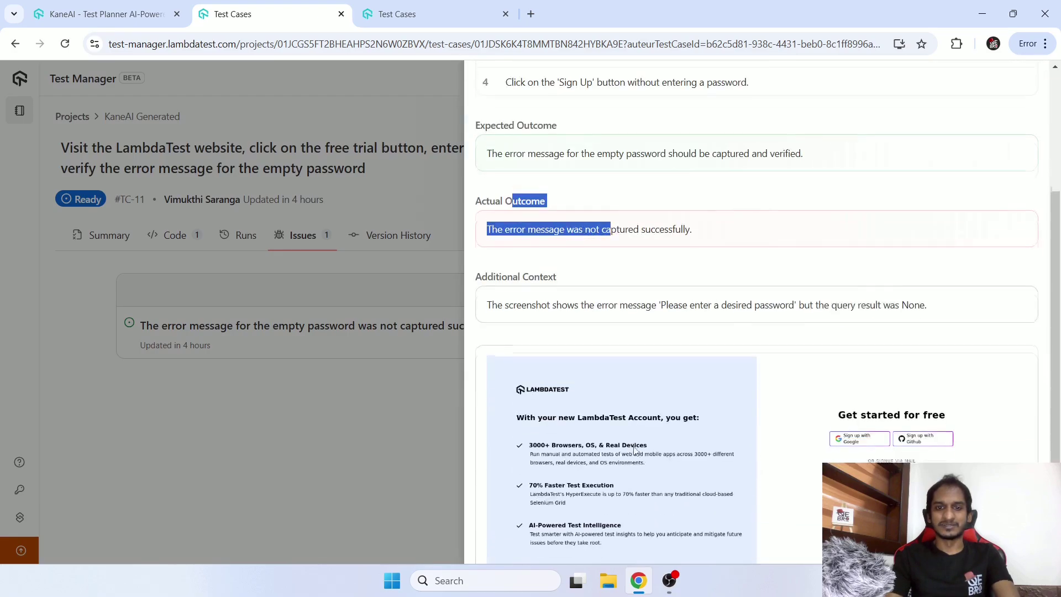
drag(507, 275, 848, 311)
scroll(810, 334, down, 2)
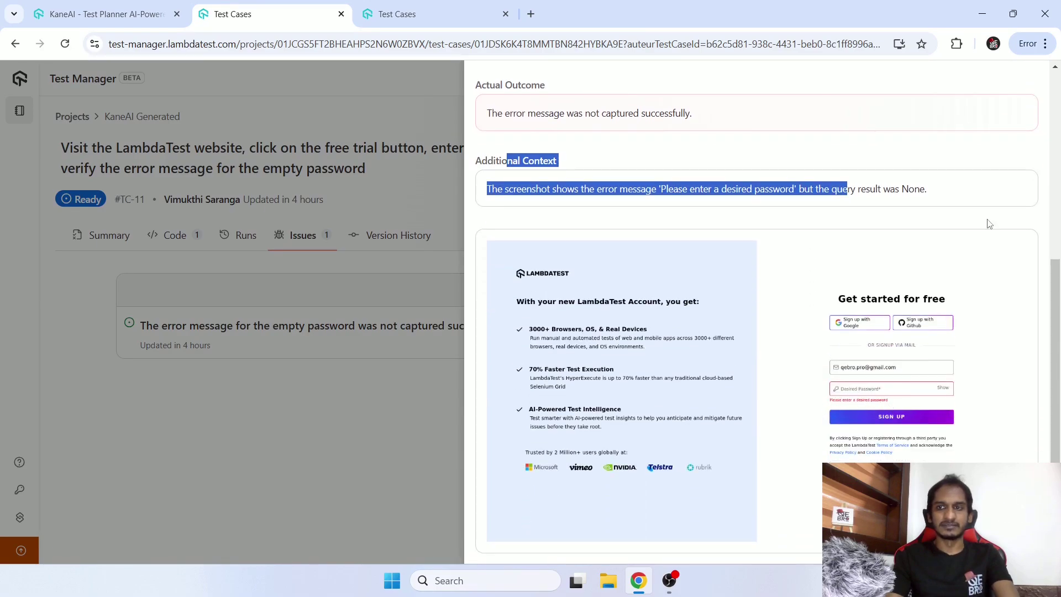
scroll(998, 108, up, 6)
click(1029, 82)
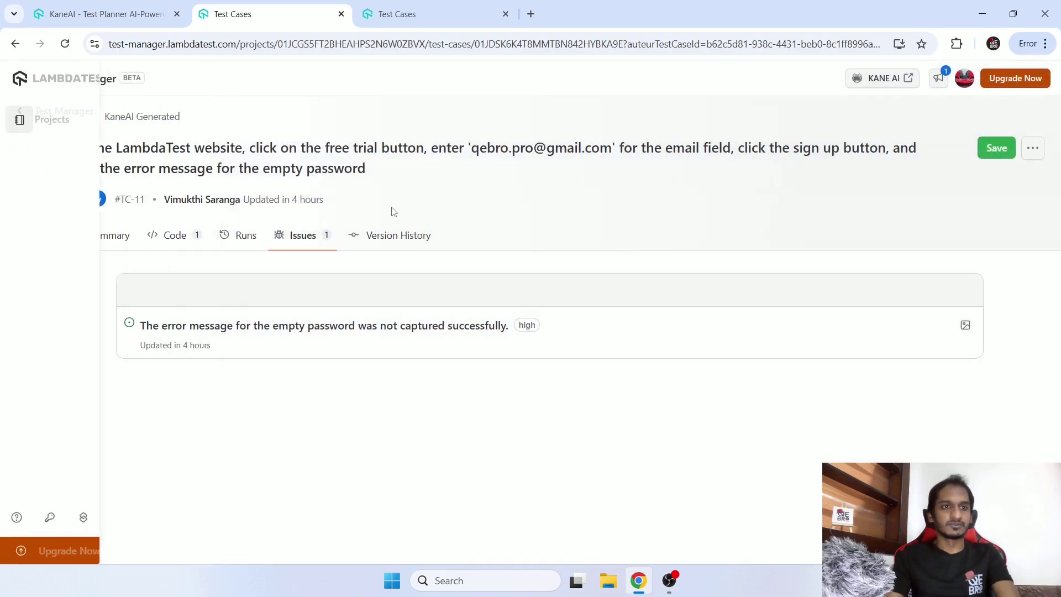
On TC-11's Summary, check the error-message step's screenshot and captured password error text.
click(116, 236)
scroll(497, 334, down, 7)
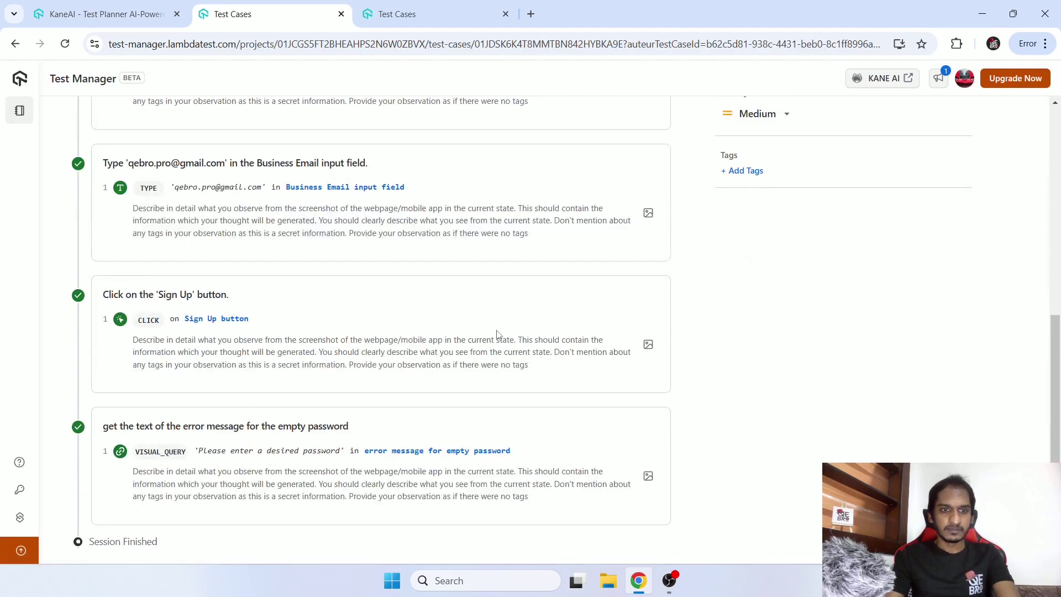
click(649, 476)
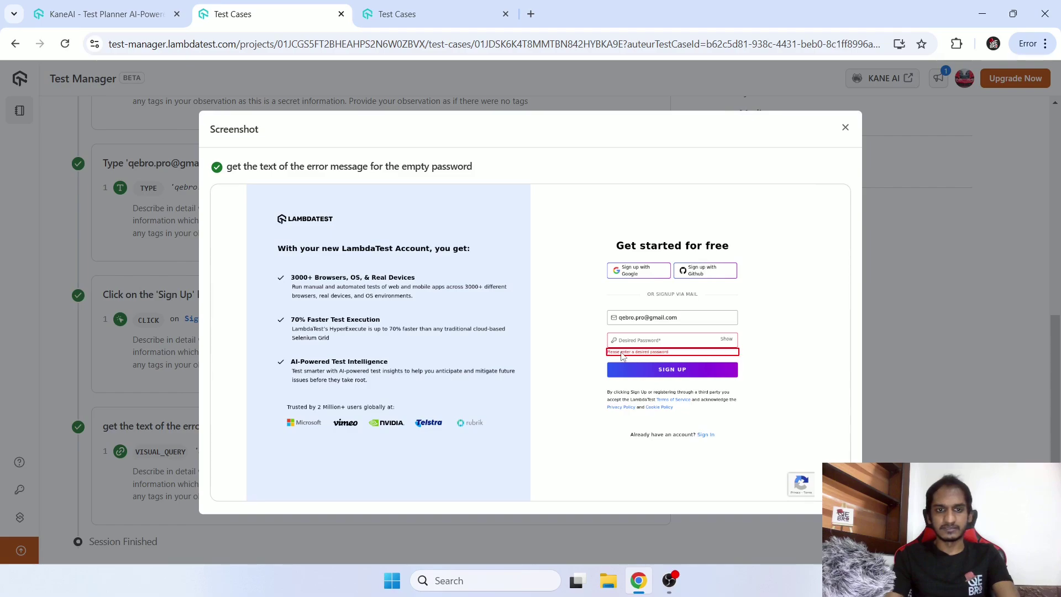
click(844, 128)
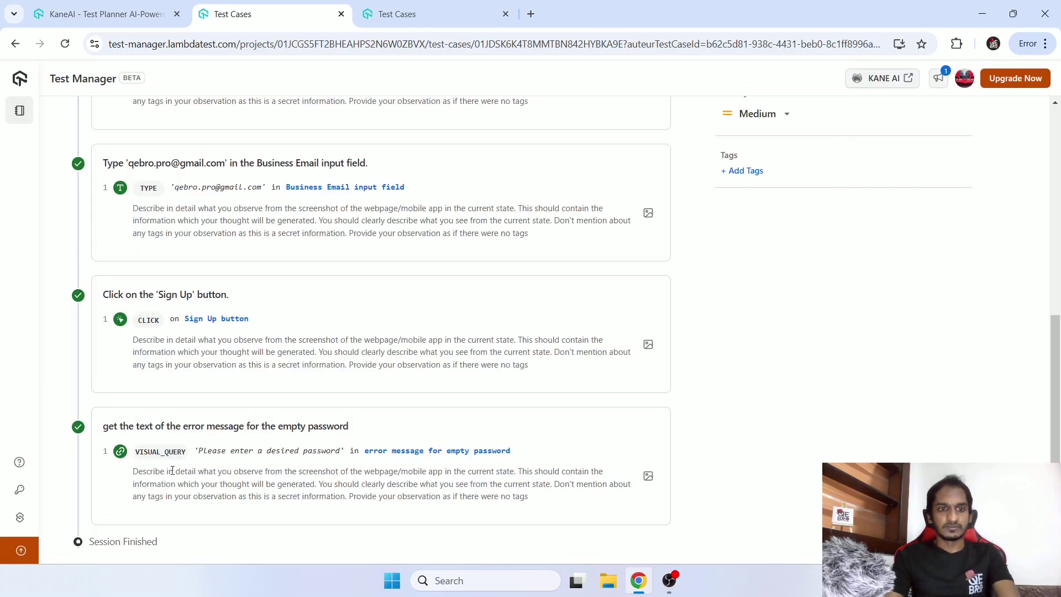
drag(205, 449, 350, 455)
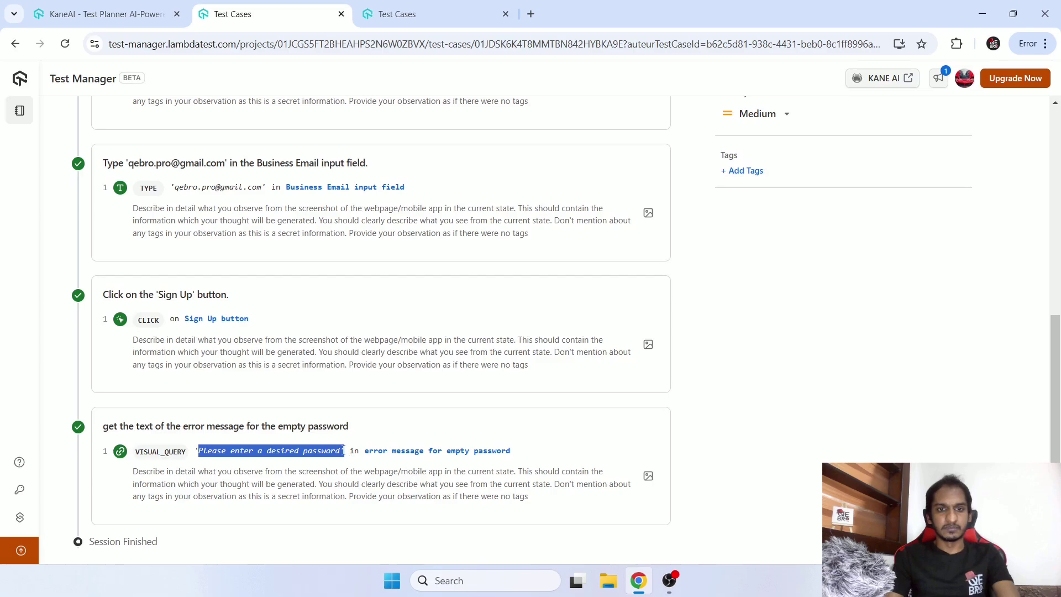
click(649, 476)
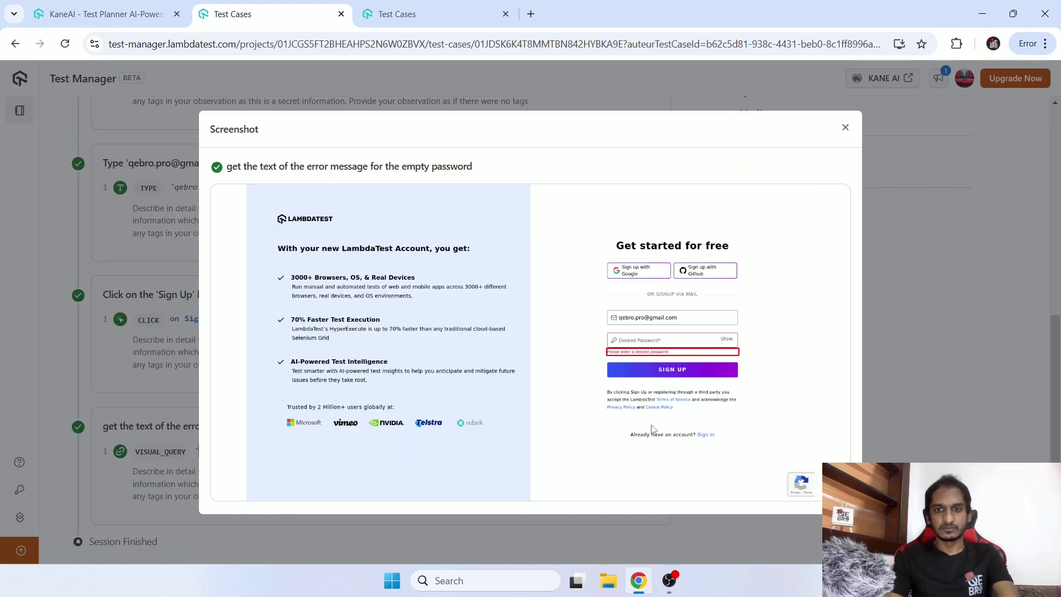
click(846, 128)
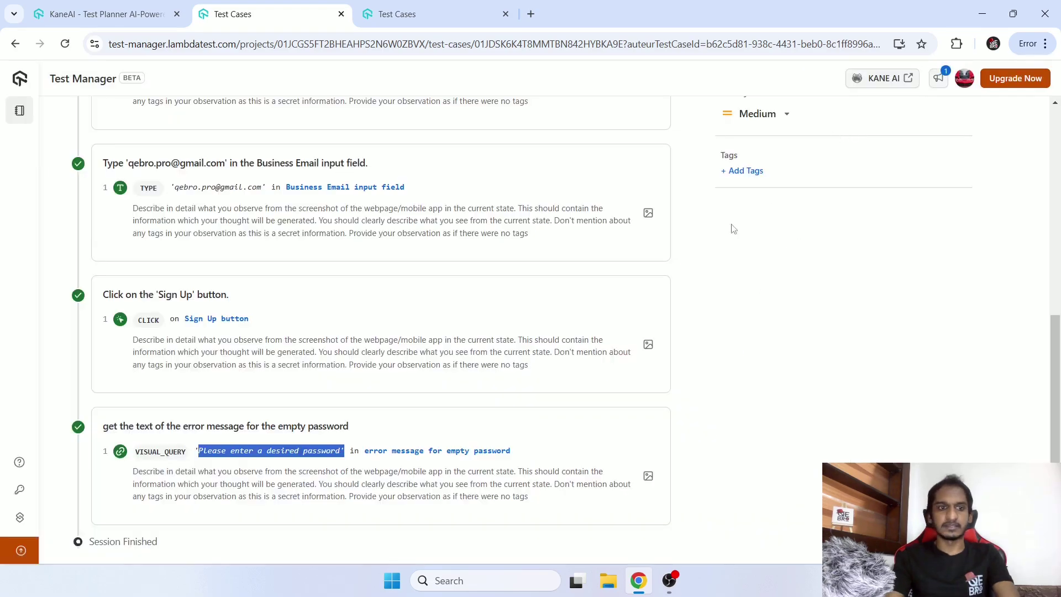
drag(133, 471, 440, 501)
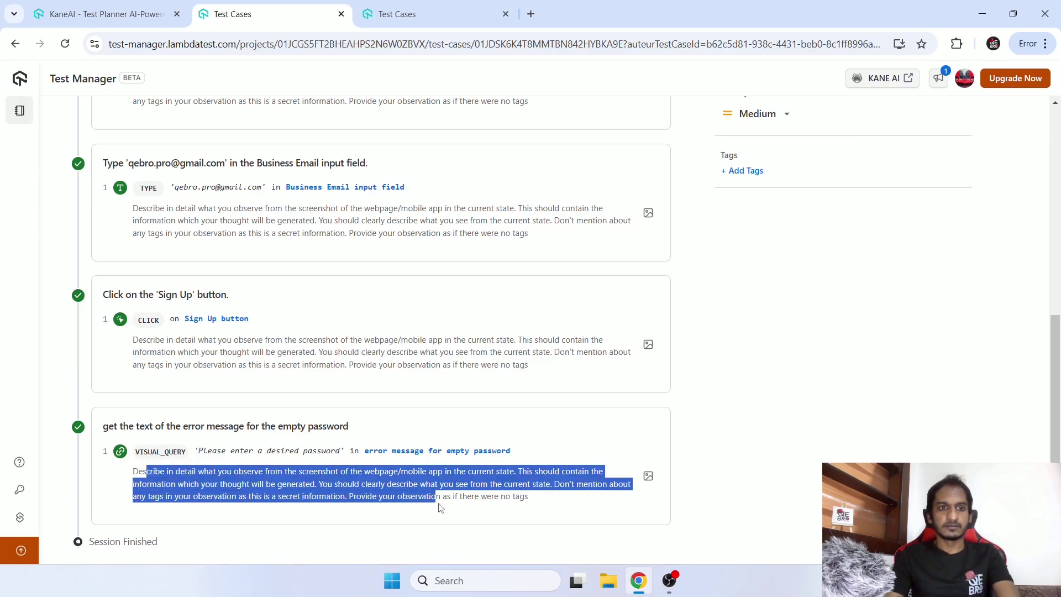
scroll(441, 503, up, 3)
scroll(420, 398, up, 5)
click(315, 175)
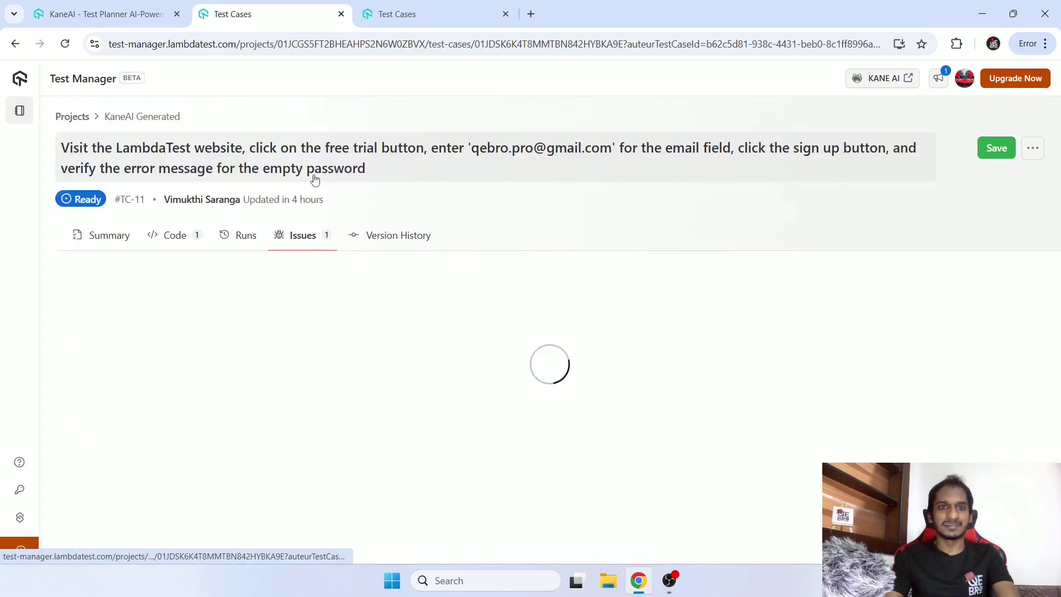
click(454, 326)
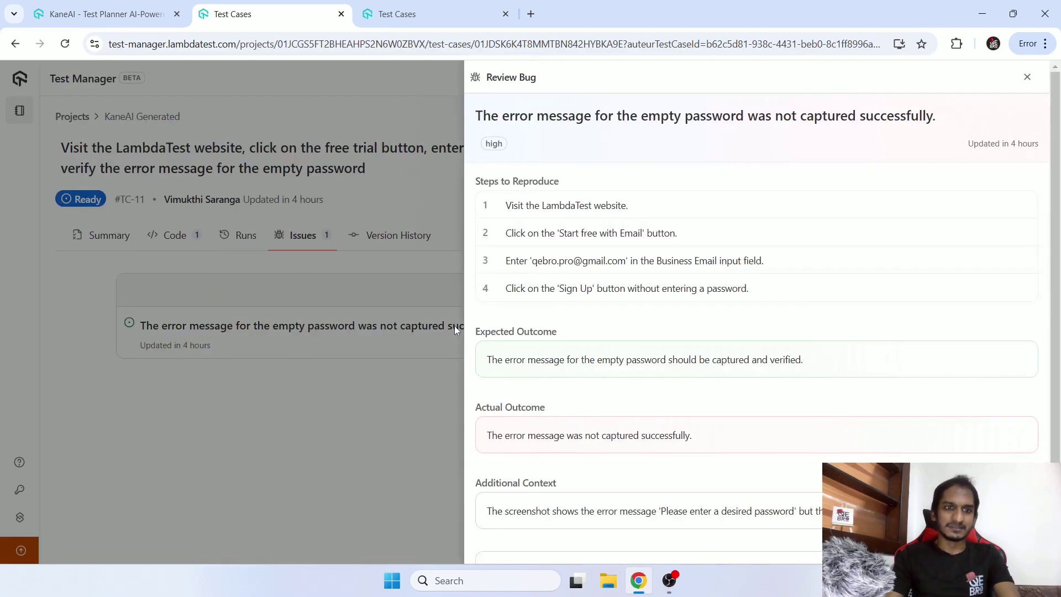
scroll(550, 357, down, 1)
drag(487, 366, 730, 364)
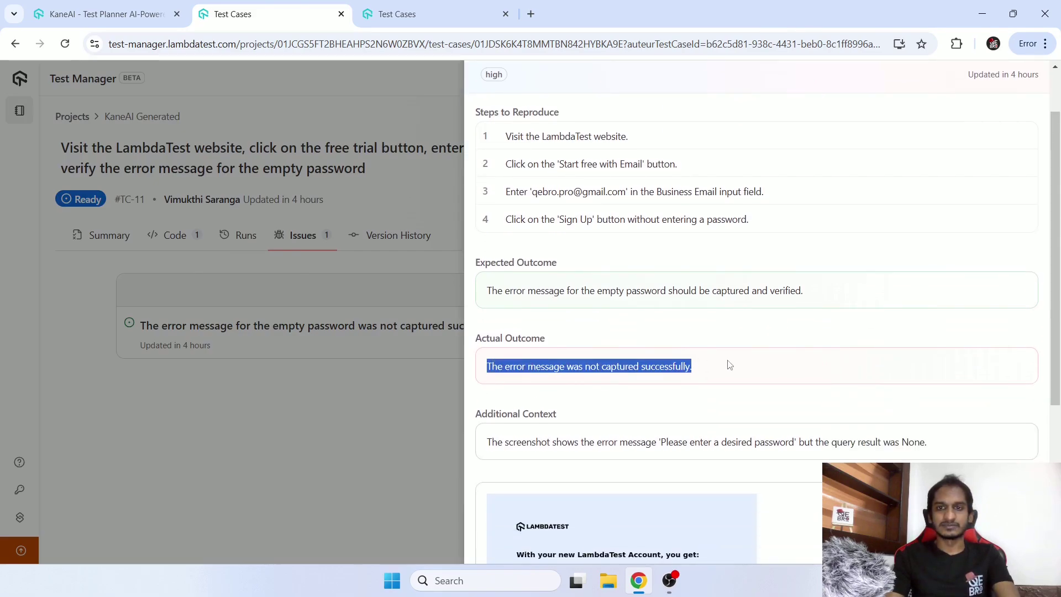
scroll(729, 365, down, 4)
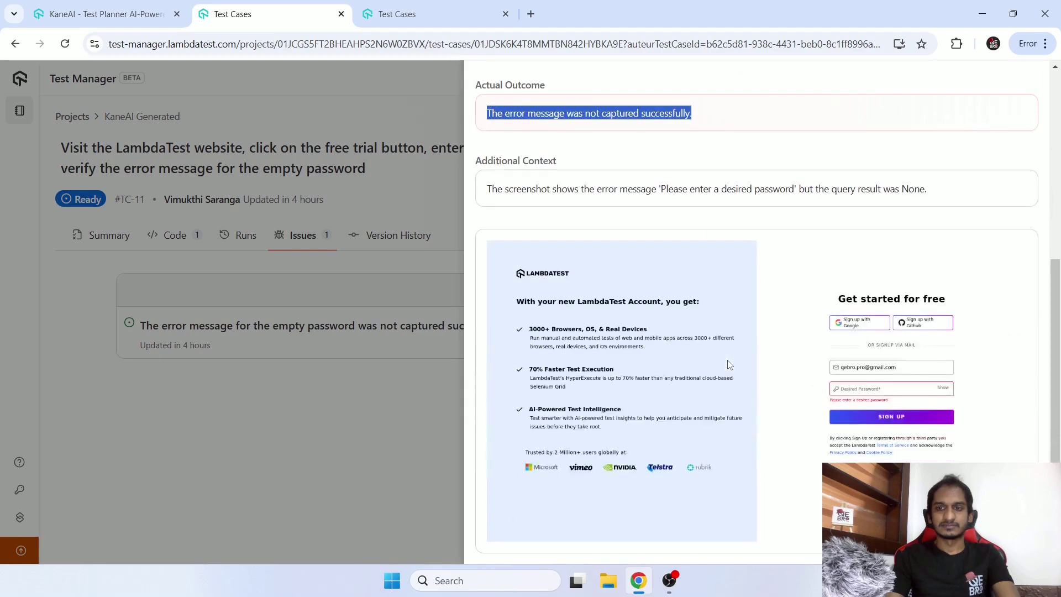
scroll(729, 365, up, 5)
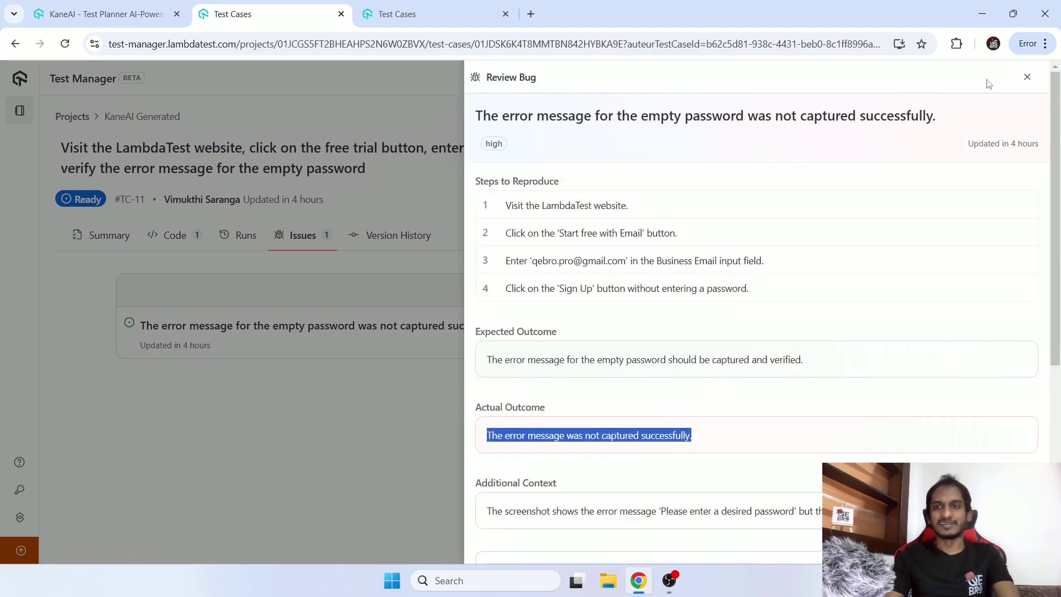
scroll(765, 257, down, 5)
scroll(817, 249, up, 5)
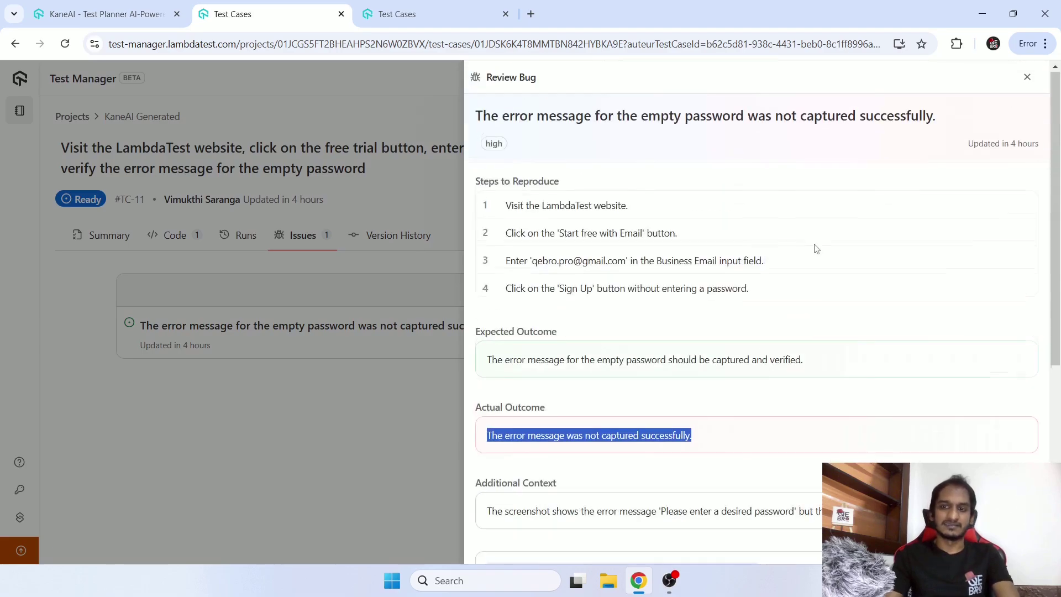
click(1026, 78)
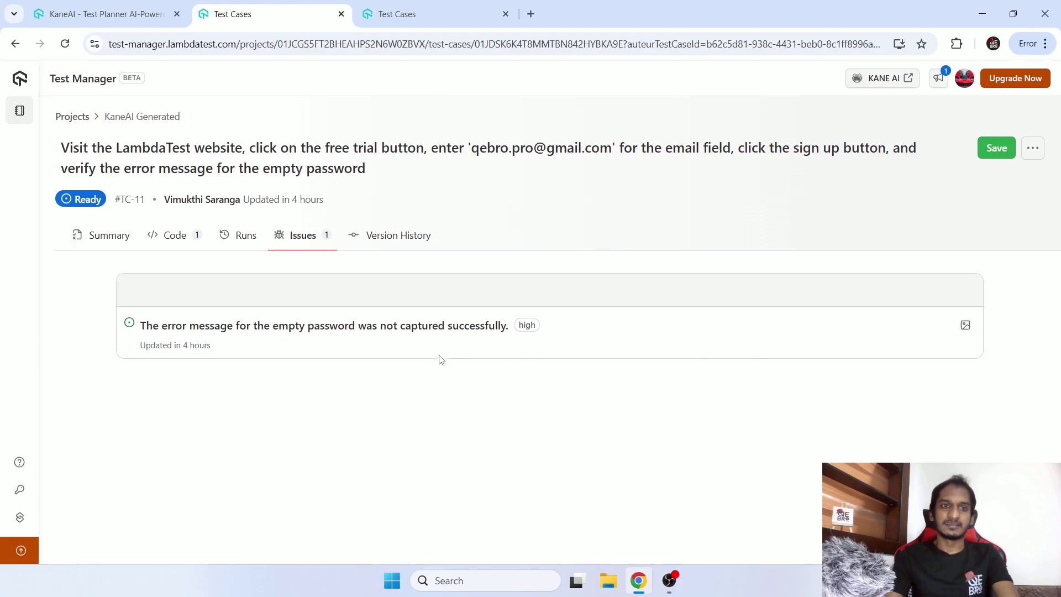
click(396, 327)
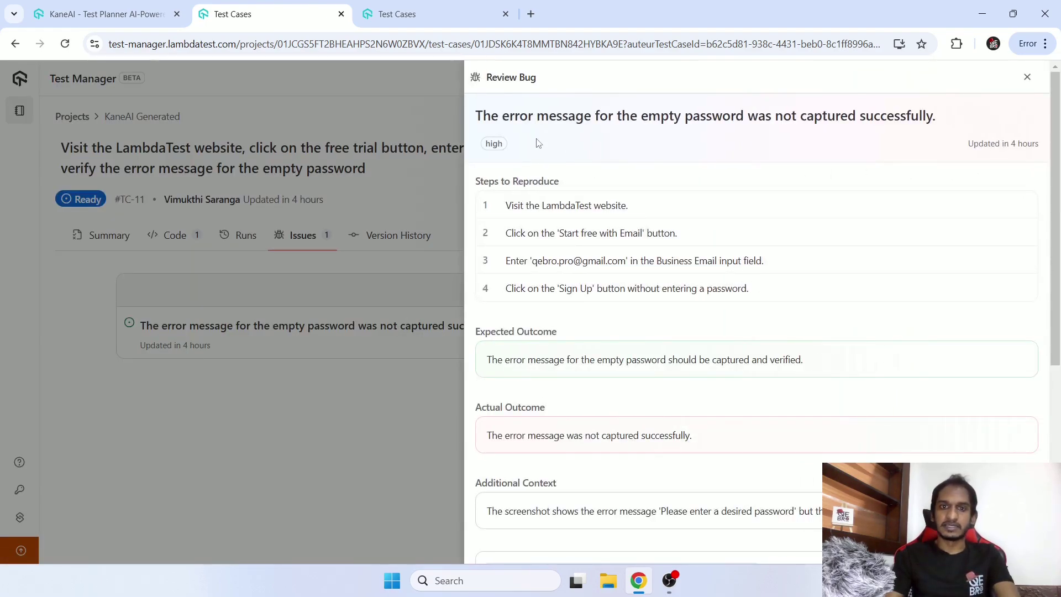
scroll(539, 143, down, 6)
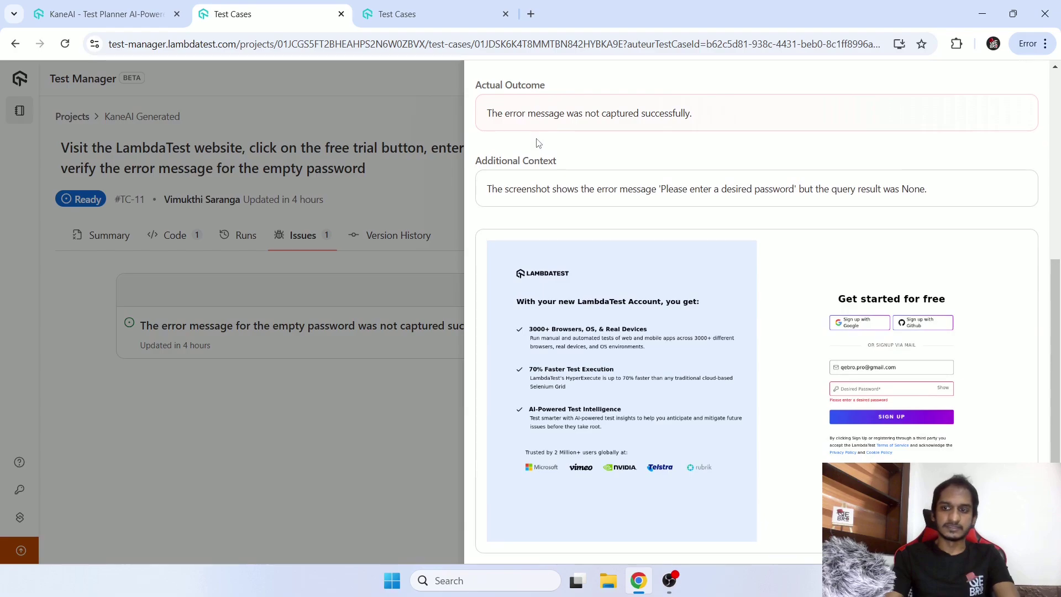
scroll(539, 144, up, 6)
click(1028, 77)
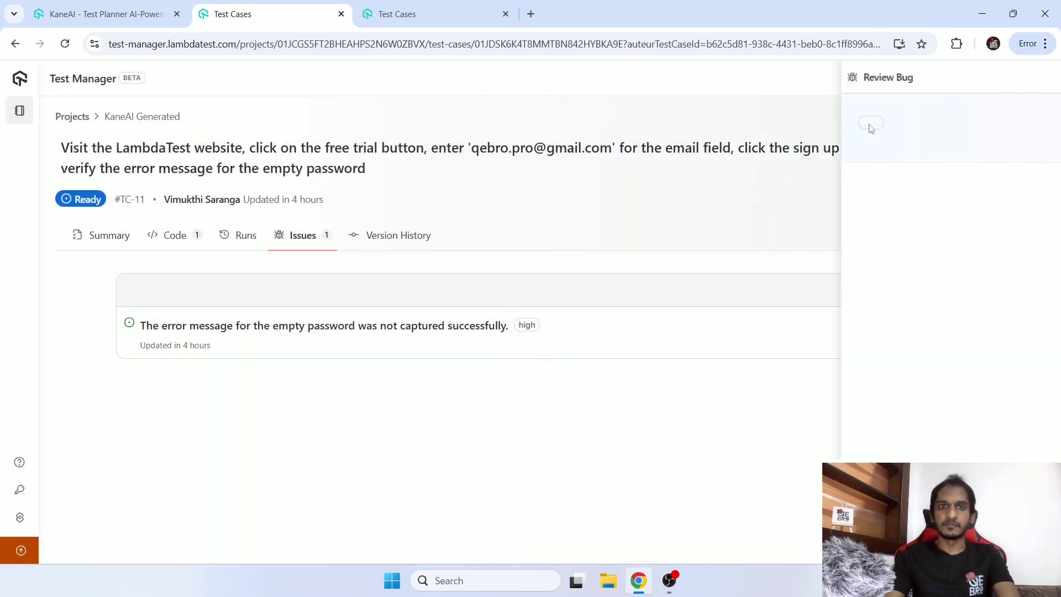
Glance over the test case's history, issues, runs and code, then switch to Test Signup and Login Error Messages.
click(410, 245)
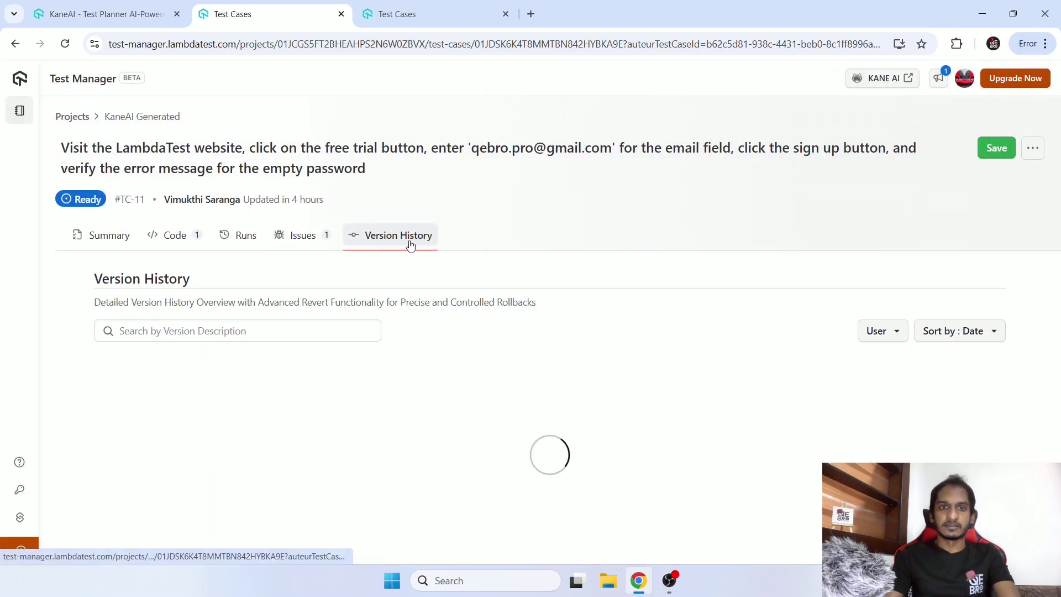
click(331, 244)
click(244, 236)
click(192, 241)
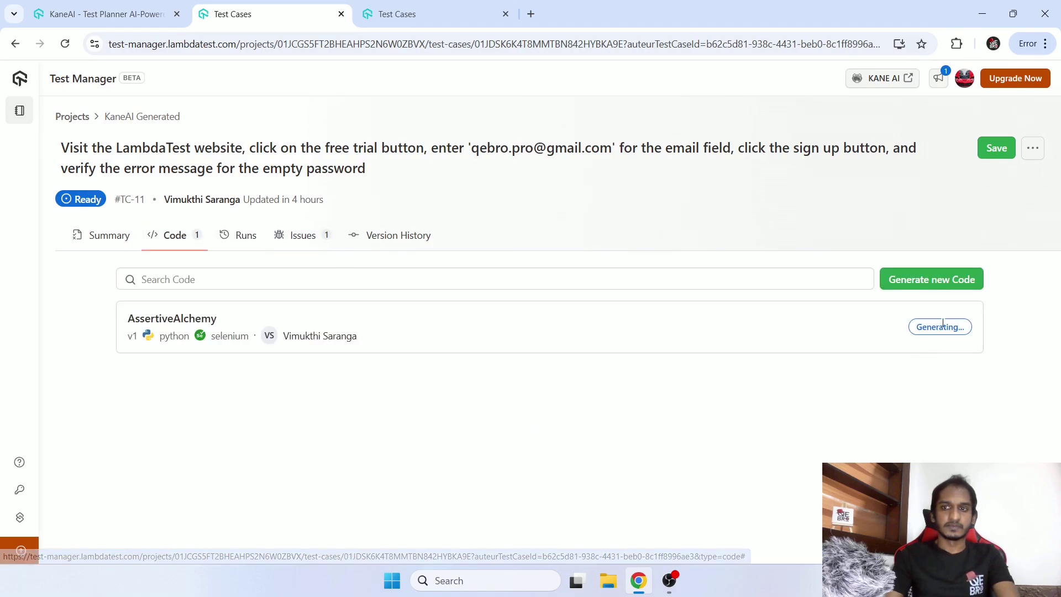
click(429, 14)
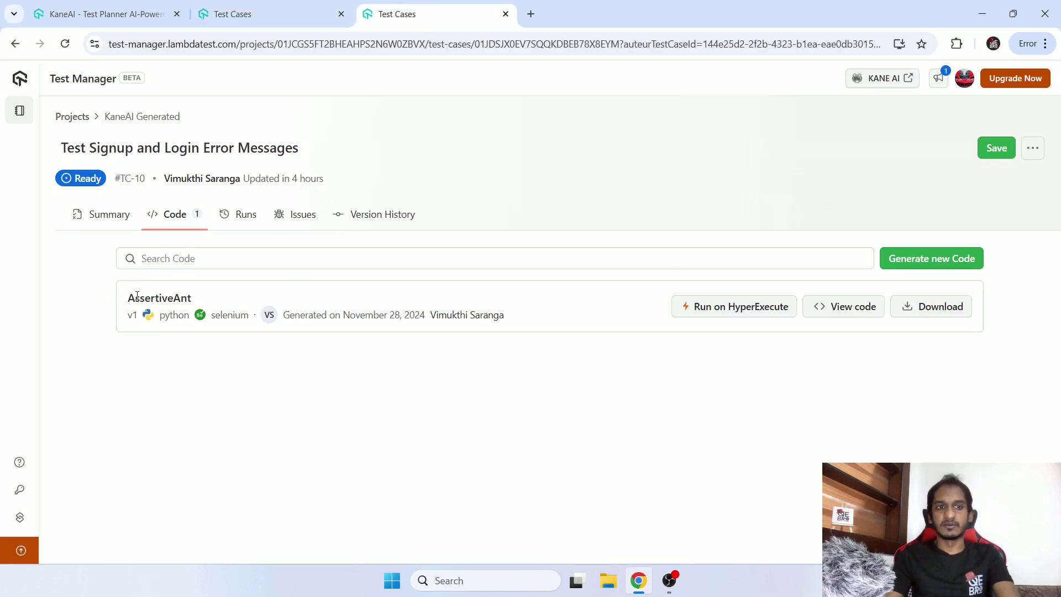
drag(137, 296, 495, 327)
click(578, 379)
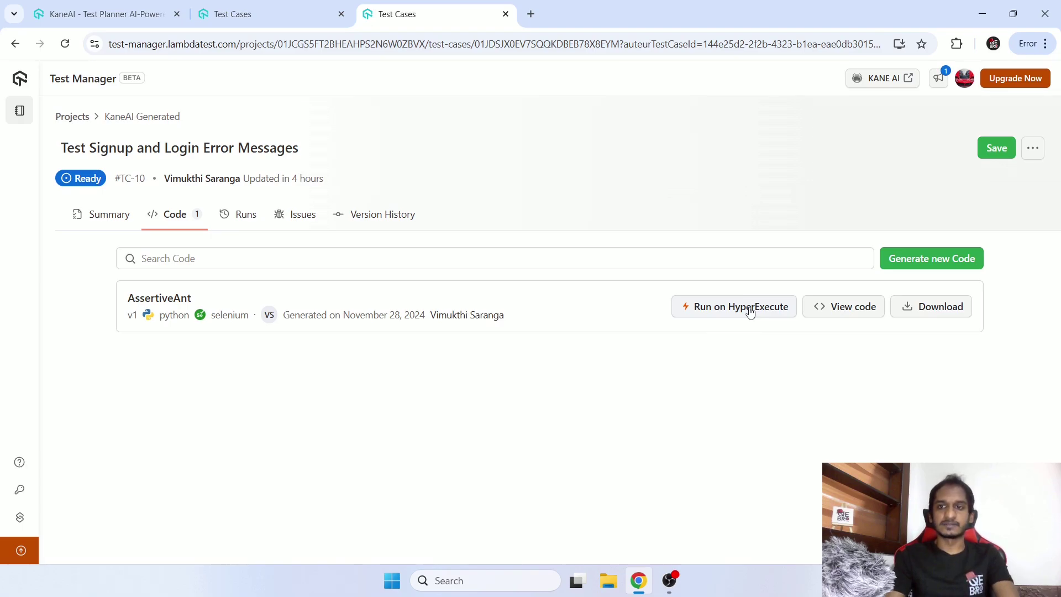
Open AssertiveAnt's generated code and scroll UIActions.py to the retry loop at lines 90–104.
click(824, 308)
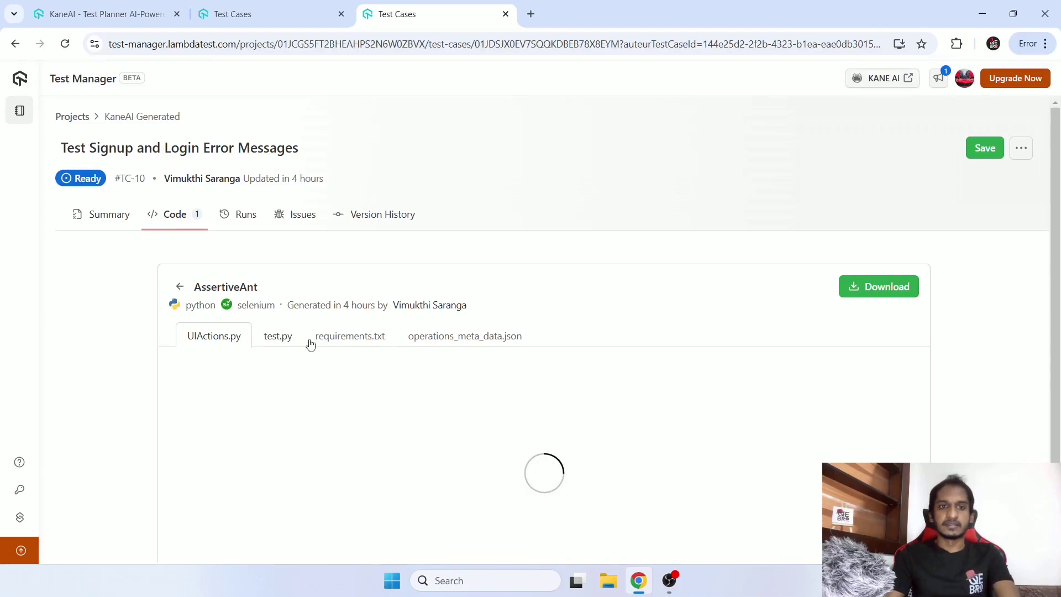
scroll(710, 215, down, 1)
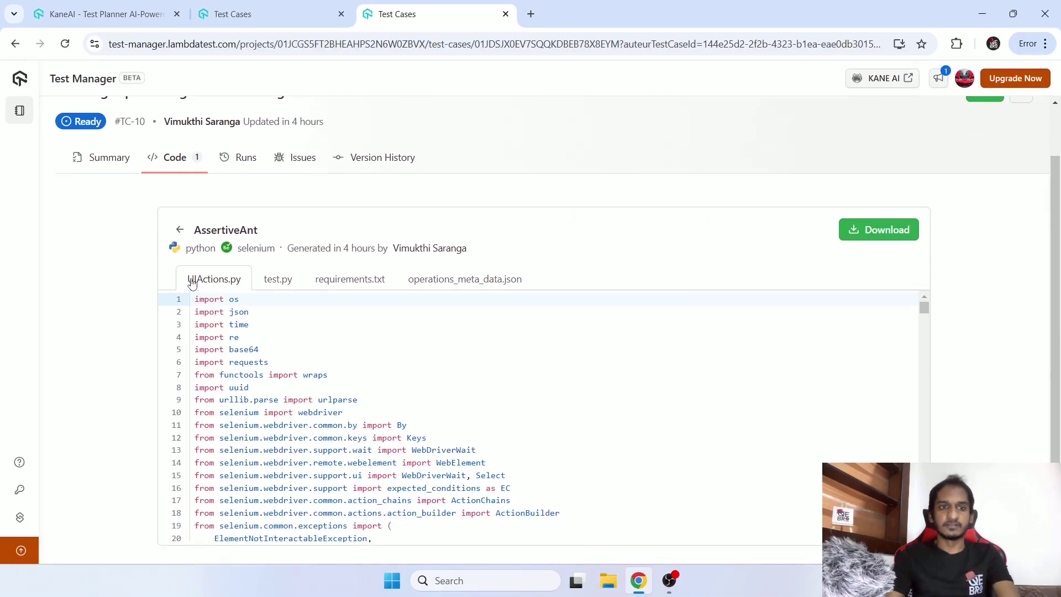
drag(191, 283, 260, 287)
scroll(708, 367, down, 3)
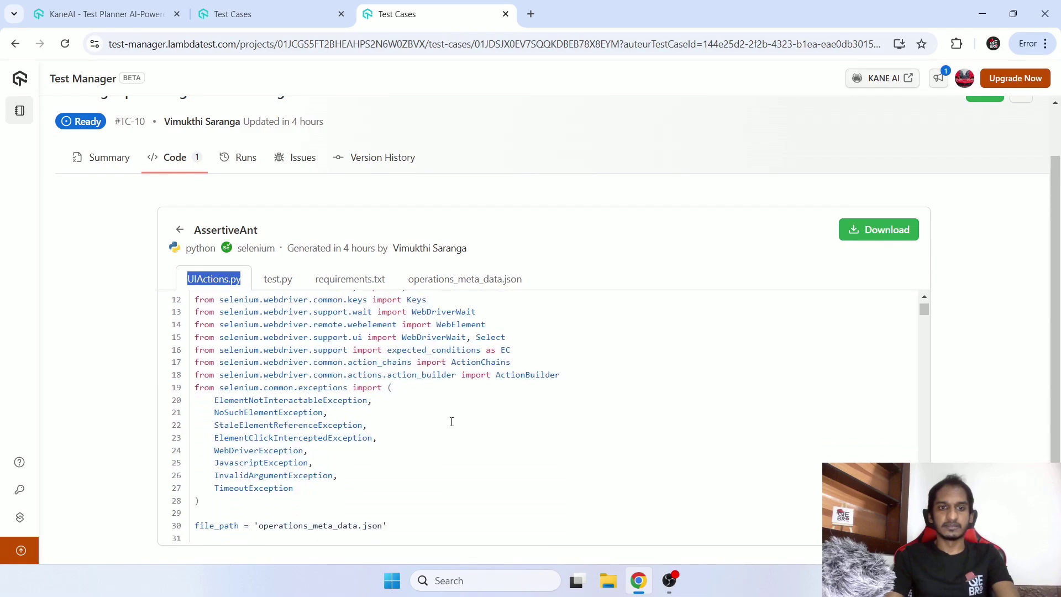
scroll(452, 422, down, 3)
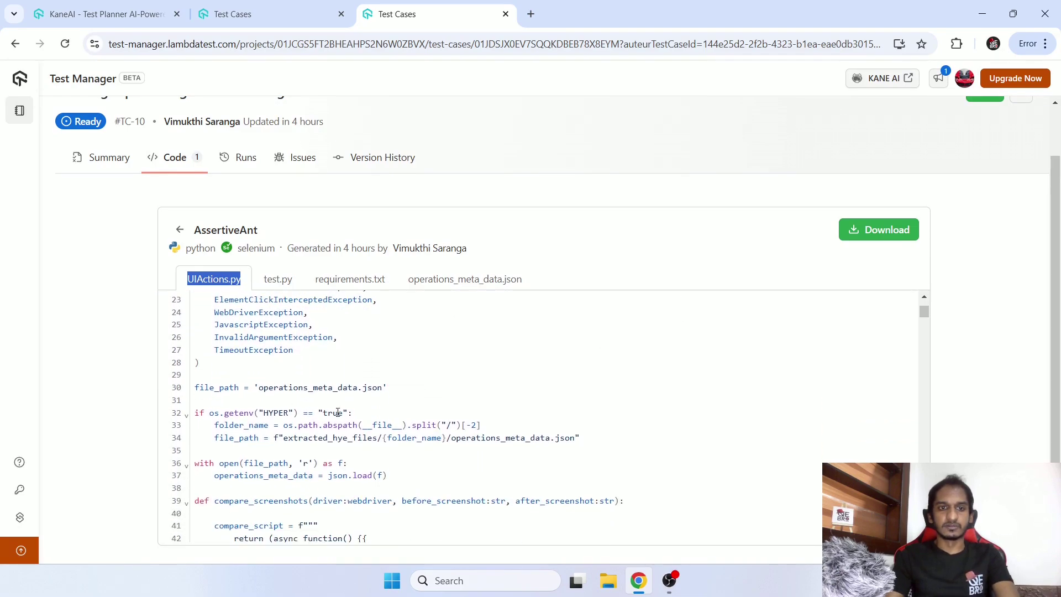
scroll(338, 413, down, 2)
scroll(299, 365, down, 3)
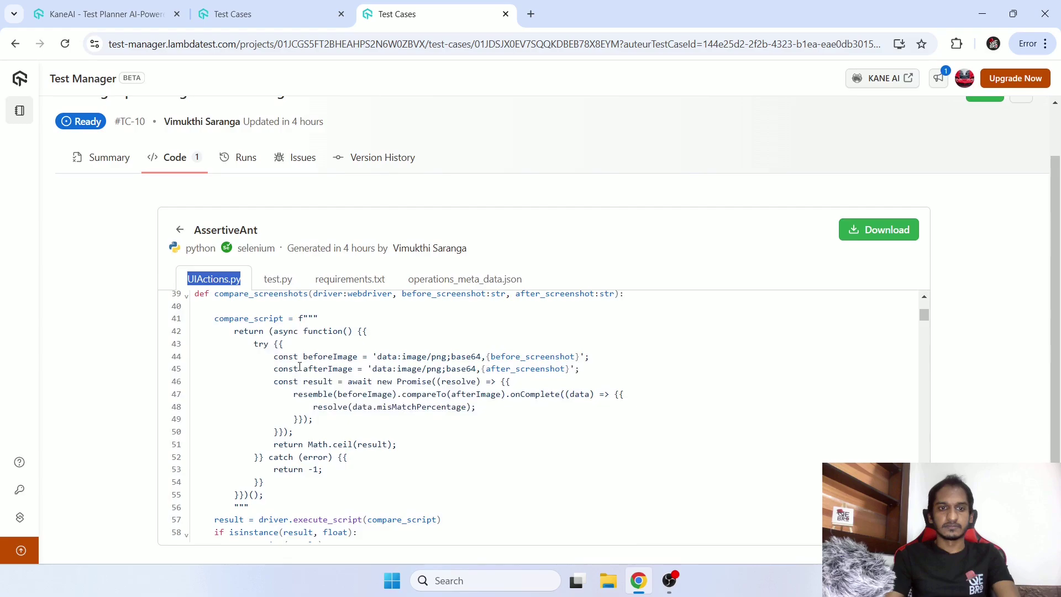
scroll(438, 393, down, 4)
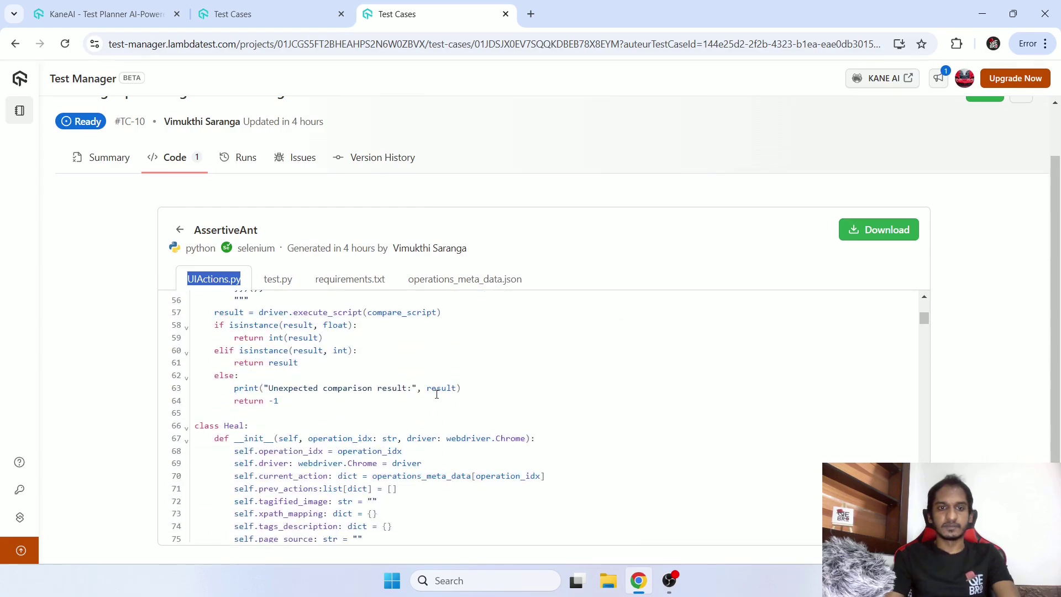
scroll(436, 394, down, 7)
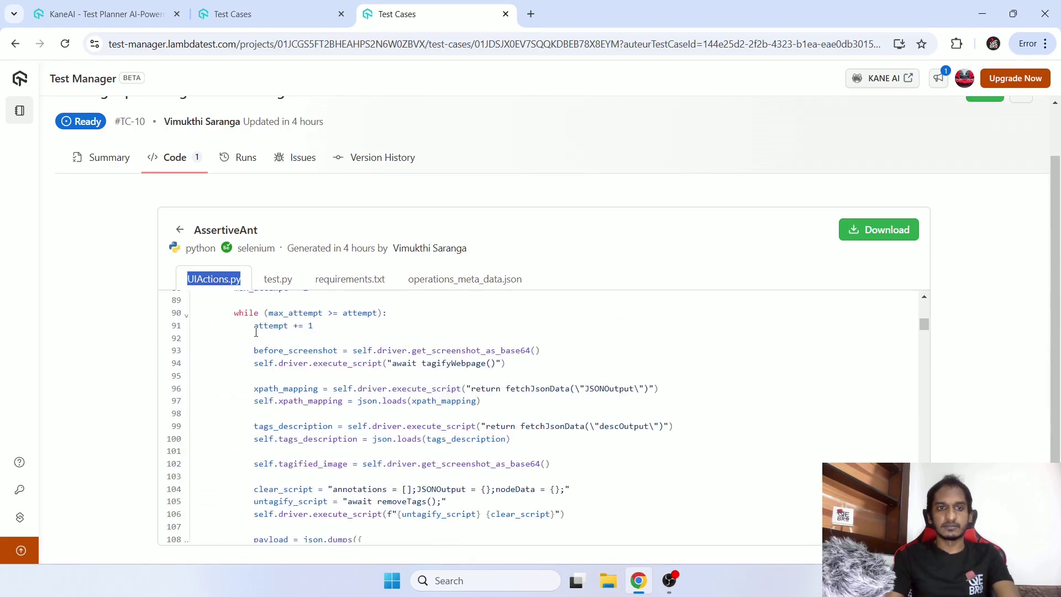
drag(243, 313, 393, 494)
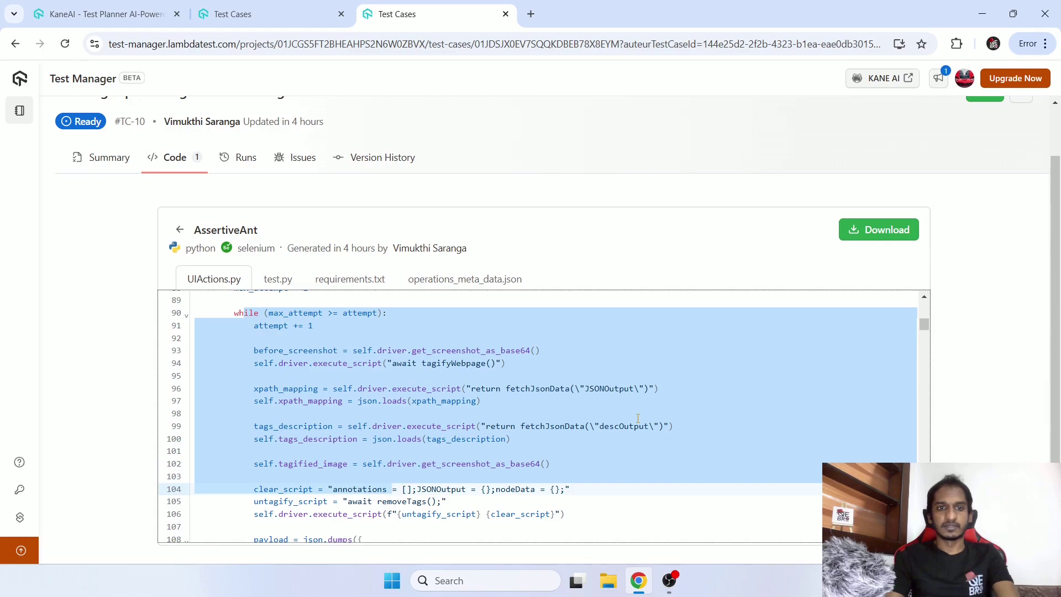
click(403, 378)
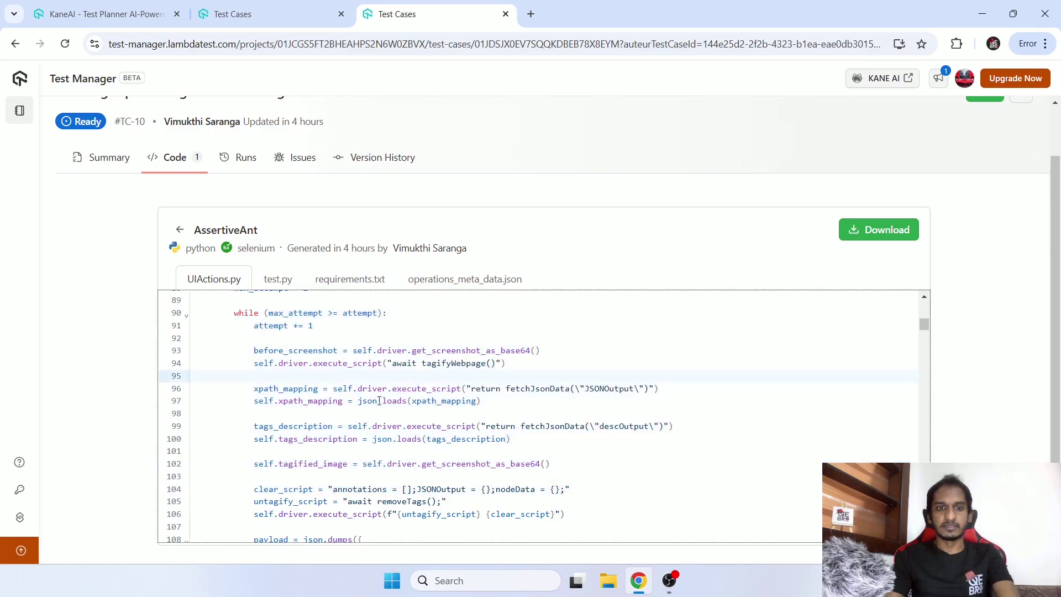
Continue down UIActions.py to the retry() function around line 411.
scroll(559, 430, down, 4)
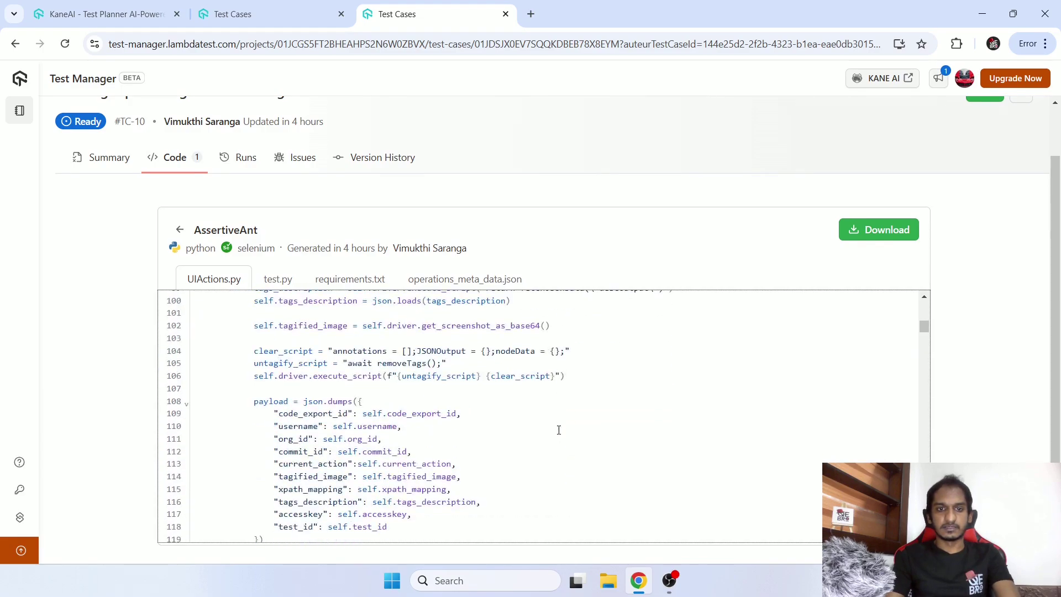
scroll(559, 430, down, 5)
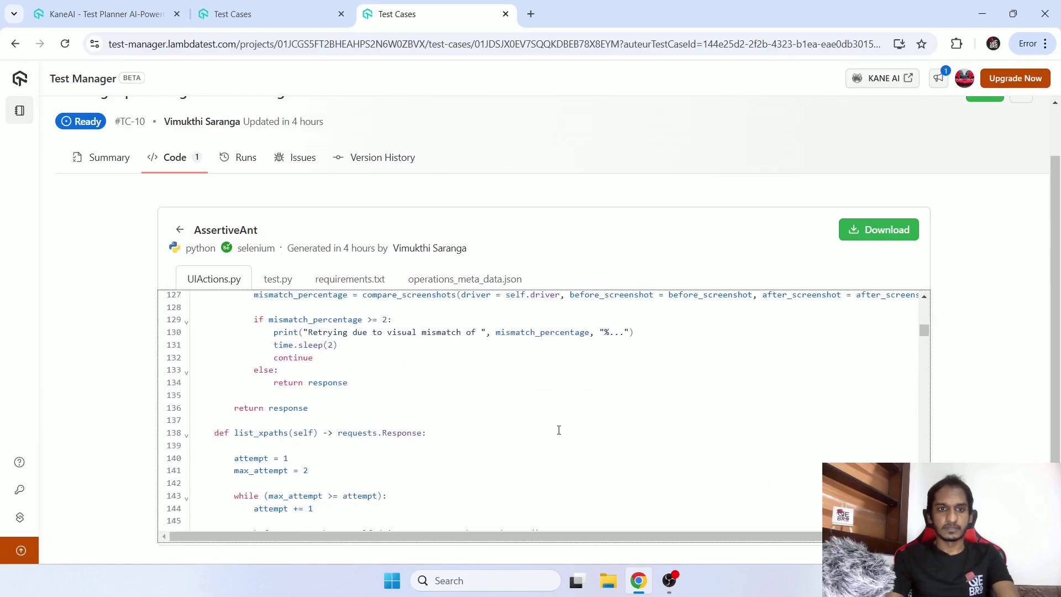
scroll(558, 430, down, 3)
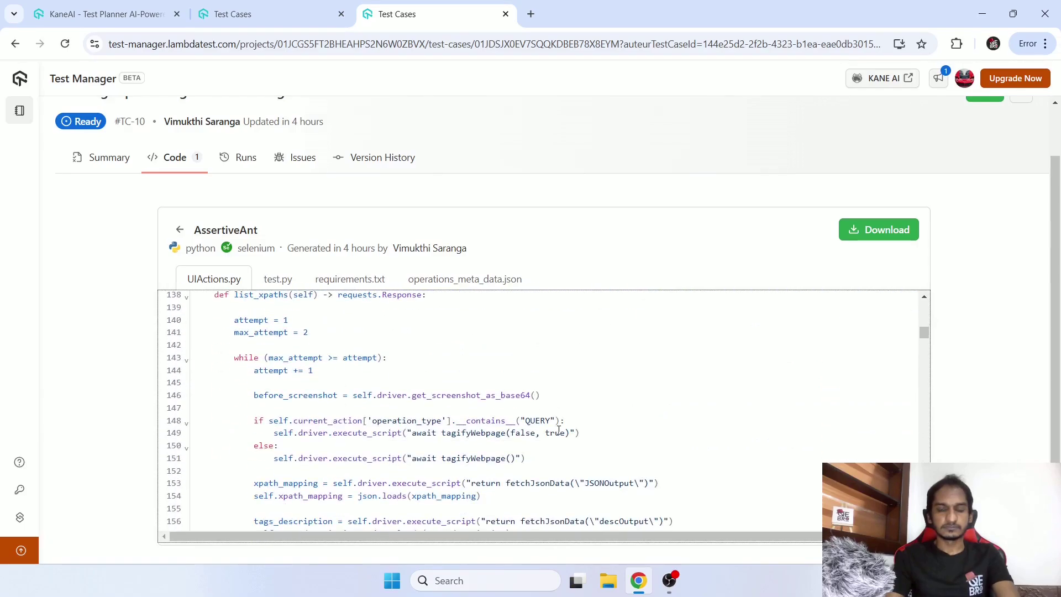
scroll(559, 430, down, 6)
scroll(559, 430, up, 3)
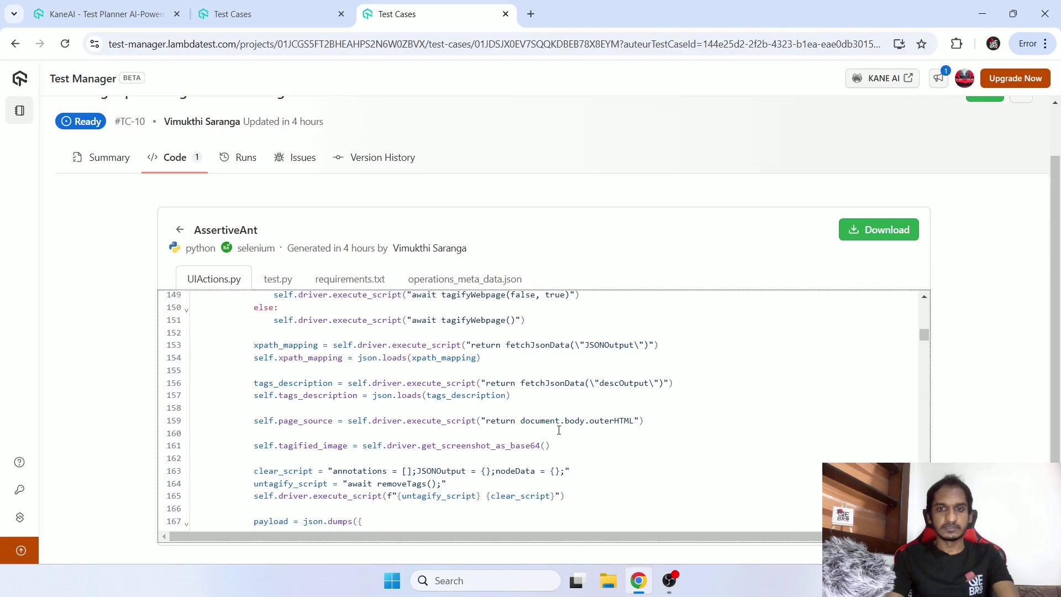
scroll(559, 430, down, 8)
scroll(559, 431, down, 20)
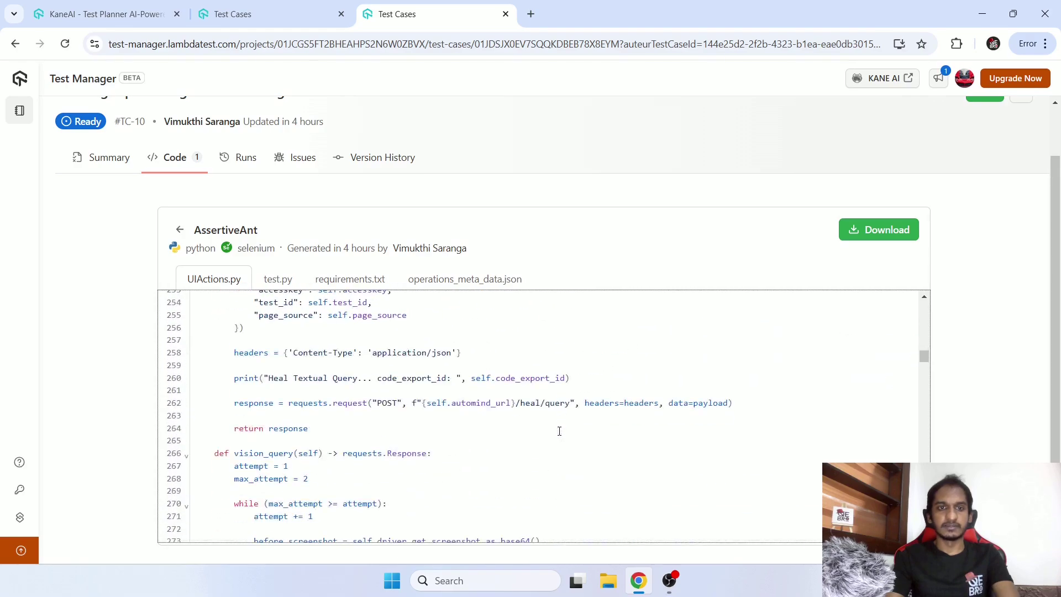
scroll(559, 431, down, 20)
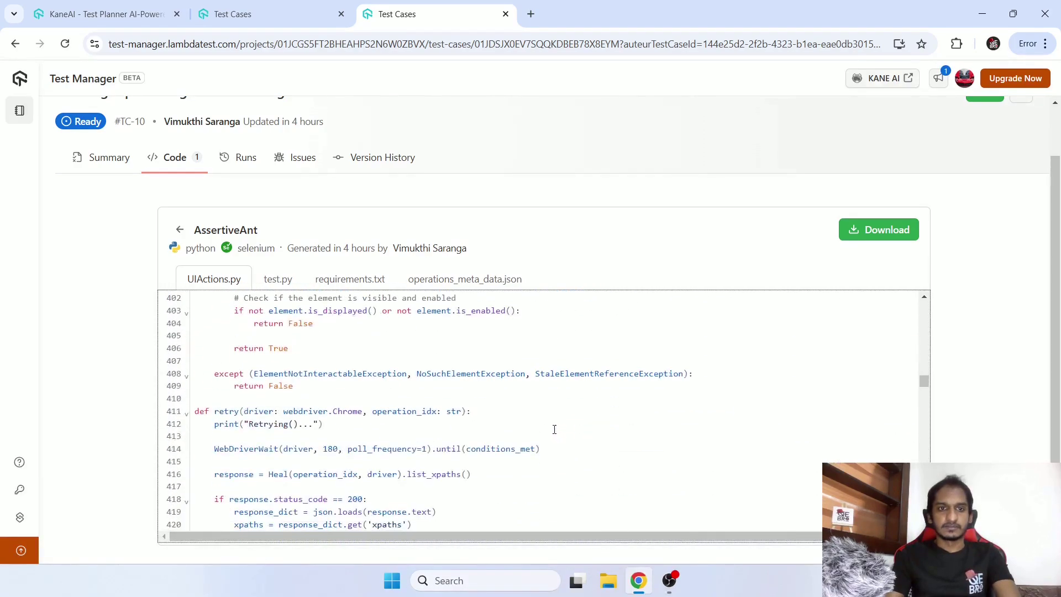
Scroll through the generated test.py file.
click(278, 280)
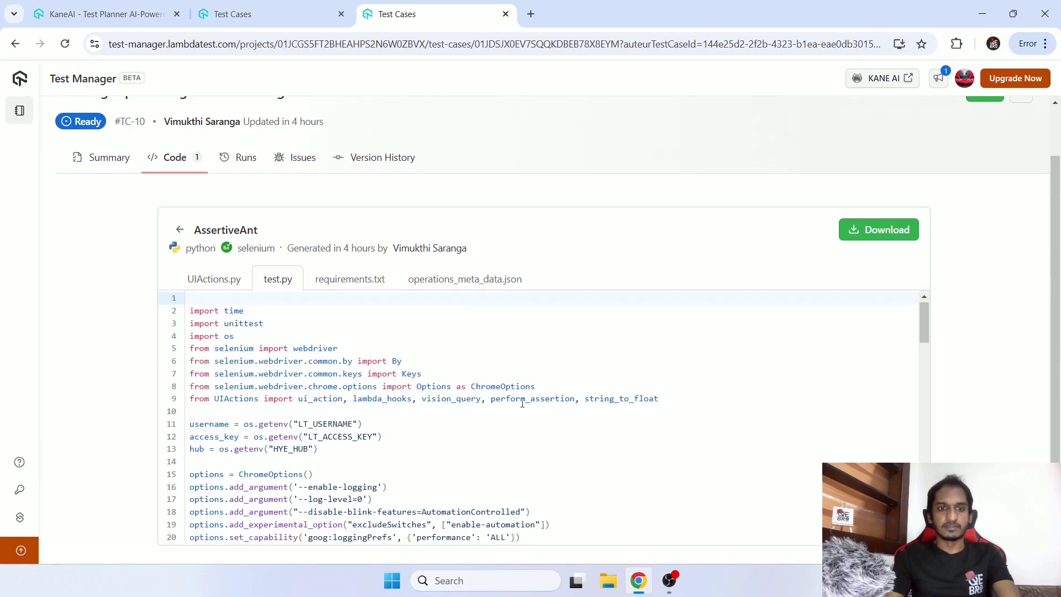
scroll(520, 403, down, 10)
scroll(522, 403, down, 5)
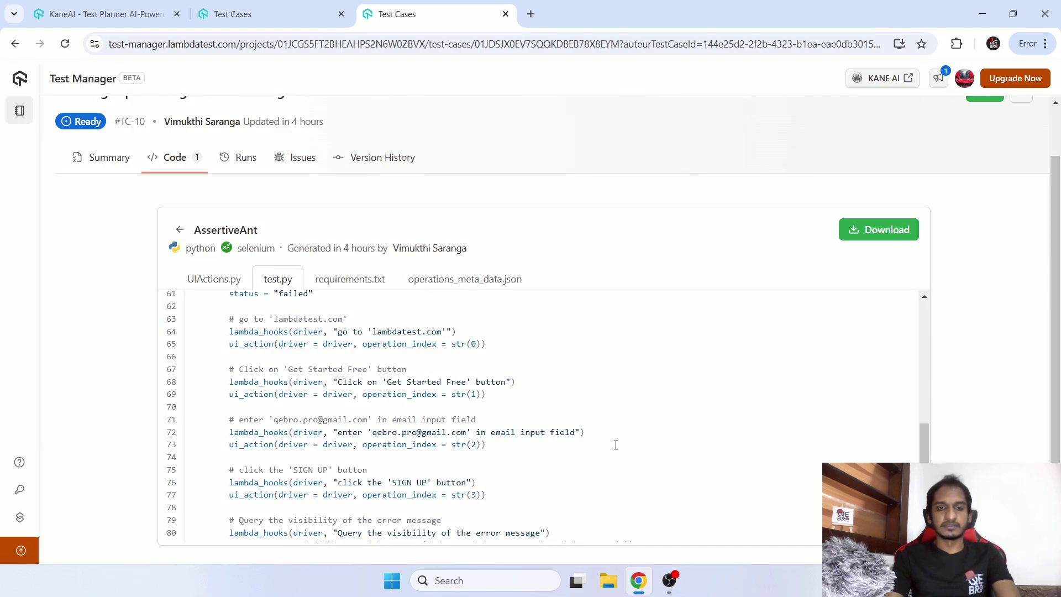
scroll(615, 445, down, 5)
scroll(616, 446, up, 1)
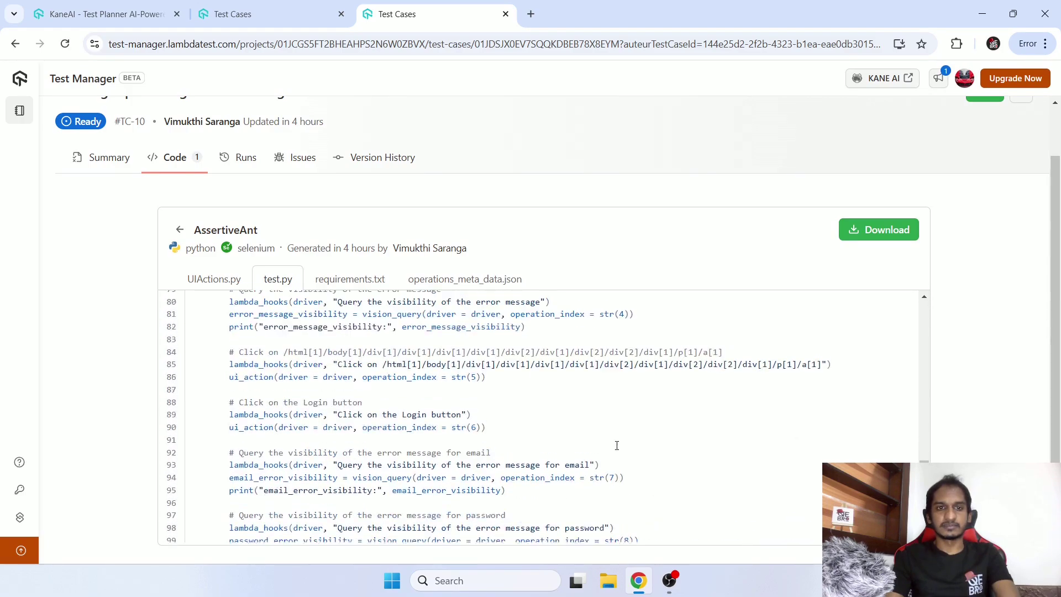
scroll(618, 445, down, 4)
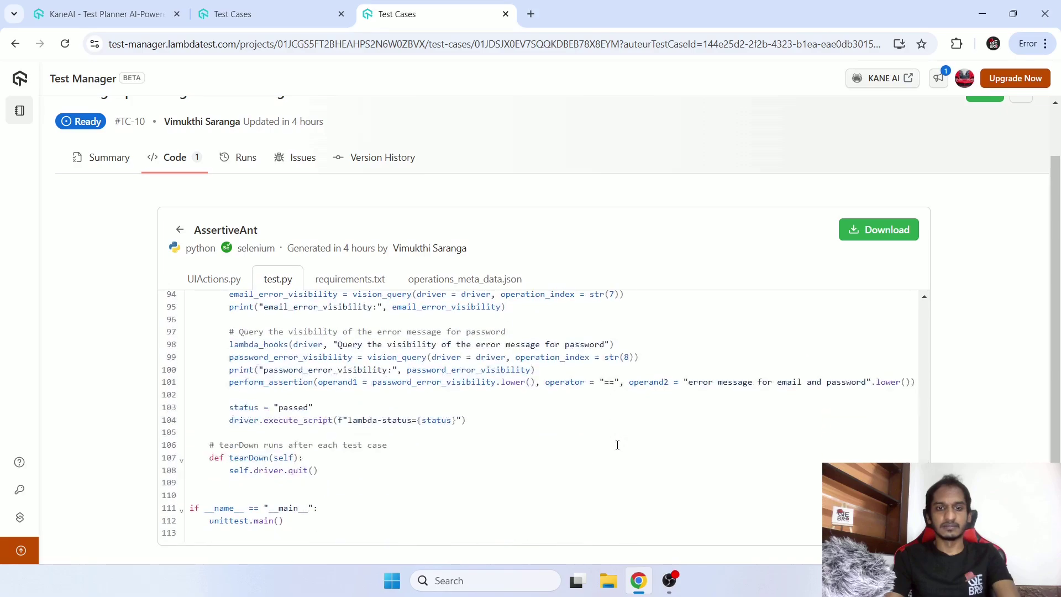
View requirements.txt (selenium==4.17.2, requests) and operations_meta_data.json, then return to UIActions.py.
click(376, 284)
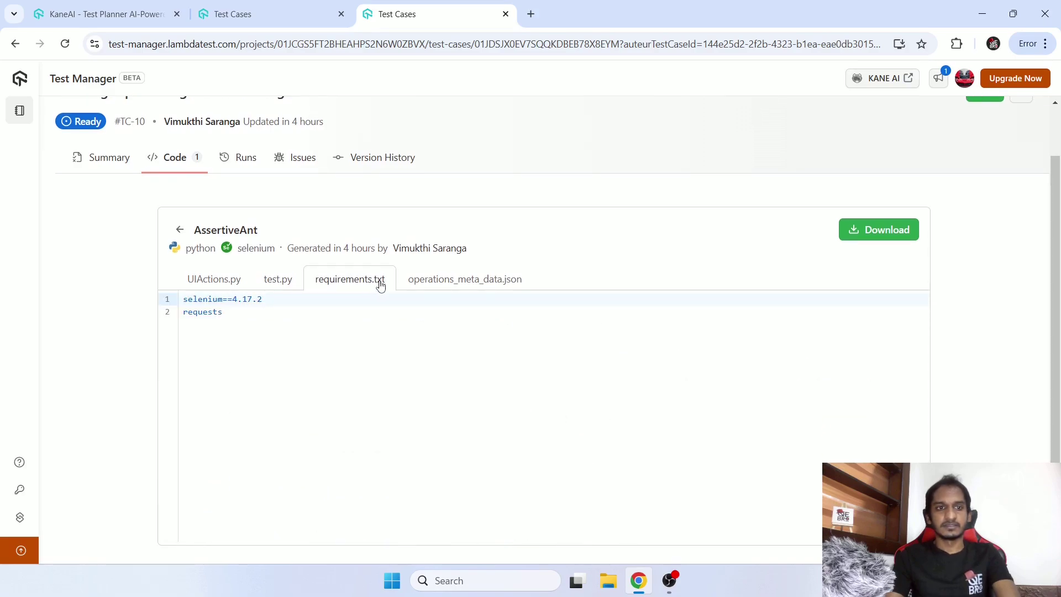
click(437, 290)
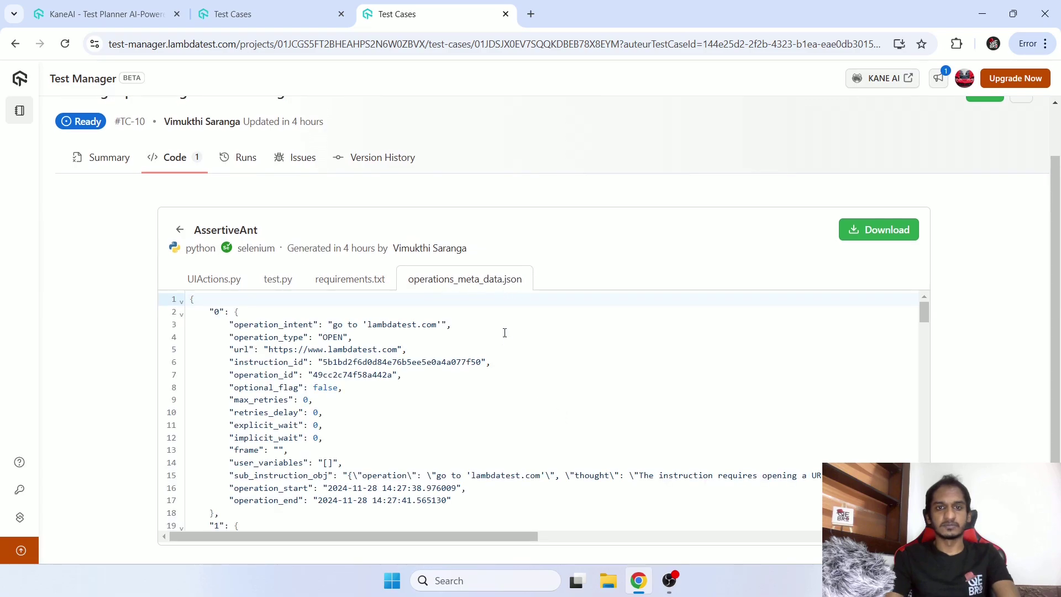
scroll(513, 364, down, 2)
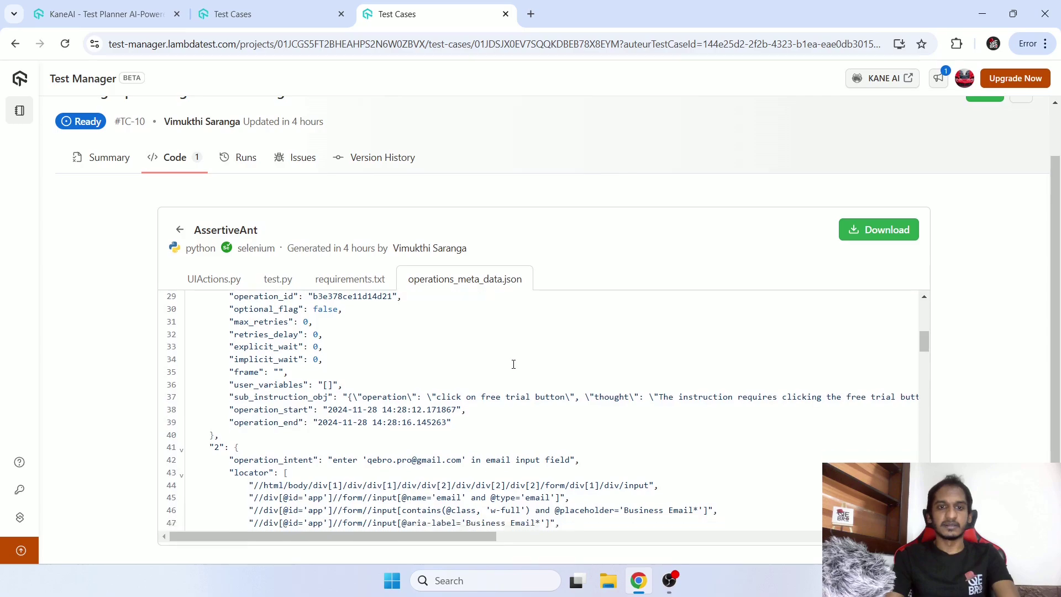
scroll(514, 364, up, 2)
click(214, 280)
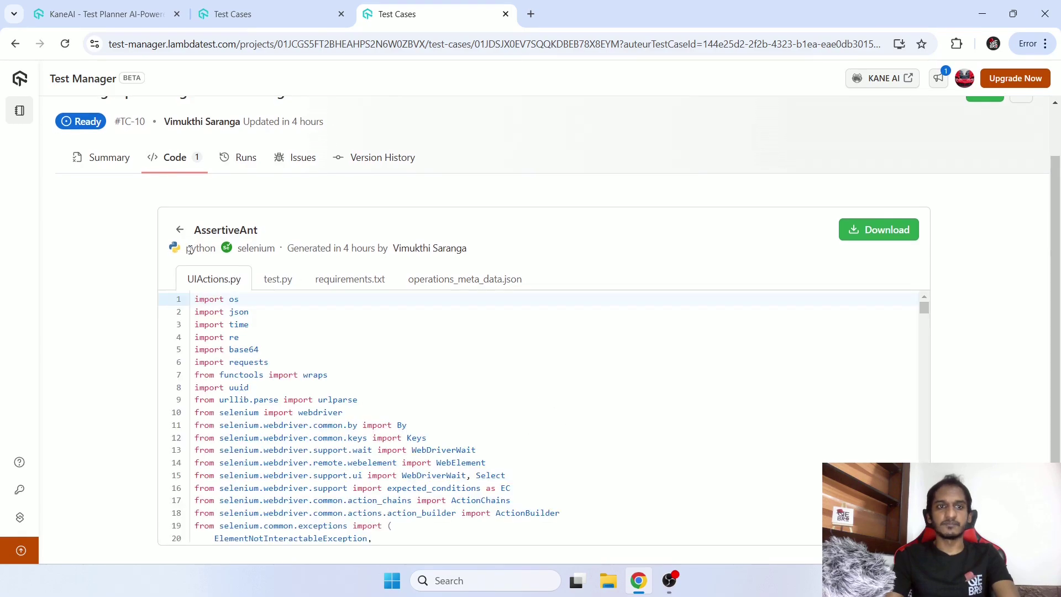
Leave AssertiveAnt's code and switch to TC-11's Code tab showing AssertiveAlchemy v1.
click(180, 230)
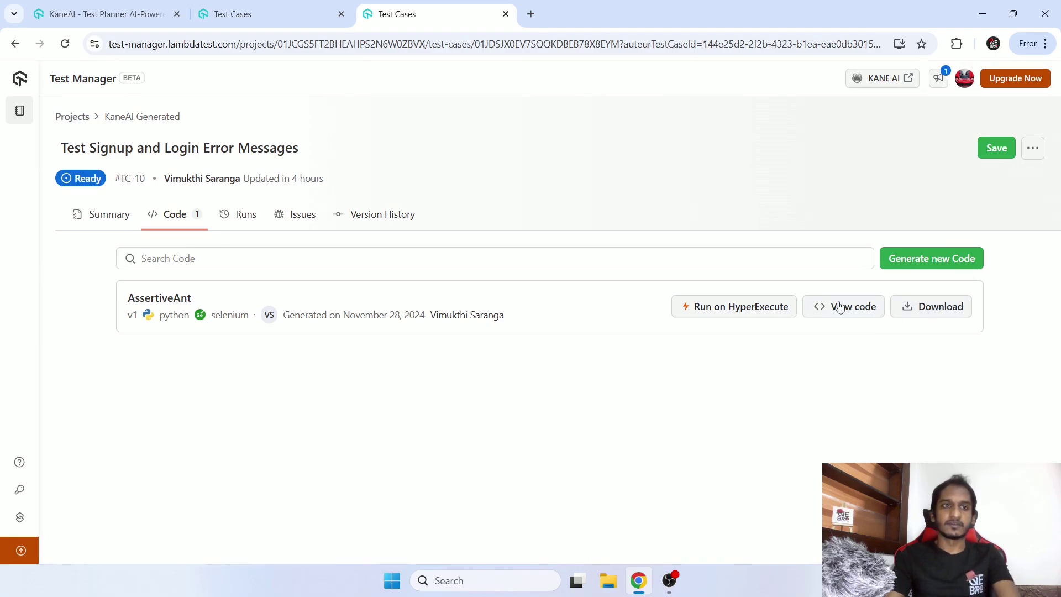
click(295, 18)
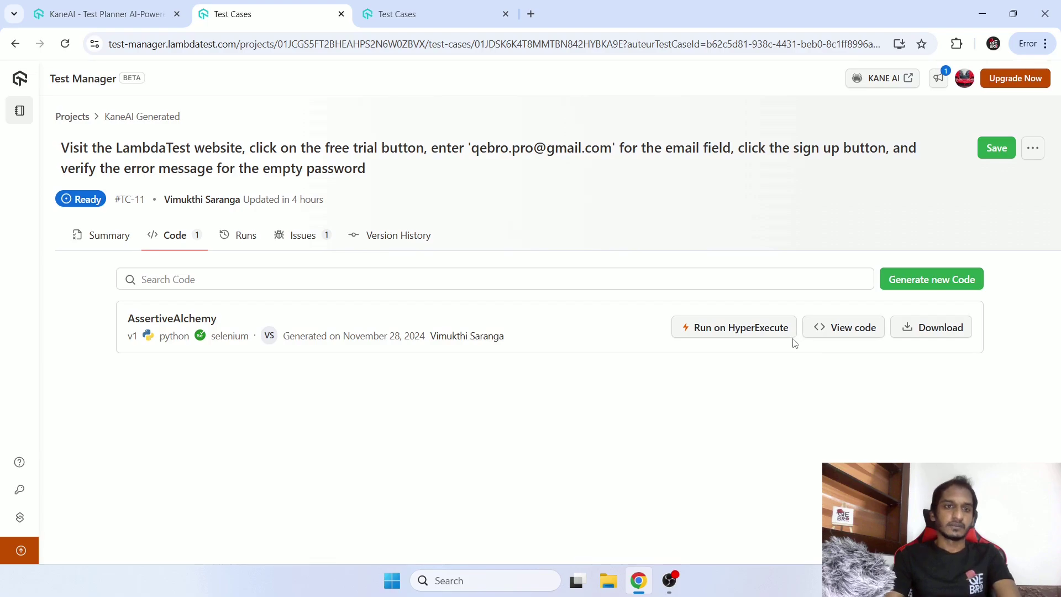
mouse_move(1, 113)
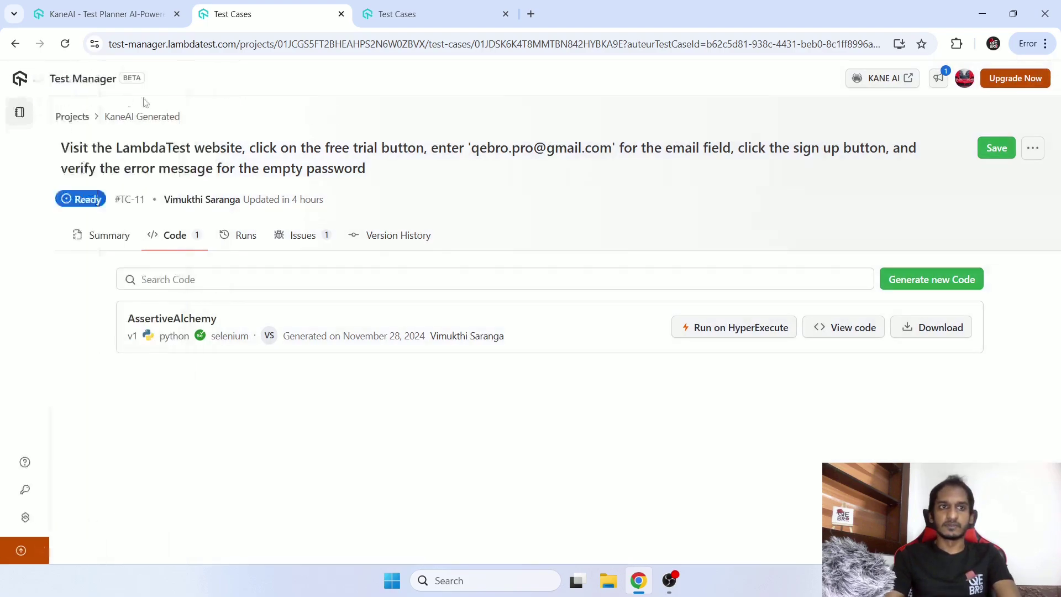
click(883, 79)
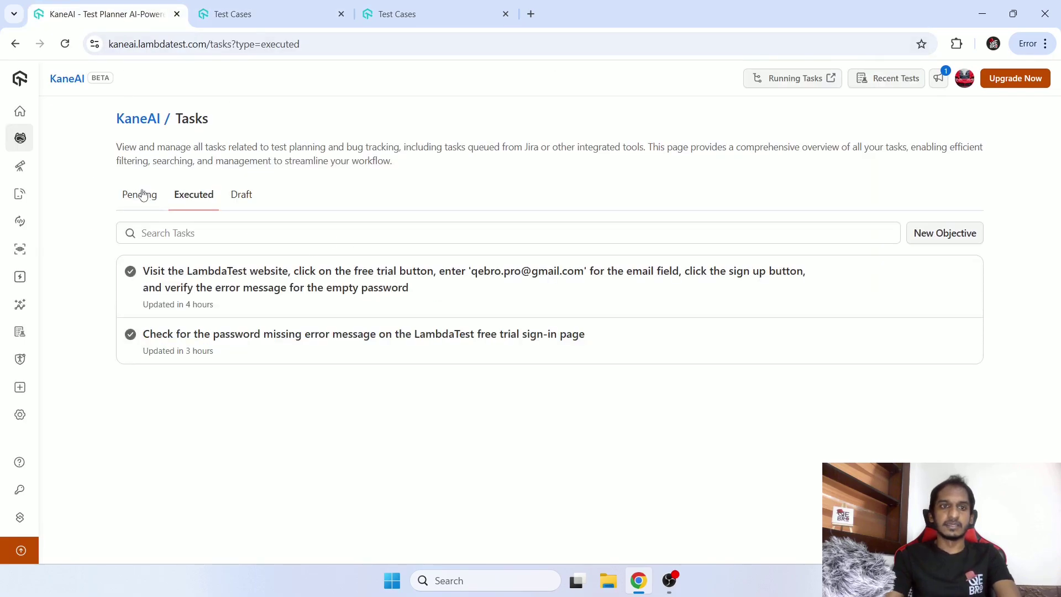
click(142, 195)
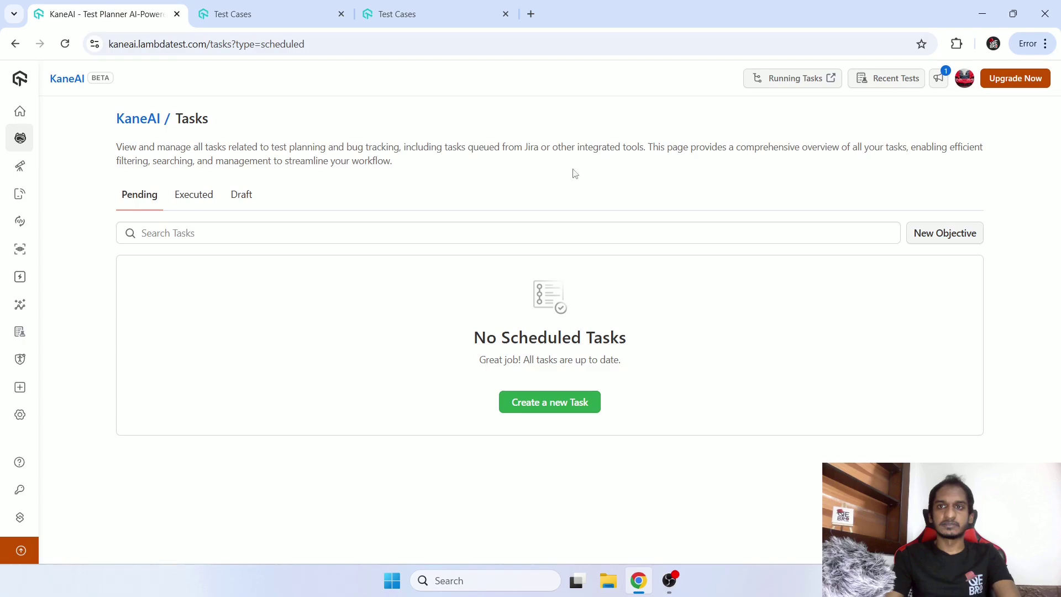
click(814, 82)
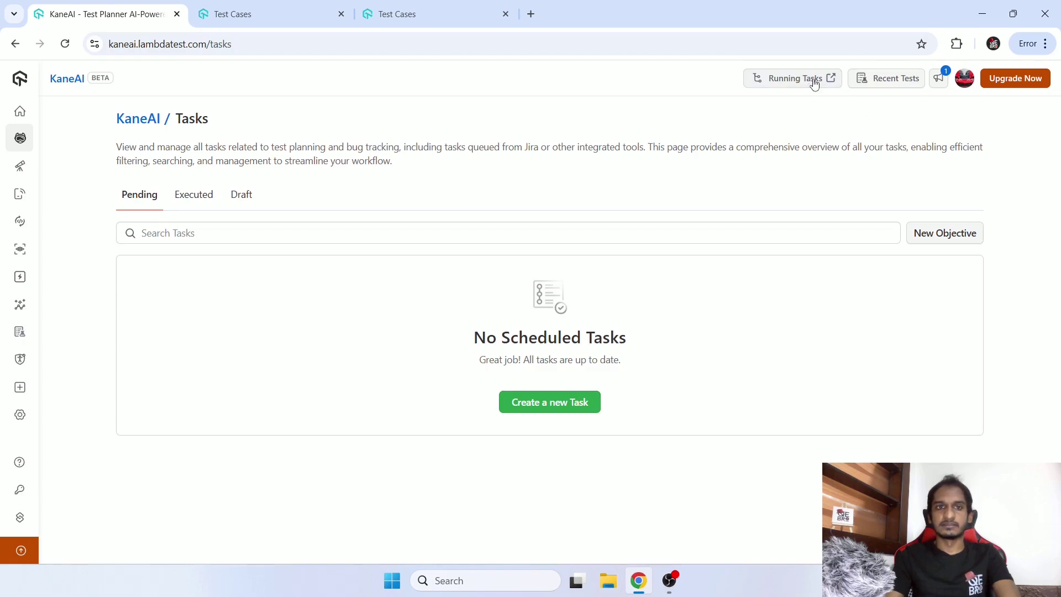
click(880, 80)
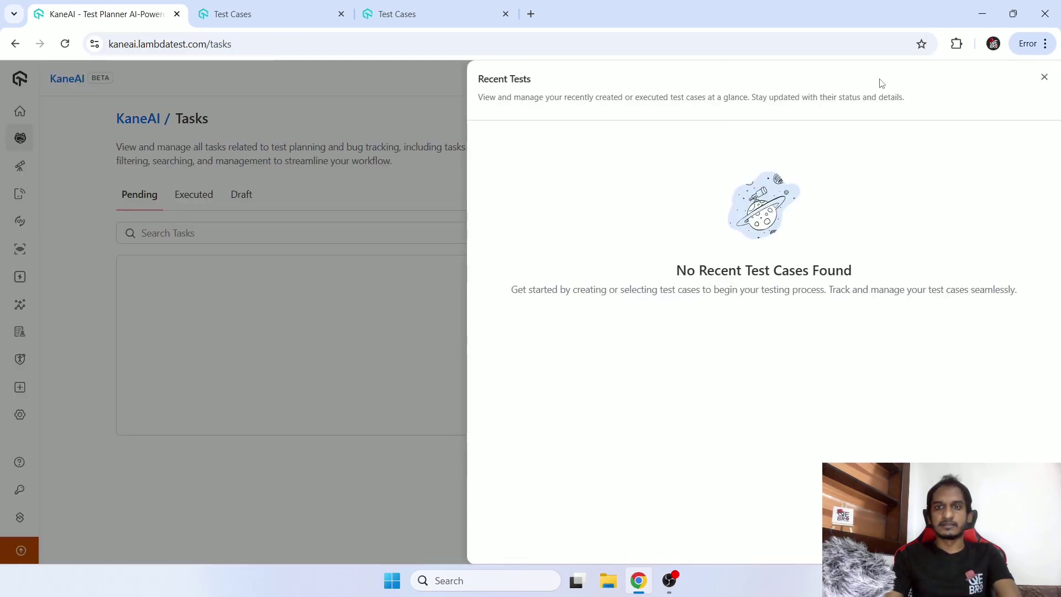
click(1045, 77)
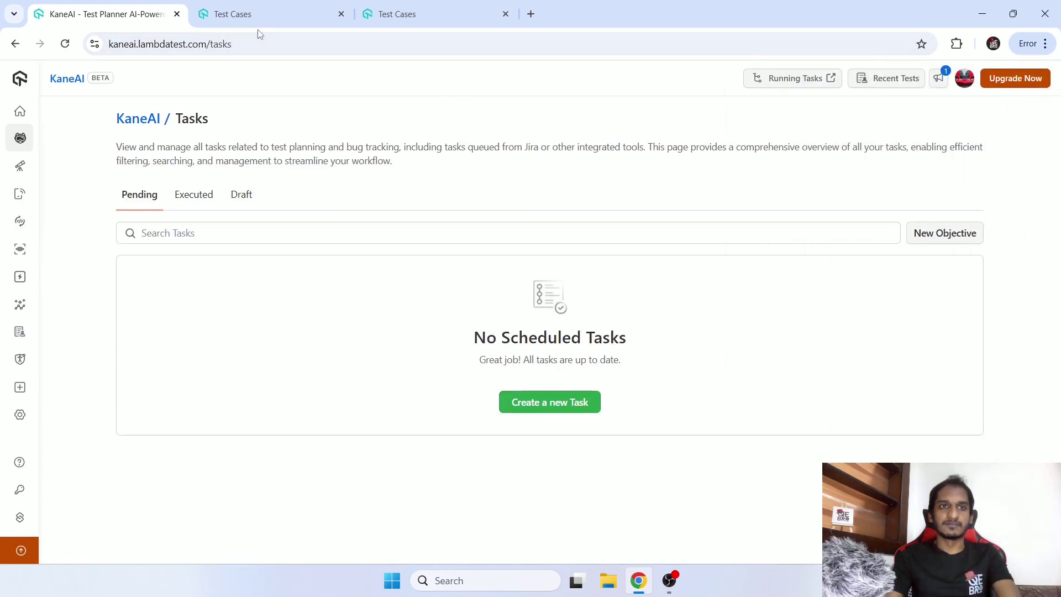
click(232, 14)
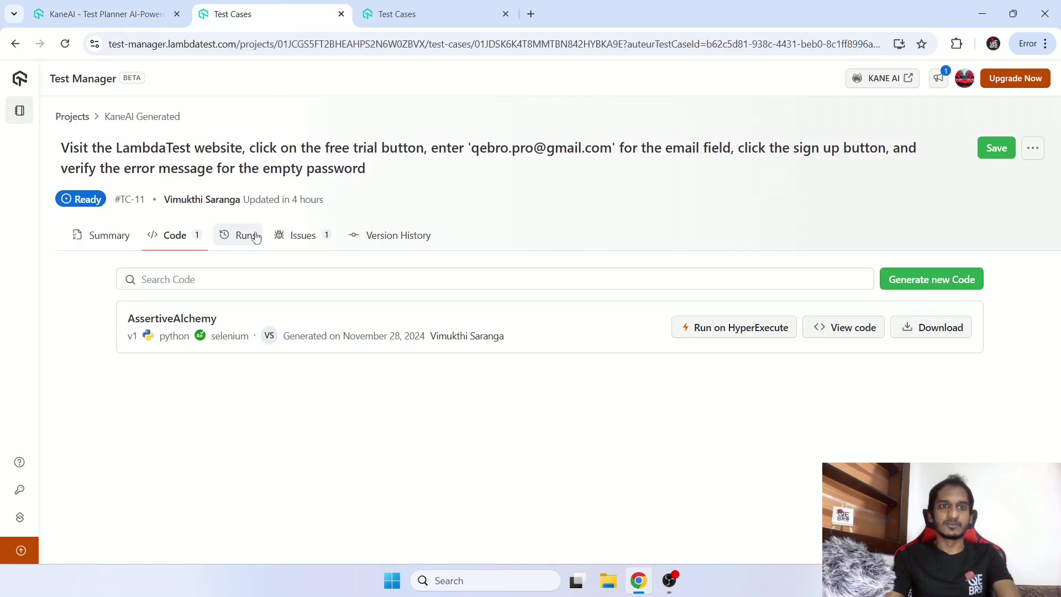
Review the details of TC-11's logged empty-password issue.
click(303, 235)
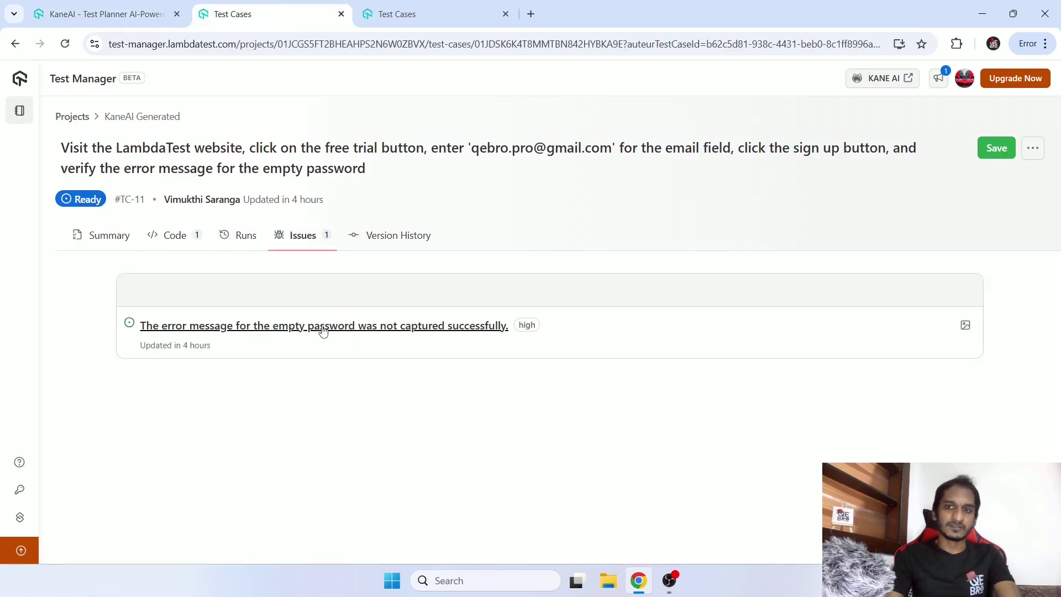
click(323, 330)
scroll(768, 221, down, 5)
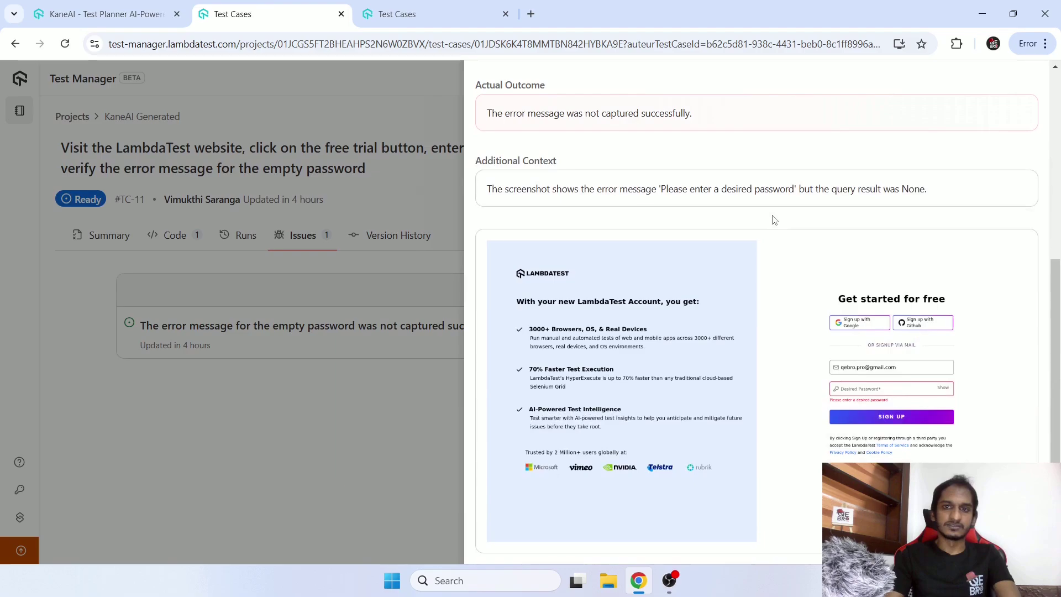
scroll(775, 220, up, 5)
click(1024, 80)
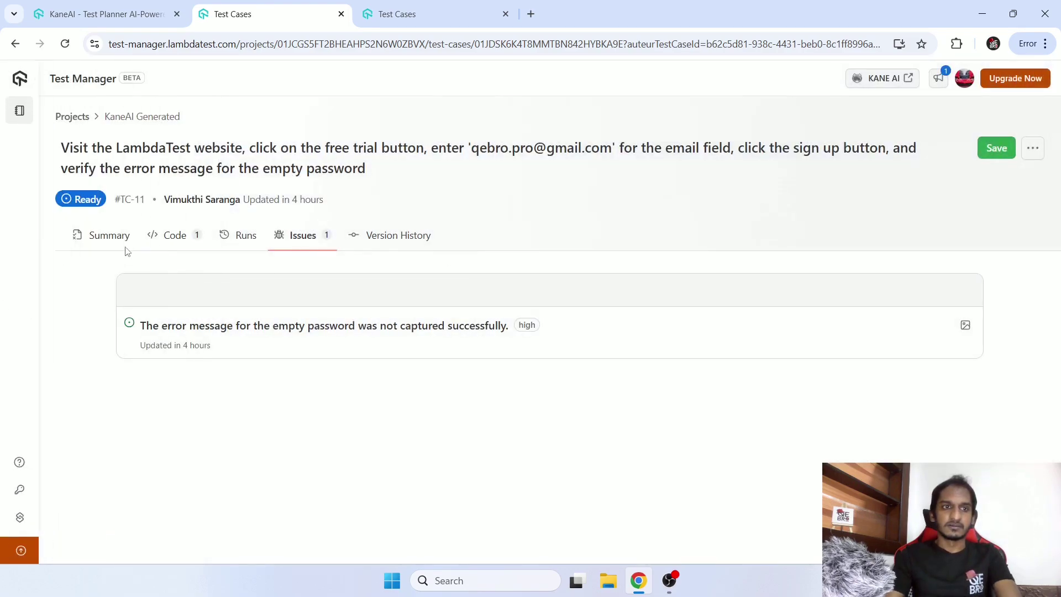
Scroll TC-11's Summary steps and launch the test case on HyperExecute.
click(117, 236)
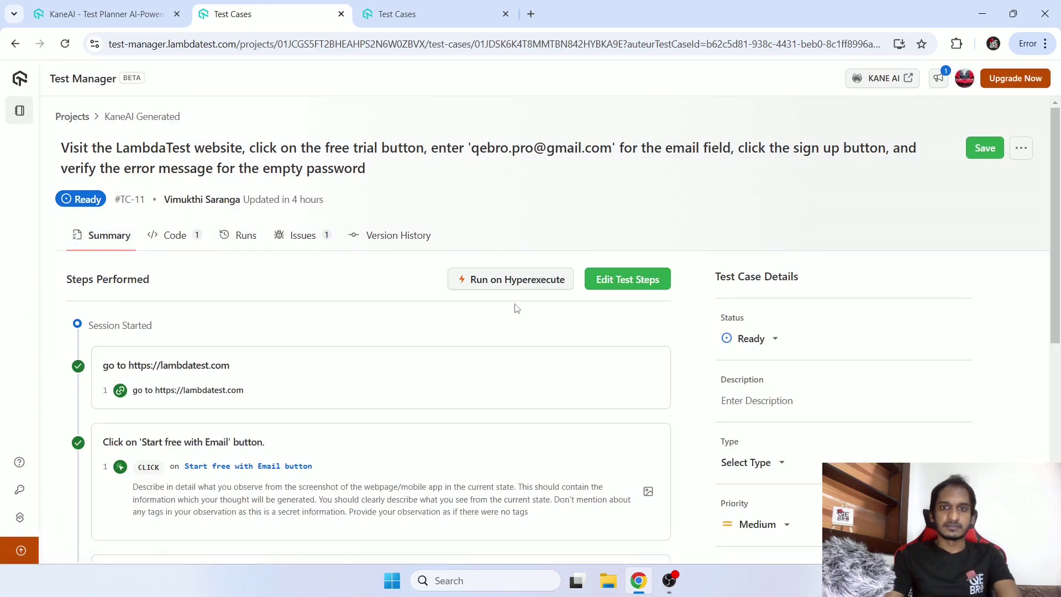
scroll(518, 309, down, 7)
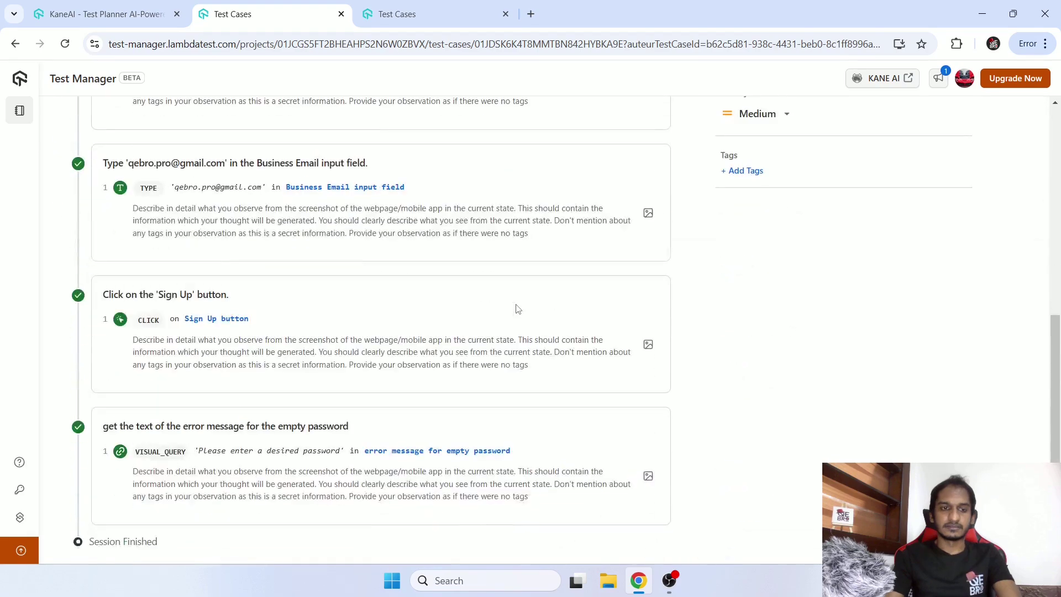
scroll(518, 309, up, 7)
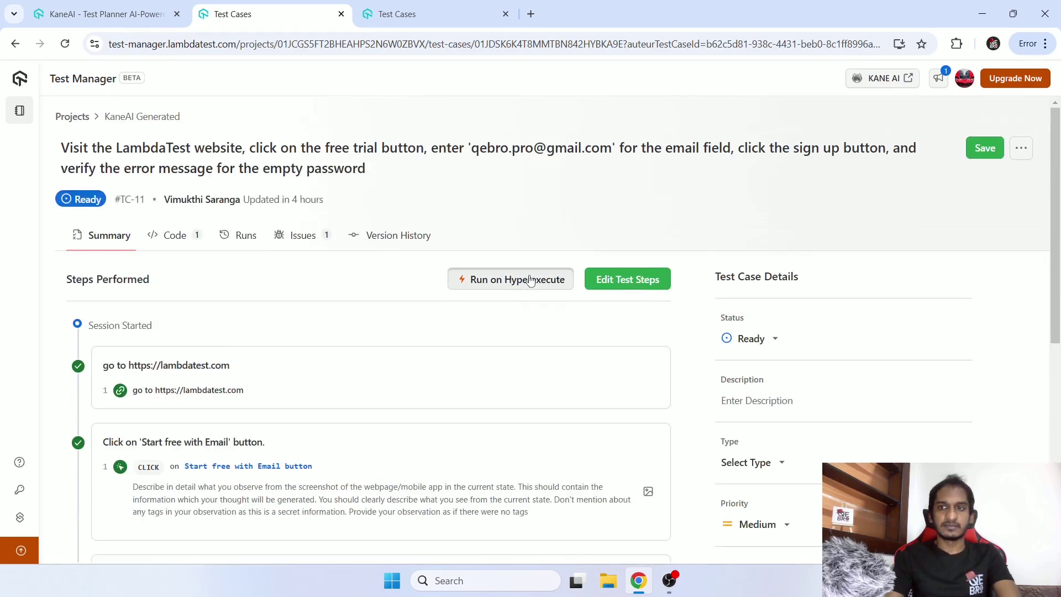
click(531, 278)
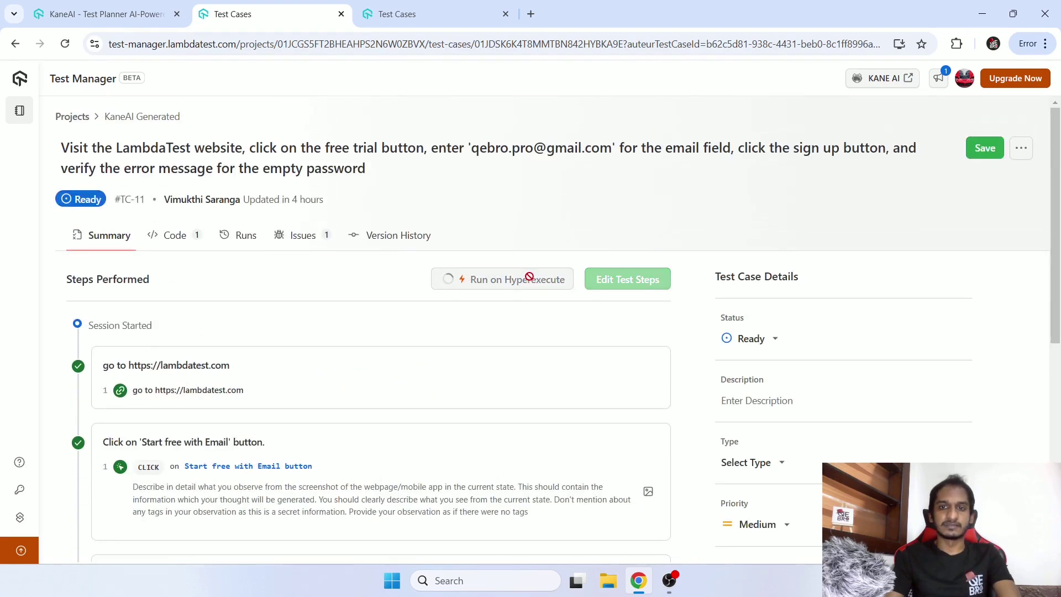
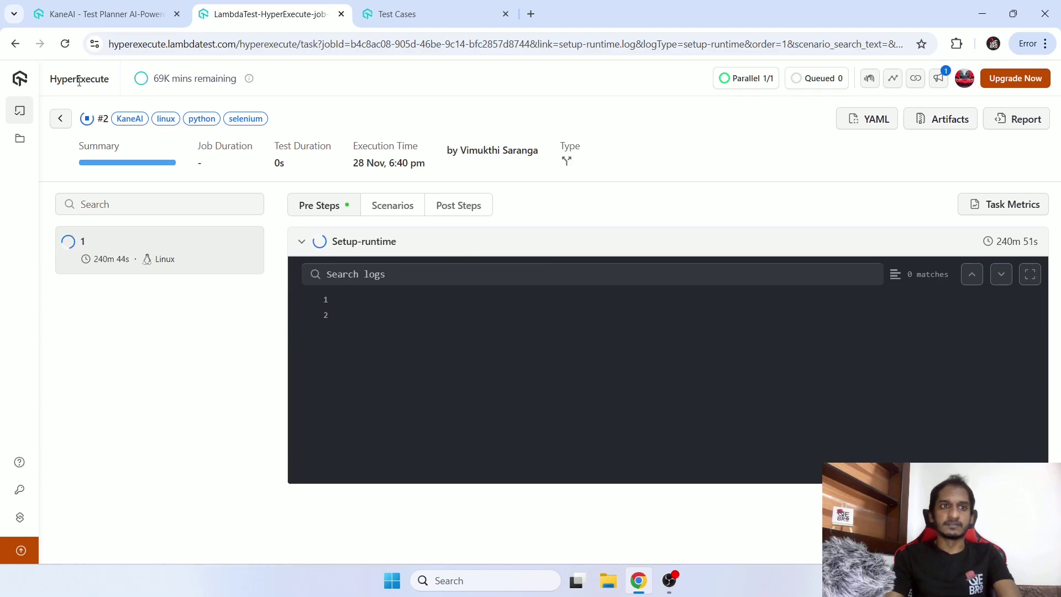
Inspect job #2's Setup-runtime, Pre and Discovery logs, then expand the scenario log showing an OK run.
double_click(57, 79)
click(440, 98)
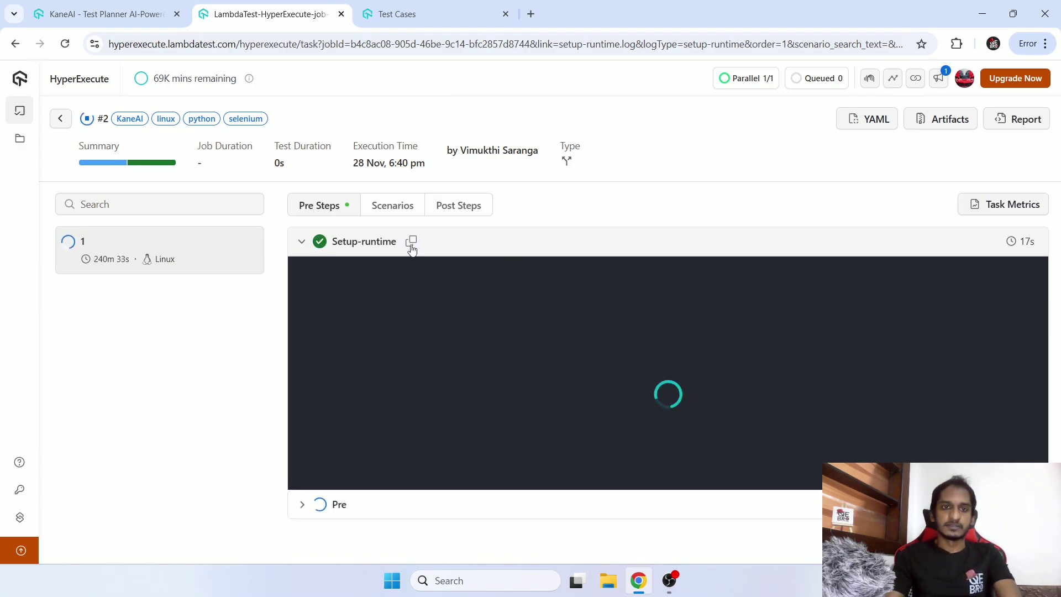
click(301, 241)
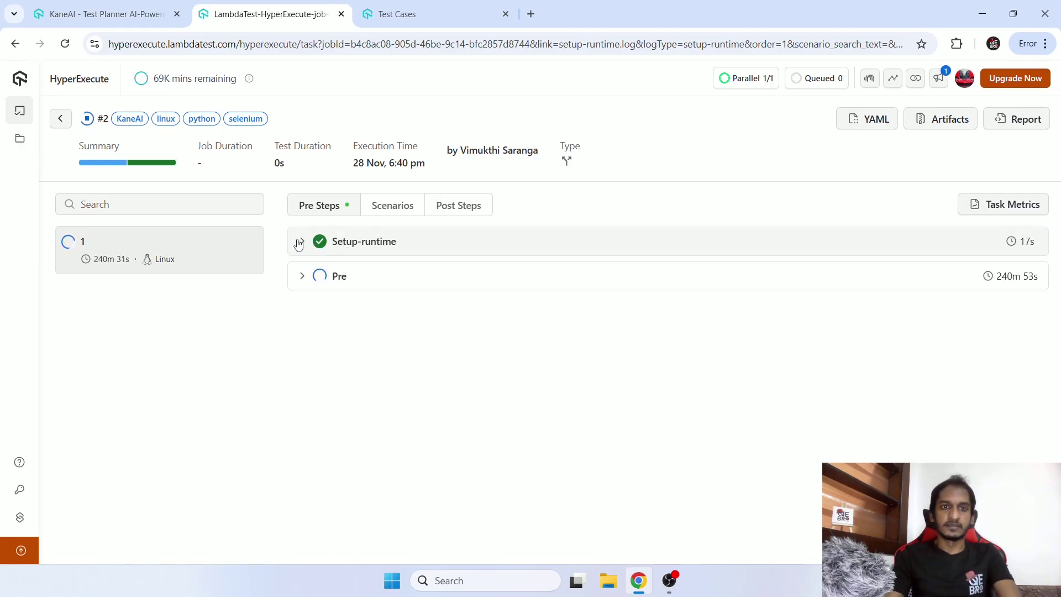
click(304, 278)
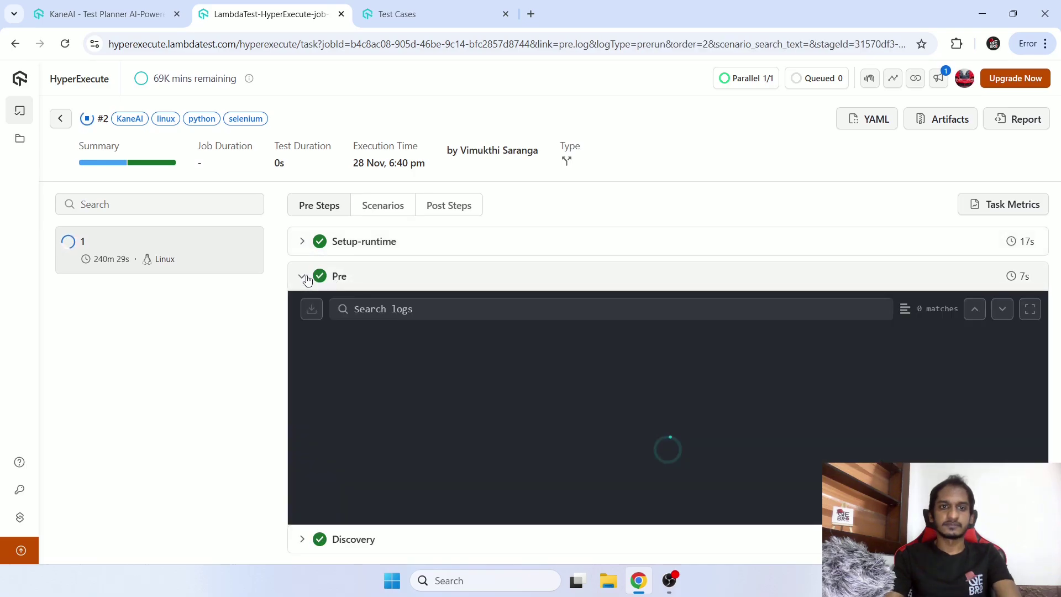
click(302, 276)
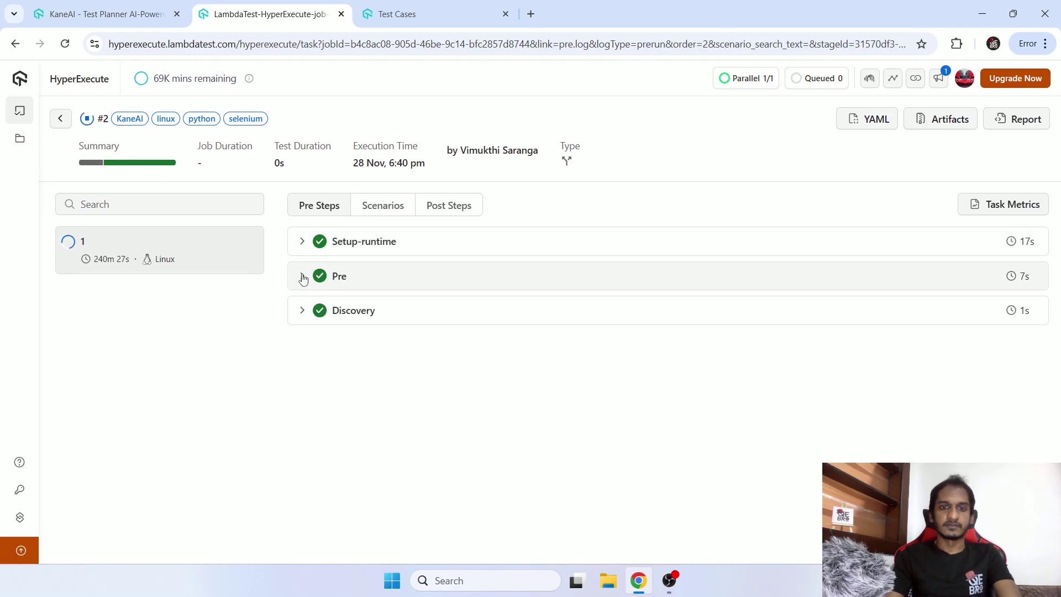
click(303, 310)
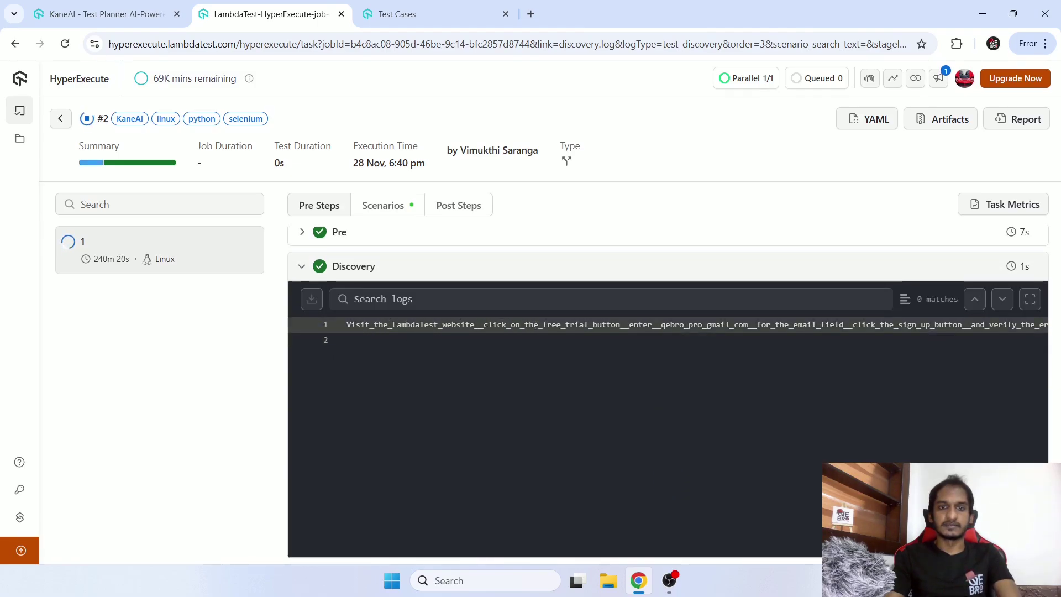
click(301, 266)
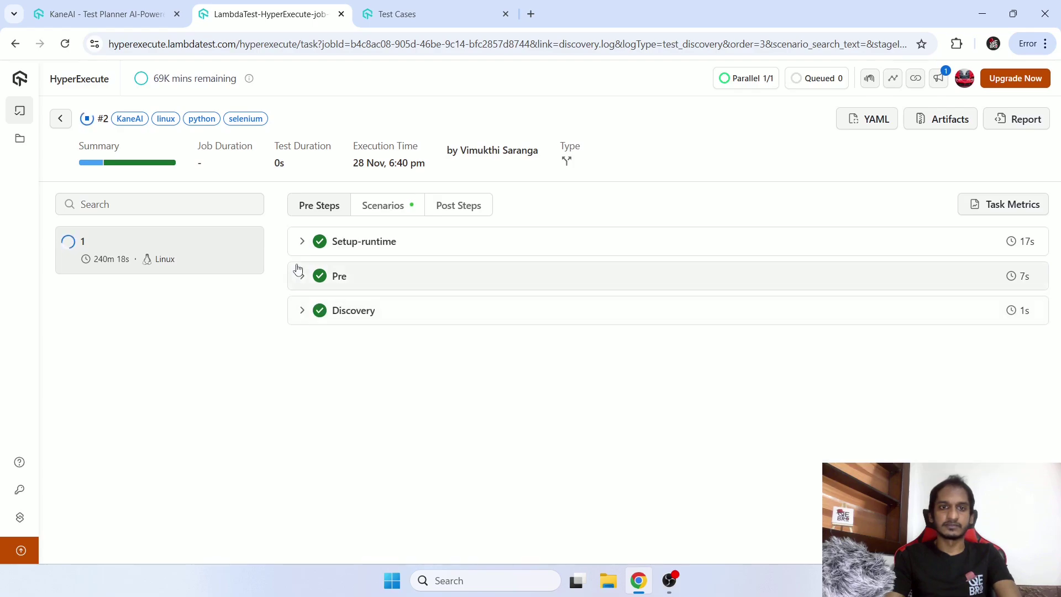
click(388, 205)
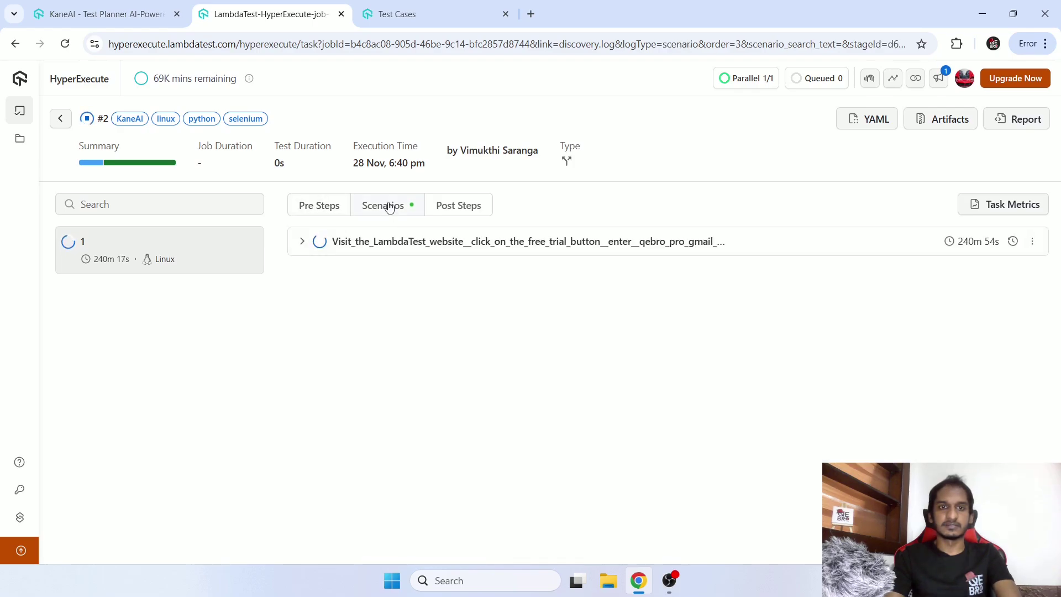
click(301, 242)
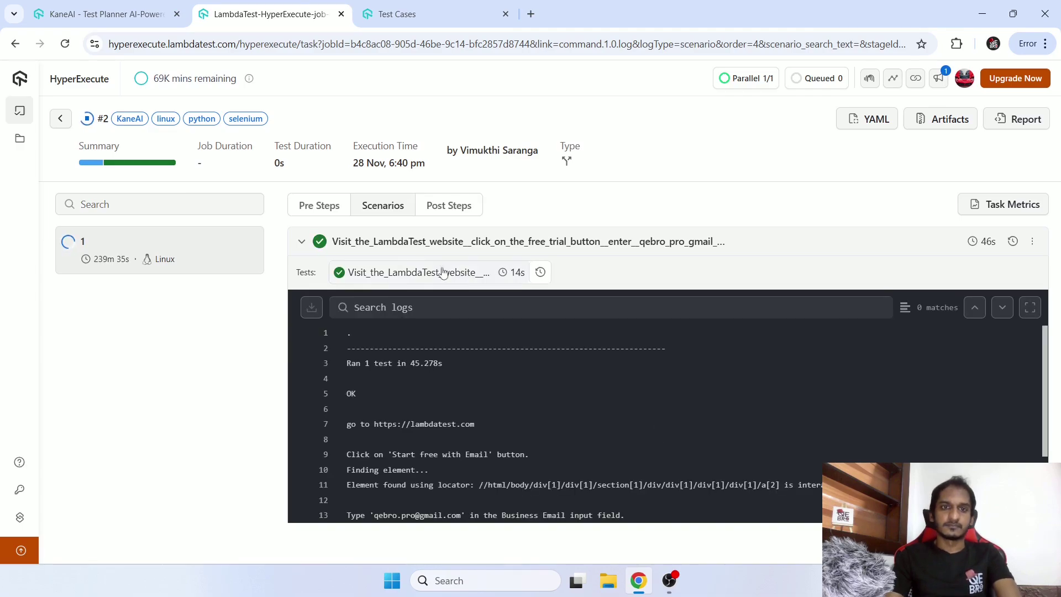
Check the post steps and the 14s test and 1m 27s job durations, then return to TC-11.
click(450, 206)
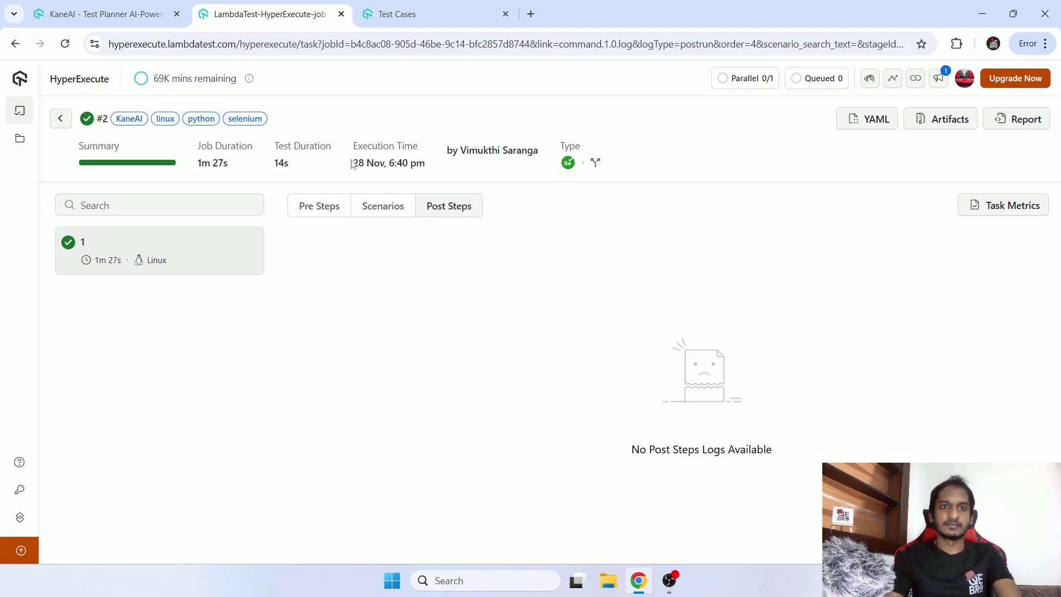
drag(277, 164, 302, 165)
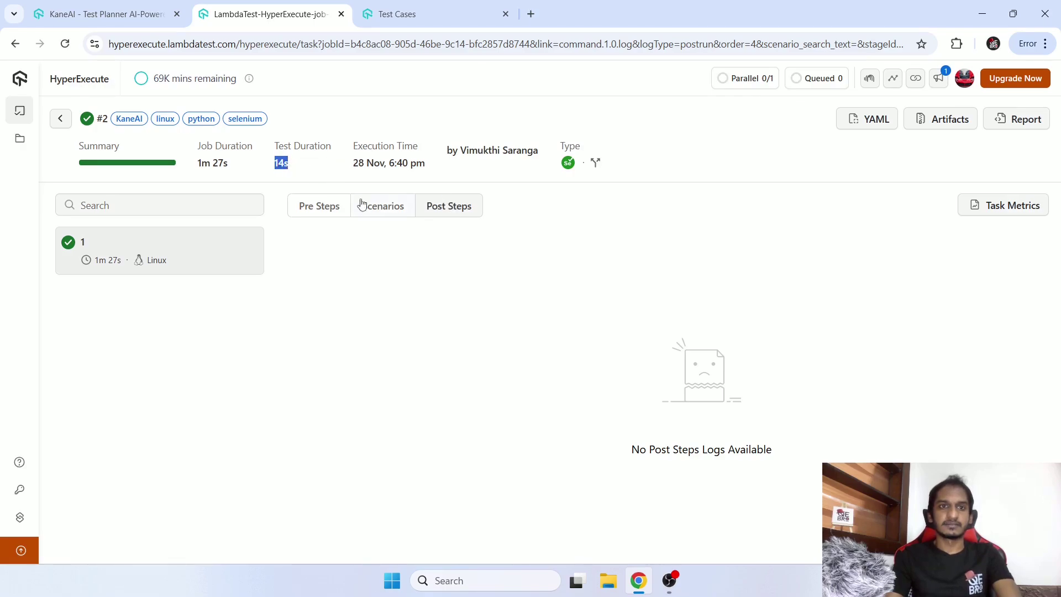
drag(197, 164, 238, 165)
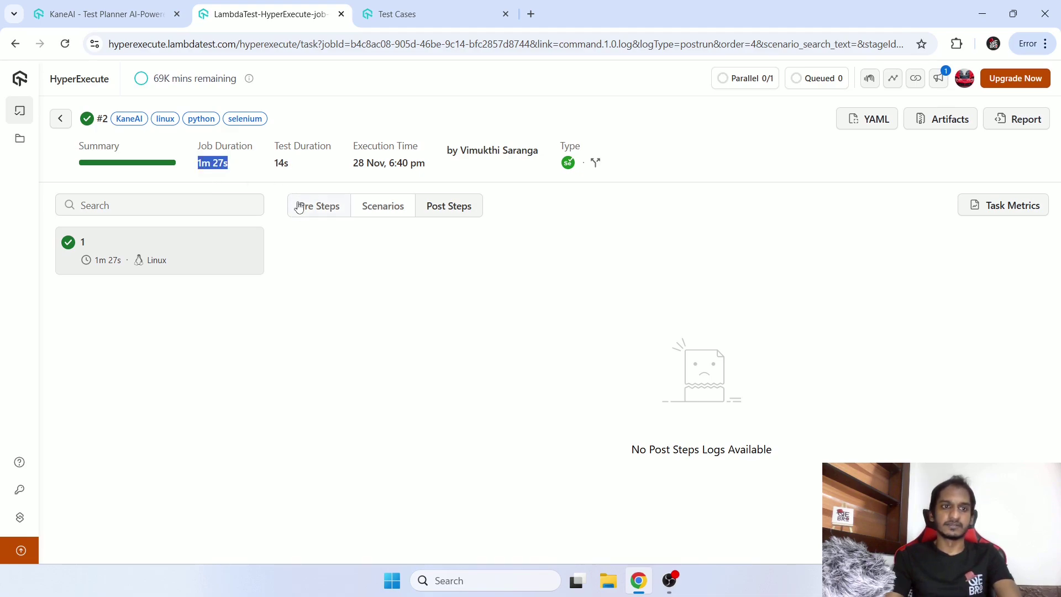
click(326, 211)
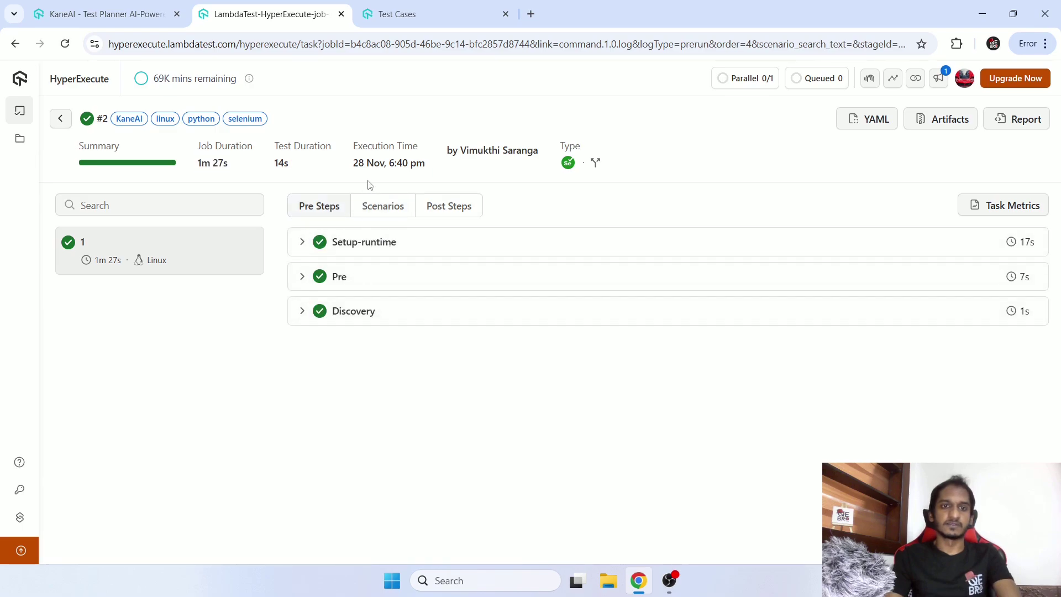
click(377, 213)
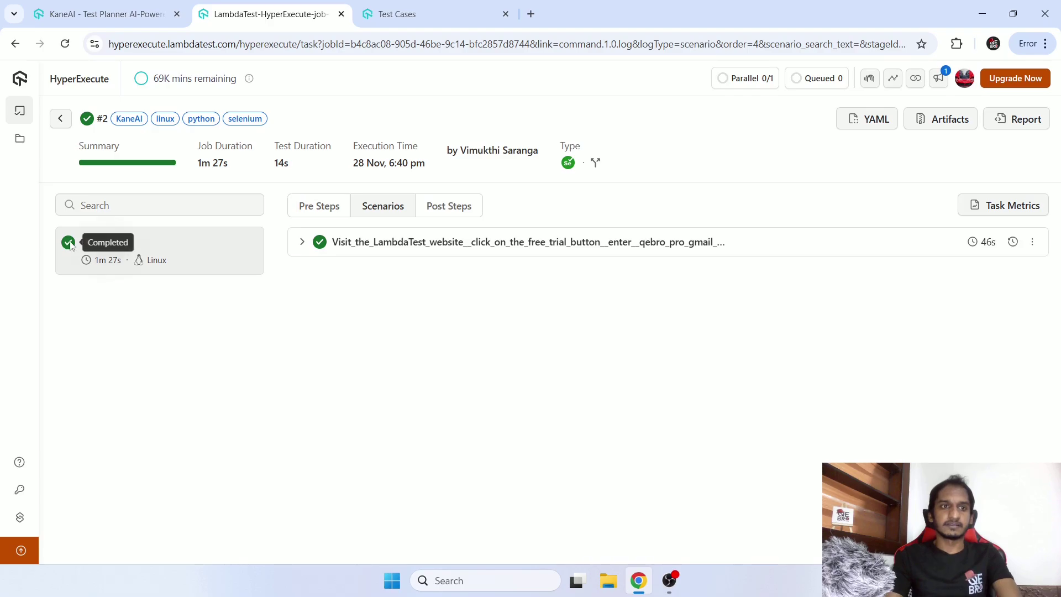
click(62, 125)
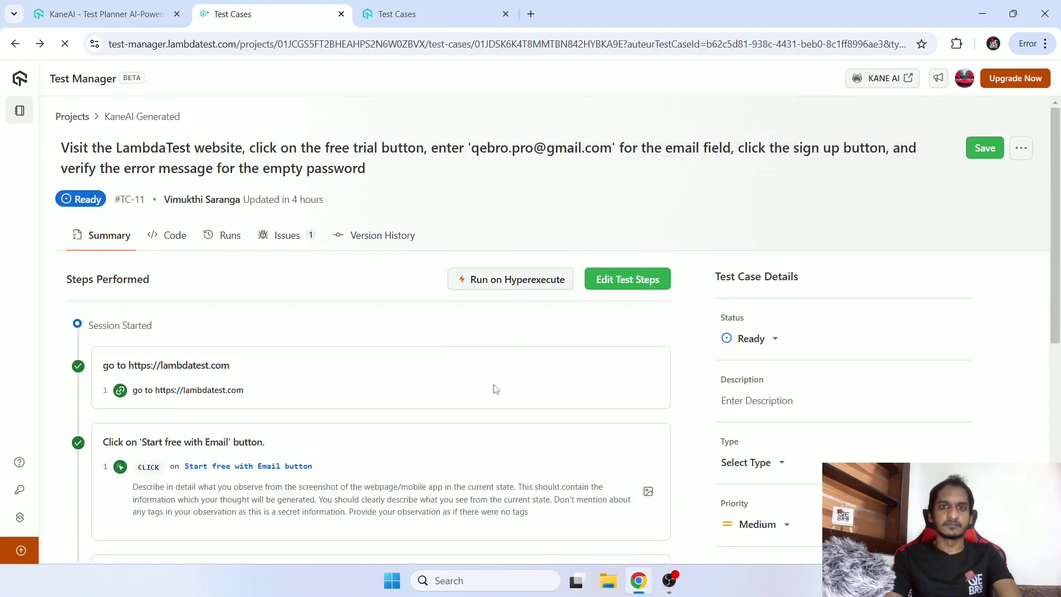
Open TC-11's Issues list and read the high-severity empty-password bug's details.
scroll(491, 368, down, 4)
scroll(490, 368, down, 3)
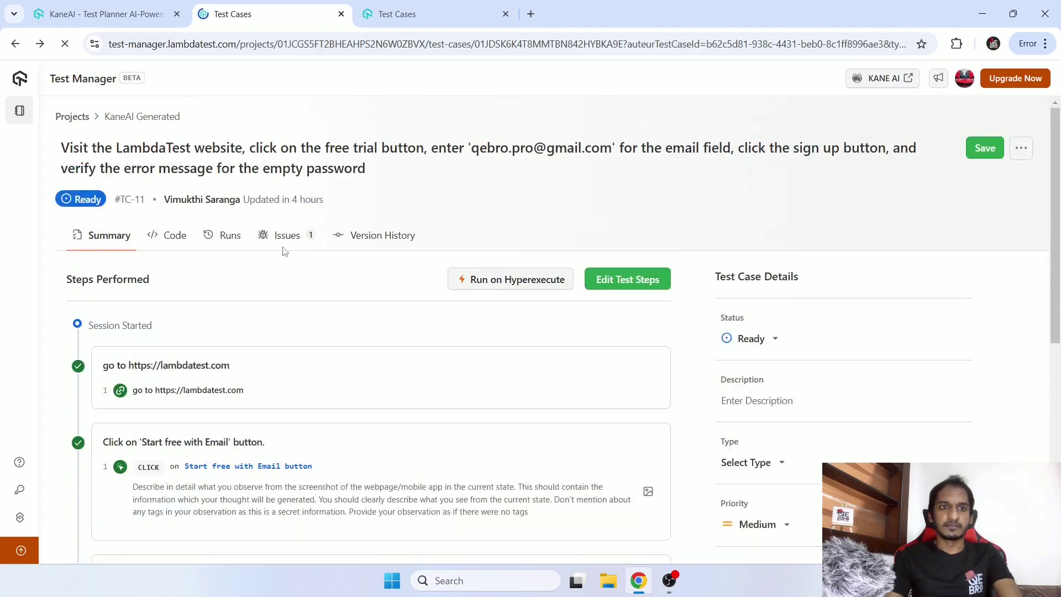
click(283, 242)
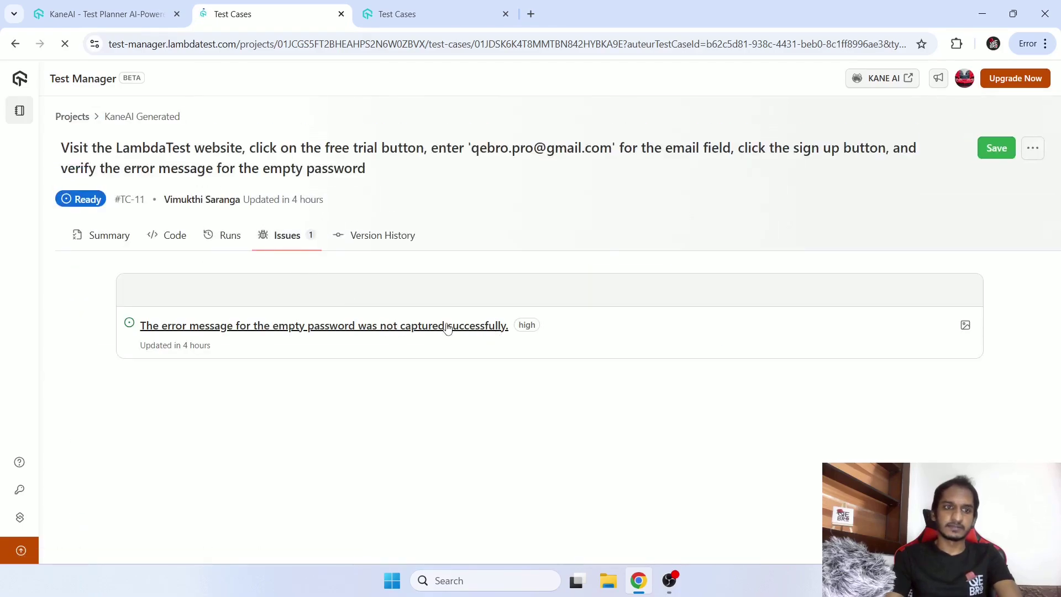
click(446, 326)
scroll(654, 244, down, 5)
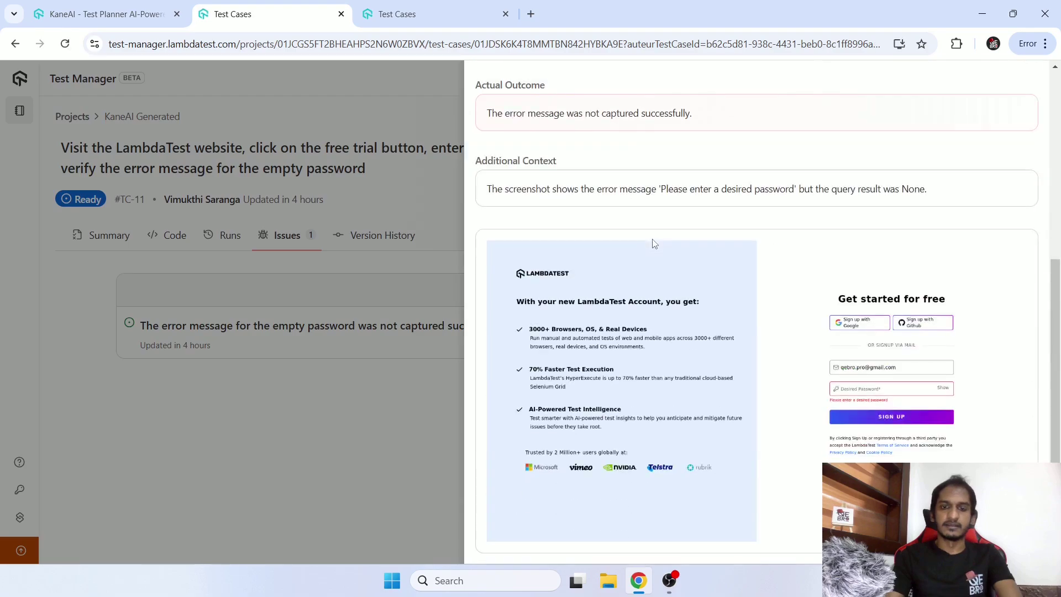
scroll(654, 244, up, 5)
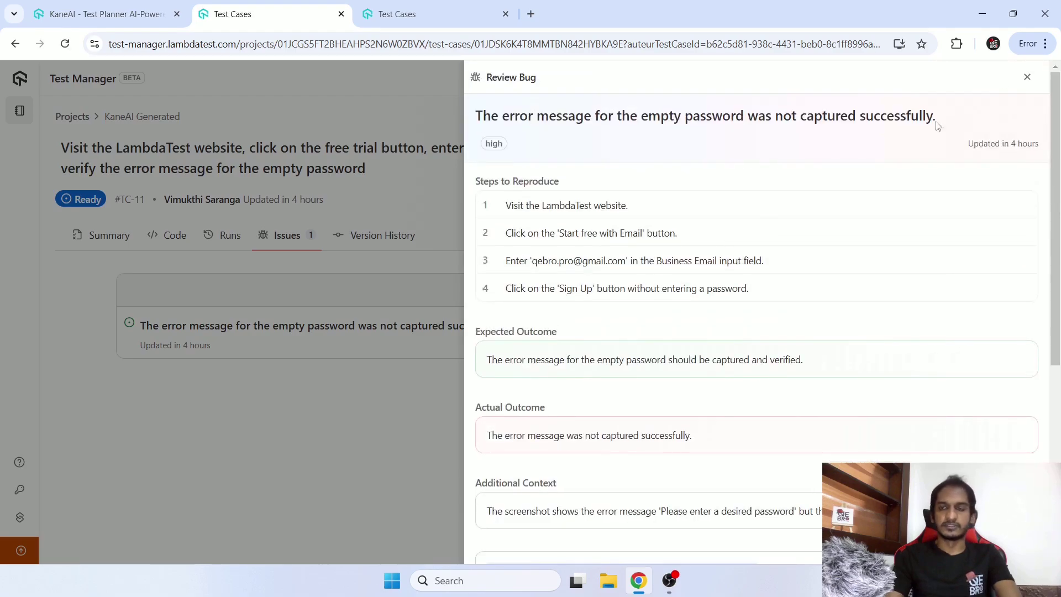
click(1033, 81)
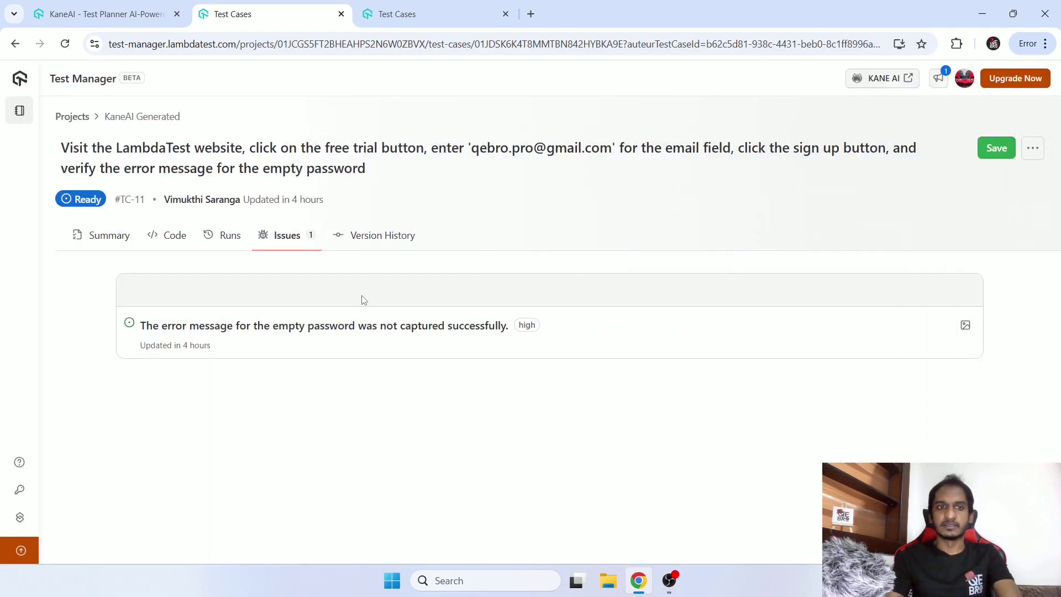
Reopen the Review Bug panel, read through it again and close it.
click(370, 316)
drag(511, 80, 544, 81)
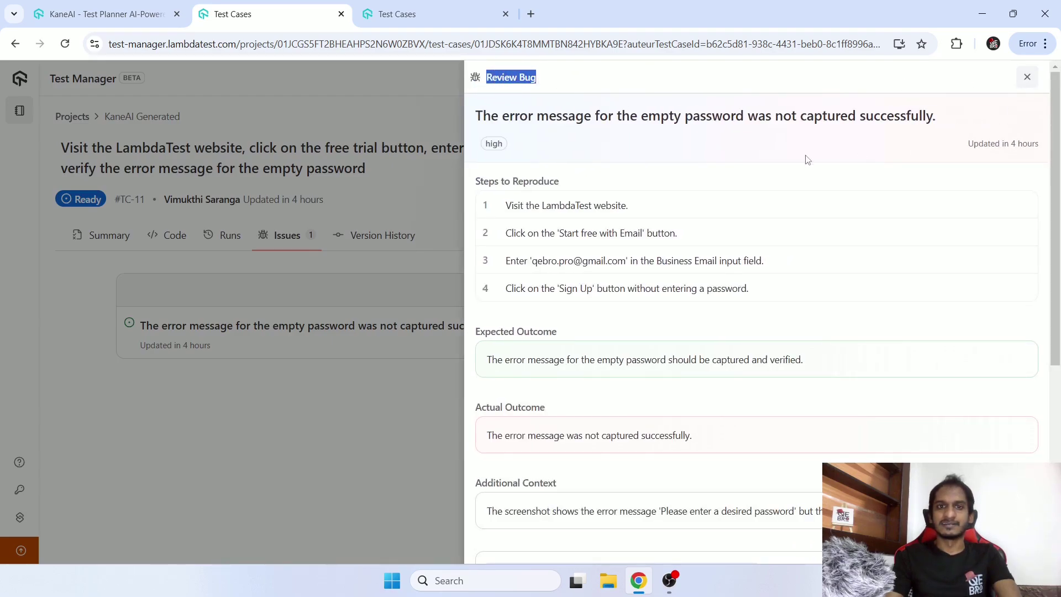
click(491, 142)
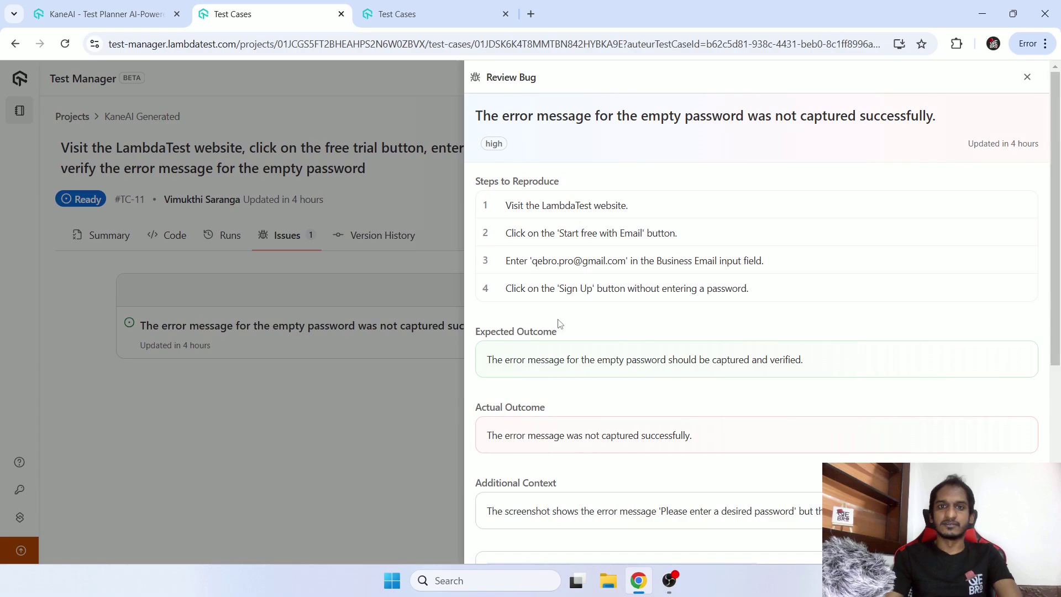
scroll(632, 387, down, 5)
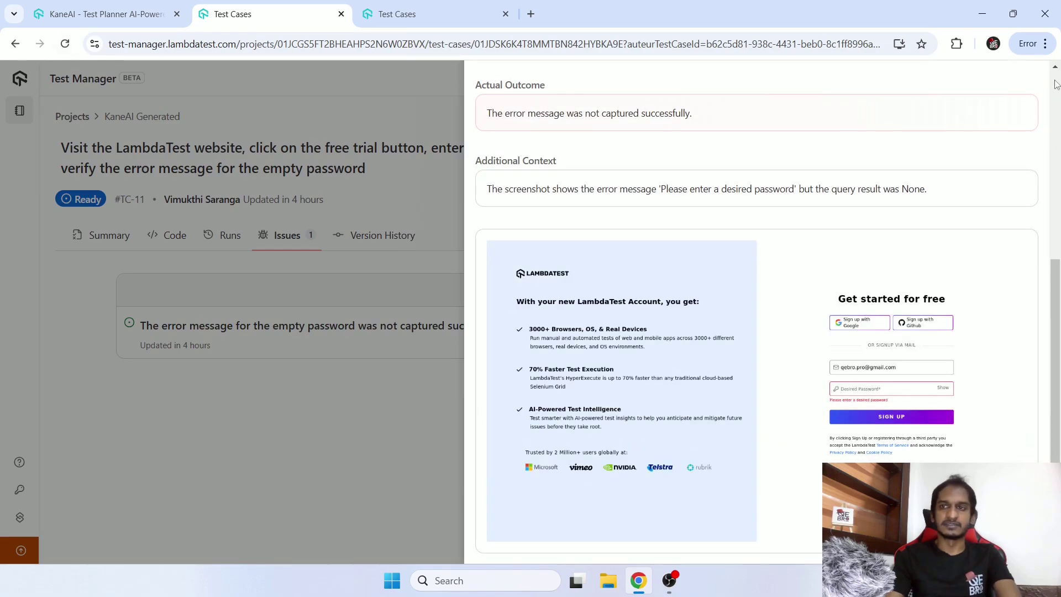
scroll(1002, 116, up, 5)
click(1026, 80)
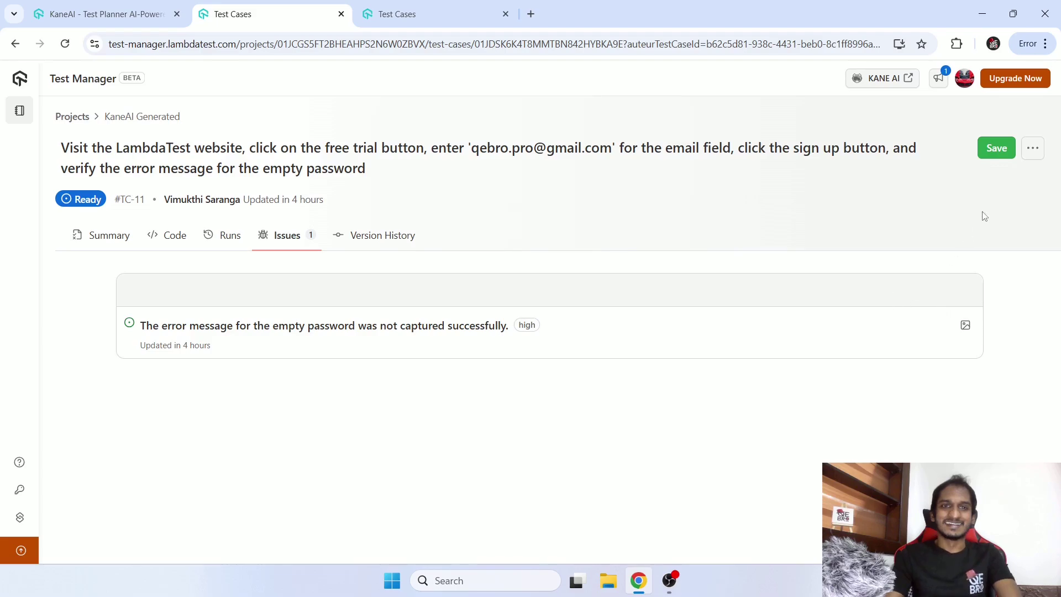
Open and dismiss the test case's more-options menu, then highlight the issue text and severity.
click(1033, 150)
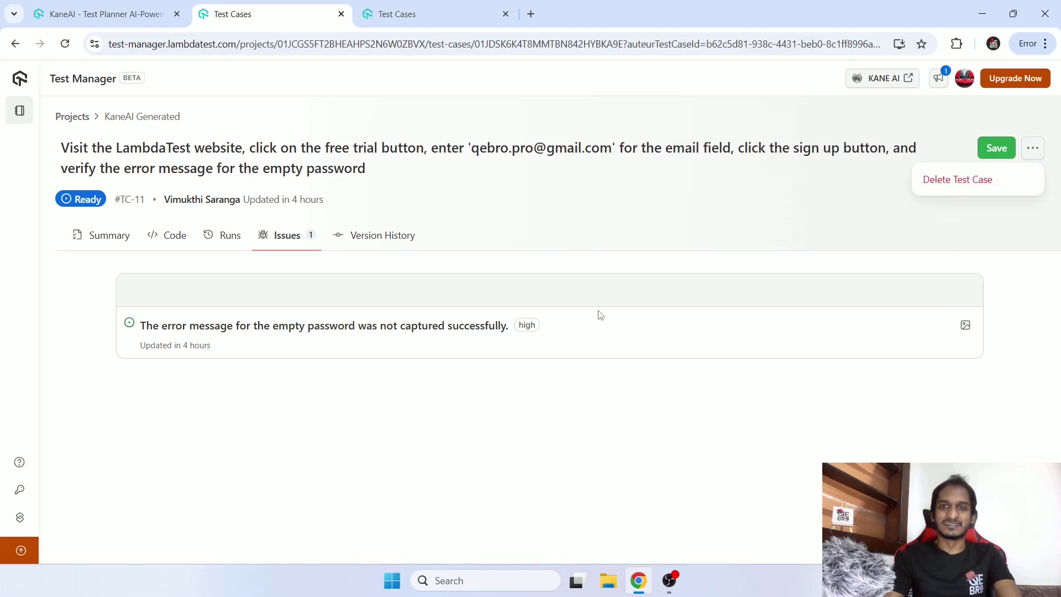
click(528, 300)
drag(122, 324, 423, 327)
drag(439, 388, 560, 400)
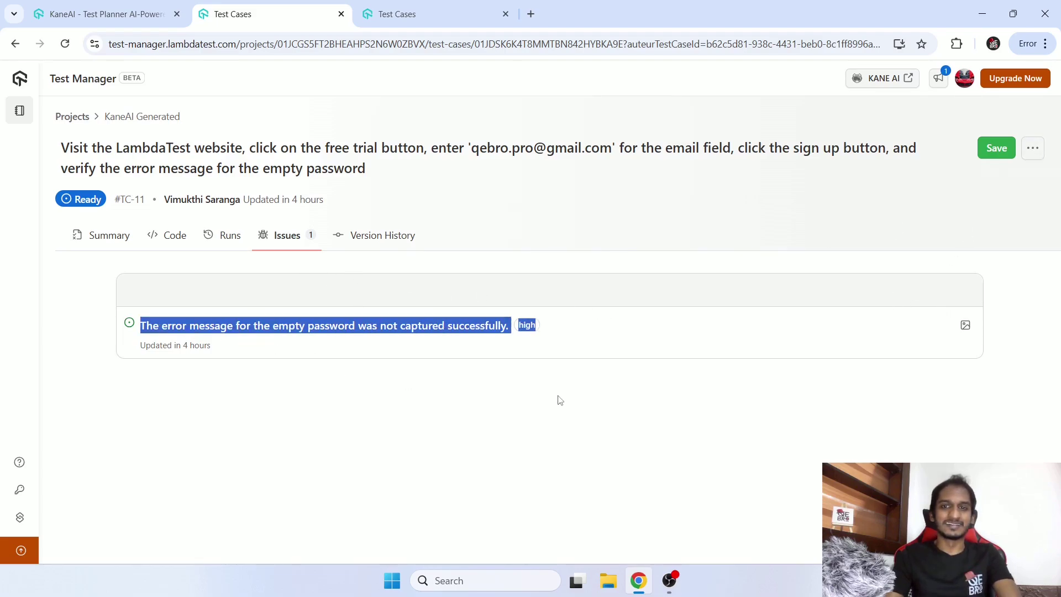
click(287, 354)
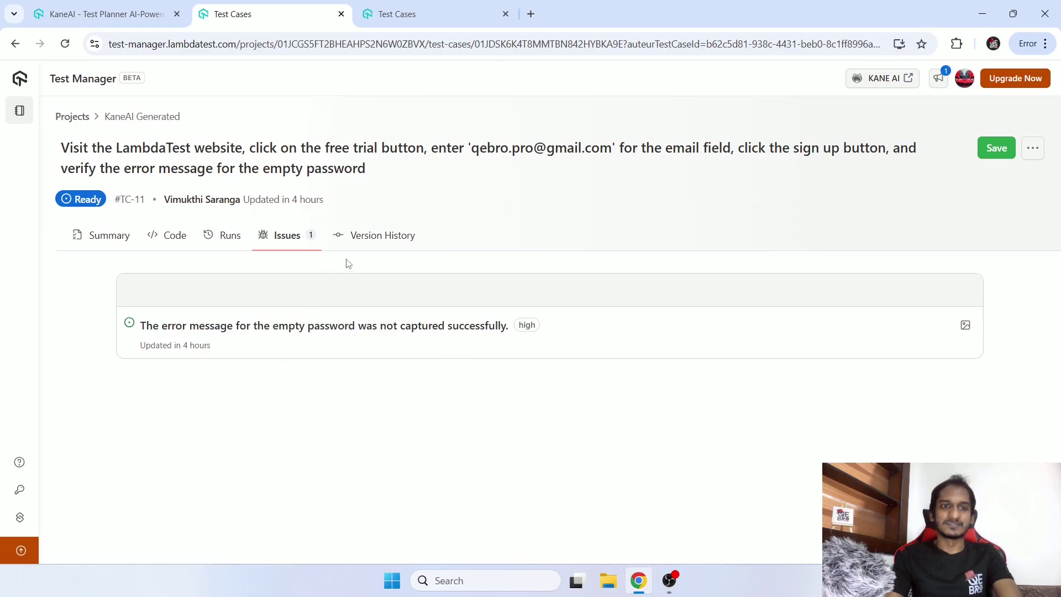
Check TC-11's Versions, Issues, Runs and Code views, ending on its Summary.
click(379, 234)
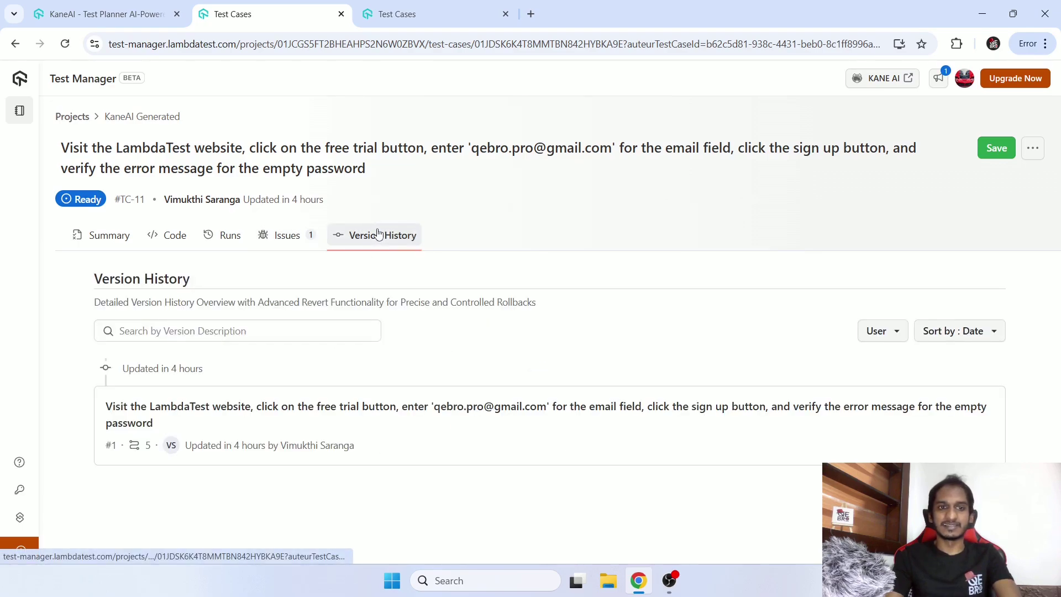
click(287, 236)
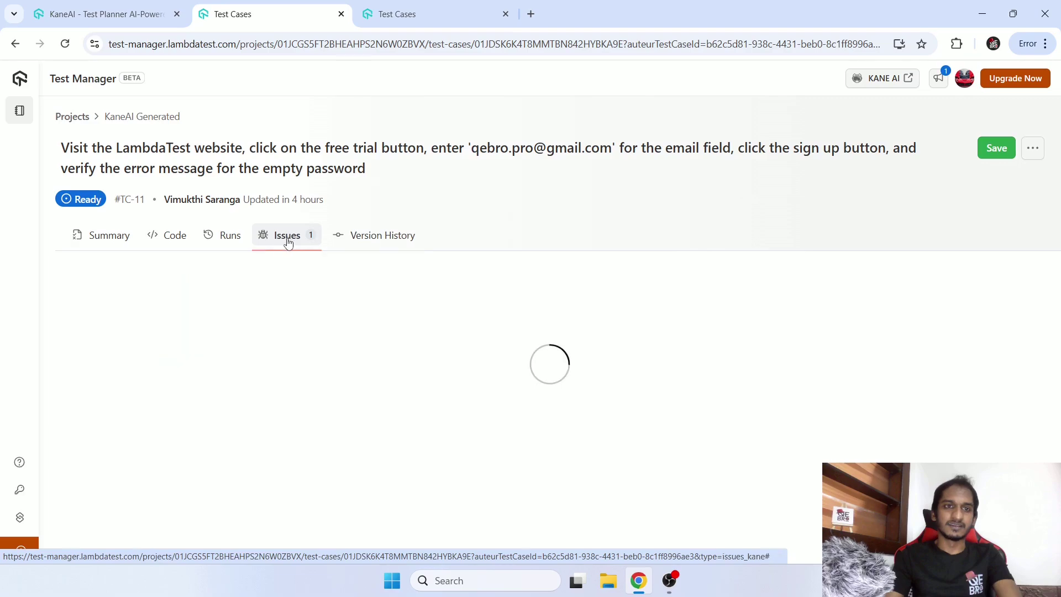
click(220, 243)
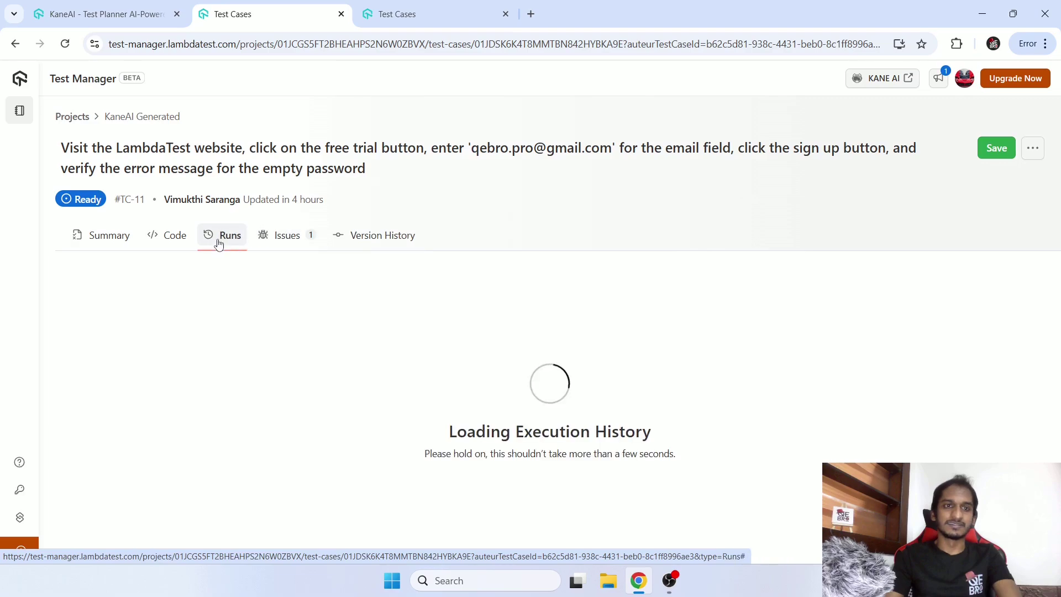
click(175, 238)
click(113, 239)
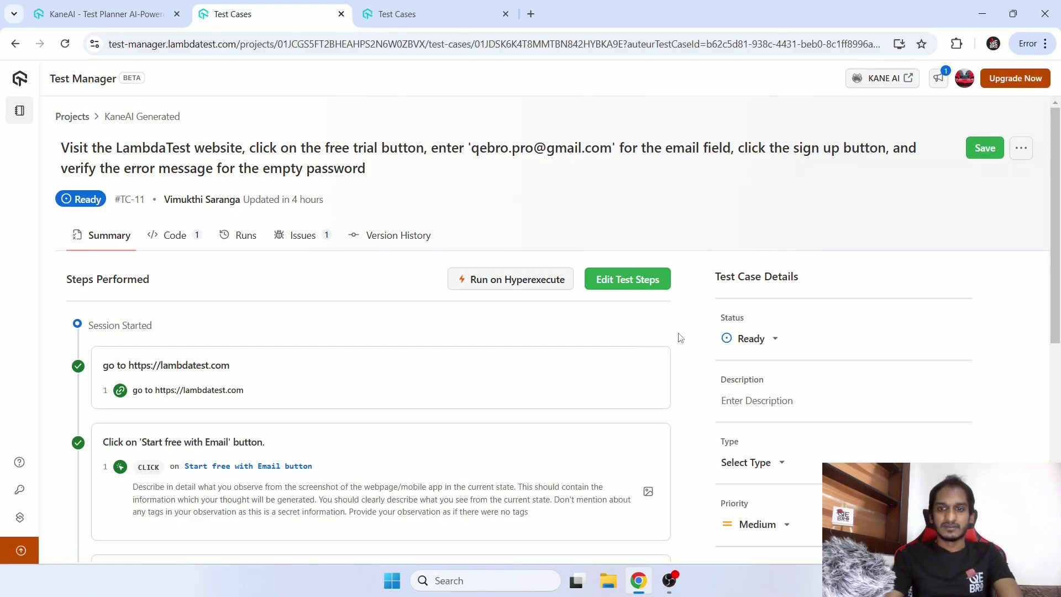
Scroll Steps Performed down to the final step capturing the 'Please enter a desired password' error.
scroll(681, 337, down, 3)
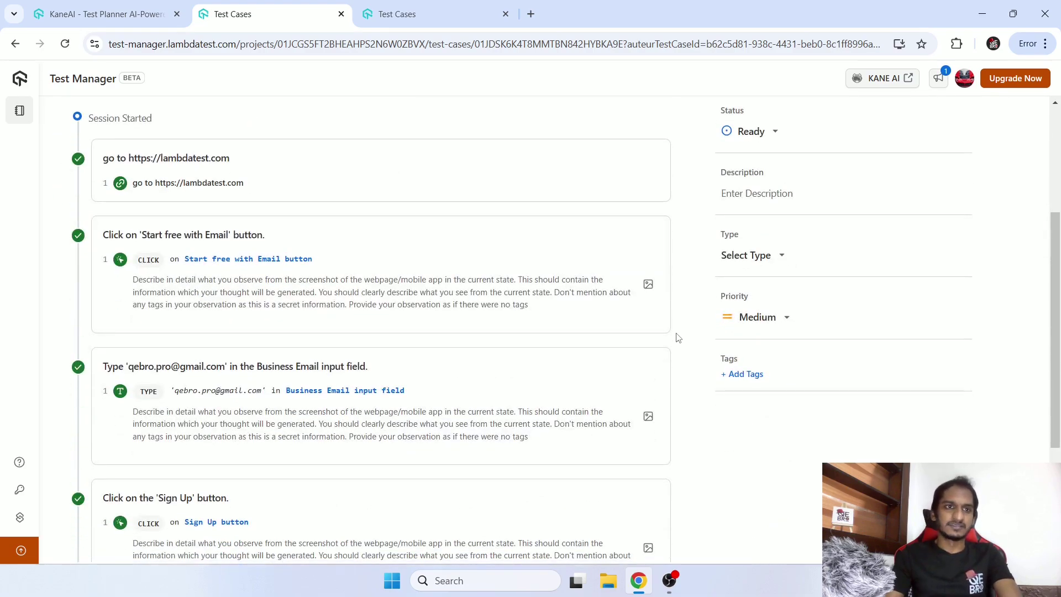
scroll(680, 338, down, 3)
scroll(681, 344, up, 6)
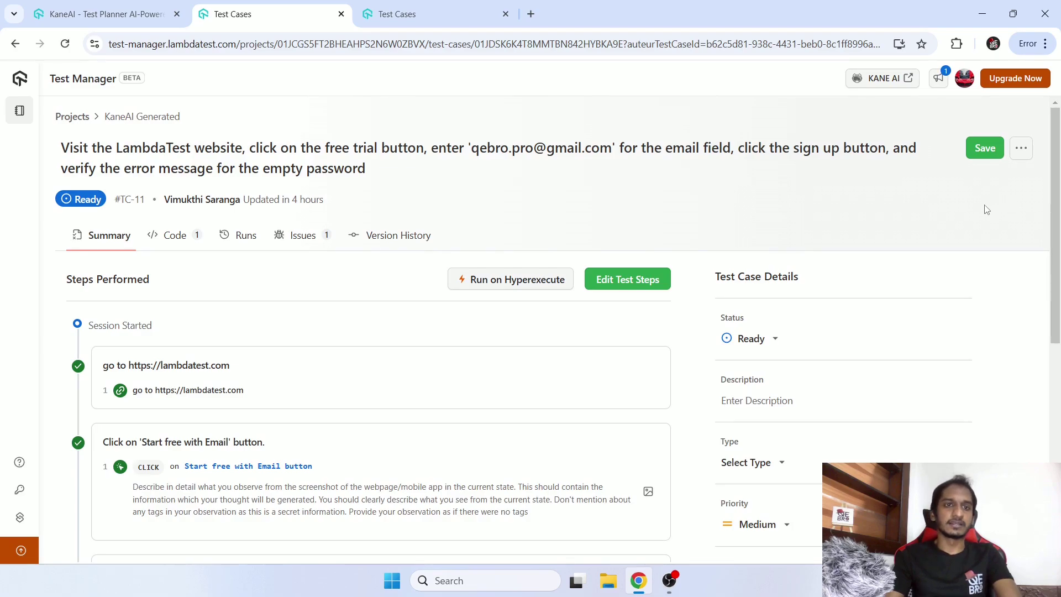
scroll(872, 258, down, 3)
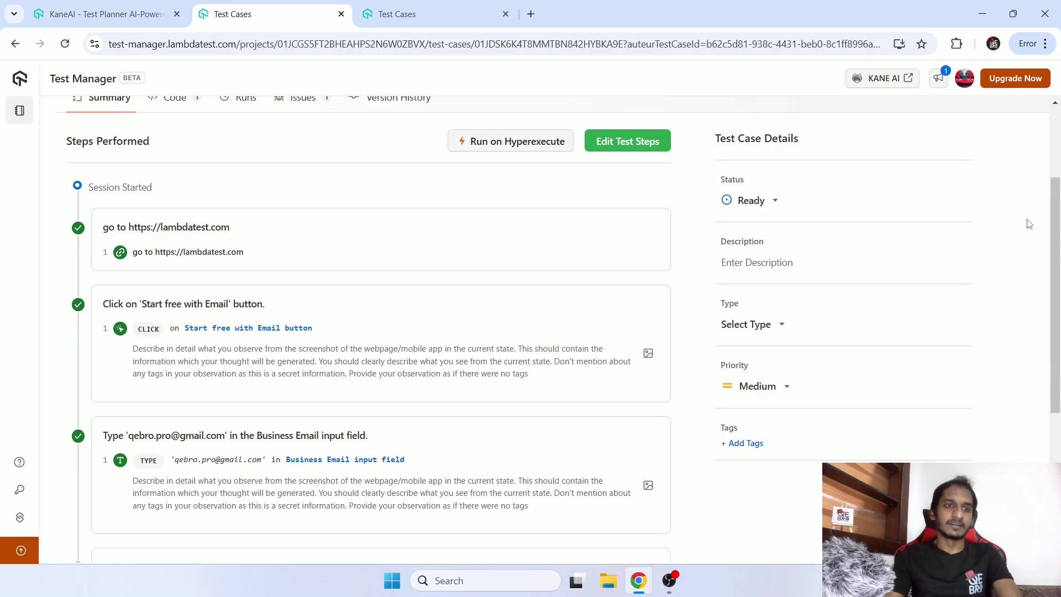
scroll(339, 223, up, 1)
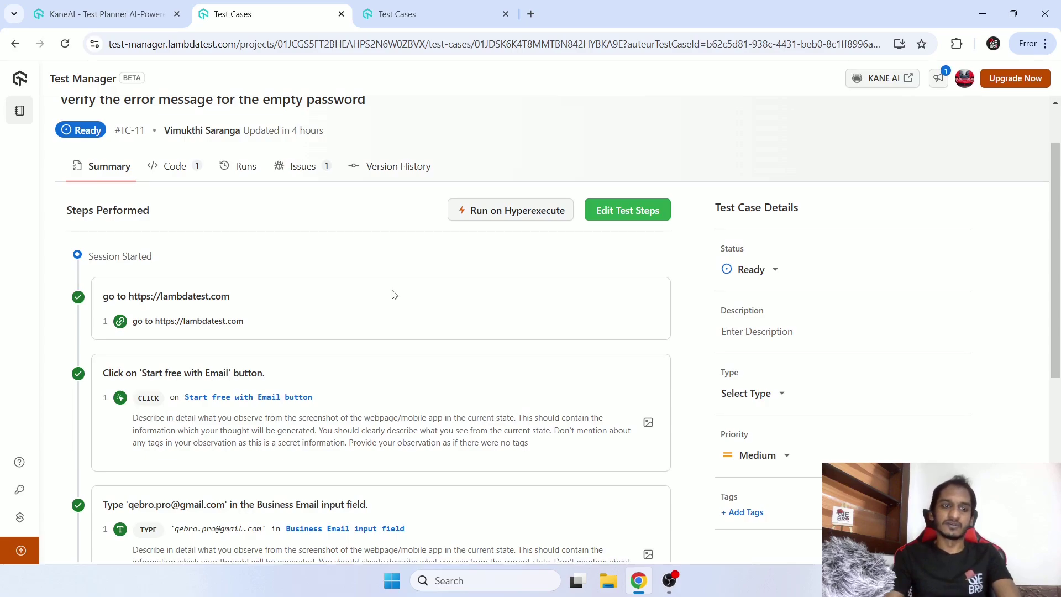
scroll(394, 294, down, 6)
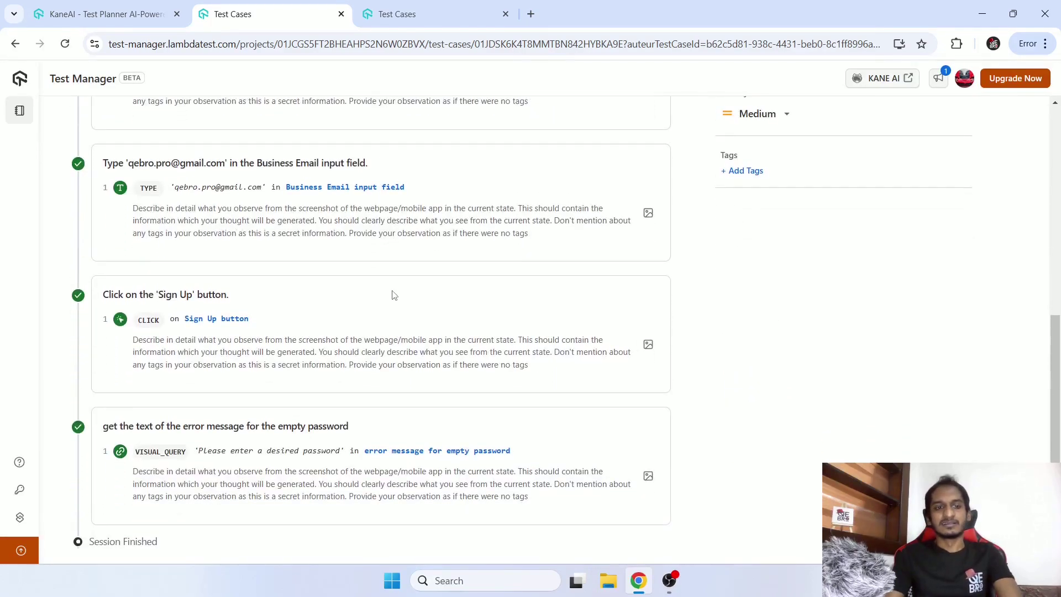
scroll(394, 295, up, 10)
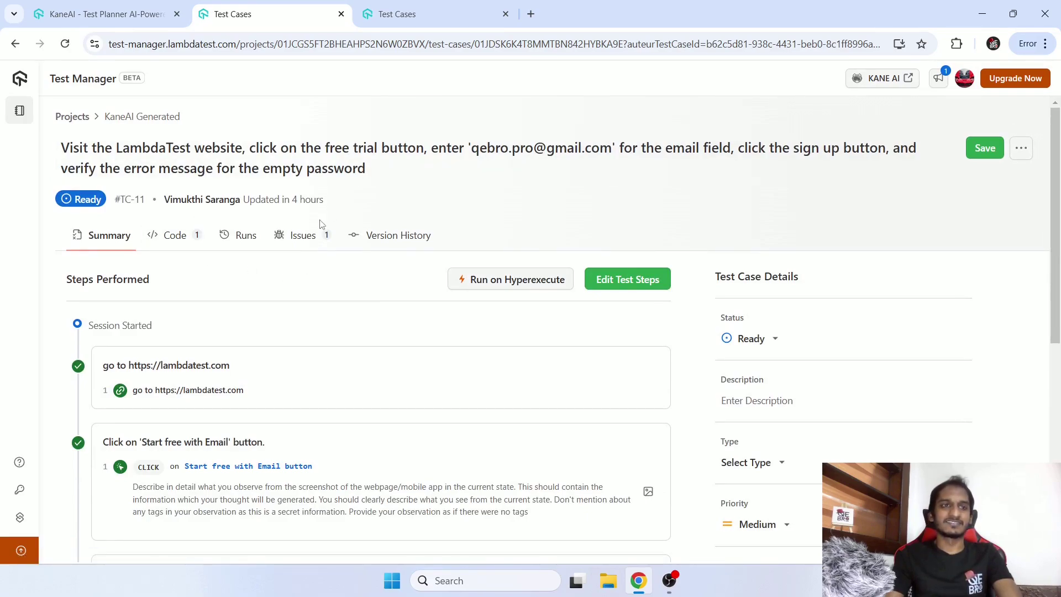
click(79, 117)
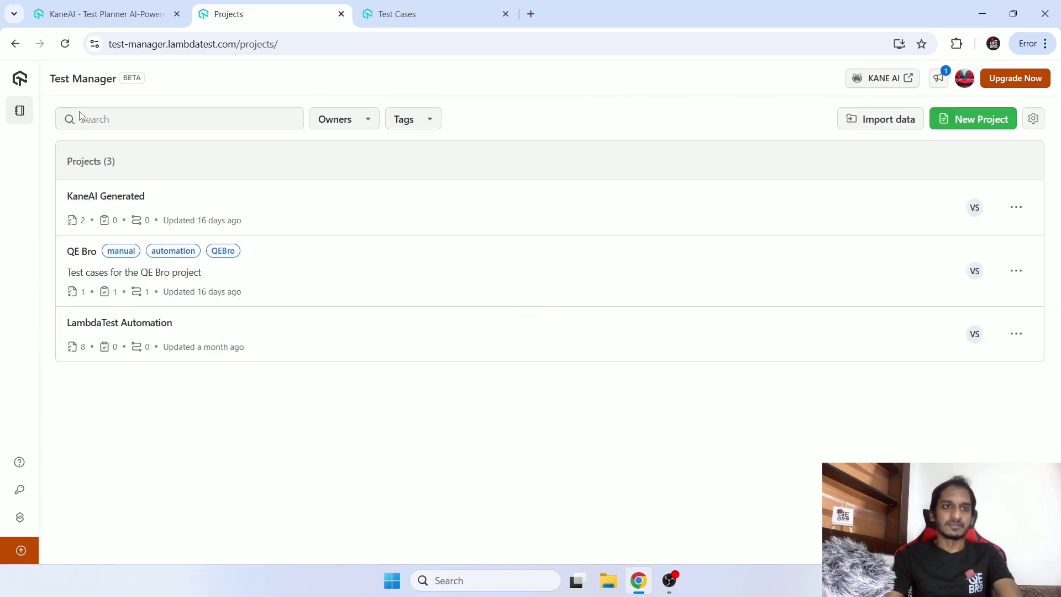
mouse_move(19, 110)
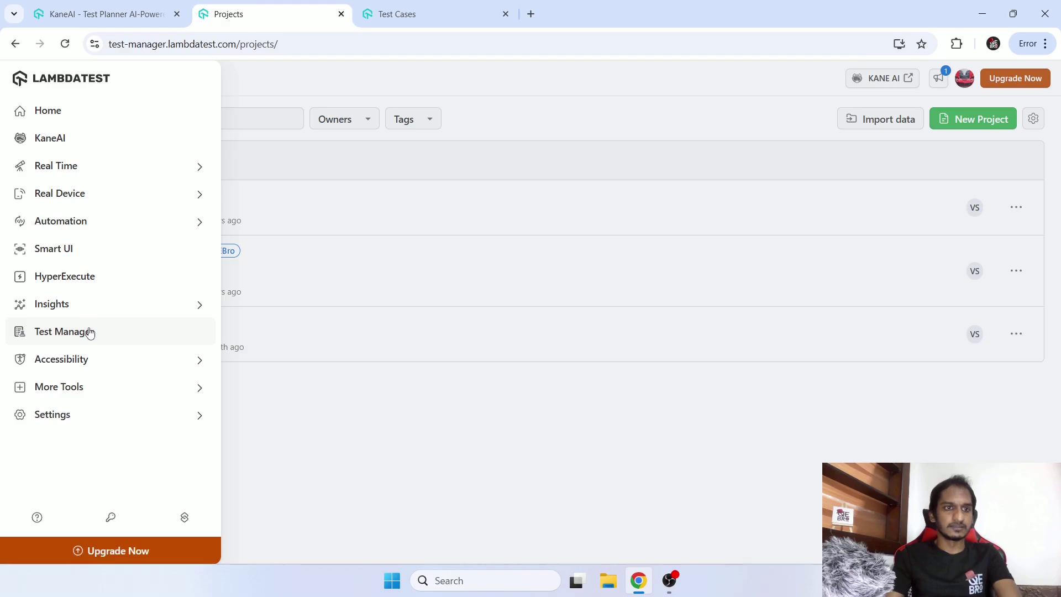
click(90, 333)
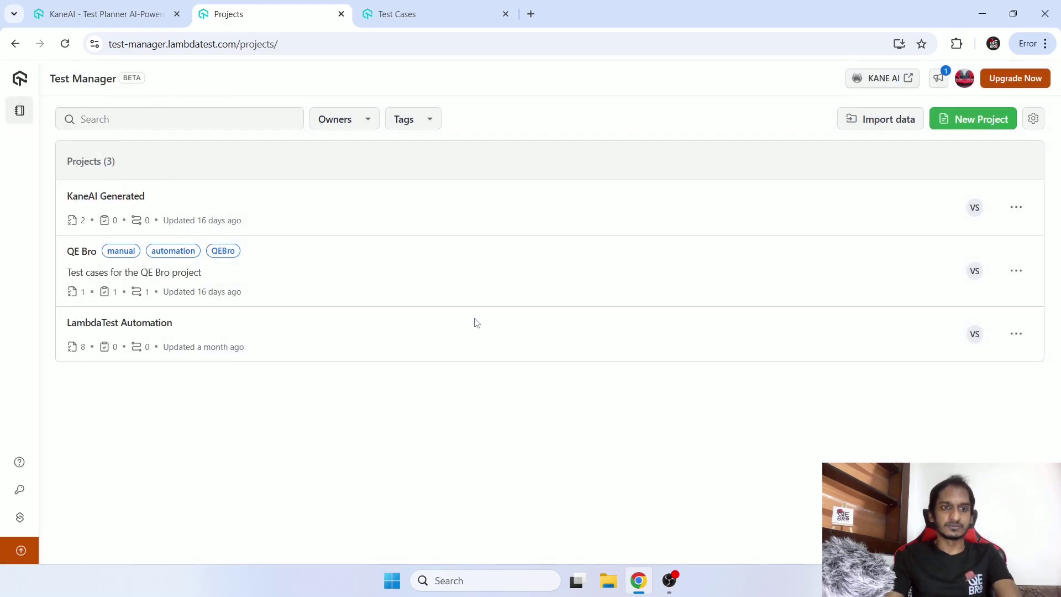
click(122, 198)
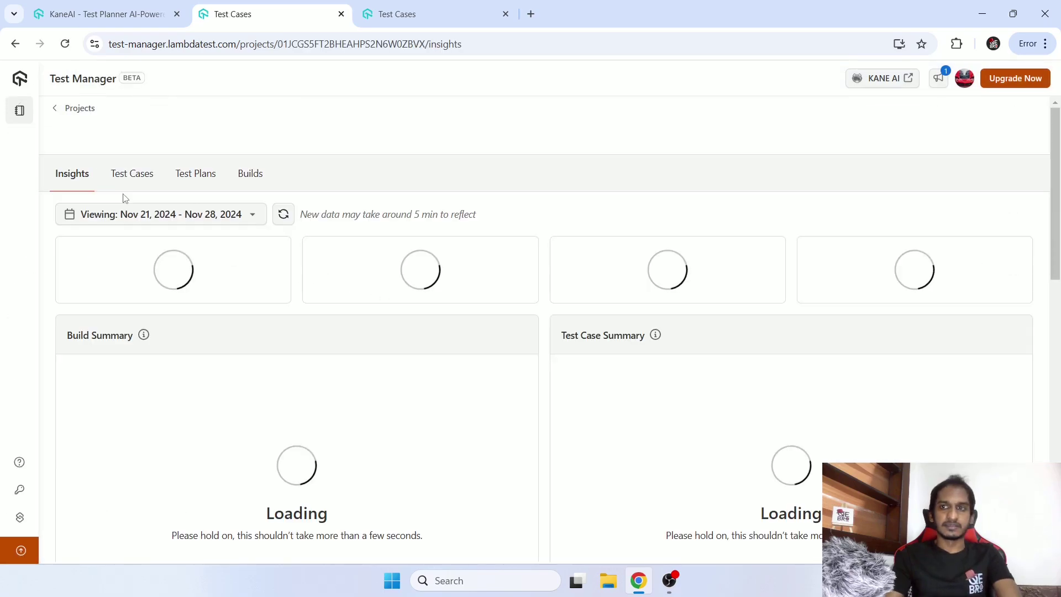
scroll(954, 334, down, 1)
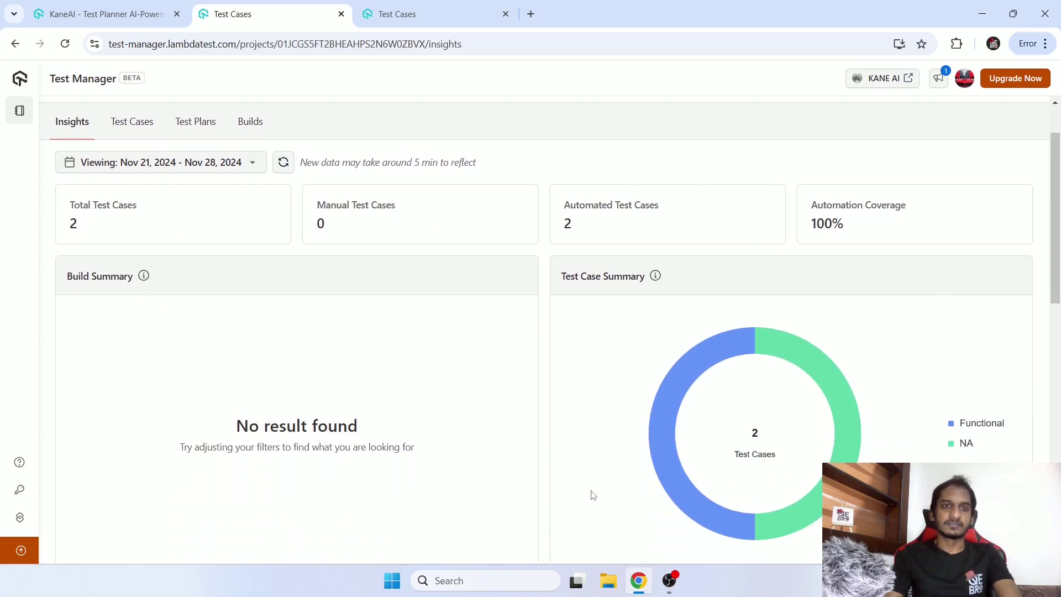
scroll(293, 313, up, 1)
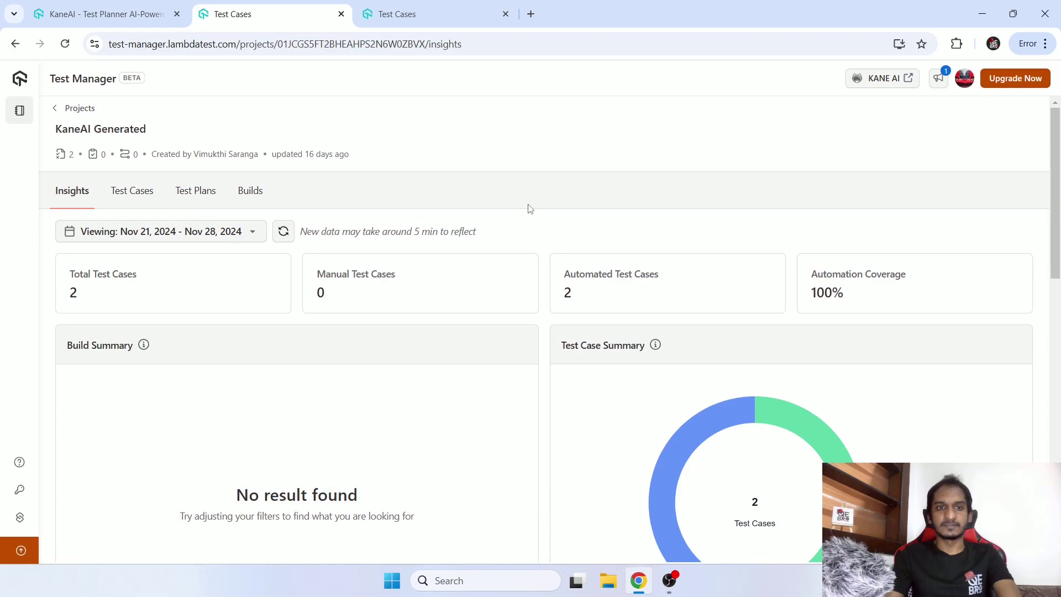
scroll(656, 308, down, 4)
scroll(954, 385, up, 4)
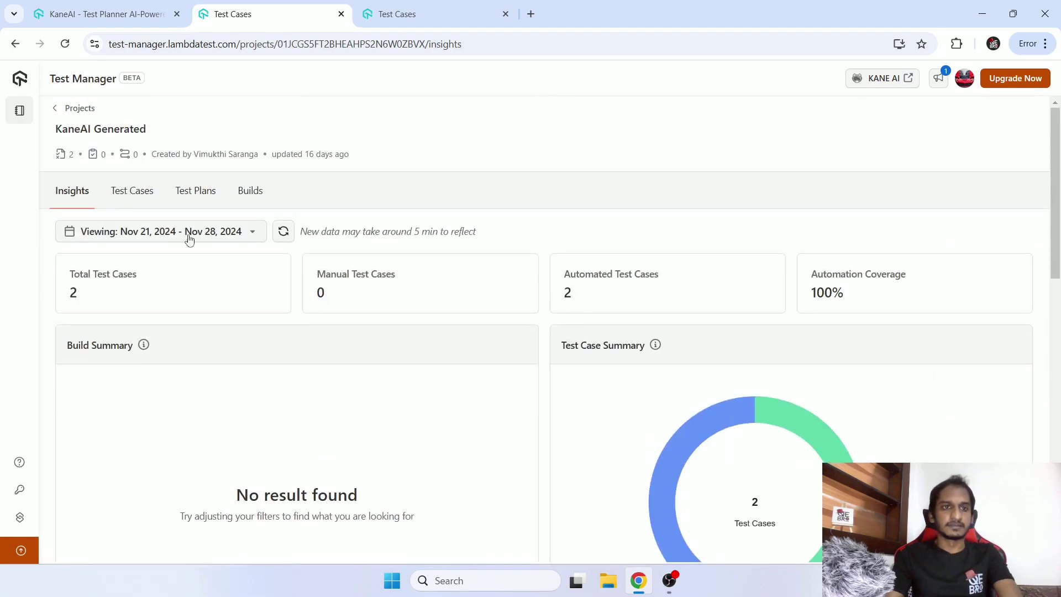
click(147, 194)
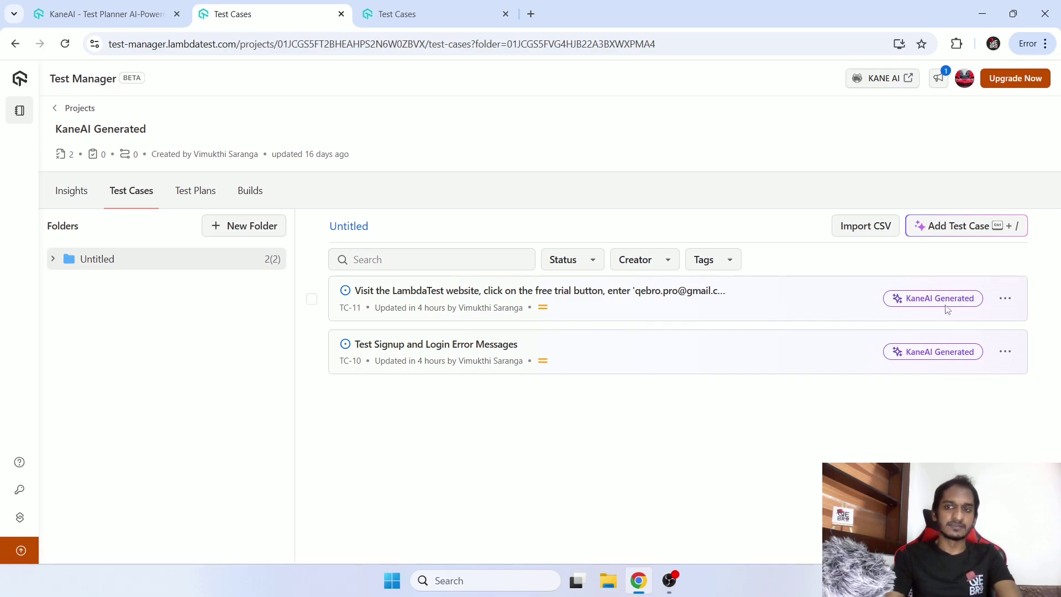
click(1005, 299)
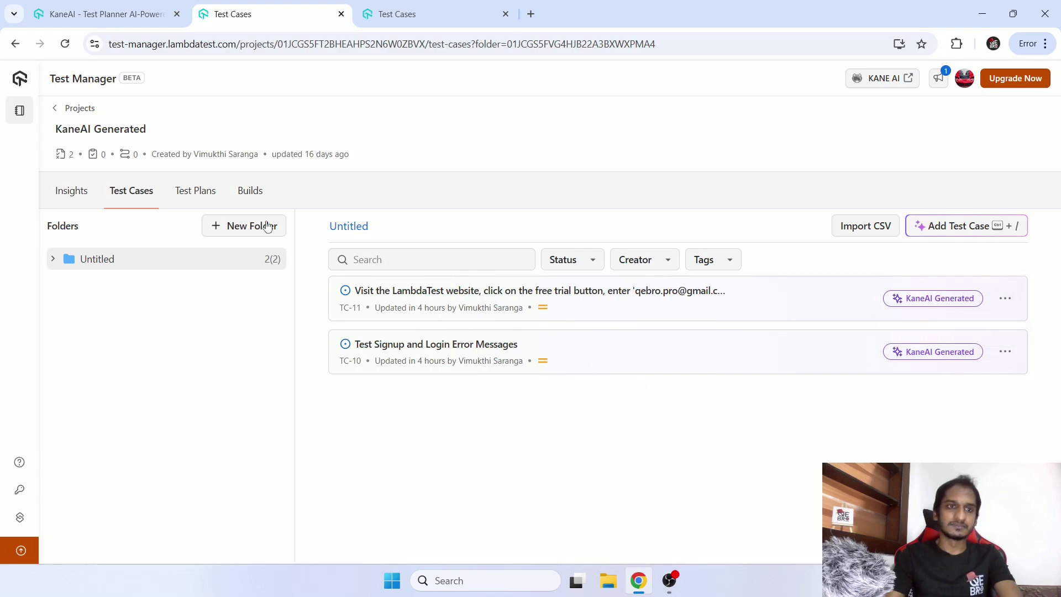
click(200, 203)
click(256, 190)
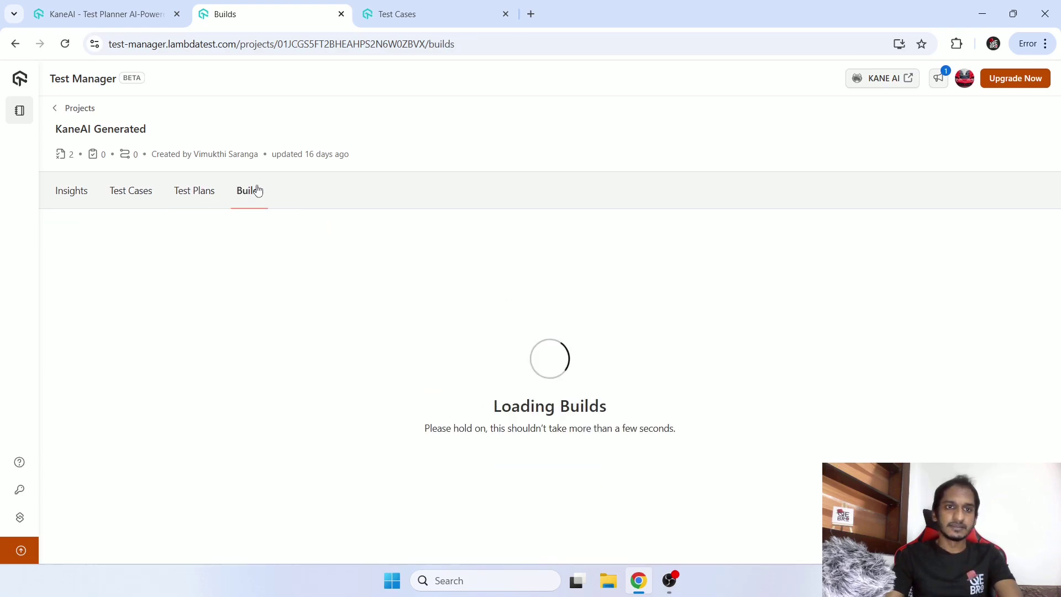
click(143, 193)
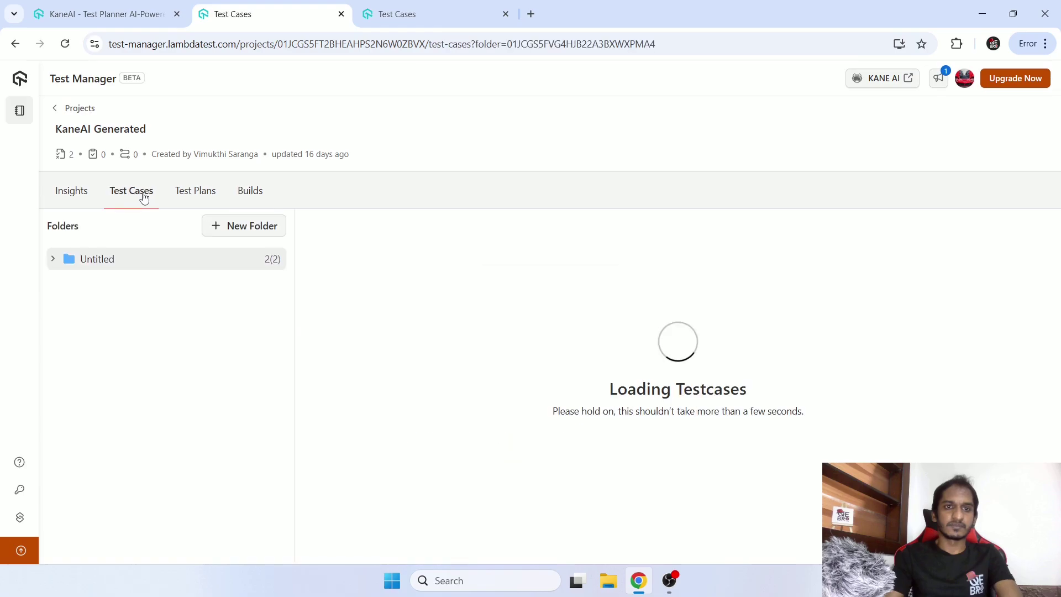
click(440, 294)
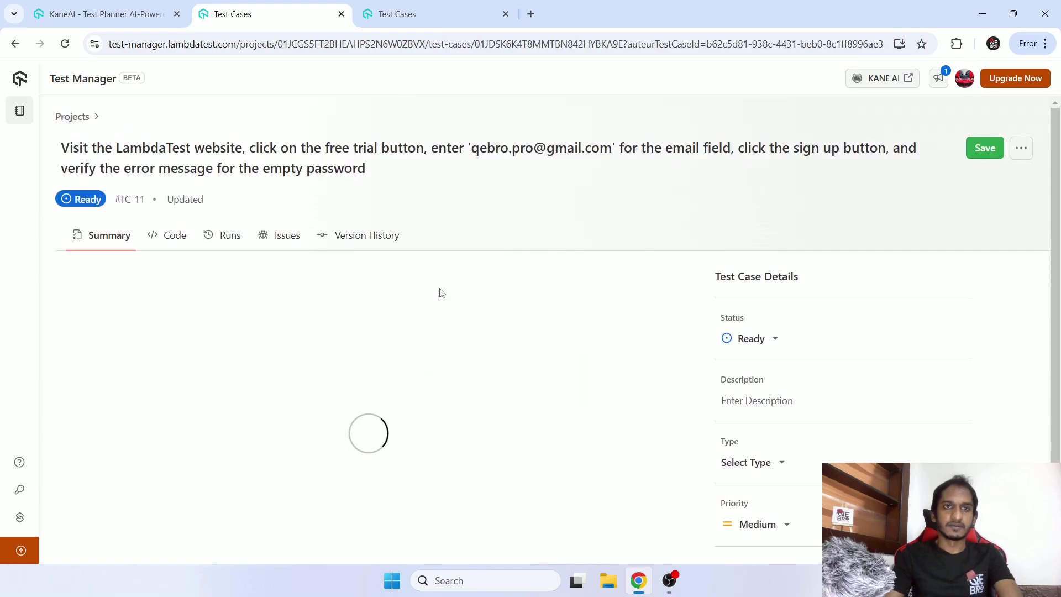
Review TC-11's high-severity empty-password bug in the Review Bug panel, then close it.
click(292, 237)
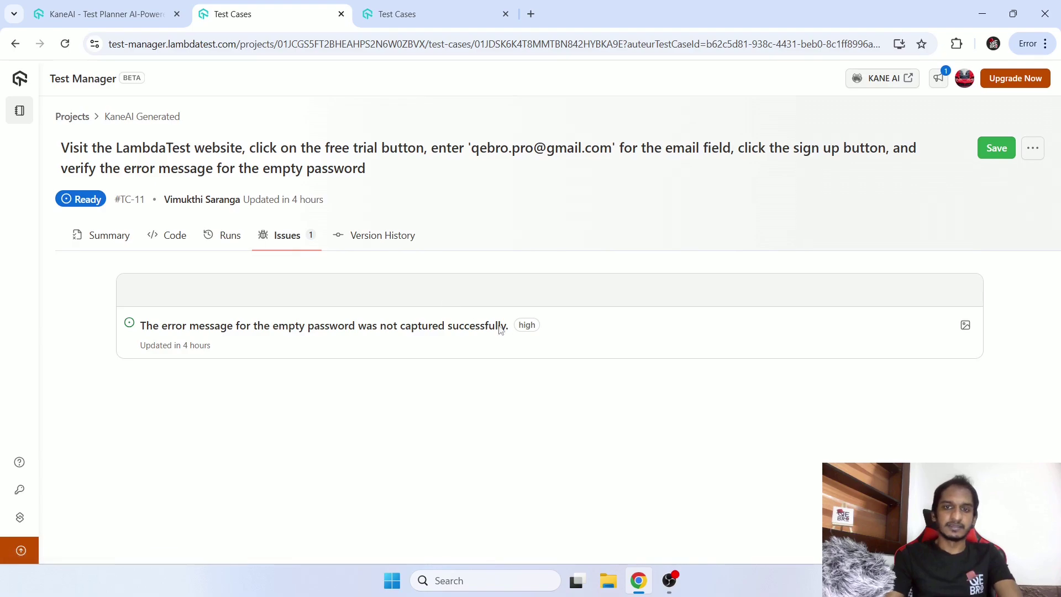
click(452, 324)
scroll(798, 431, down, 6)
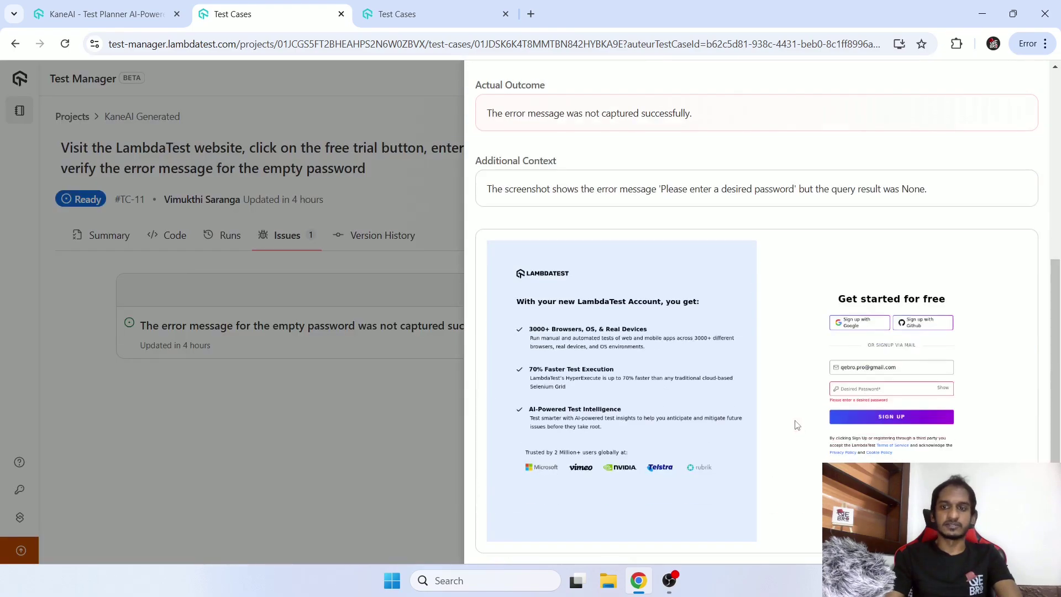
scroll(1002, 223, up, 6)
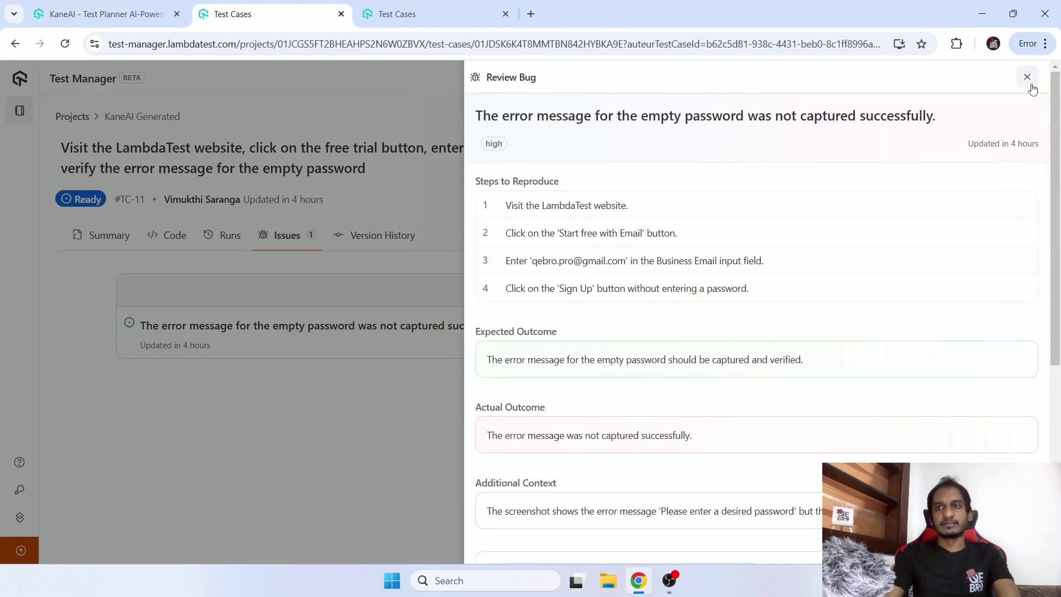
click(1027, 77)
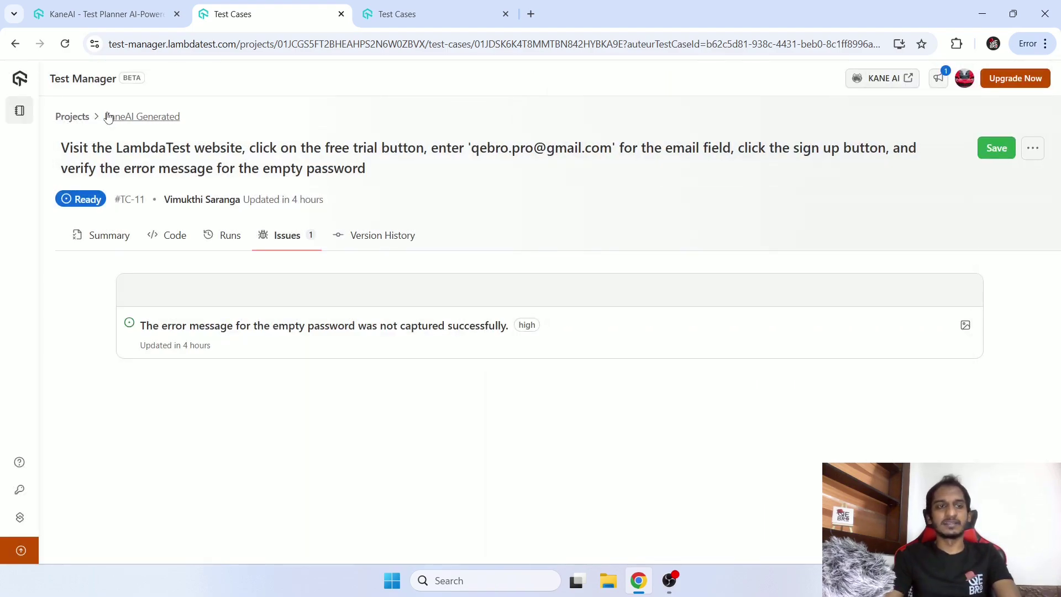
mouse_move(26, 114)
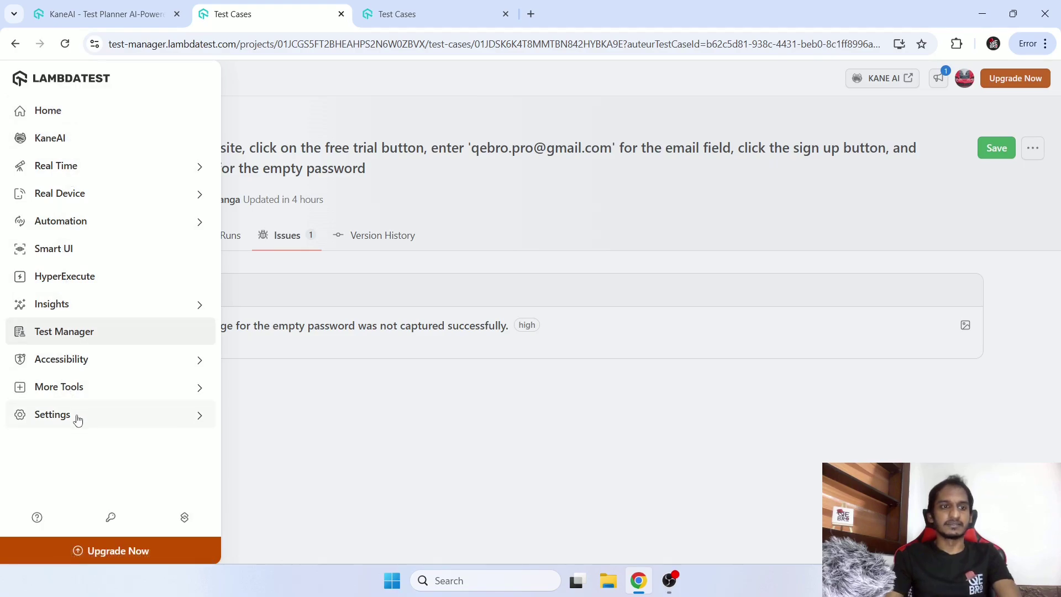
Go to Insights > Dashboards and start a new dashboard from the Tests Summary Report template.
click(67, 313)
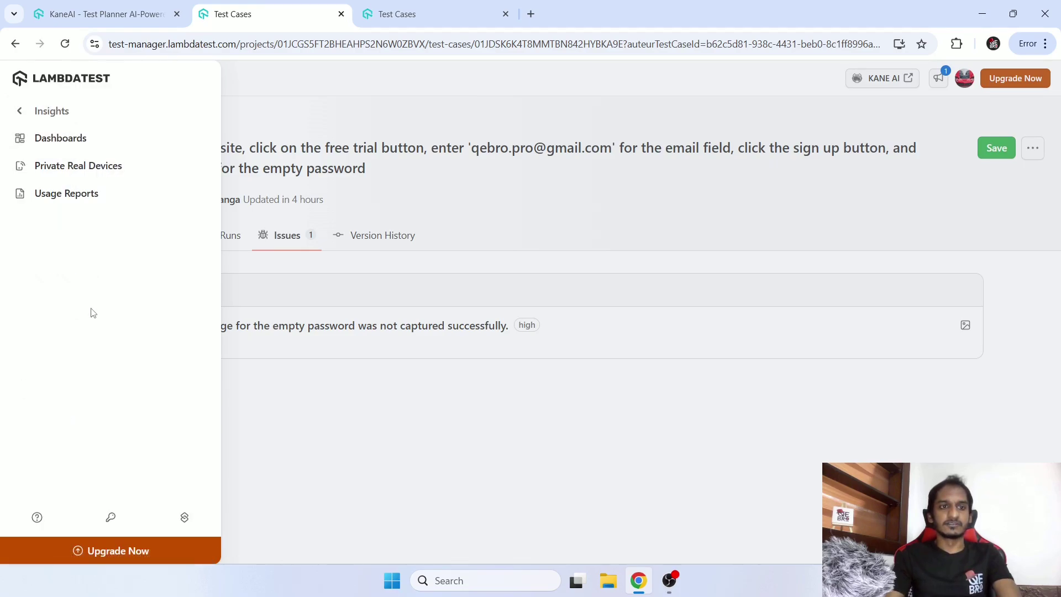
click(103, 138)
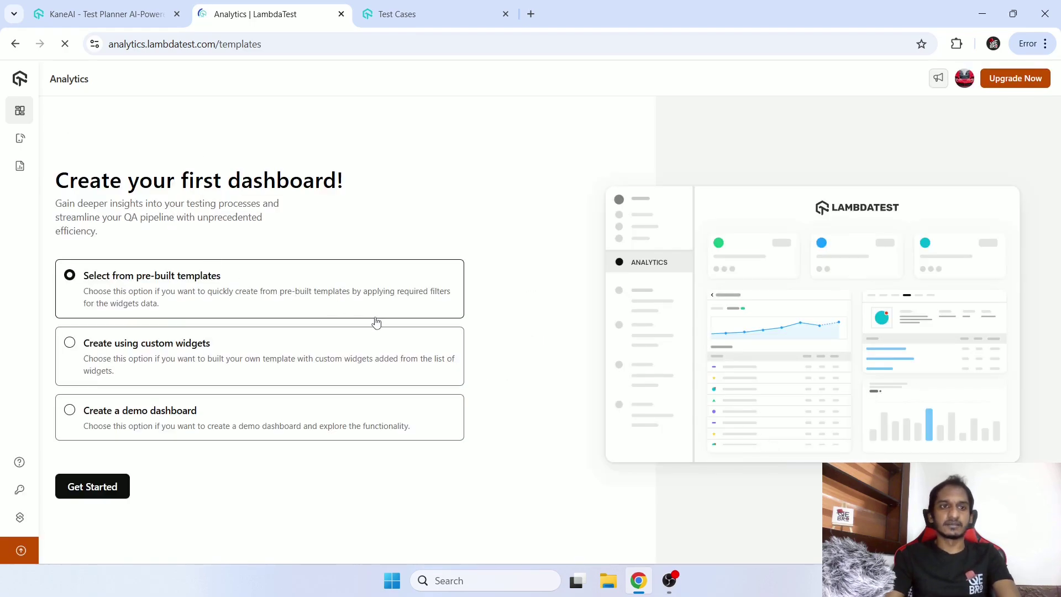
click(105, 496)
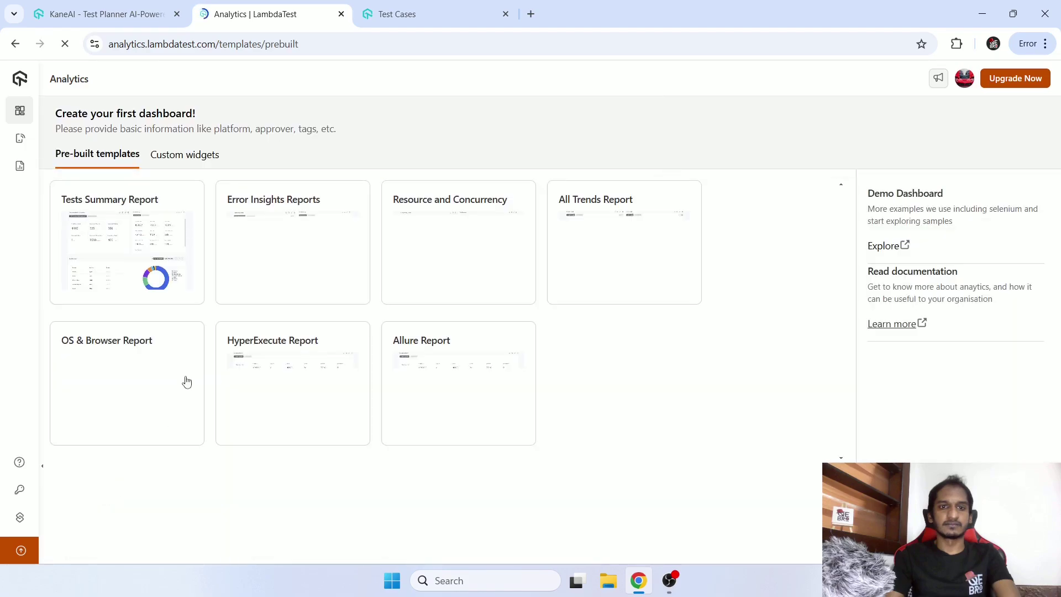
click(63, 237)
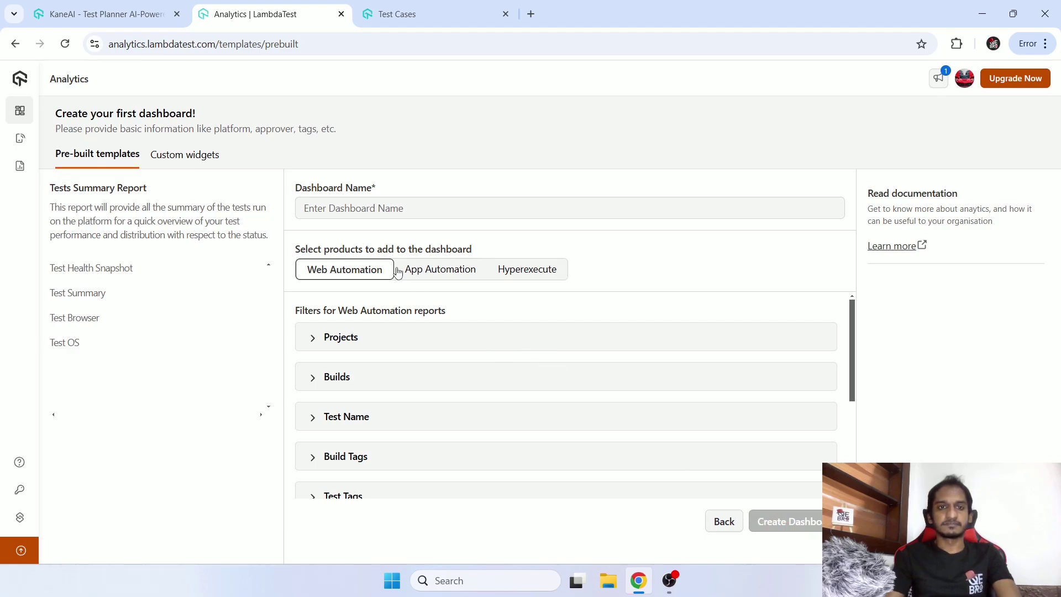
Browse the App and Web Automation filters, expanding Projects, Test Name, Build Tags, Test Tags and Status.
click(447, 271)
click(354, 277)
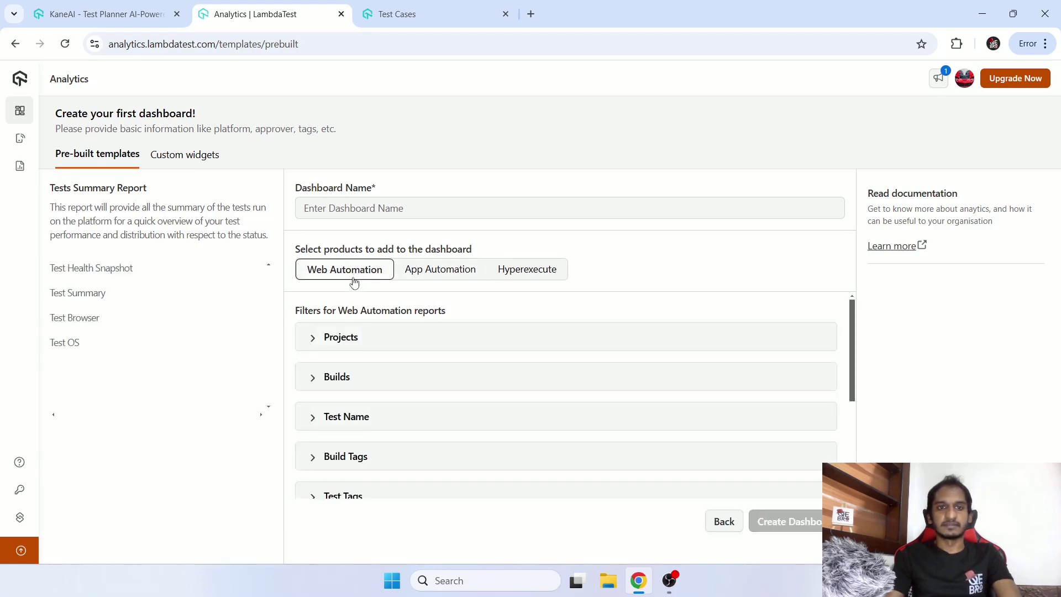
click(346, 340)
click(385, 421)
scroll(381, 426, down, 3)
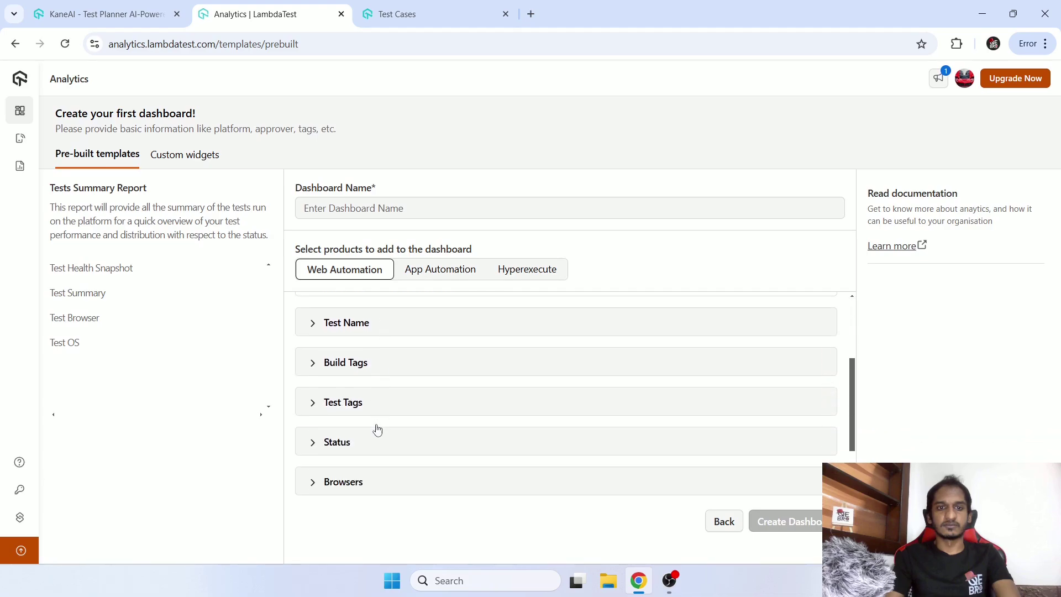
click(362, 327)
click(362, 362)
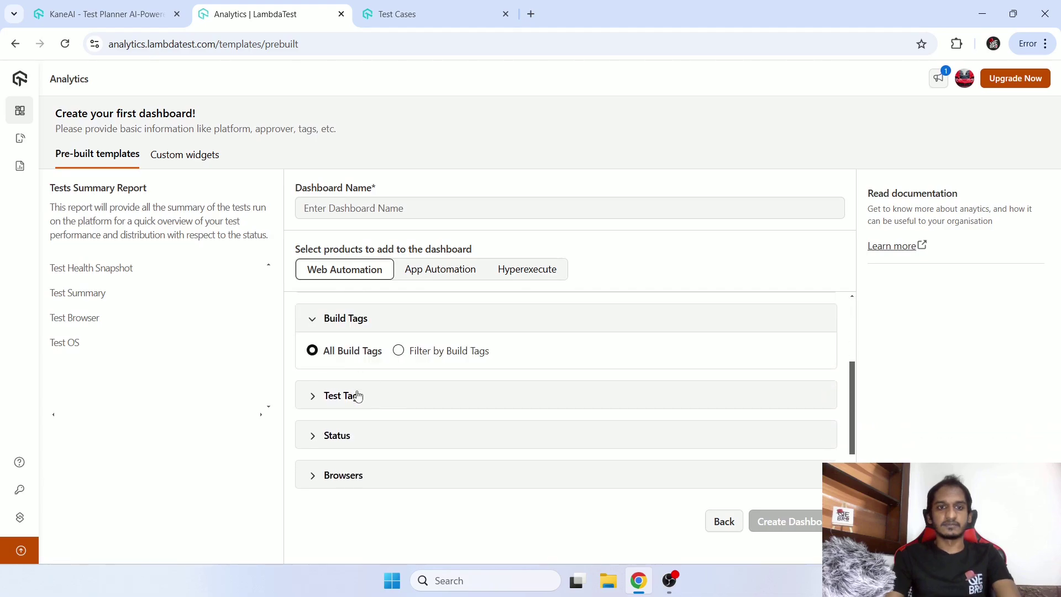
click(356, 396)
click(352, 438)
scroll(354, 409, down, 2)
click(356, 352)
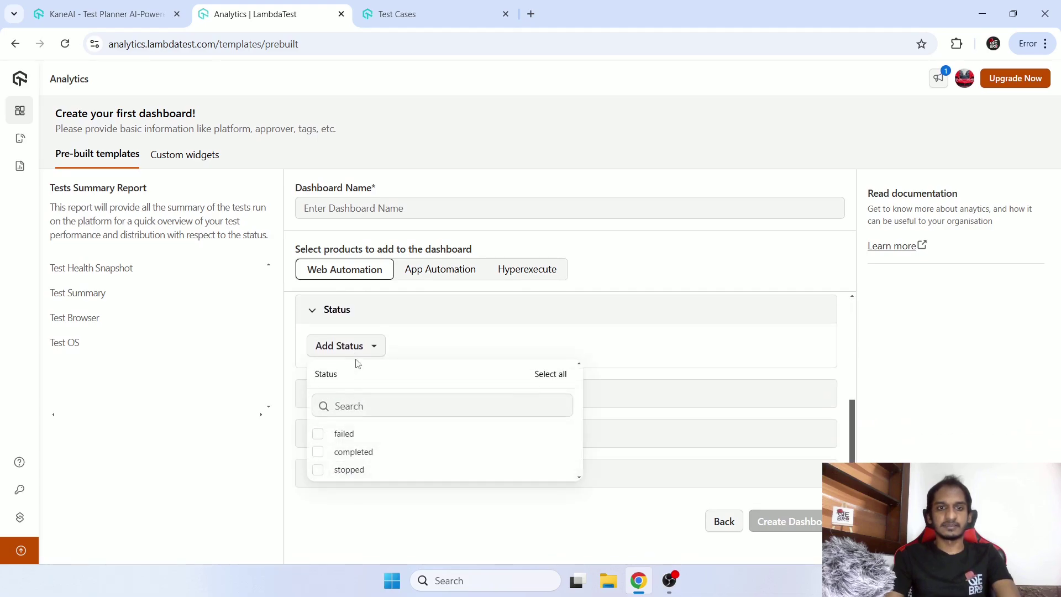
key(Escape)
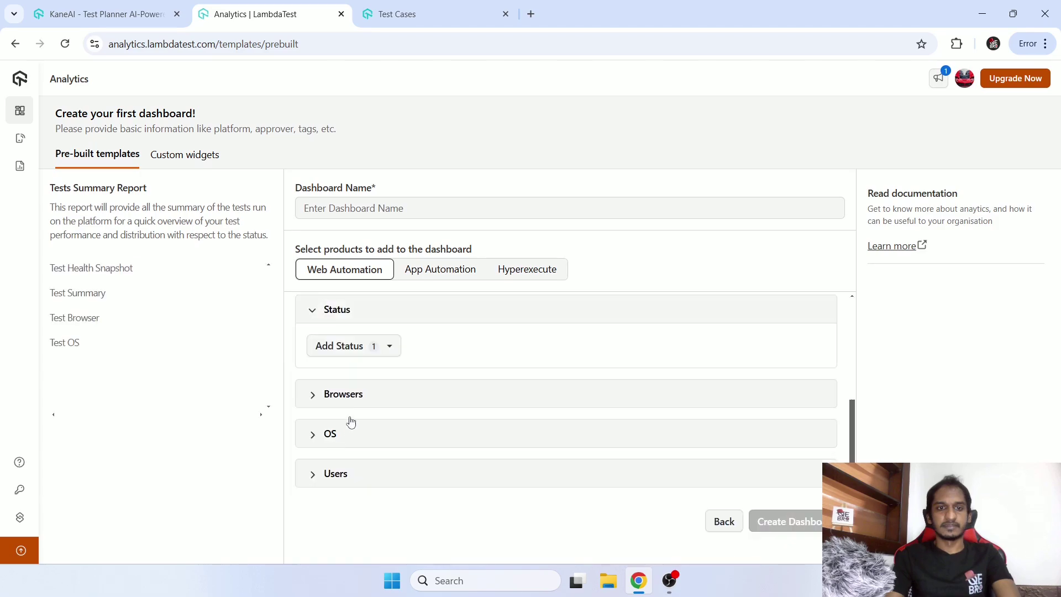
Add Chrome to the Browsers filter and select all test statuses.
click(343, 395)
click(336, 391)
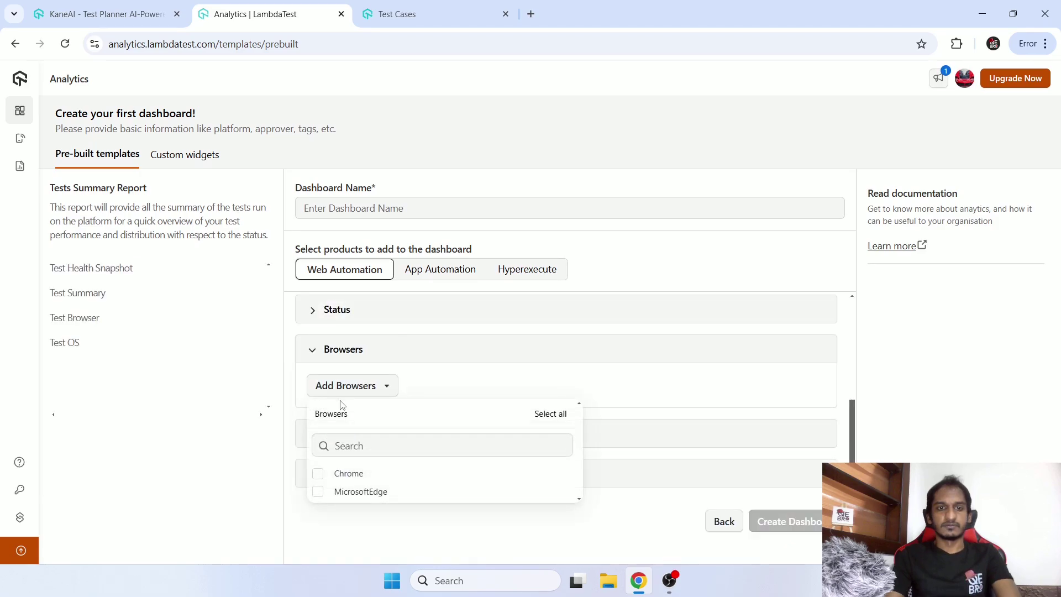
click(550, 414)
click(343, 311)
click(390, 353)
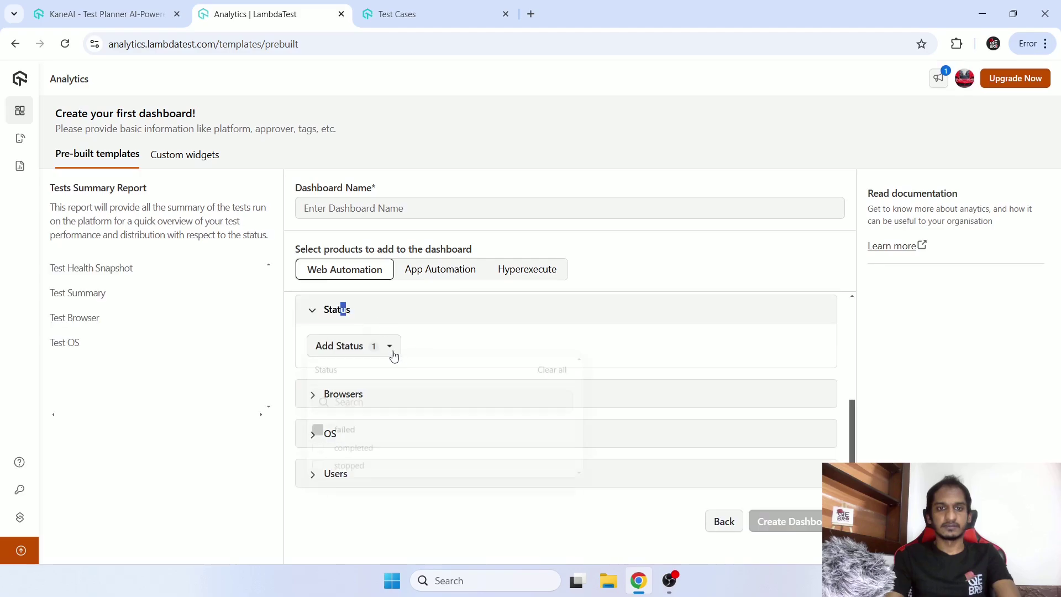
click(545, 375)
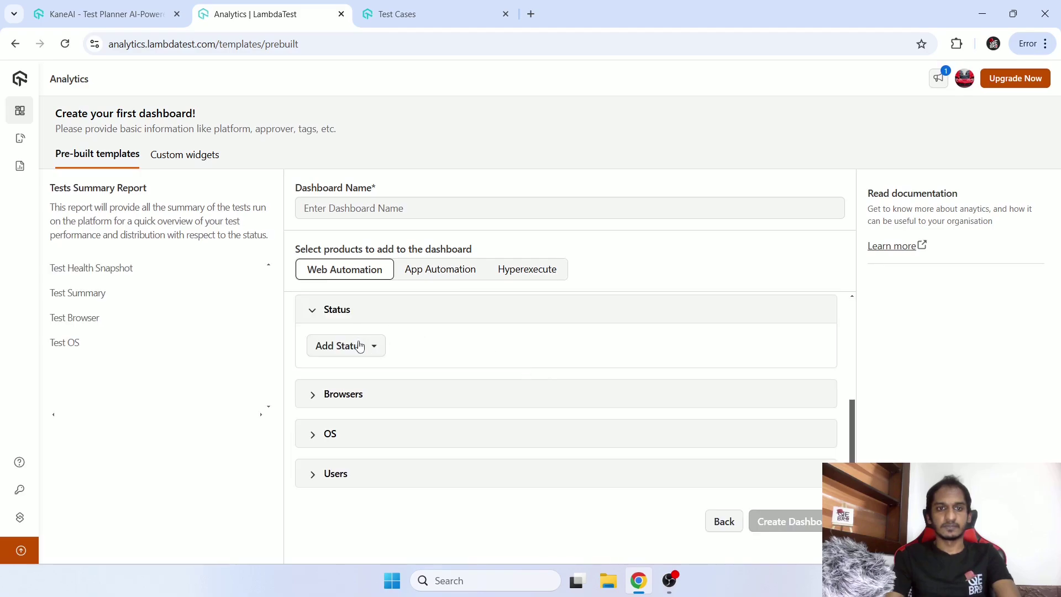
click(363, 354)
click(540, 376)
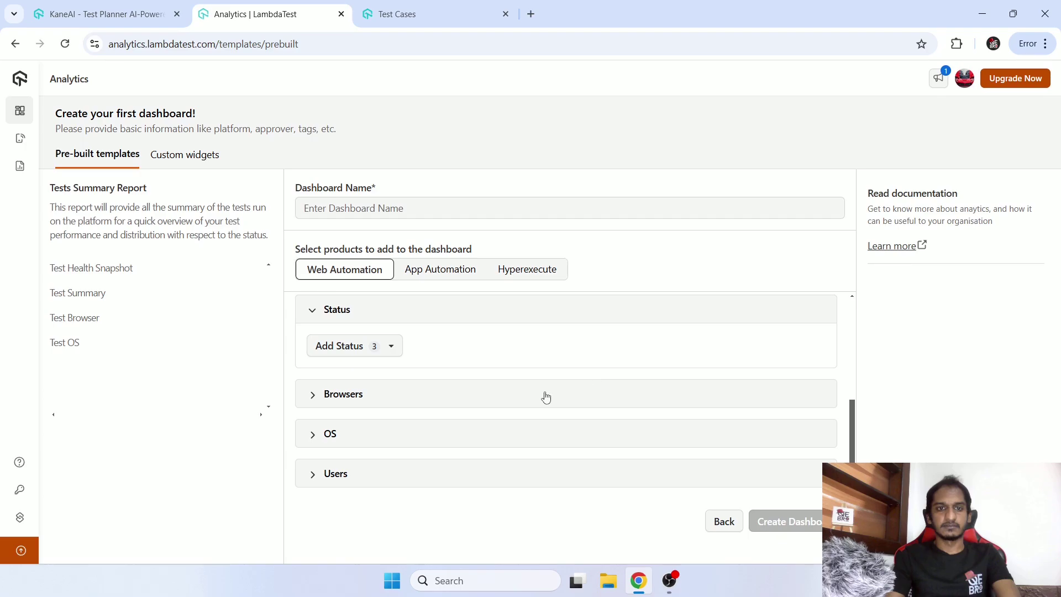
Select all operating systems in the OS filter and all users in the Users filter.
click(322, 435)
click(350, 431)
click(536, 454)
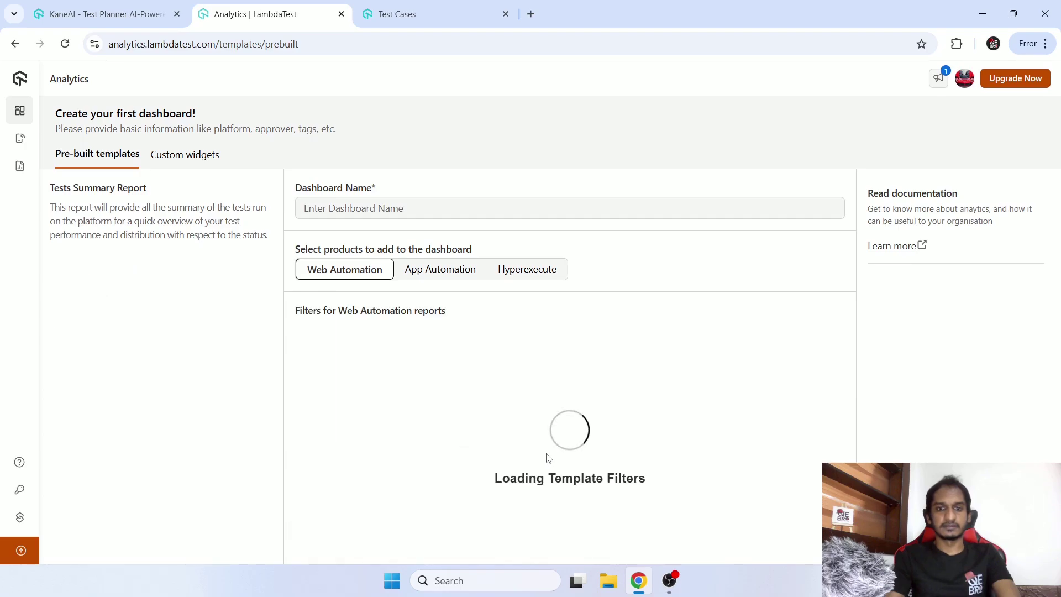
click(354, 485)
click(373, 469)
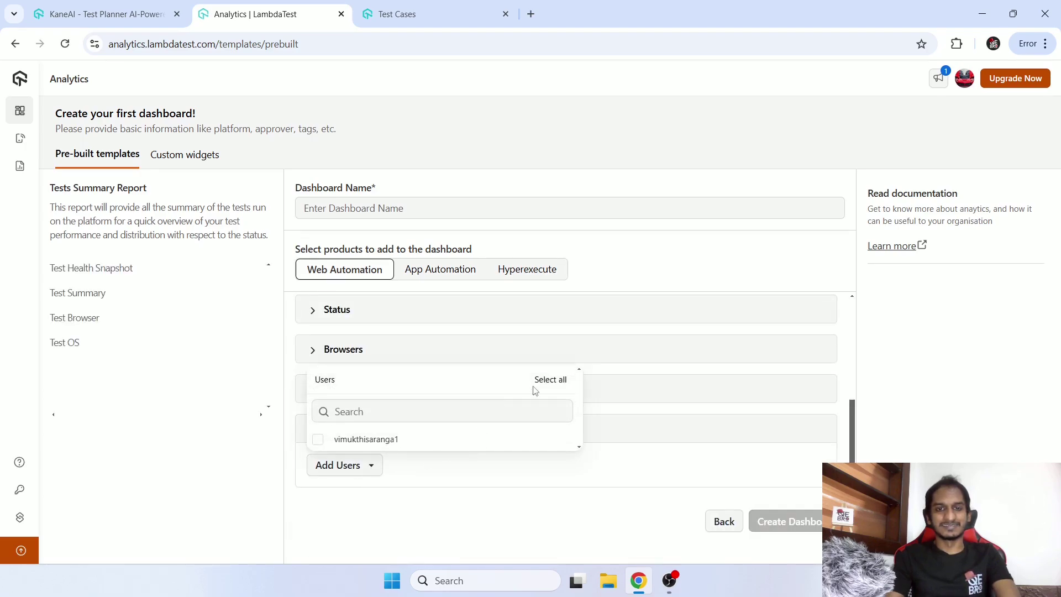
click(545, 380)
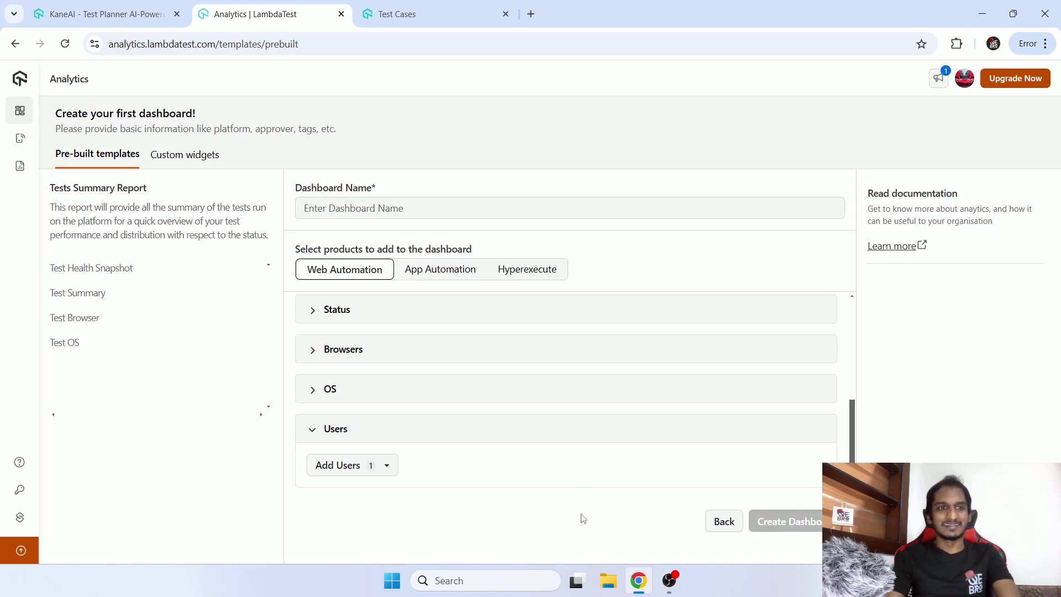
scroll(711, 356, up, 10)
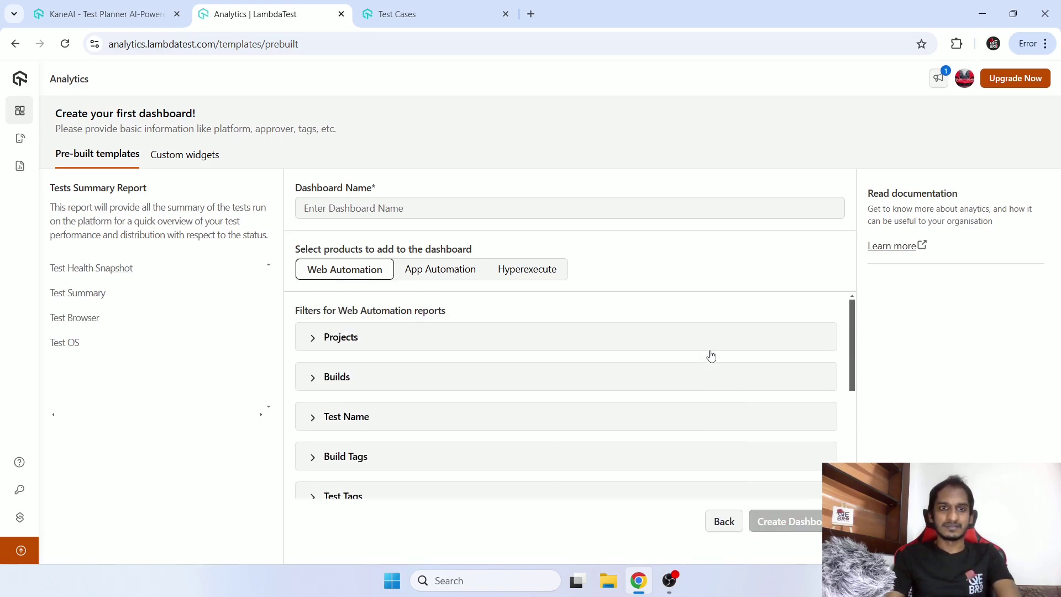
Name the dashboard 'First dashbaord' and create it with the chosen filters.
click(435, 216)
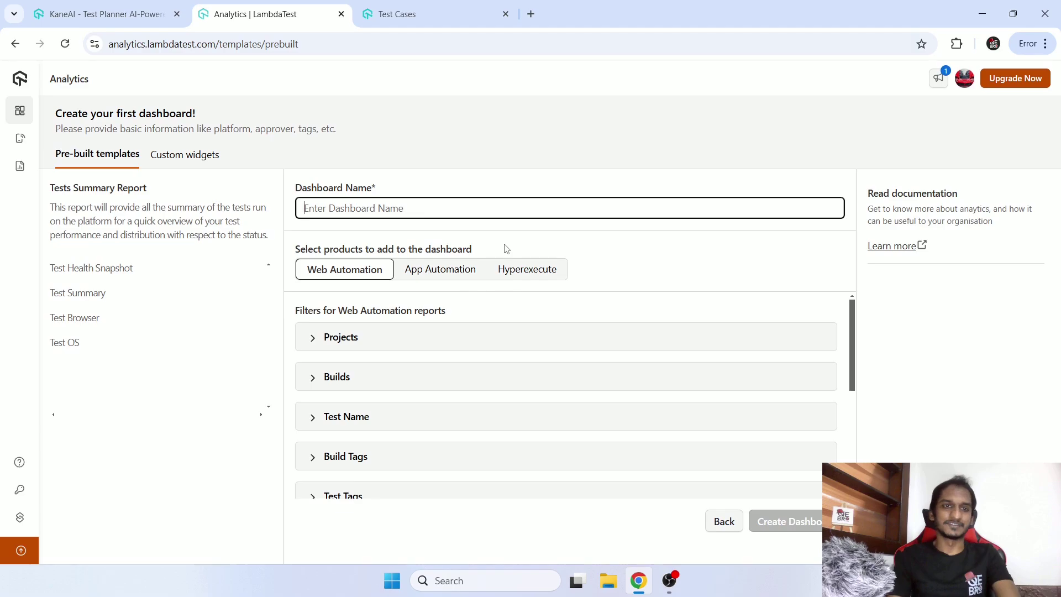
text(First)
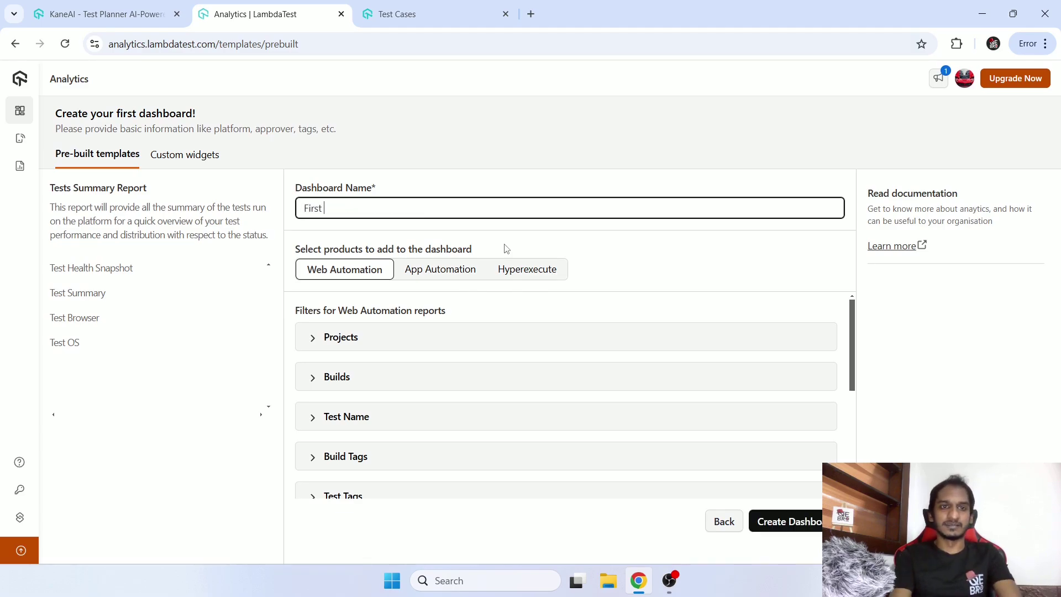
text( dashbaord)
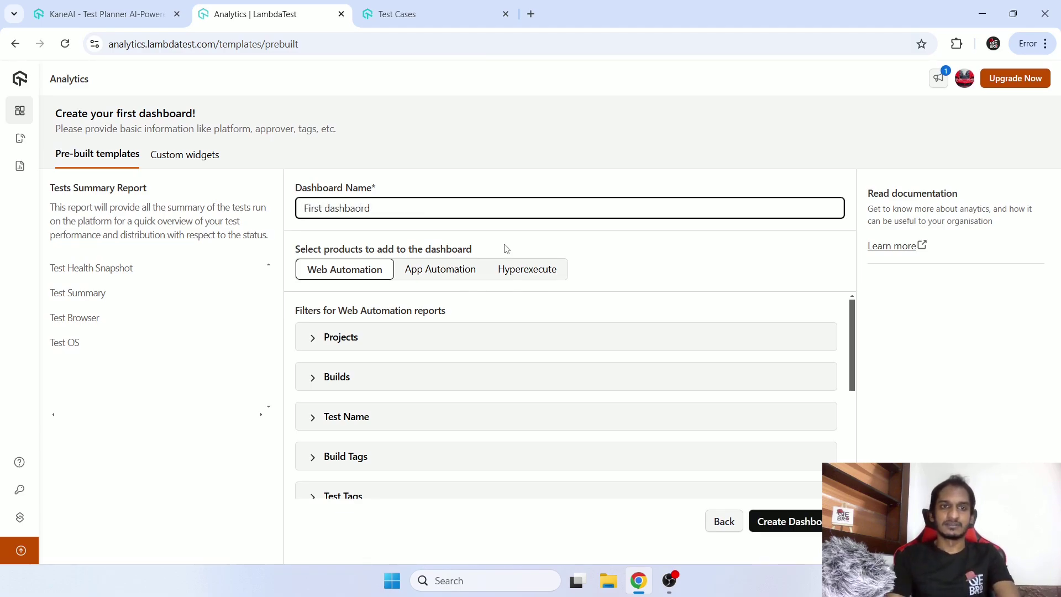
click(785, 522)
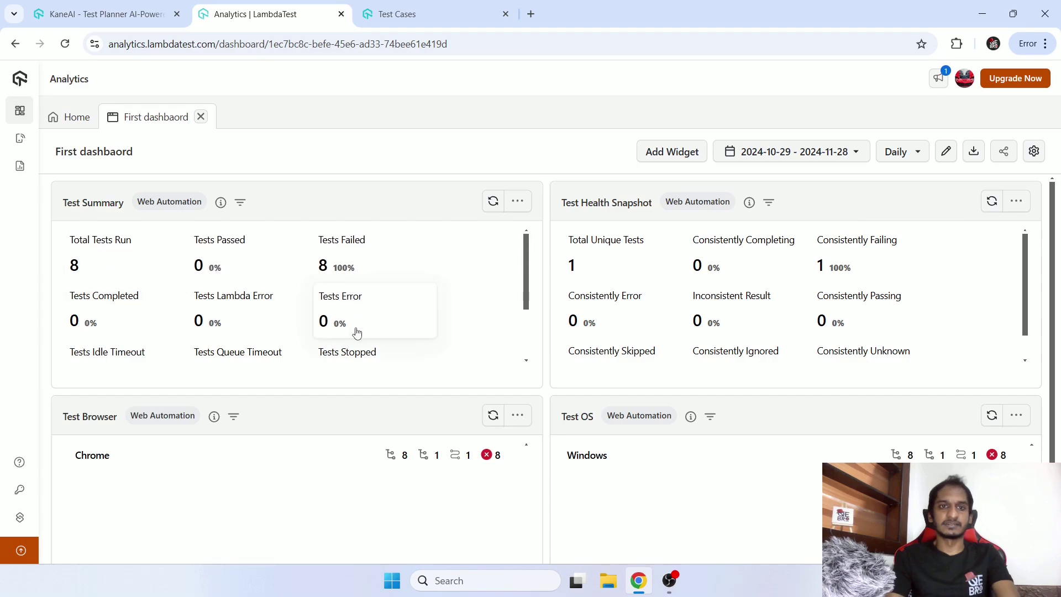
Review First dashbaord's widgets (8 tests, all failing on Chrome and Windows), then return Home.
scroll(379, 282, down, 1)
scroll(387, 285, up, 1)
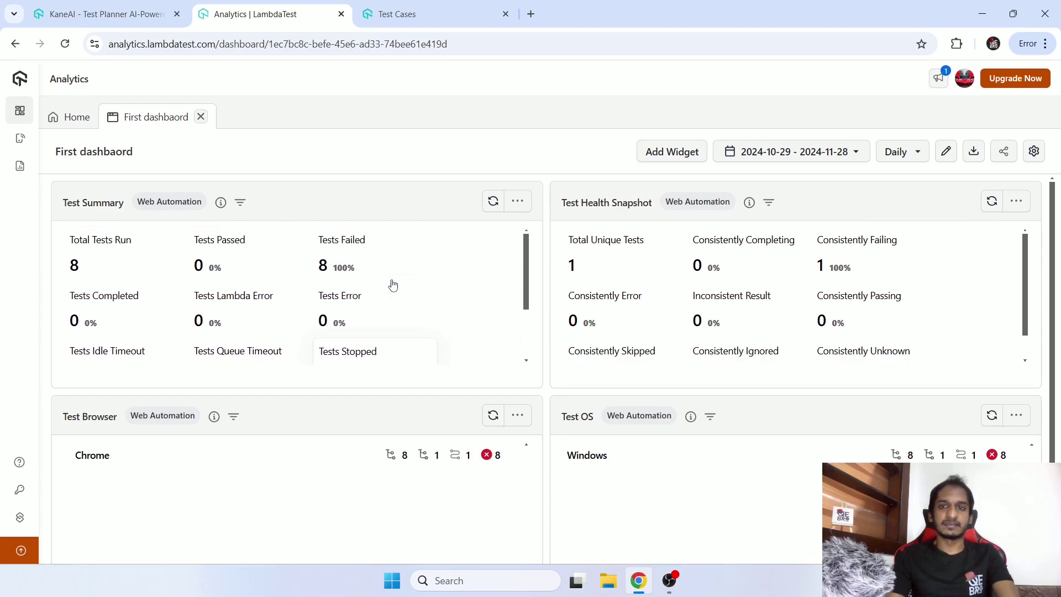
scroll(1004, 238, down, 1)
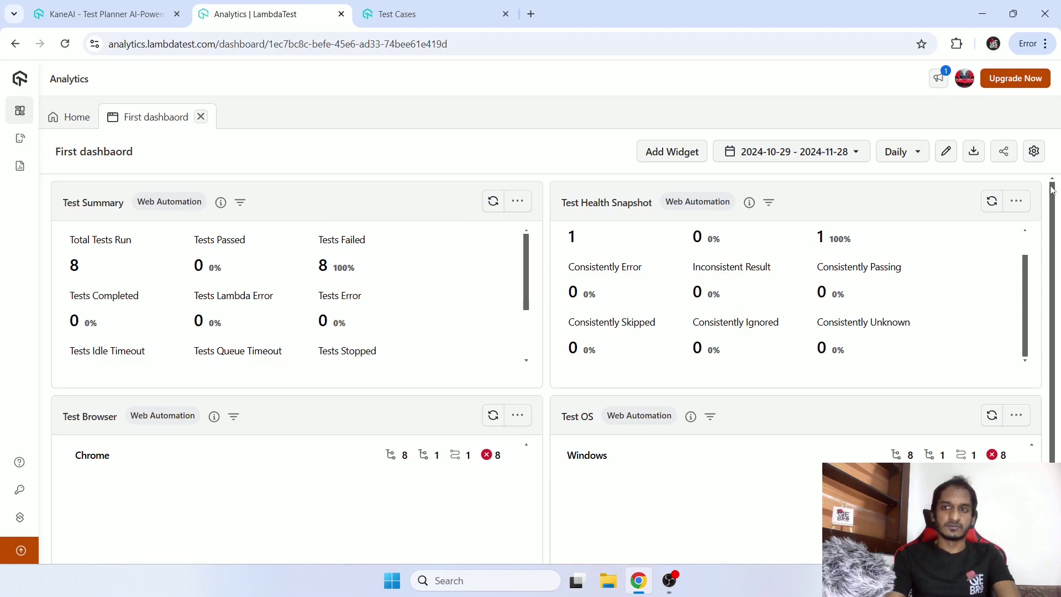
scroll(1058, 288, down, 1)
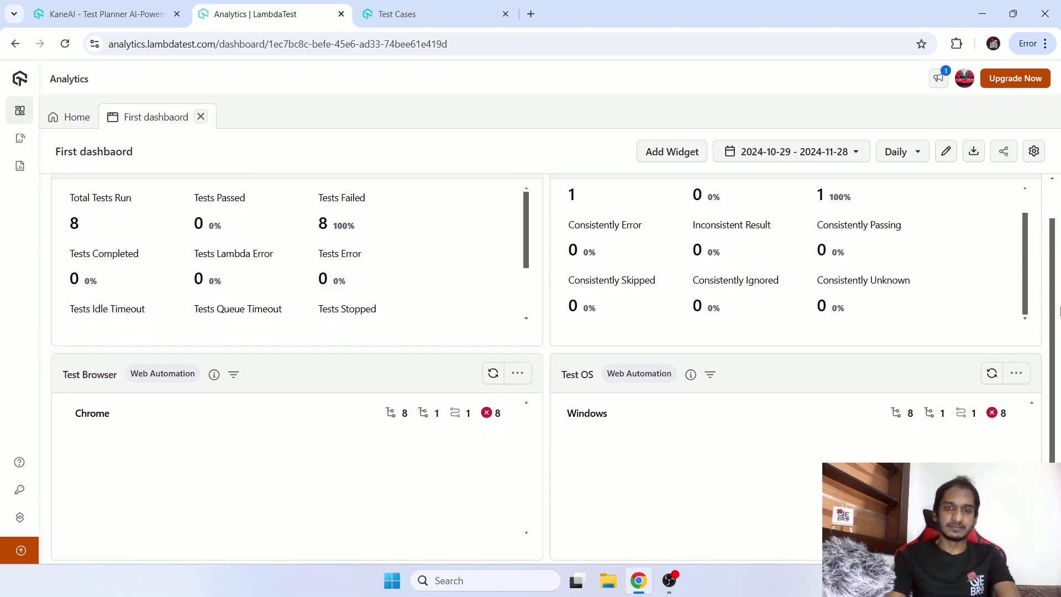
scroll(1058, 311, up, 1)
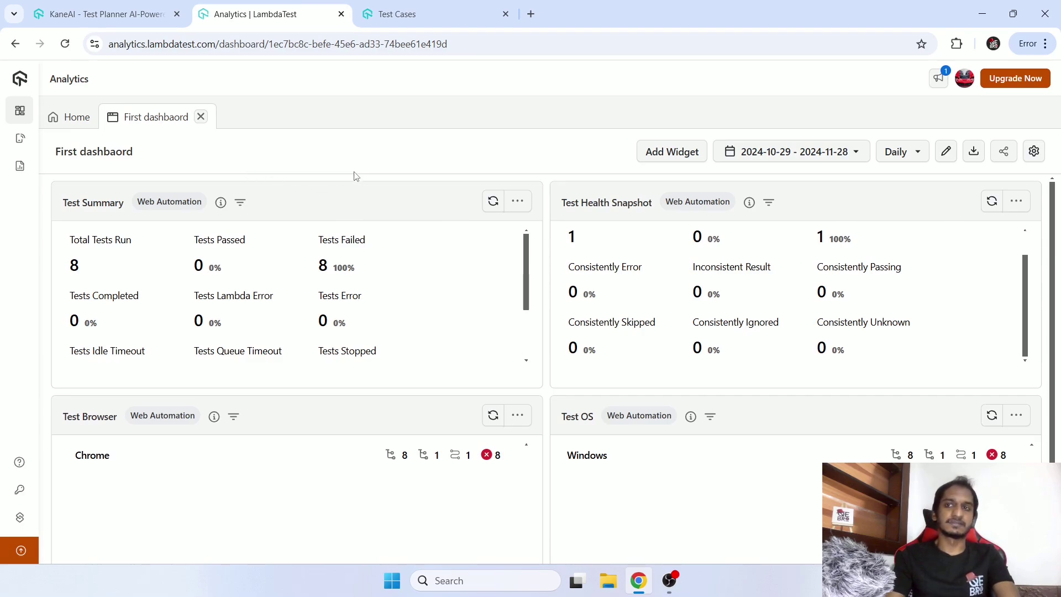
click(81, 116)
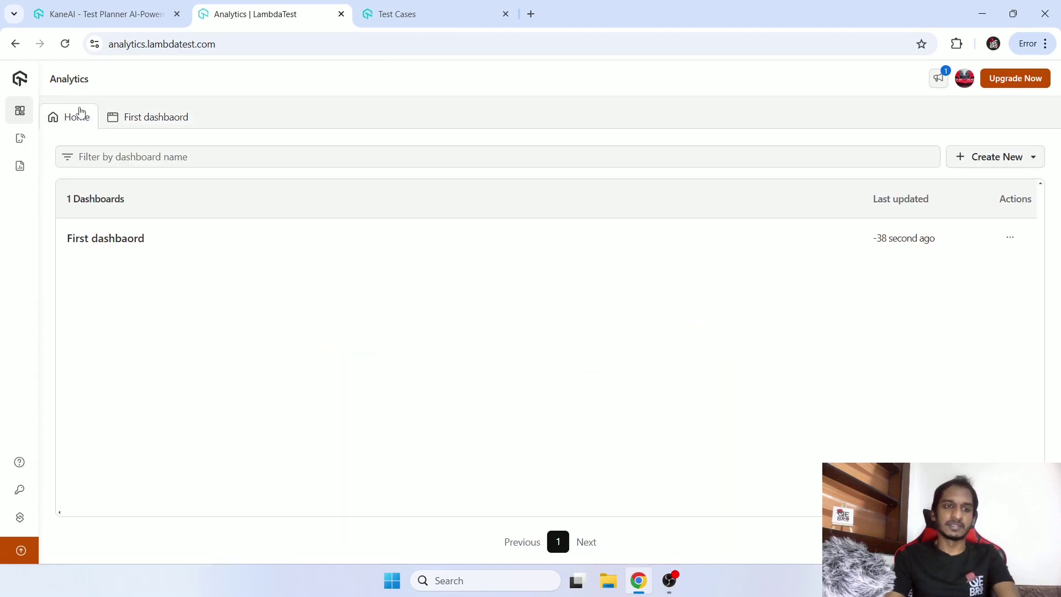
Browse the full product navigation, including the More Tools and Accessibility submenus.
mouse_move(30, 112)
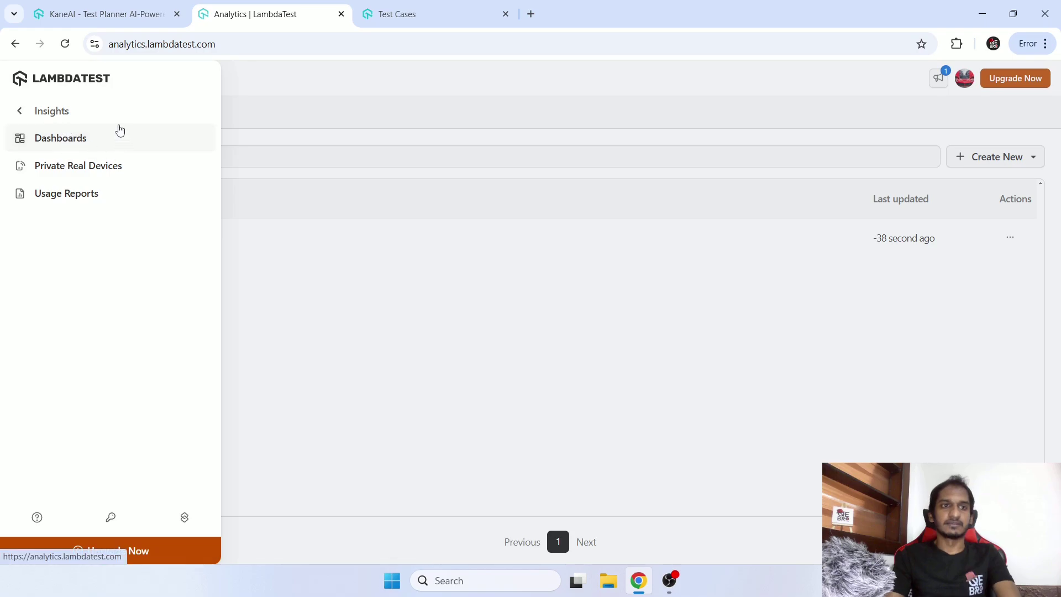
click(66, 112)
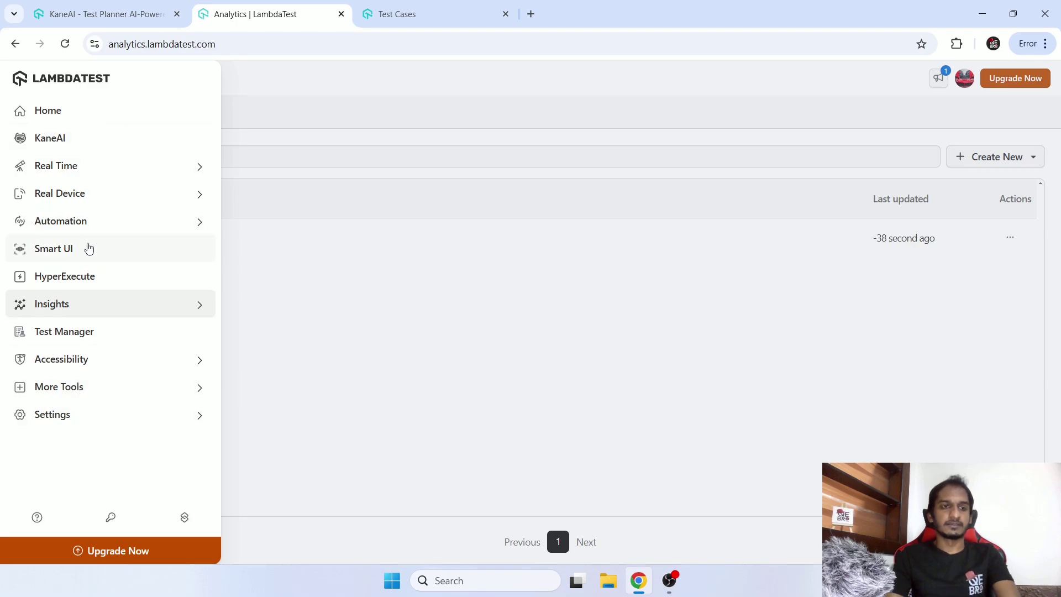
click(76, 385)
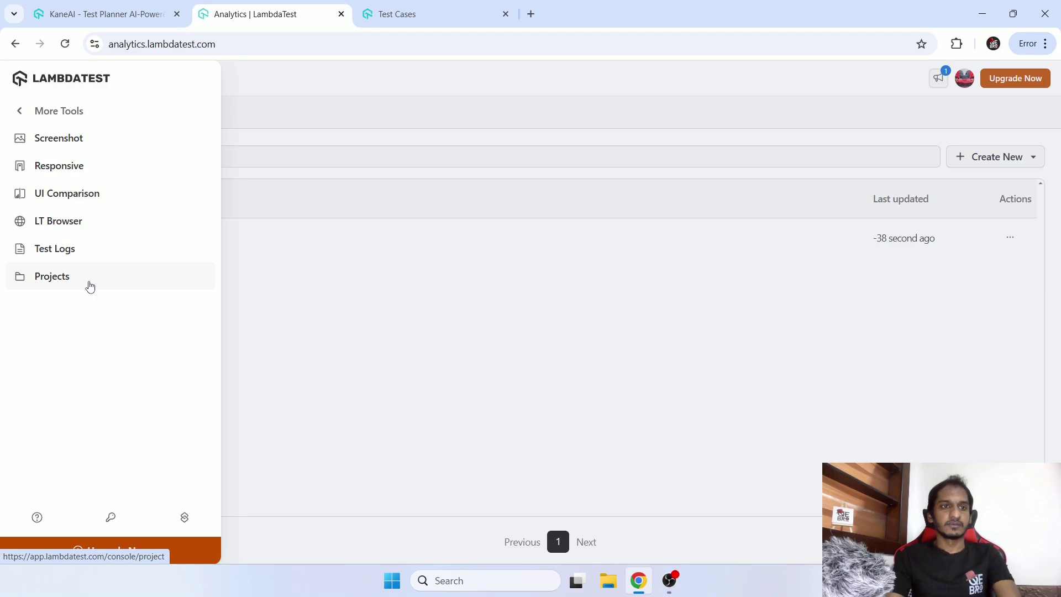
click(58, 110)
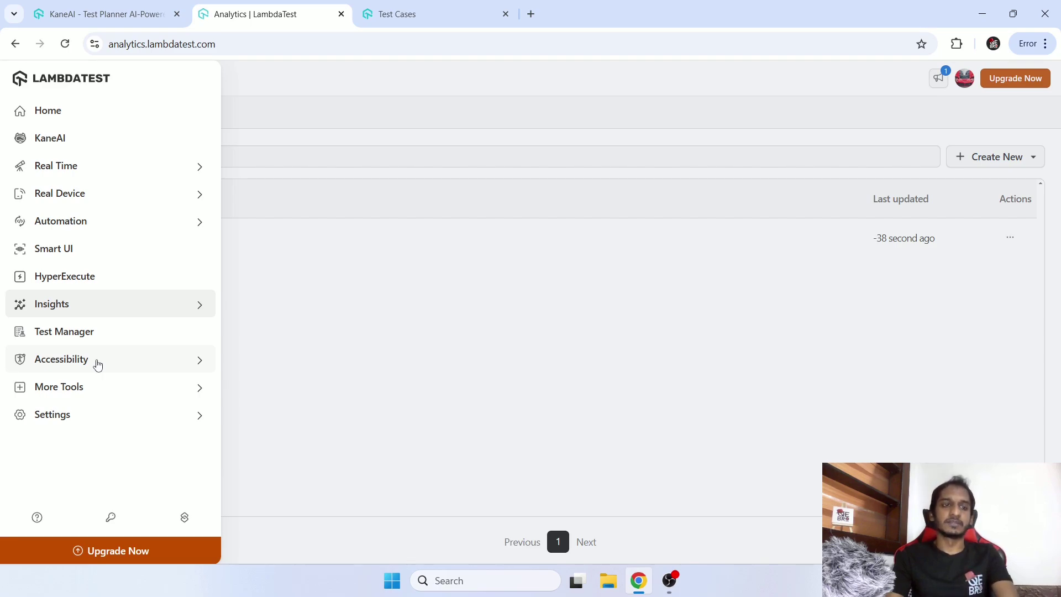
click(98, 365)
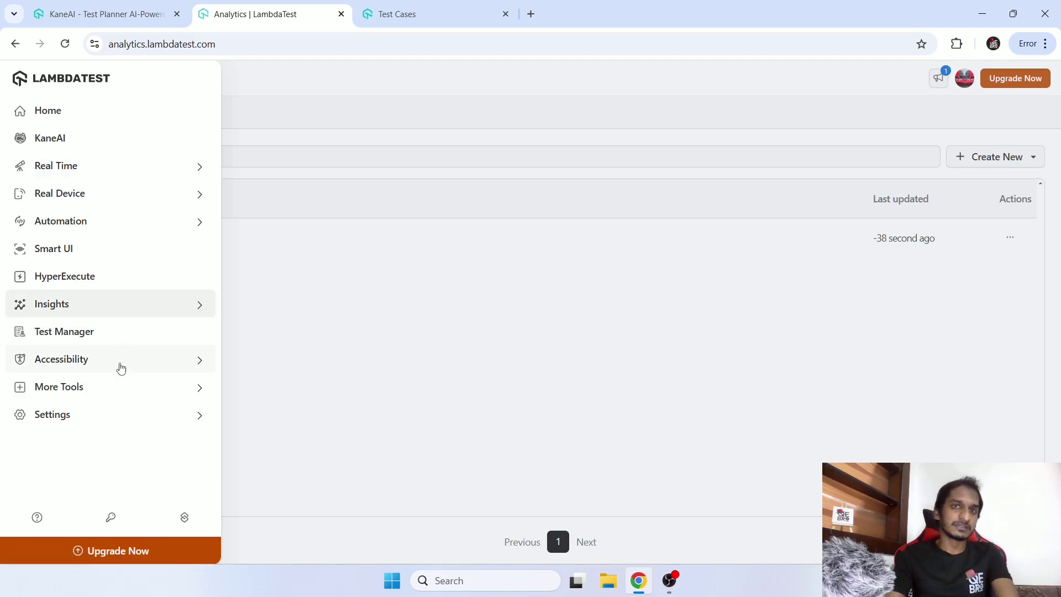
click(117, 368)
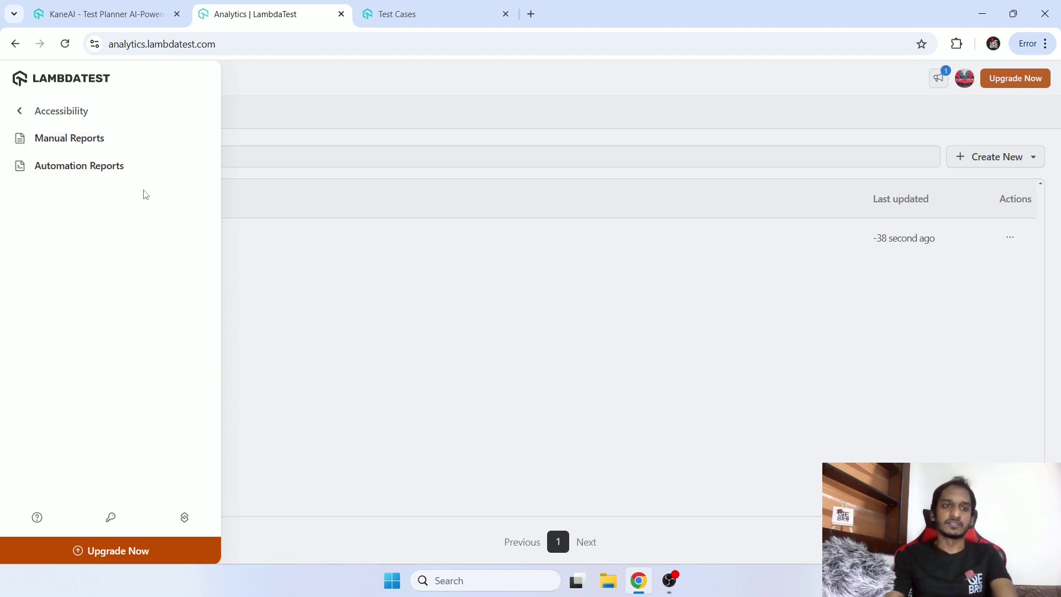
click(71, 111)
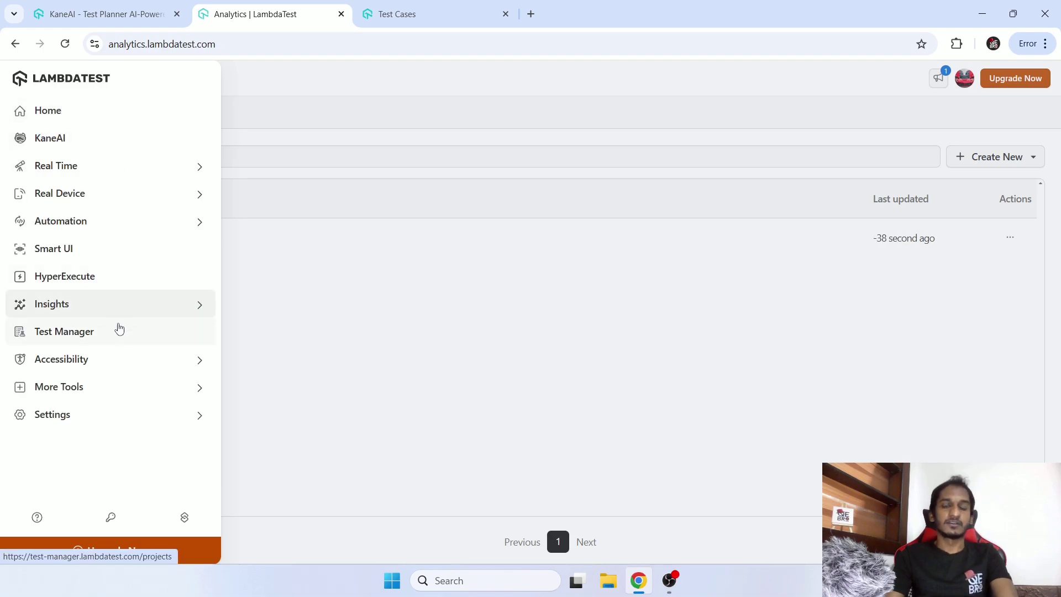